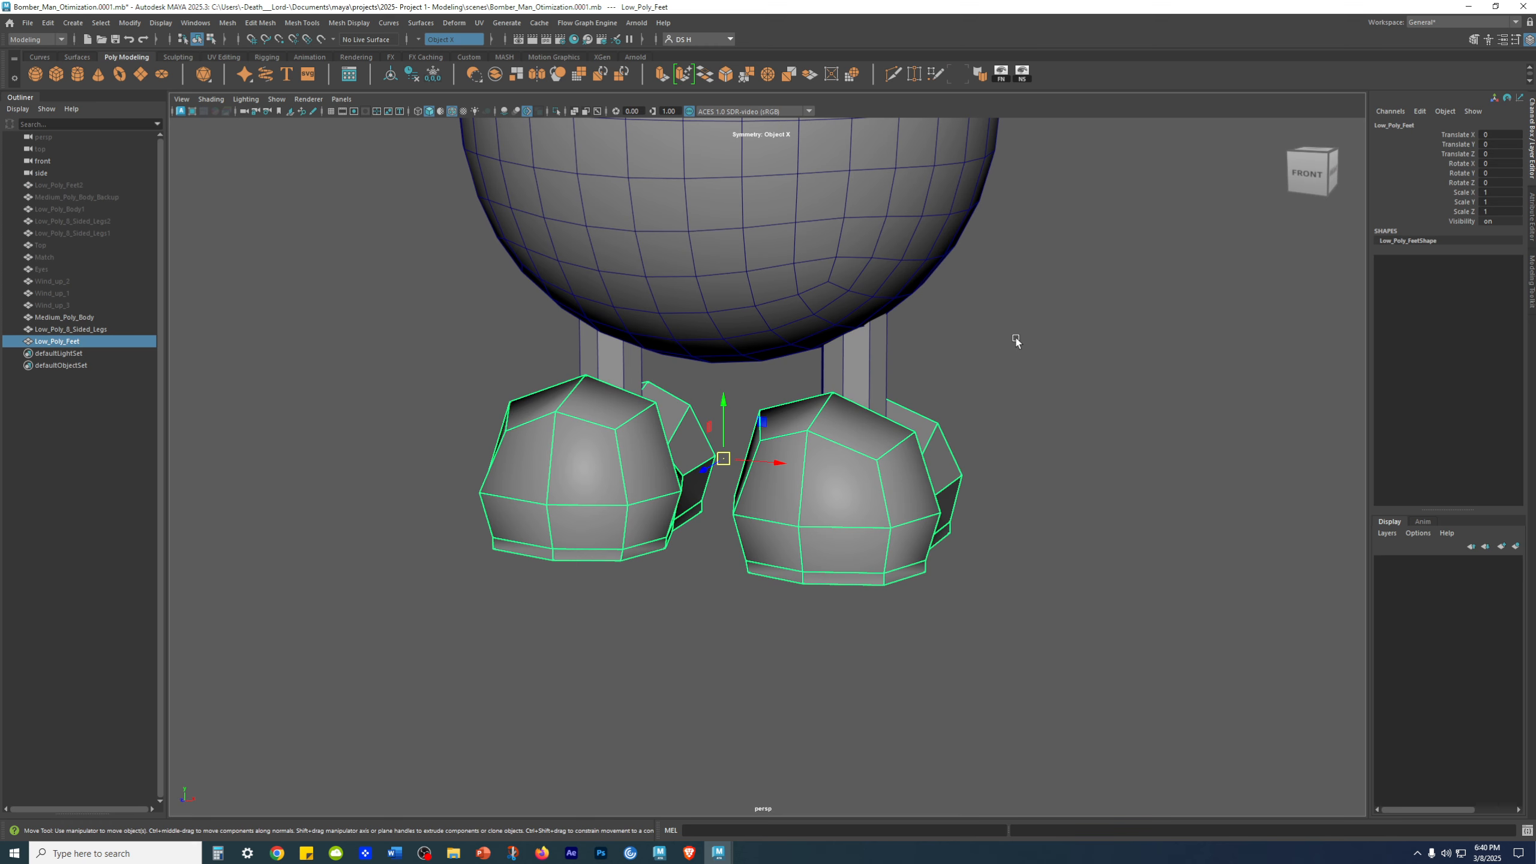
Smooth the low-poly feet mesh with one division
{"action": "right_click", "coordinate": [1035, 316], "text": "shift"}
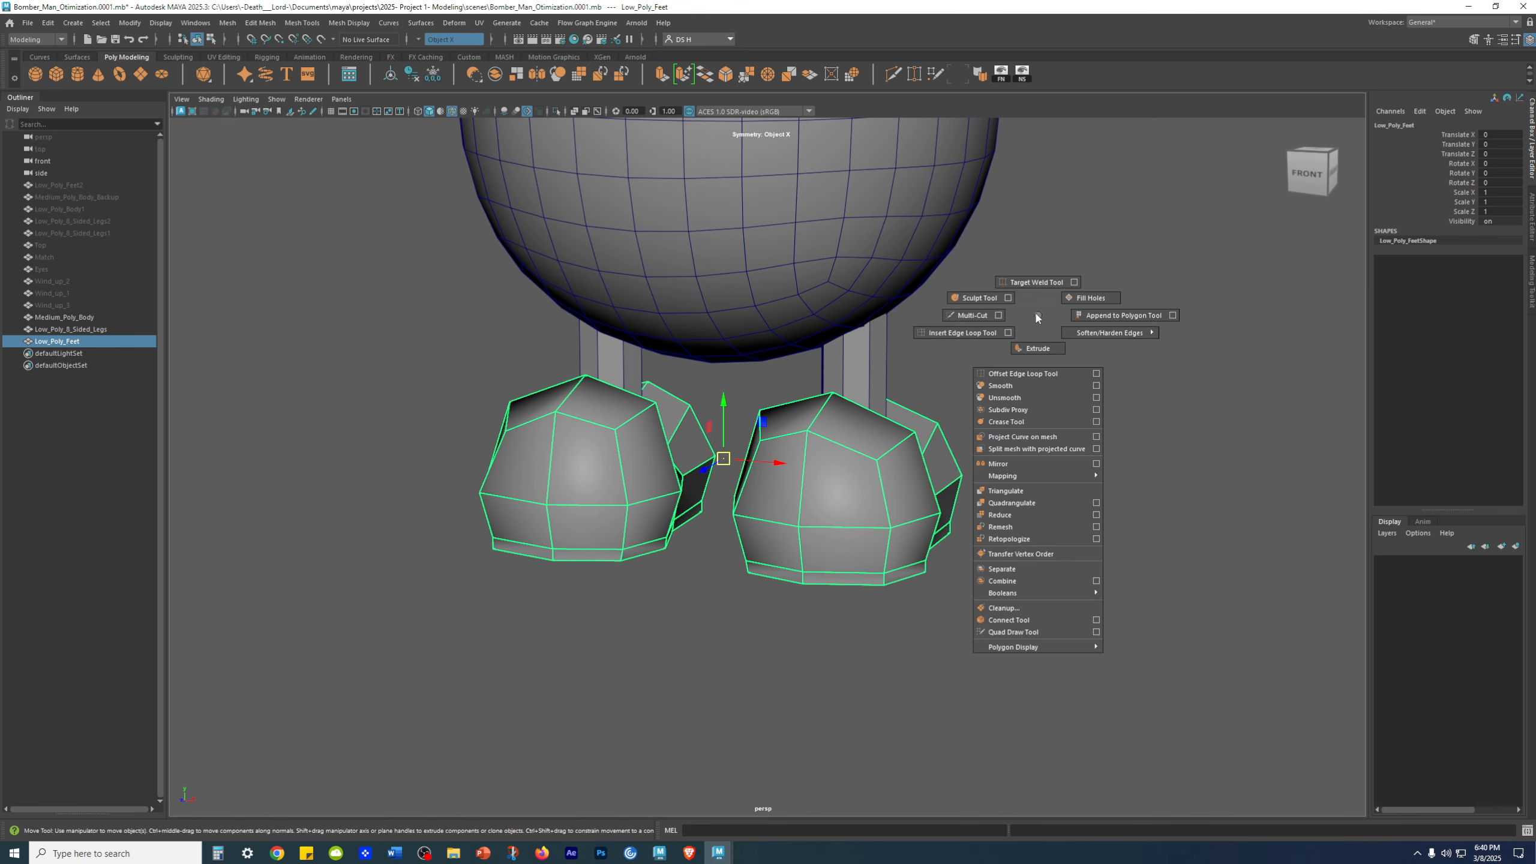
{"action": "left_click", "coordinate": [1015, 386]}
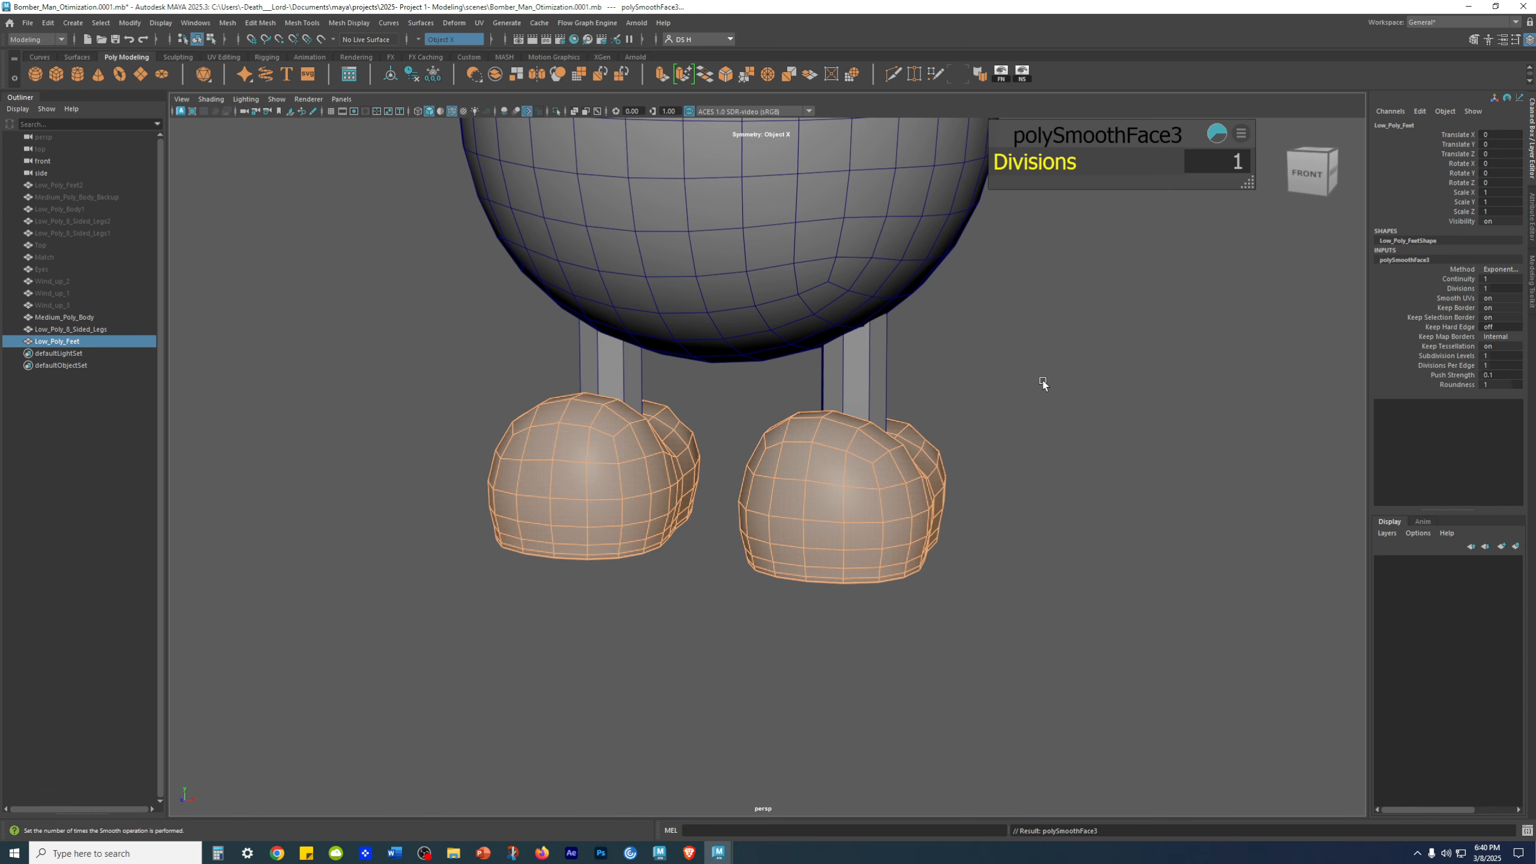
{"action": "left_click", "coordinate": [1046, 376]}
{"action": "left_click_drag", "start_coordinate": [1010, 397], "coordinate": [885, 493], "text": "alt"}
{"action": "left_click", "coordinate": [797, 506]}
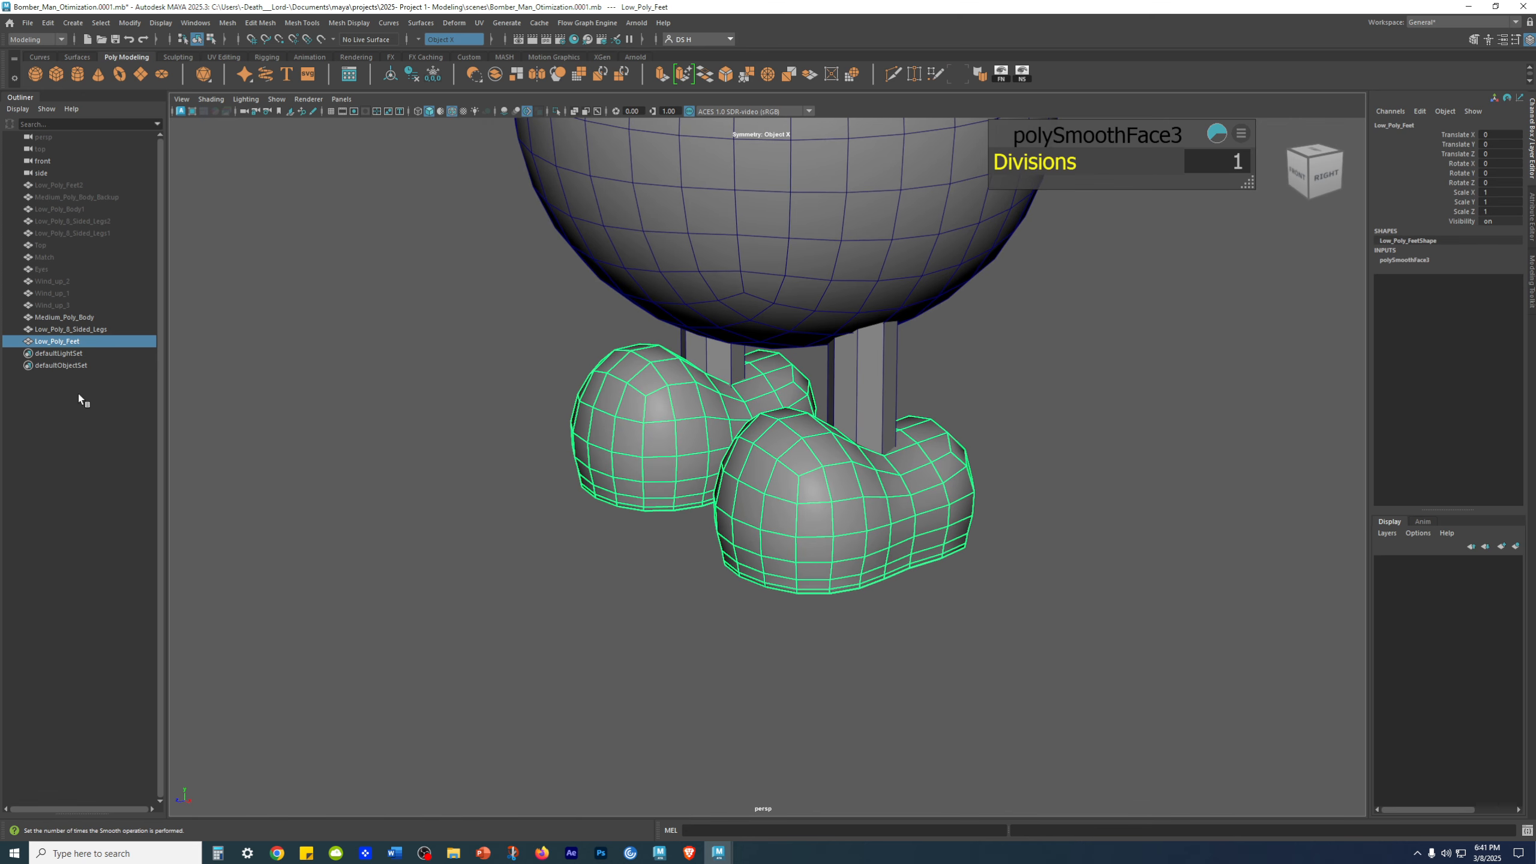
Rename the smoothed feet object as Medium_Poly_Feet
{"action": "double_click", "coordinate": [71, 341]}
{"action": "left_click_drag", "start_coordinate": [51, 342], "coordinate": [35, 341]}
{"action": "type", "text": "Medium"}
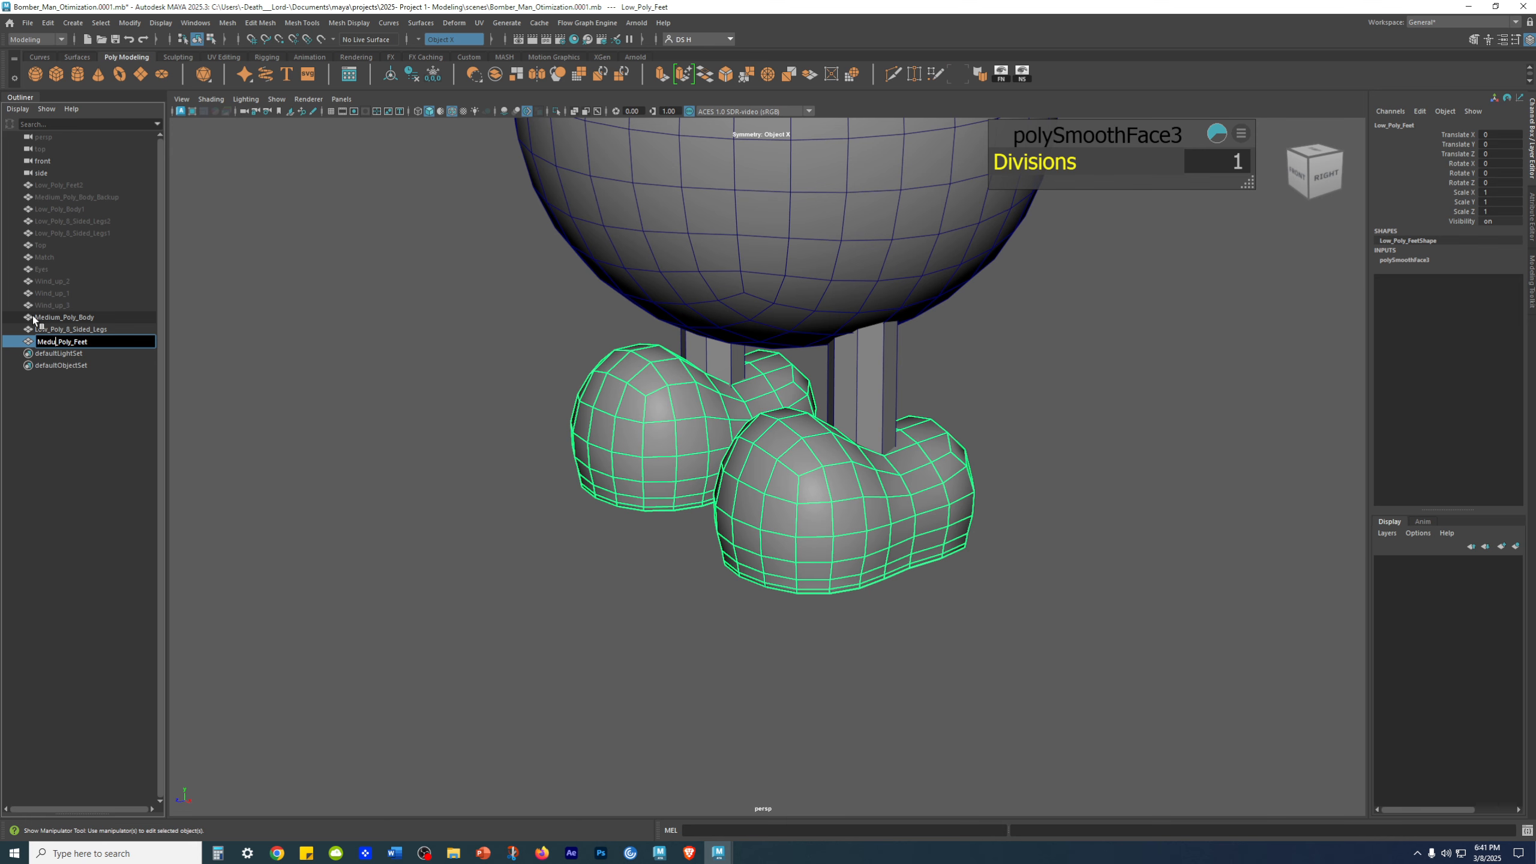
{"action": "key", "text": "Return"}
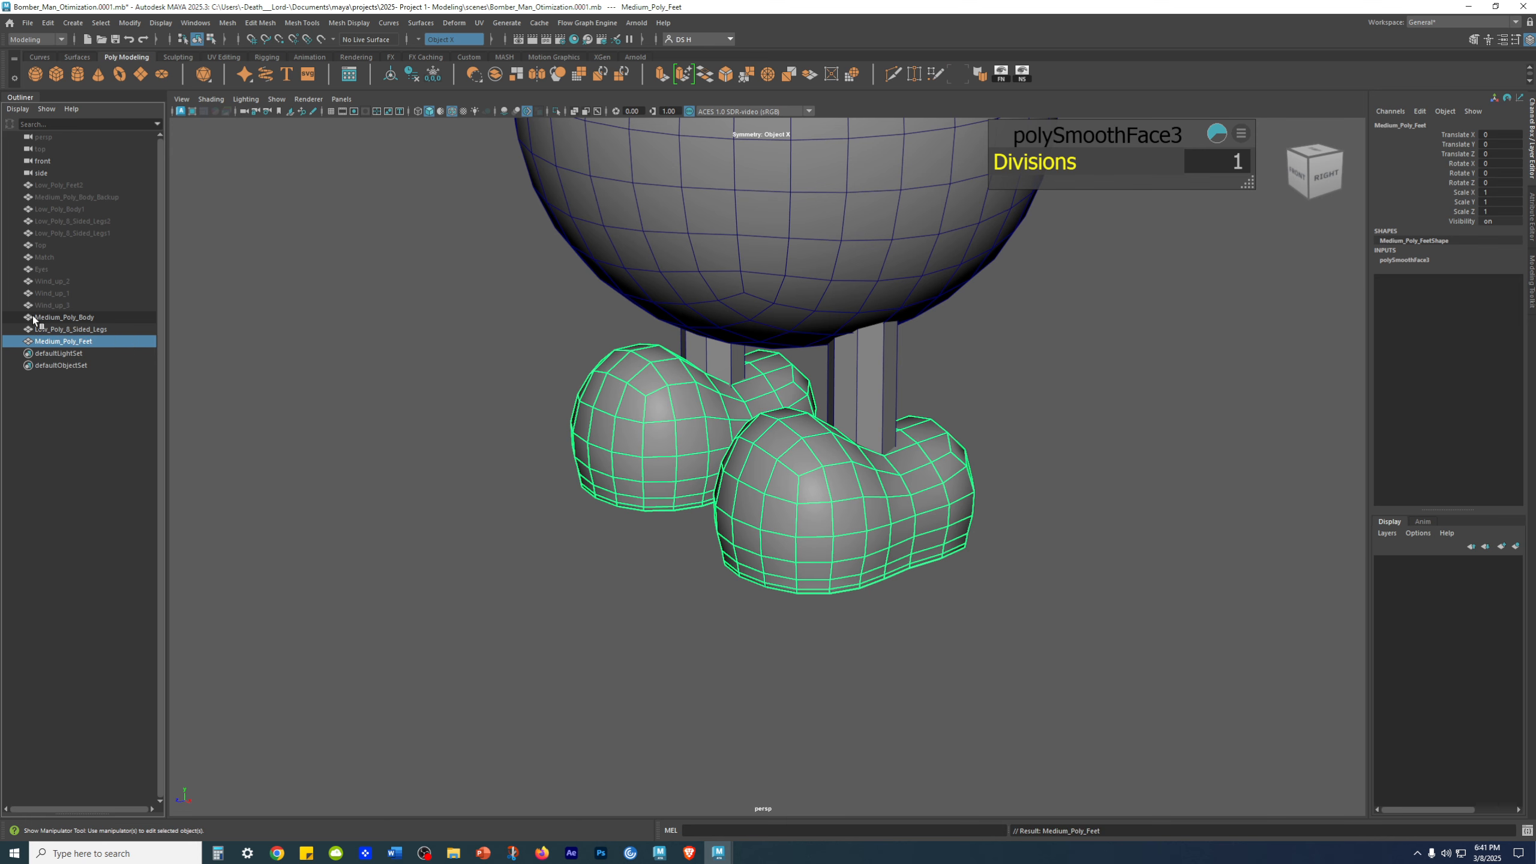
{"action": "left_click", "coordinate": [224, 484]}
{"action": "left_click", "coordinate": [46, 342]}
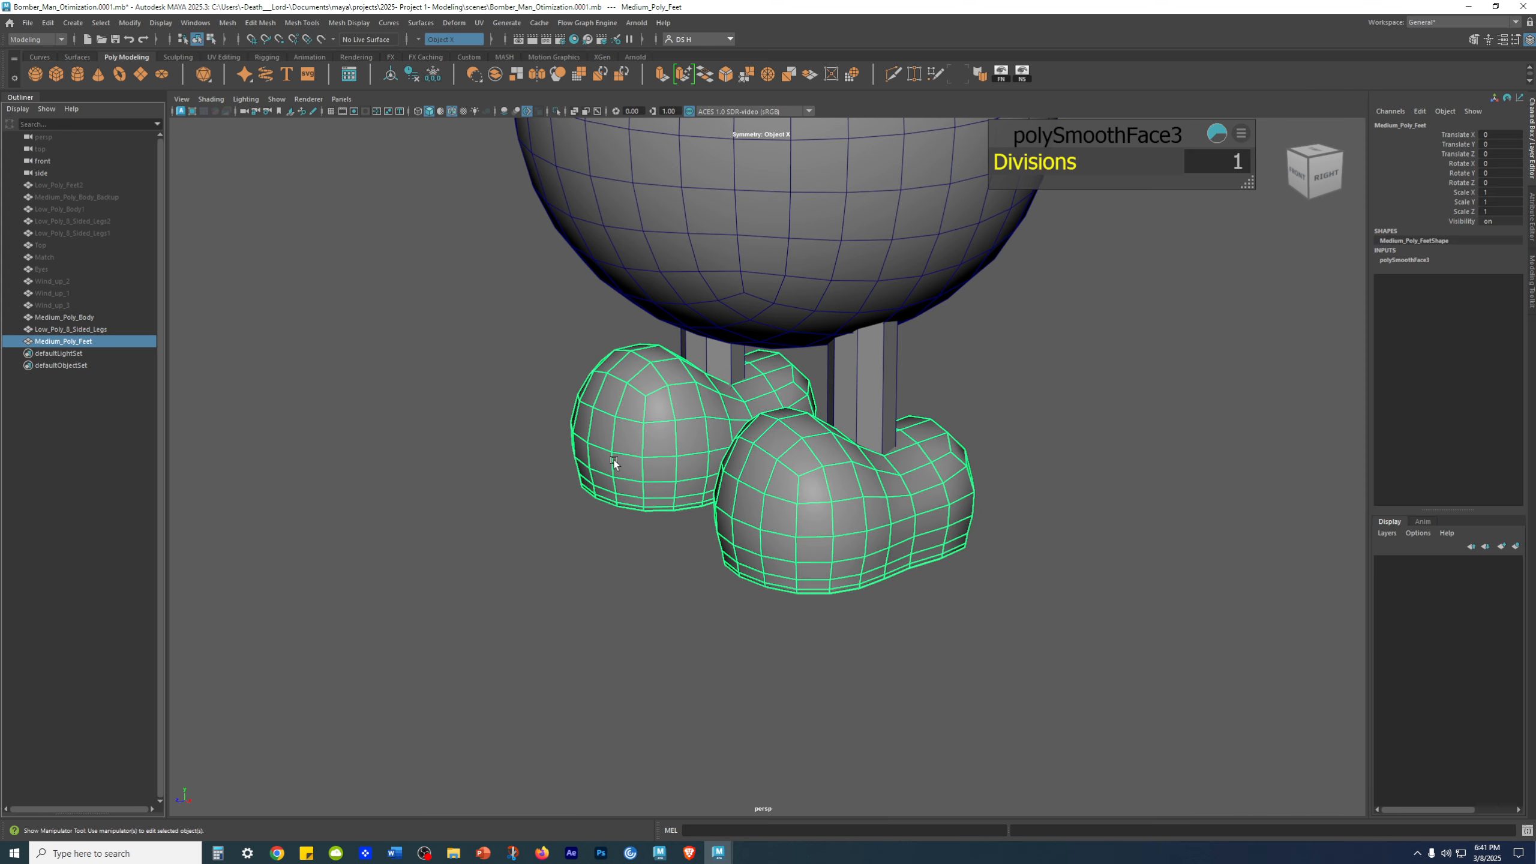
Duplicate Medium_Poly_Feet with its smoothing history and move the copy about 11 units along X, beside the character
{"action": "right_click_drag", "start_coordinate": [815, 521], "coordinate": [934, 515], "text": "alt"}
{"action": "key", "text": "w"}
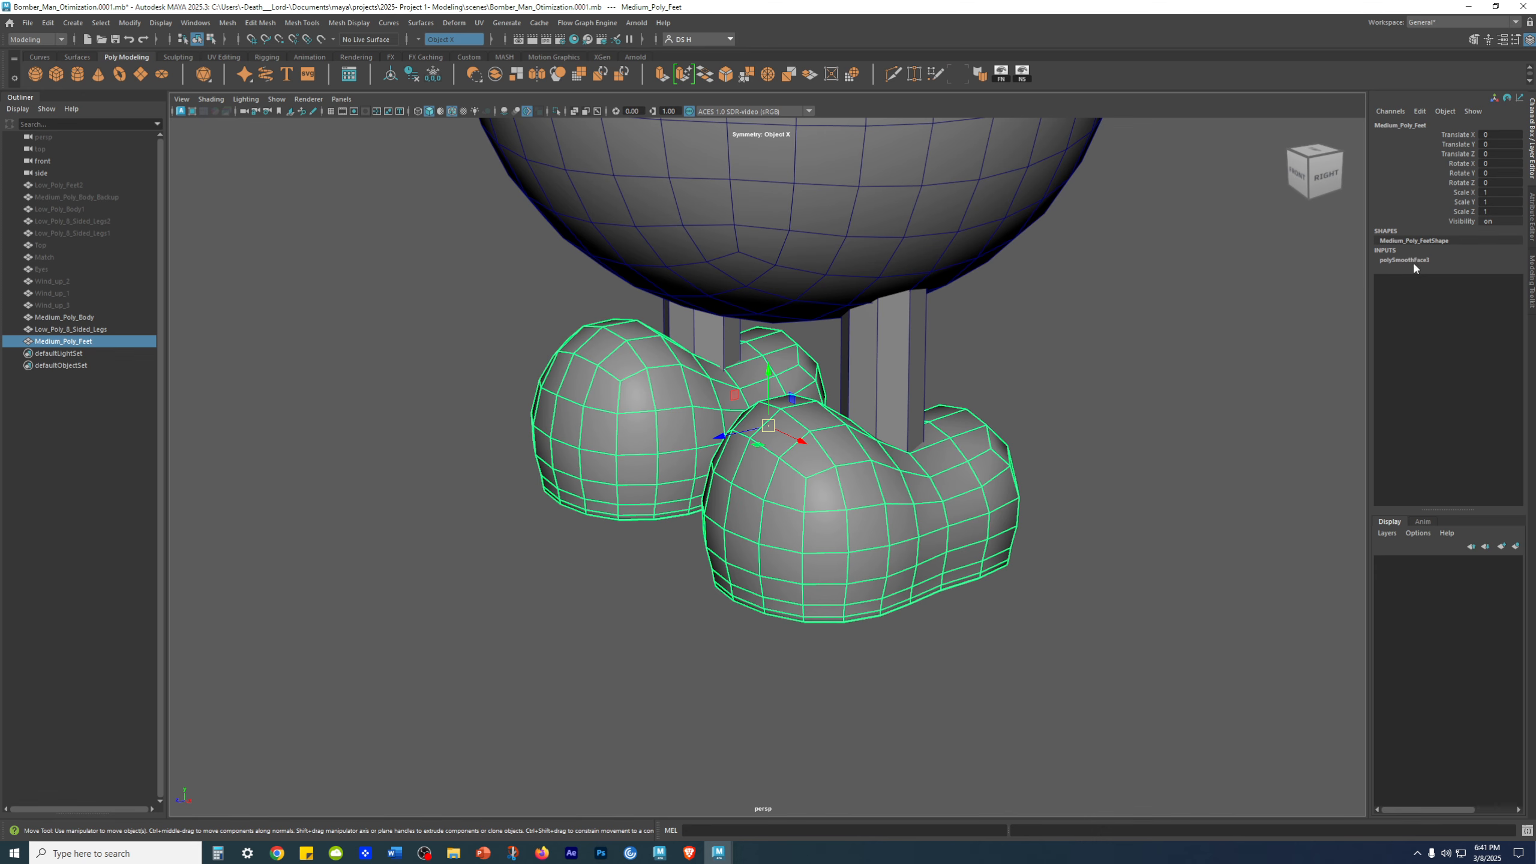
{"action": "mouse_move", "coordinate": [998, 348]}
{"action": "right_mouse_down", "text": "alt"}
{"action": "mouse_move", "coordinate": [936, 348]}
{"action": "mouse_move", "coordinate": [969, 346]}
{"action": "right_mouse_up", "text": "alt"}
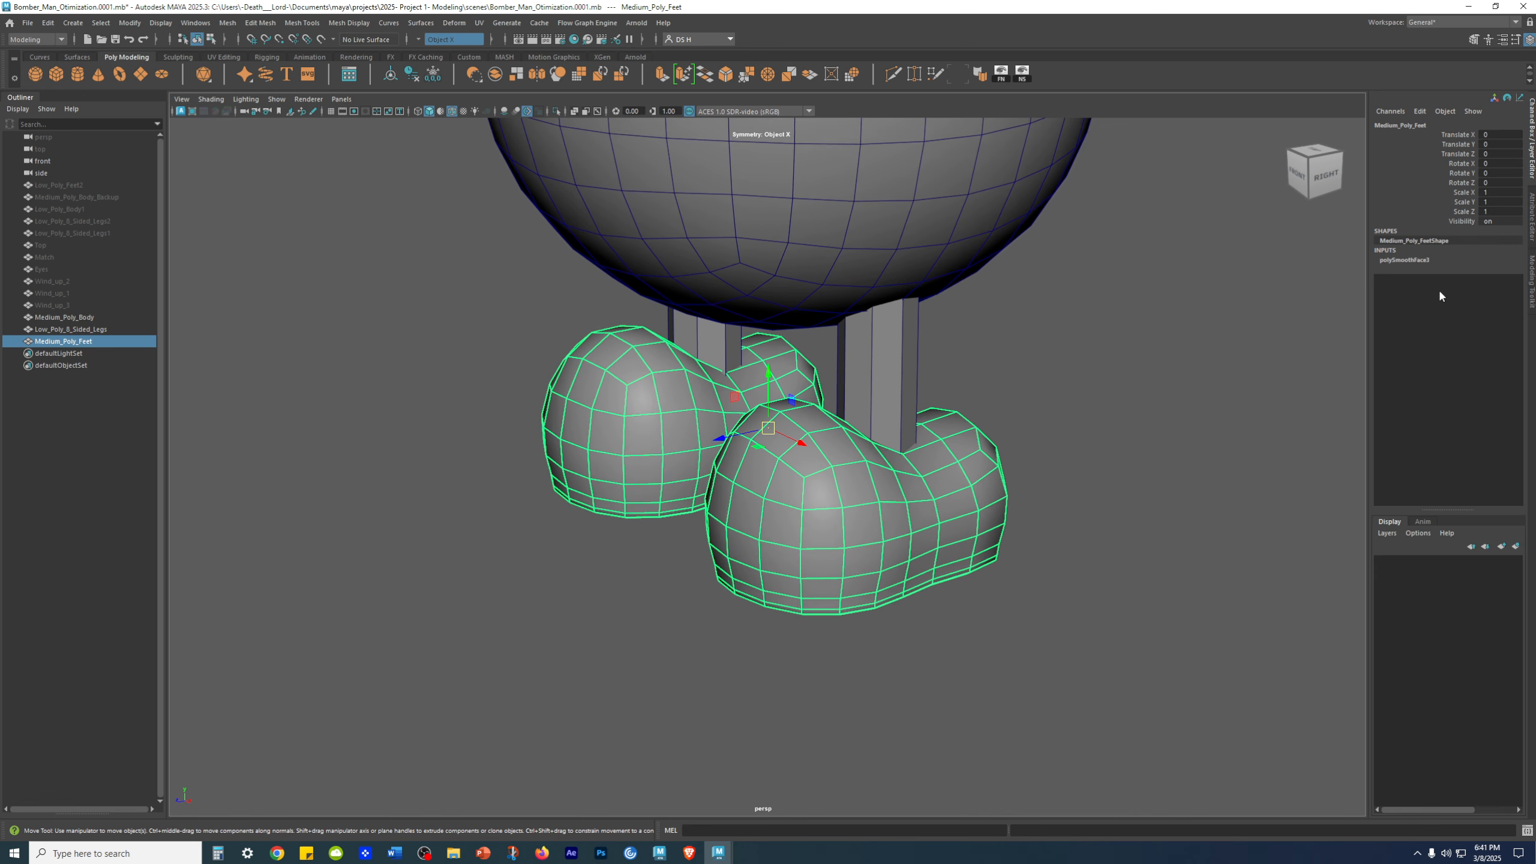
{"action": "right_click_drag", "start_coordinate": [704, 304], "coordinate": [902, 309], "text": "alt"}
{"action": "middle_click_drag", "start_coordinate": [902, 310], "coordinate": [801, 388], "text": "alt"}
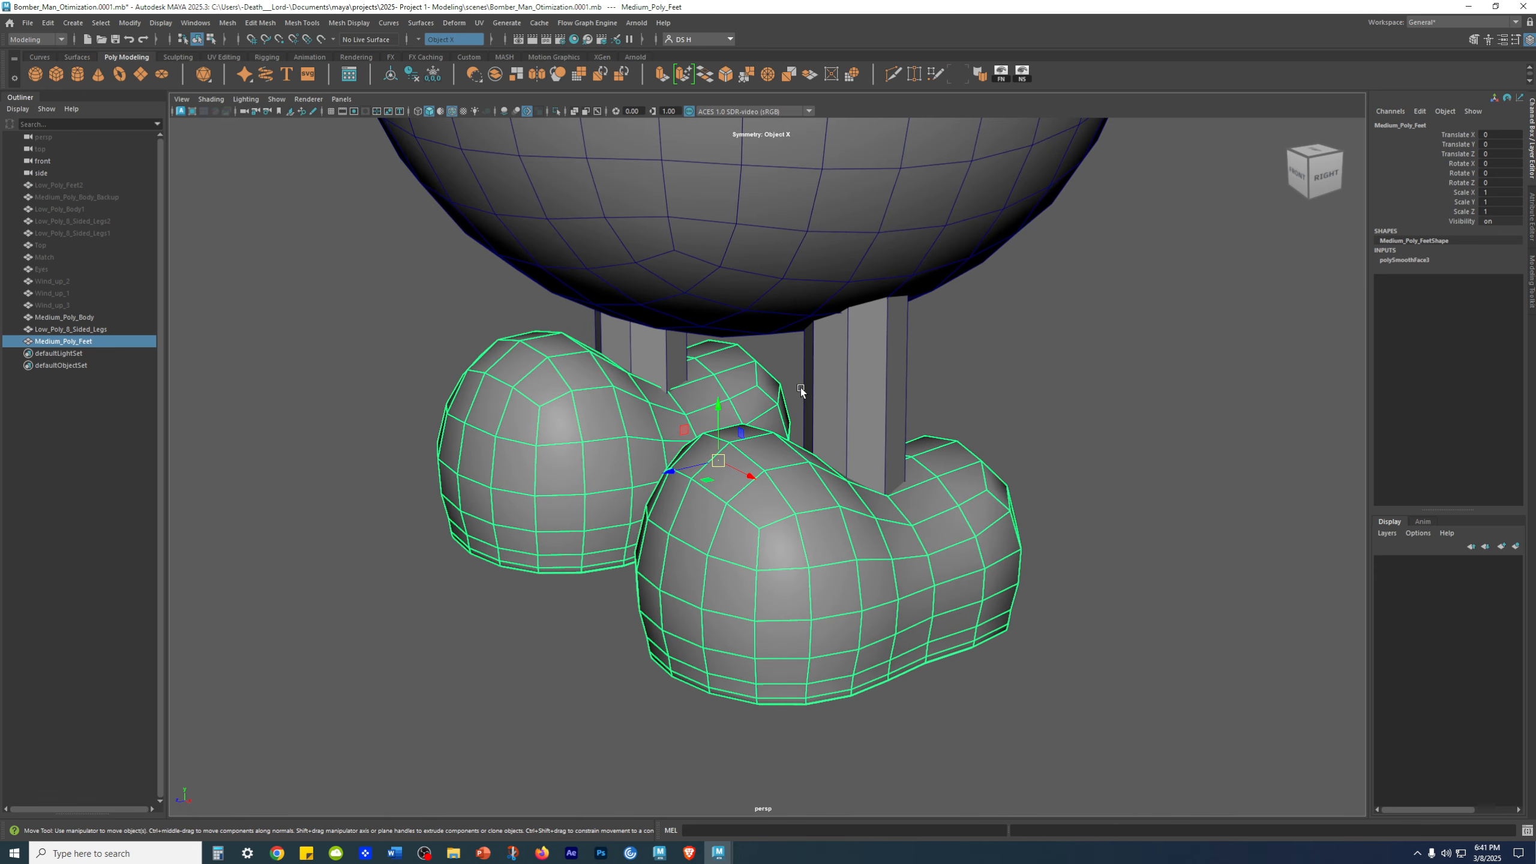
{"action": "key", "text": "ctrl+shift+d"}
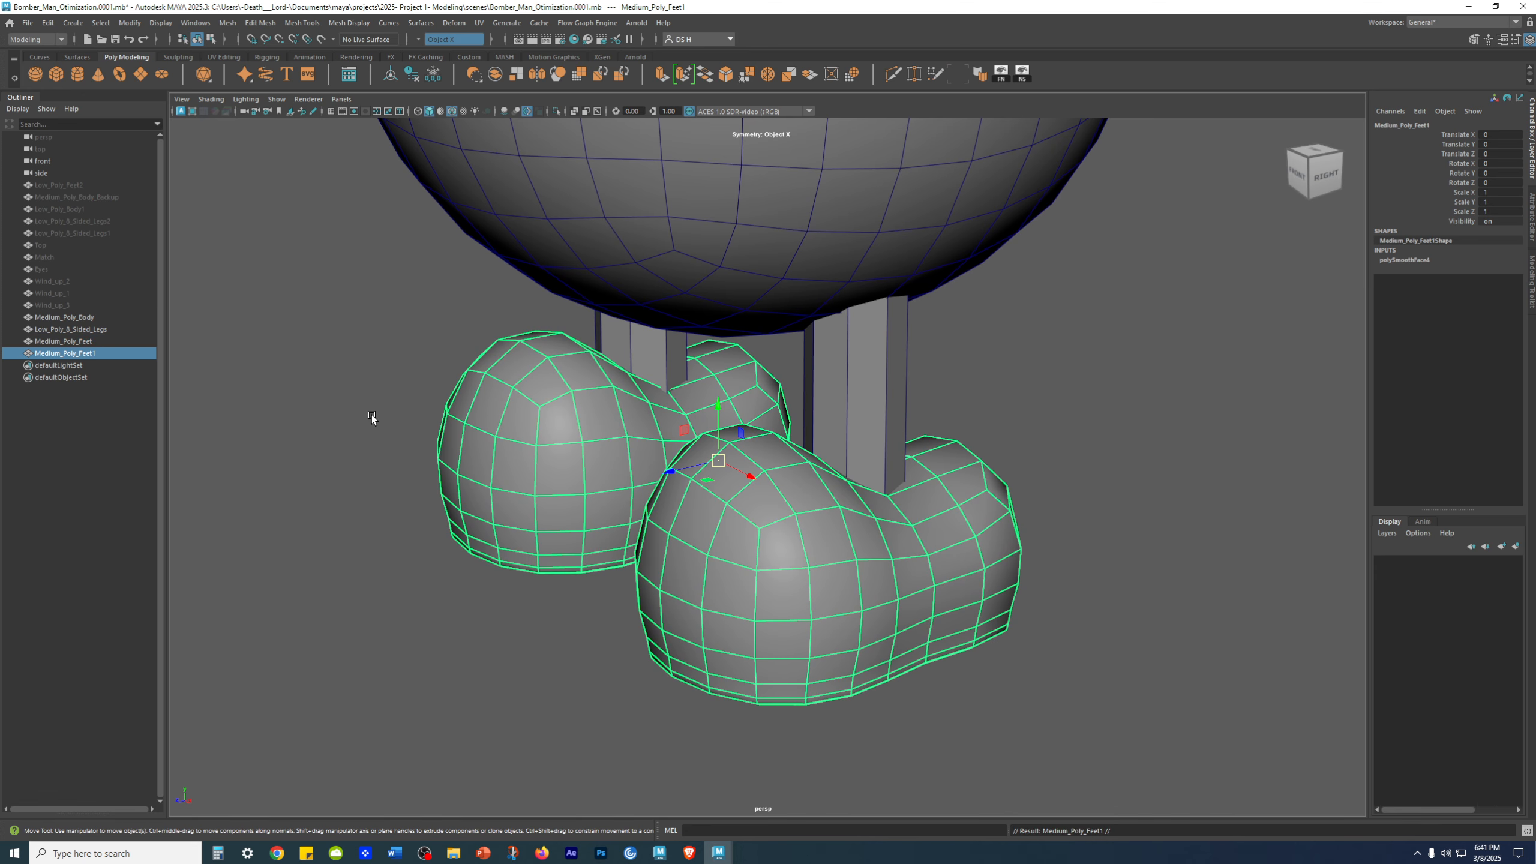
{"action": "right_click_drag", "start_coordinate": [943, 459], "coordinate": [824, 497], "text": "alt"}
{"action": "left_click_drag", "start_coordinate": [824, 497], "coordinate": [887, 506], "text": "alt"}
{"action": "middle_click_drag", "start_coordinate": [886, 507], "coordinate": [564, 418], "text": "alt"}
{"action": "left_click_drag", "start_coordinate": [563, 418], "coordinate": [1140, 451]}
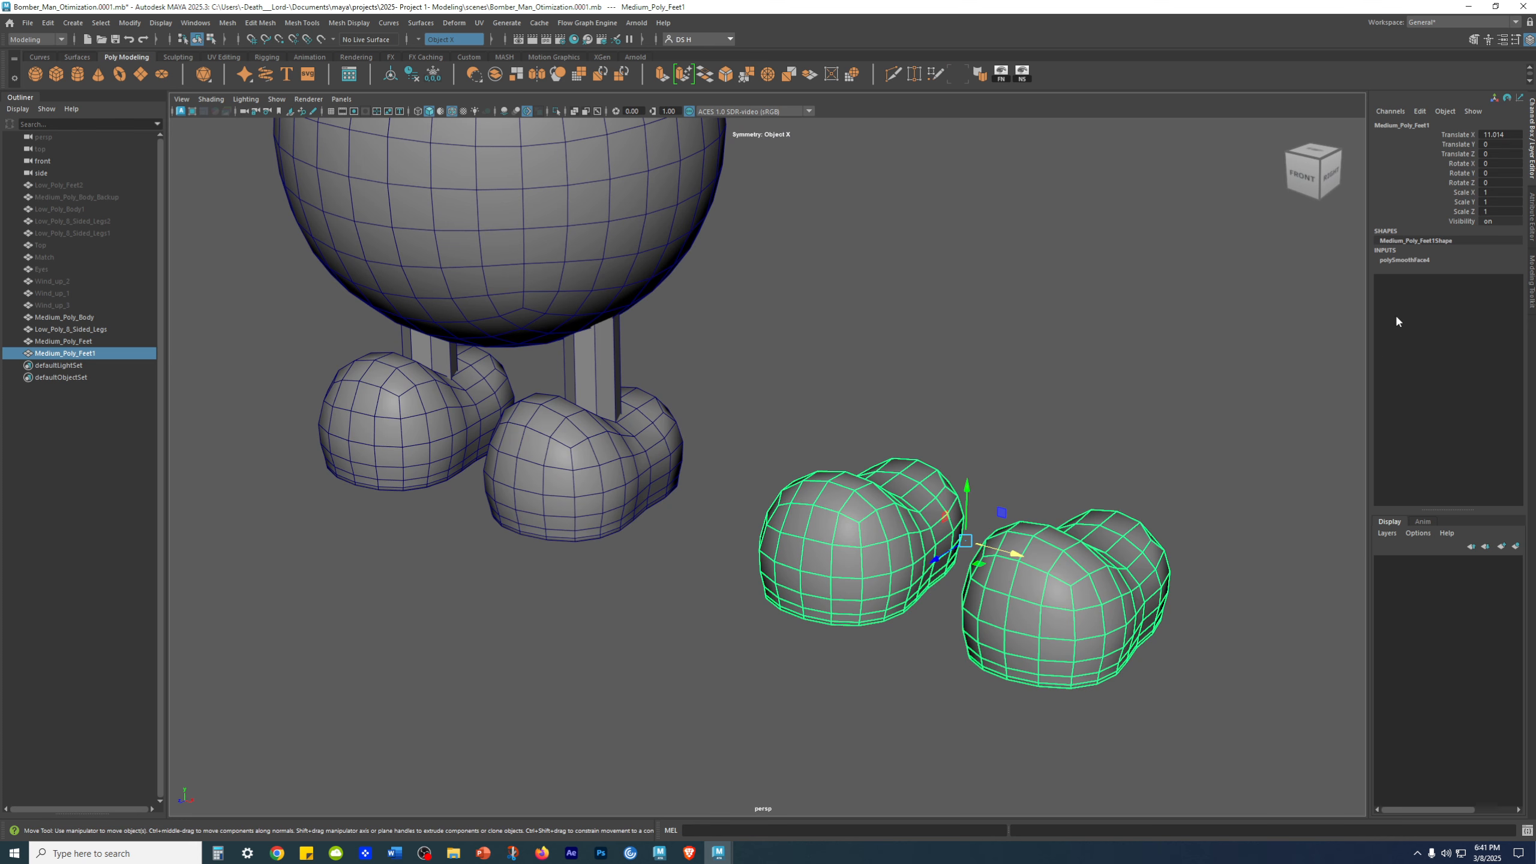
Try smoothing Divisions and Continuity values of 0, 2 and 1 on the duplicated feet, ending at 1
{"action": "left_click", "coordinate": [1413, 263]}
{"action": "left_click_drag", "start_coordinate": [1496, 289], "coordinate": [1485, 282]}
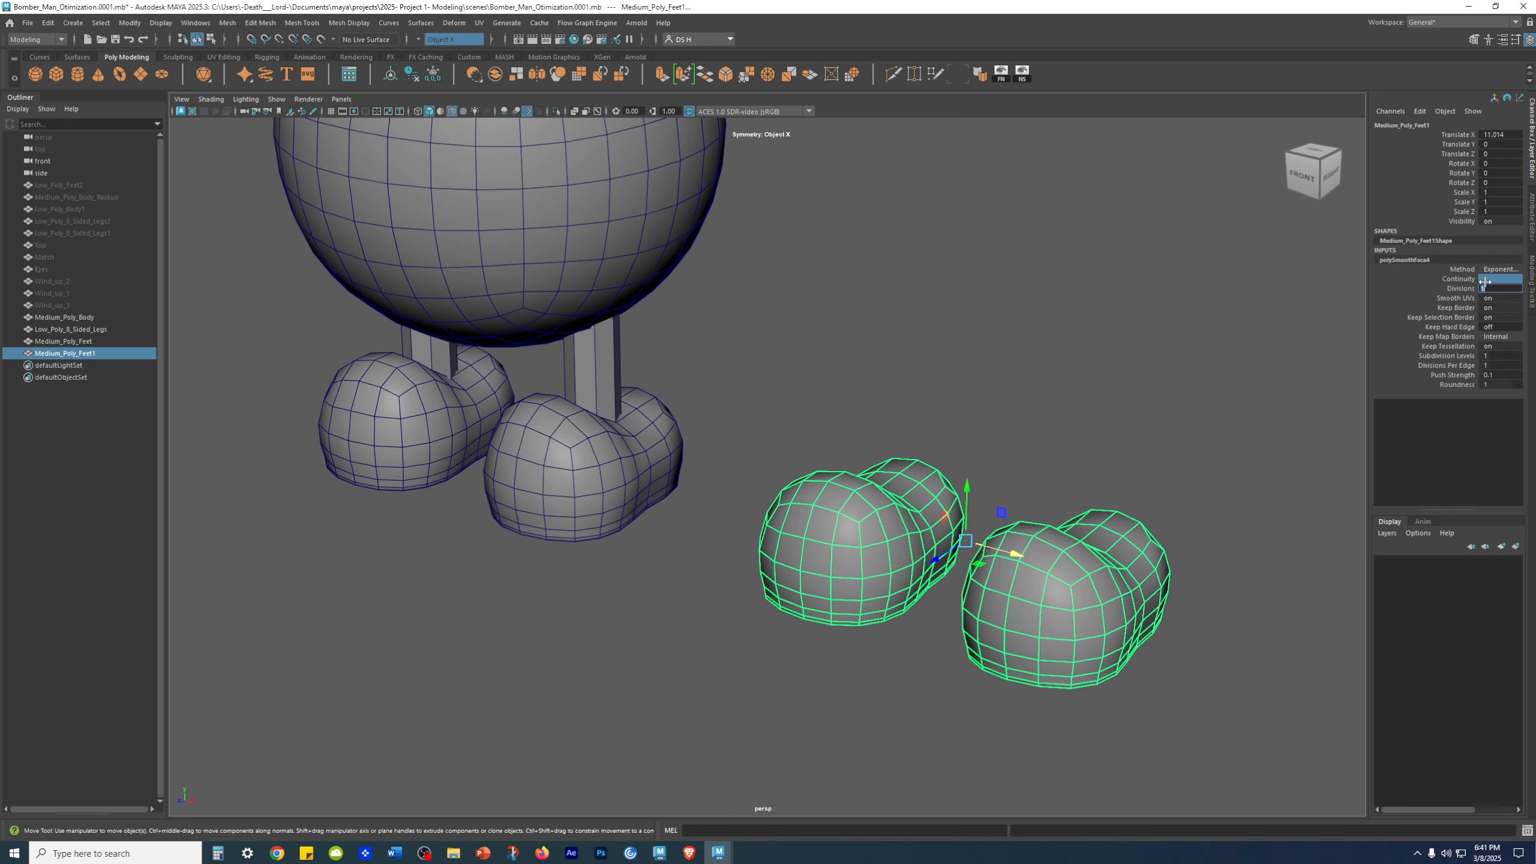
{"action": "type", "text": "0"}
{"action": "key", "text": "Return"}
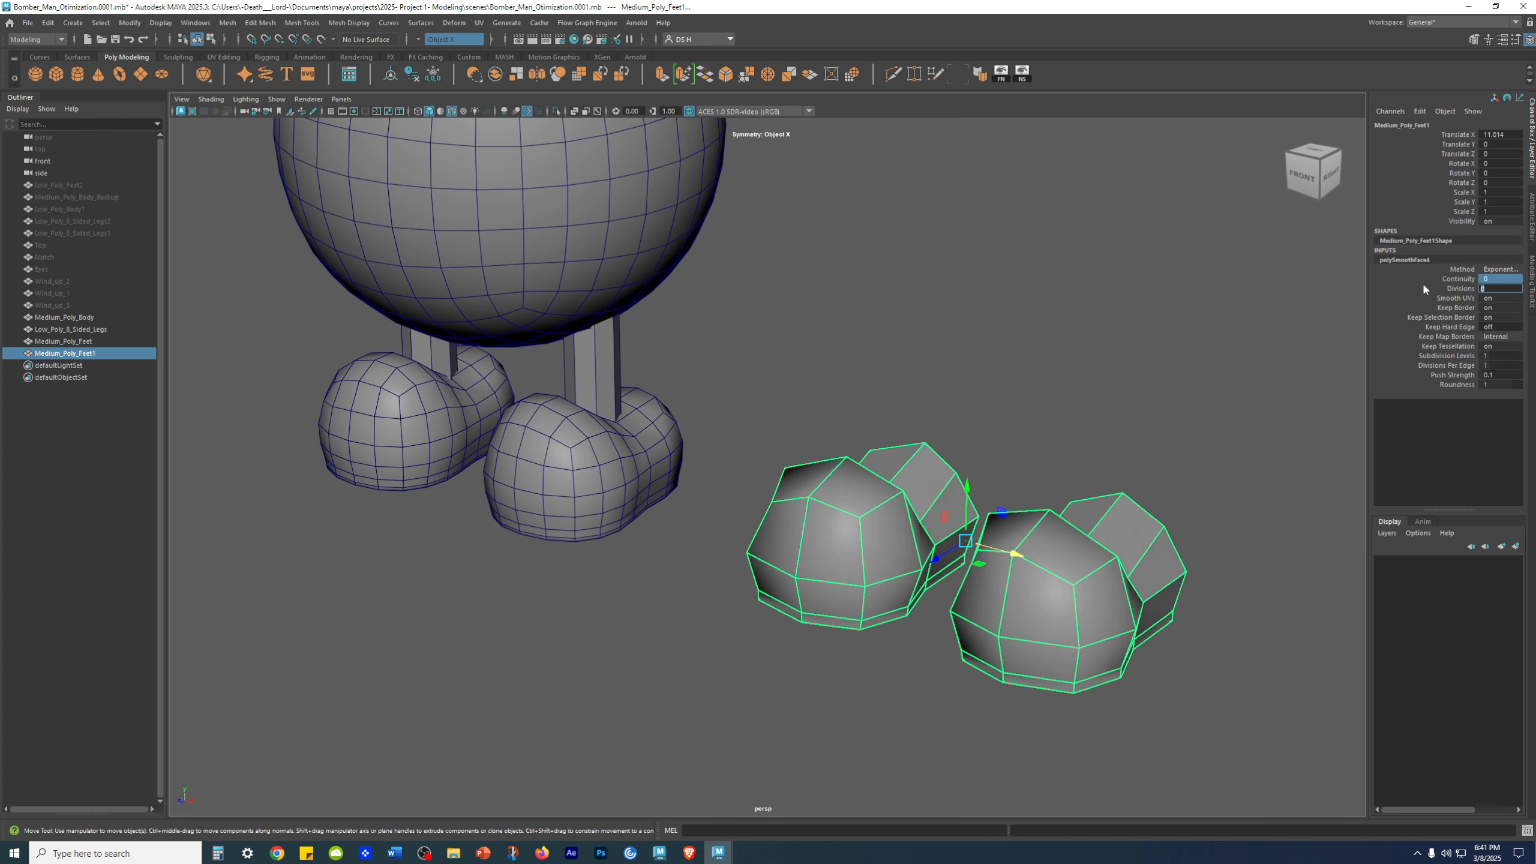
{"action": "type", "text": "2"}
{"action": "key", "text": "Return"}
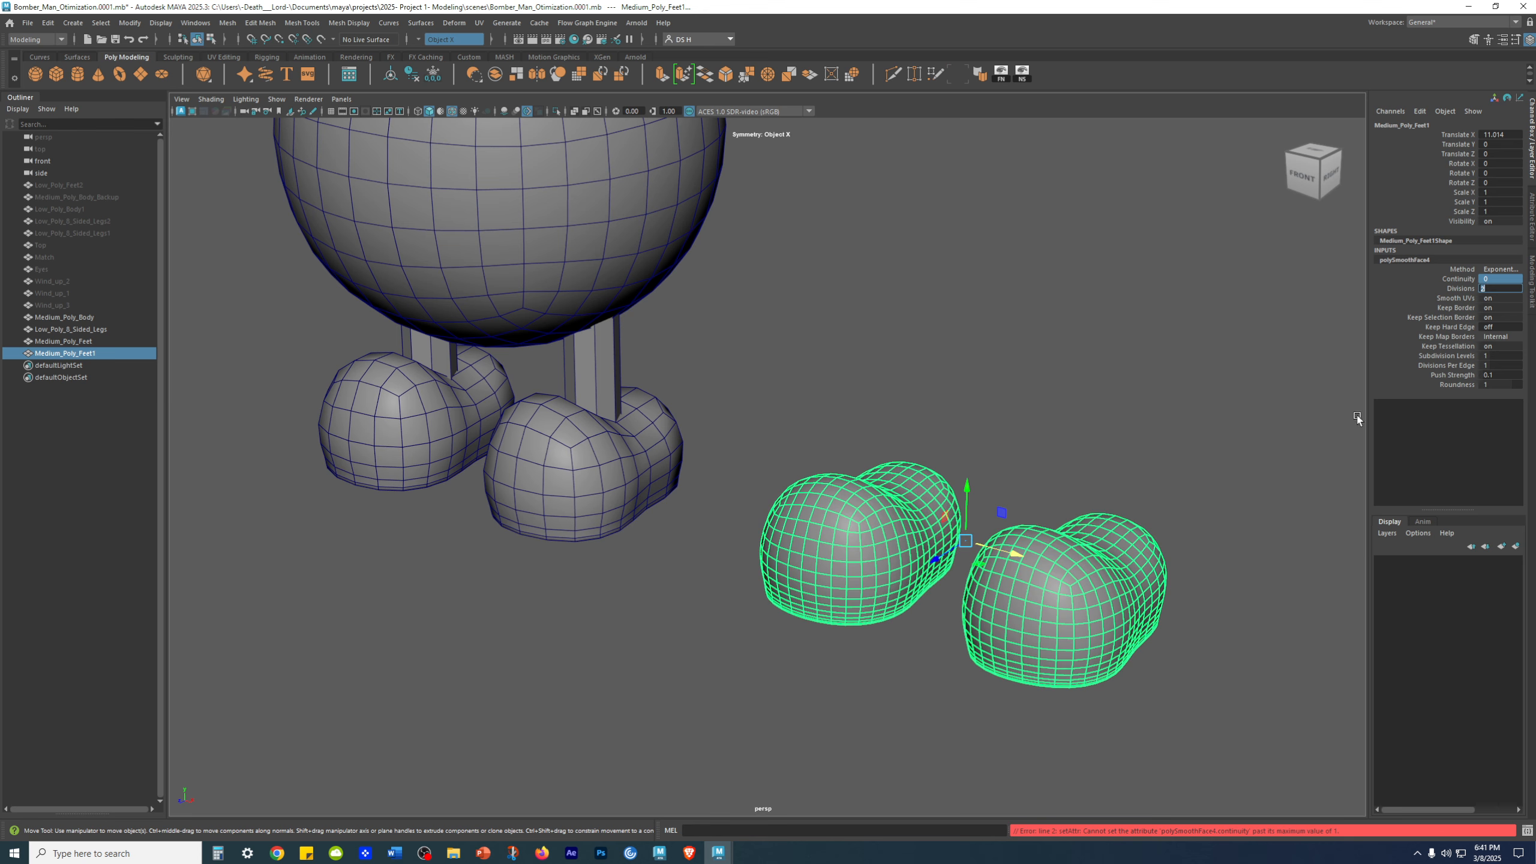
{"action": "type", "text": "1"}
{"action": "key", "text": "Return"}
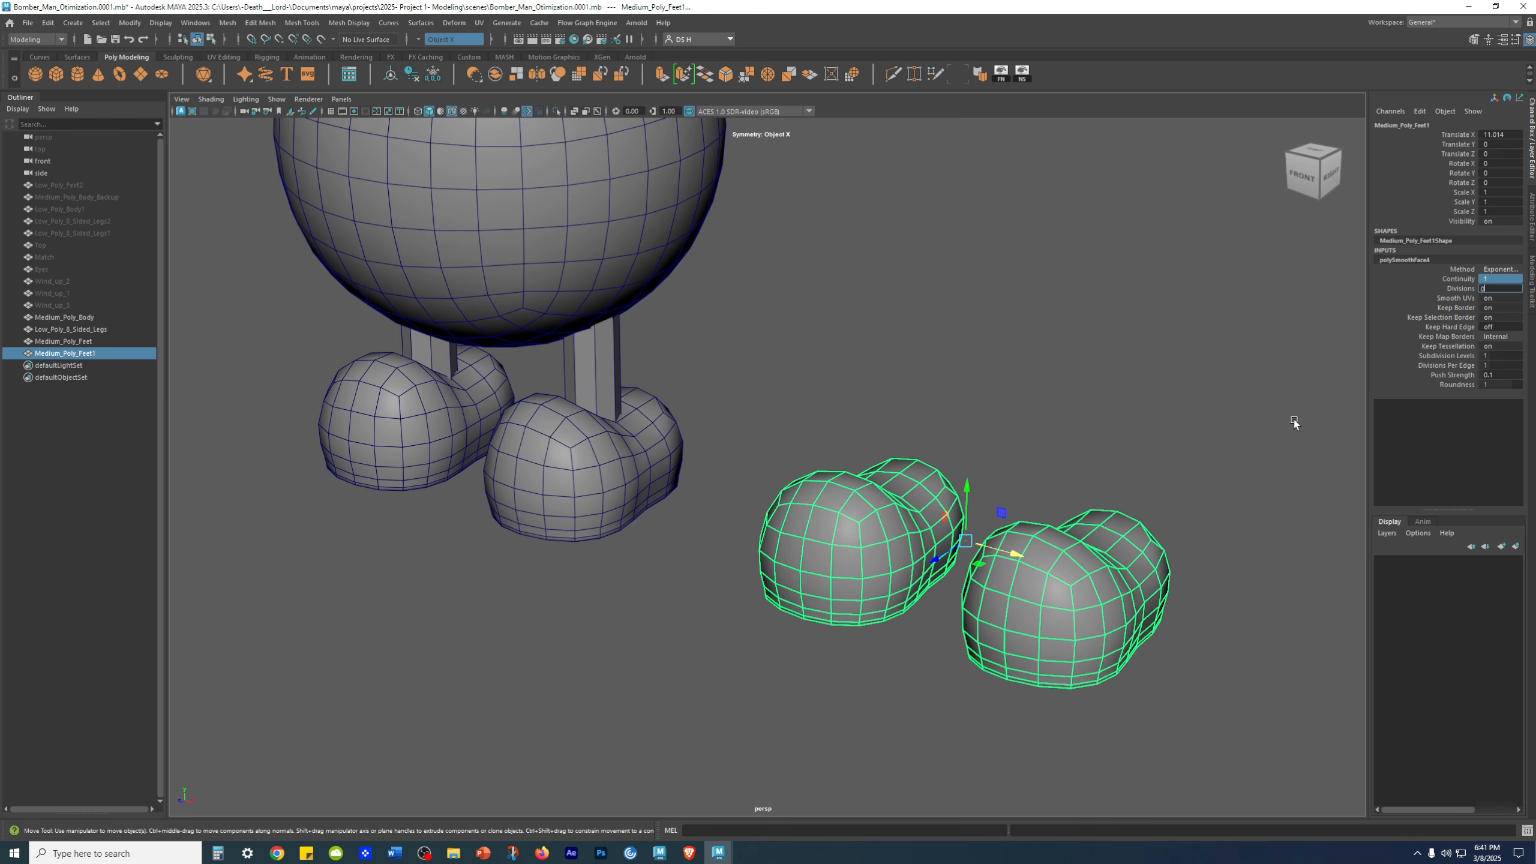
{"action": "type", "text": "0"}
{"action": "key", "text": "Return"}
{"action": "type", "text": "1"}
{"action": "key", "text": "Return"}
Set the duplicated feet's Translate X back to 0
{"action": "scroll", "coordinate": [1045, 379], "scroll_direction": "down", "scroll_amount": 2}
{"action": "scroll", "coordinate": [1045, 379], "scroll_direction": "down", "scroll_amount": 1}
{"action": "left_click", "coordinate": [1500, 134]}
{"action": "type", "text": "0"}
{"action": "key", "text": "Return"}
Hide the duplicated feet and place them above the other hidden backup meshes in the Outliner
{"action": "middle_click_drag", "start_coordinate": [667, 483], "coordinate": [705, 496], "text": "alt"}
{"action": "key", "text": "h"}
{"action": "left_click", "coordinate": [57, 555]}
{"action": "left_click", "coordinate": [93, 353]}
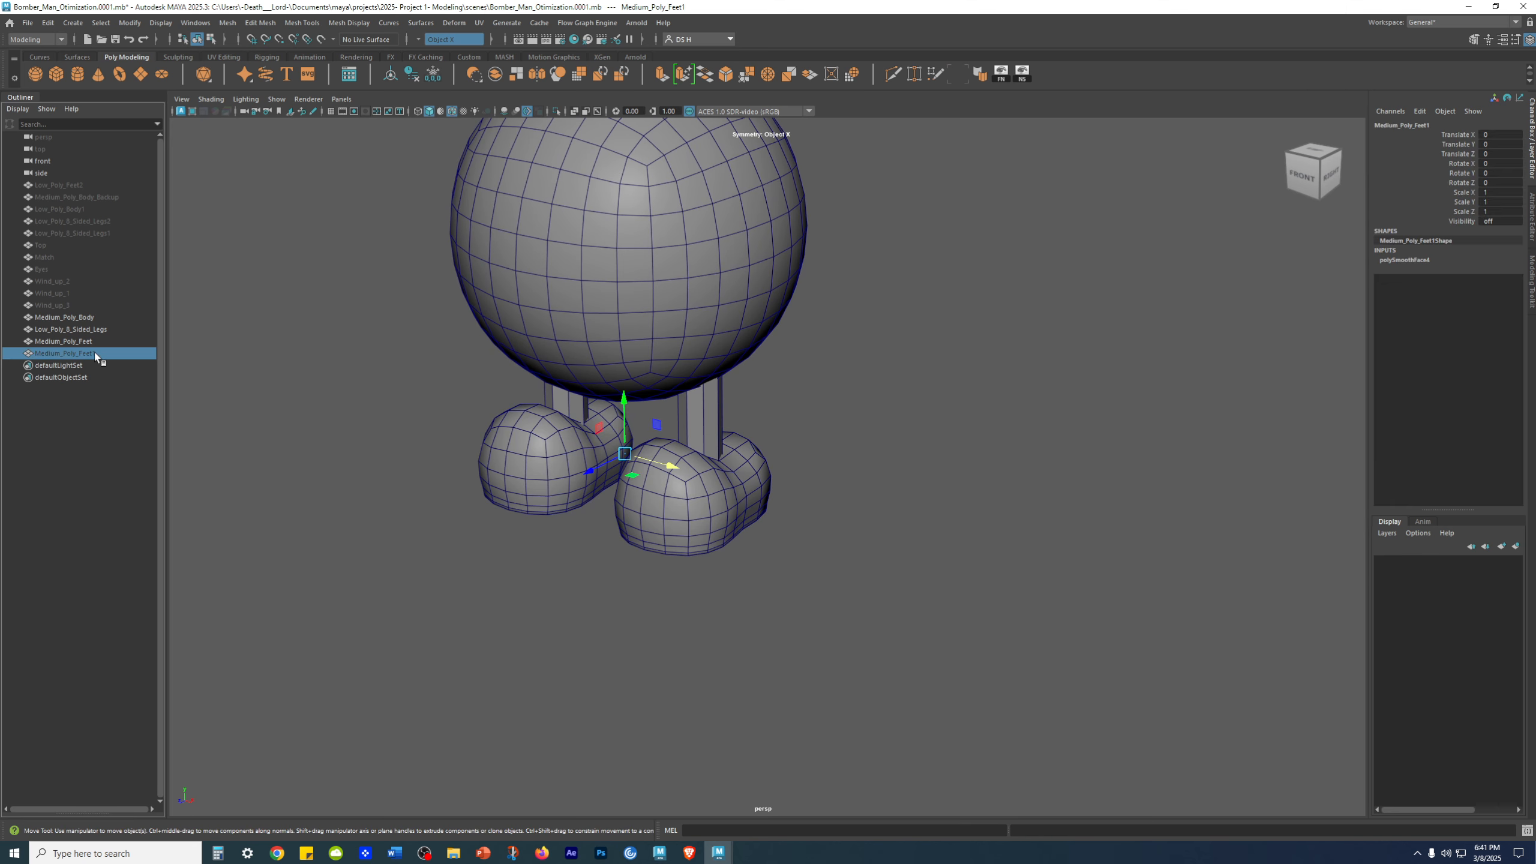
{"action": "left_click_drag", "start_coordinate": [82, 186], "coordinate": [77, 189]}
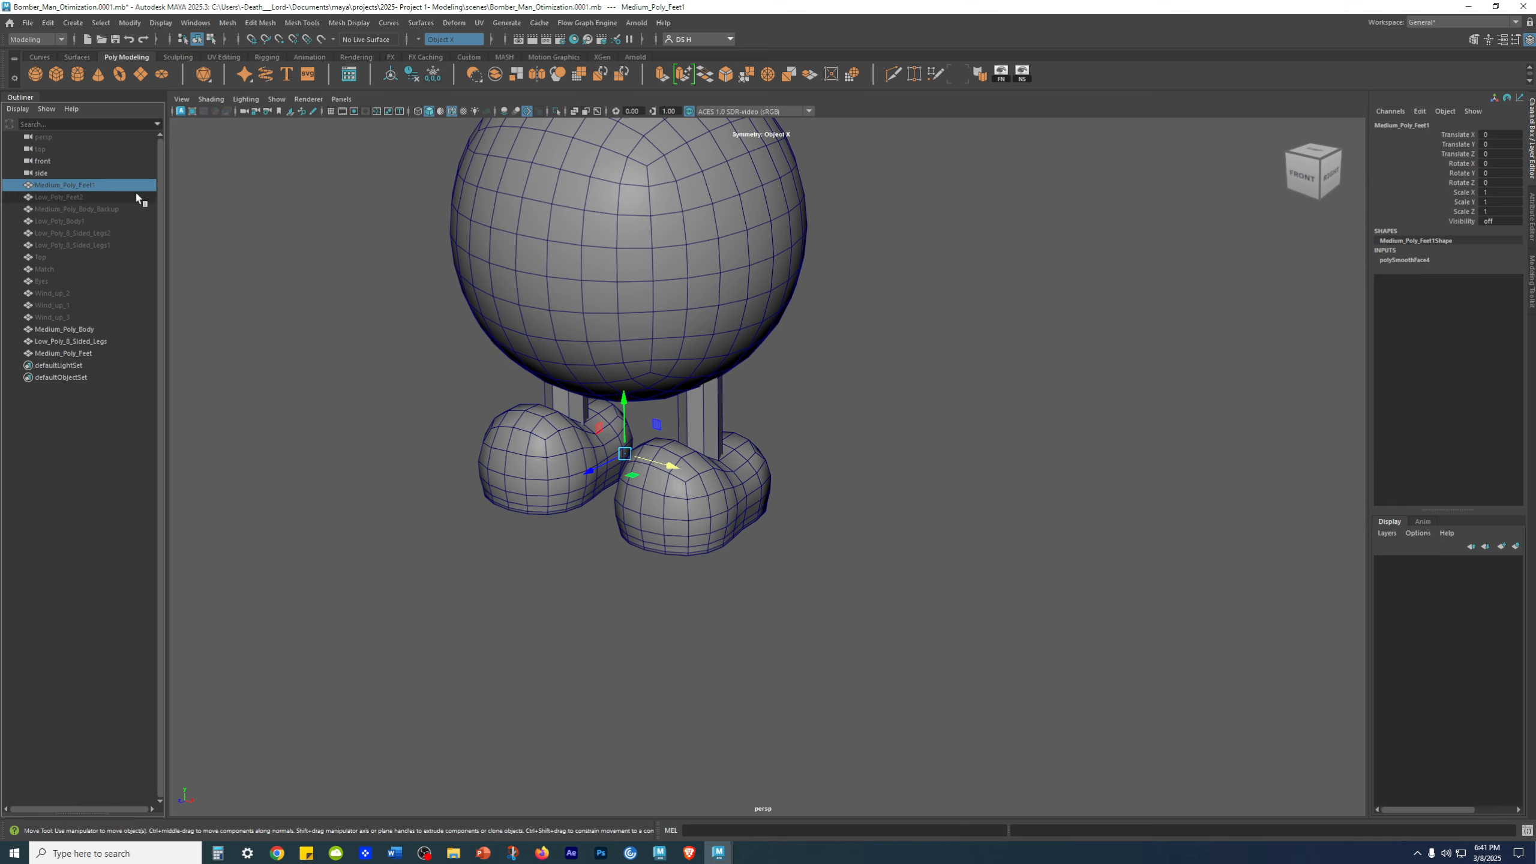
Examine from the side how the leg's lower edges line up with the foot's edge loops
{"action": "left_click", "coordinate": [264, 399]}
{"action": "right_click_drag", "start_coordinate": [264, 399], "coordinate": [729, 559], "text": "alt"}
{"action": "left_click", "coordinate": [690, 469]}
{"action": "middle_click_drag", "start_coordinate": [689, 470], "coordinate": [933, 504], "text": "alt"}
{"action": "left_click_drag", "start_coordinate": [932, 504], "coordinate": [748, 544], "text": "alt"}
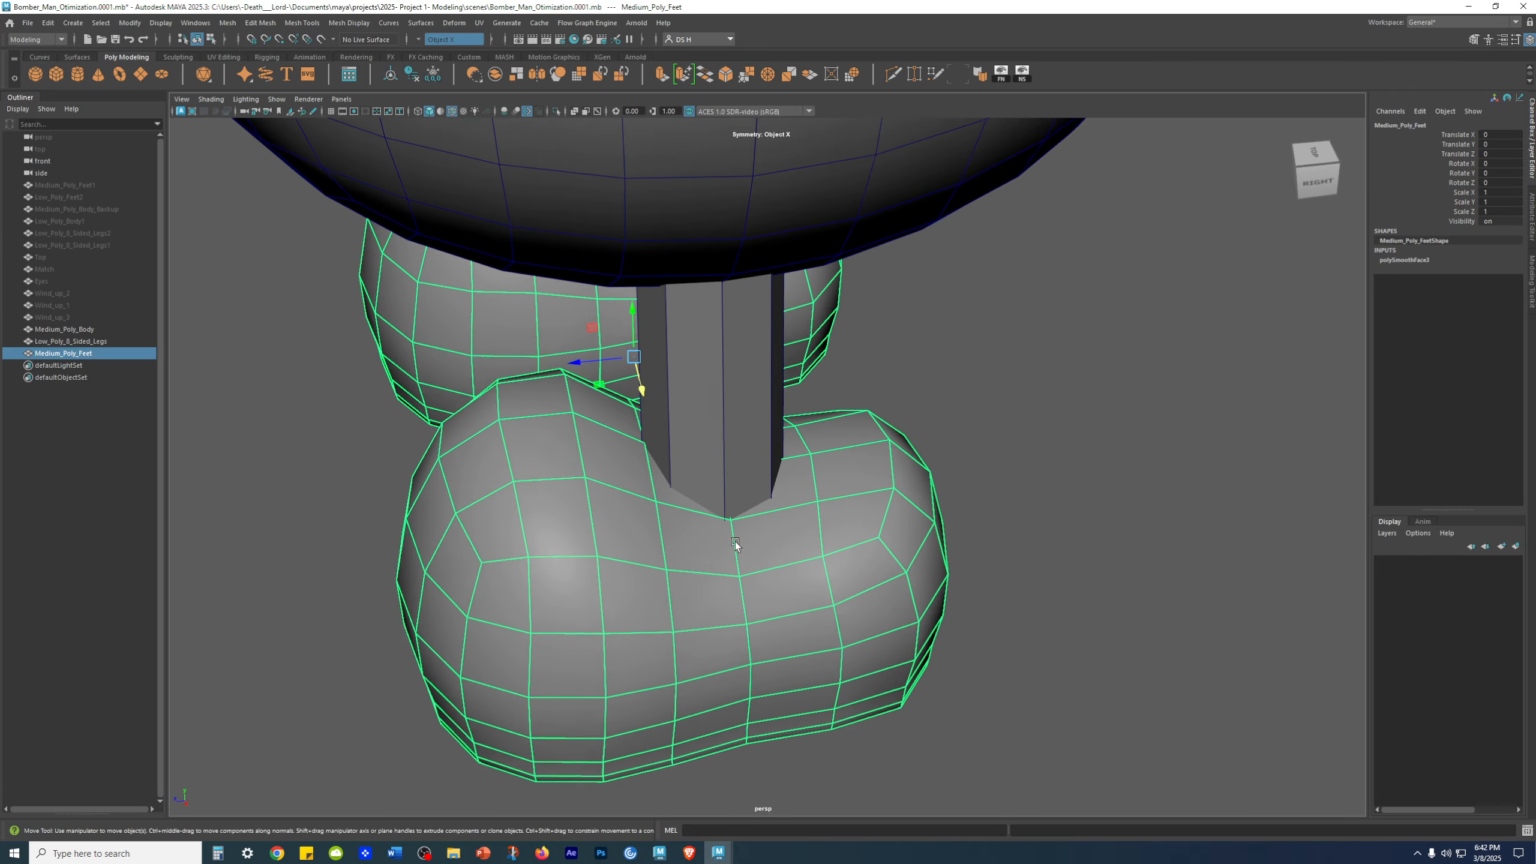
{"action": "right_click_drag", "start_coordinate": [748, 544], "coordinate": [849, 544], "text": "alt"}
{"action": "left_click_drag", "start_coordinate": [849, 544], "coordinate": [755, 498], "text": "alt"}
{"action": "middle_click_drag", "start_coordinate": [756, 497], "coordinate": [809, 497], "text": "alt"}
{"action": "left_click_drag", "start_coordinate": [809, 498], "coordinate": [781, 516], "text": "alt"}
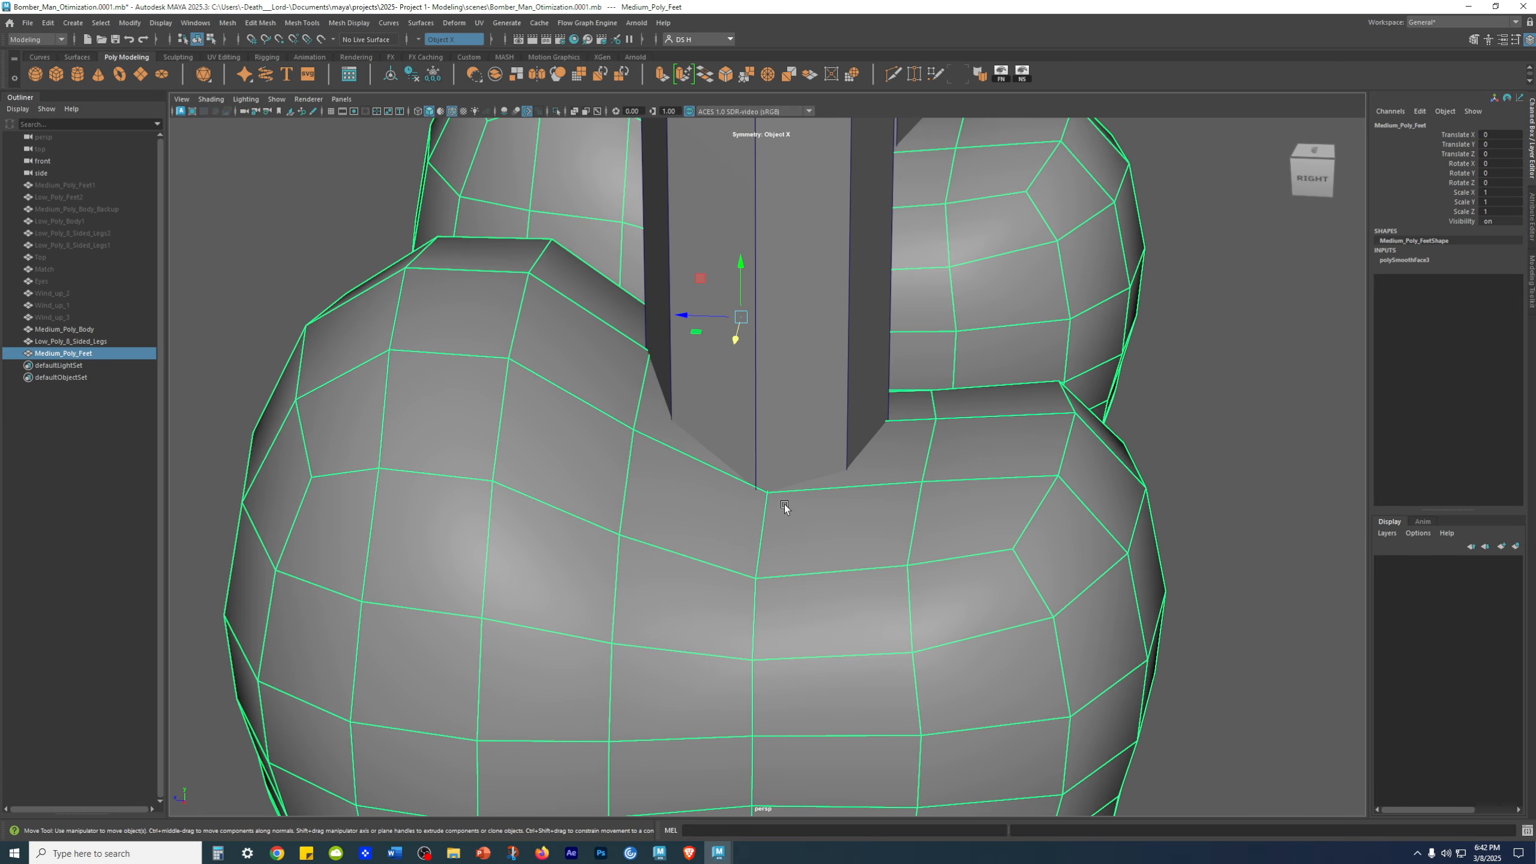
{"action": "right_click_drag", "start_coordinate": [757, 485], "coordinate": [977, 528], "text": "alt"}
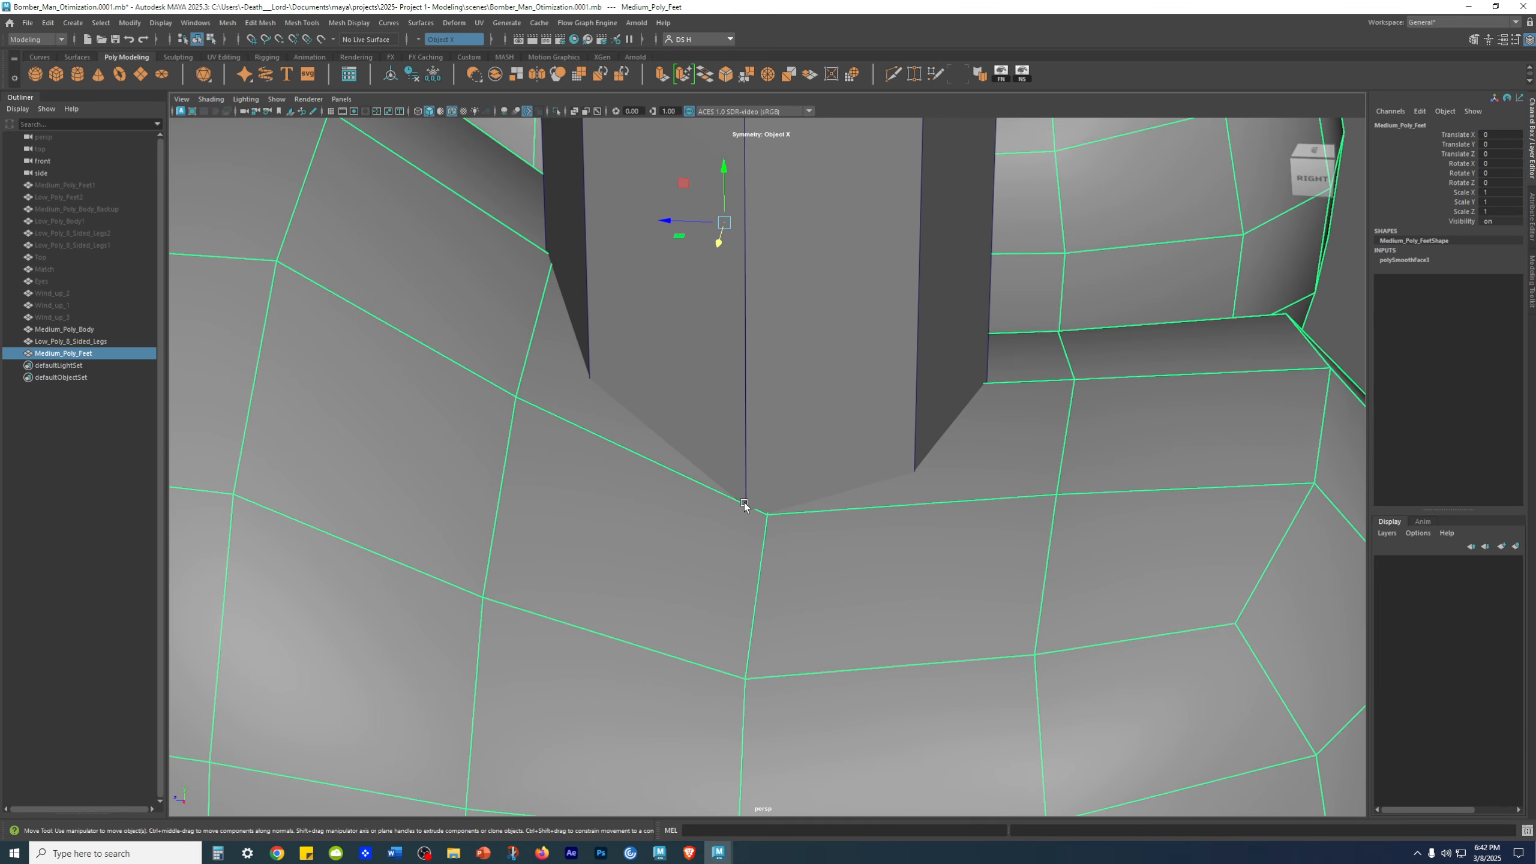
{"action": "right_click_drag", "start_coordinate": [1069, 520], "coordinate": [771, 521], "text": "alt"}
{"action": "scroll", "coordinate": [759, 520], "scroll_direction": "down", "scroll_amount": 4}
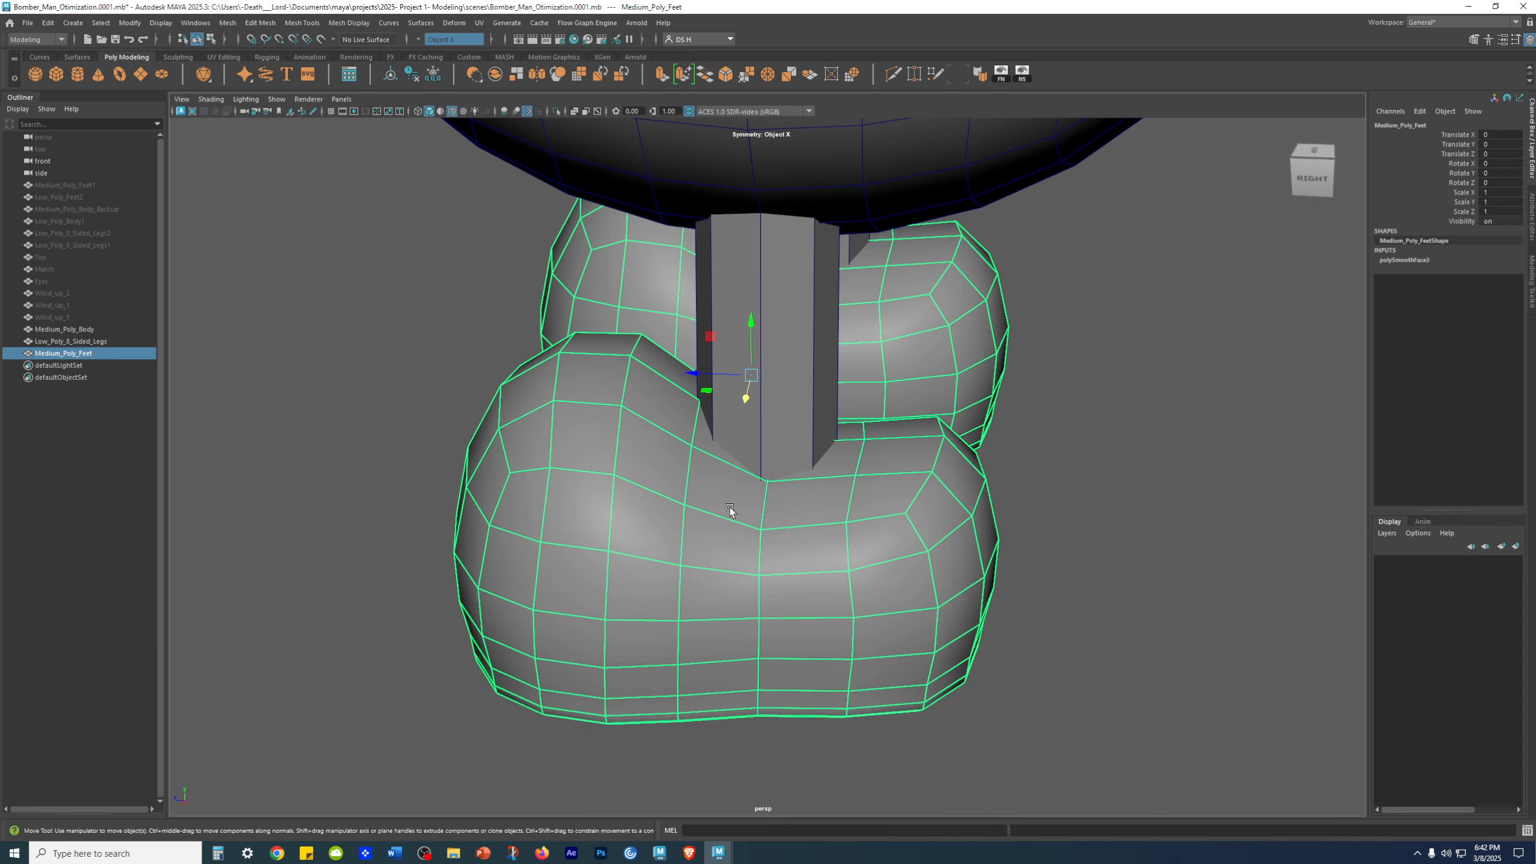
{"action": "mouse_move", "coordinate": [727, 506]}
{"action": "left_mouse_down", "text": "alt"}
{"action": "mouse_move", "coordinate": [745, 529]}
{"action": "mouse_move", "coordinate": [742, 504]}
{"action": "mouse_move", "coordinate": [705, 509]}
{"action": "mouse_move", "coordinate": [737, 486]}
{"action": "left_mouse_up", "text": "alt"}
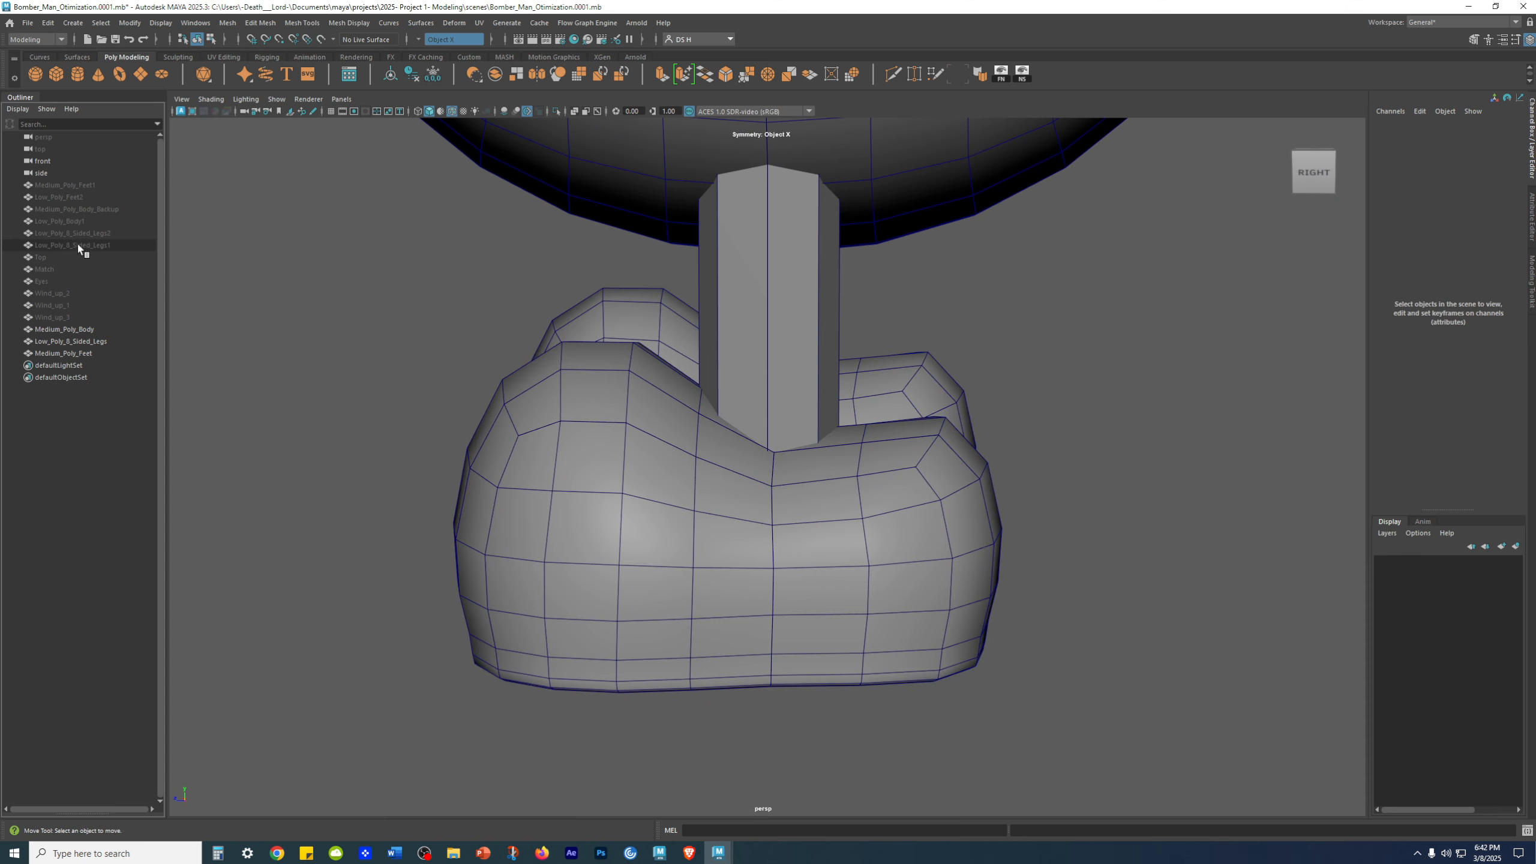
Delete the hidden duplicate Medium_Poly_Feet1
{"action": "left_click", "coordinate": [94, 186]}
{"action": "key", "text": "Delete"}
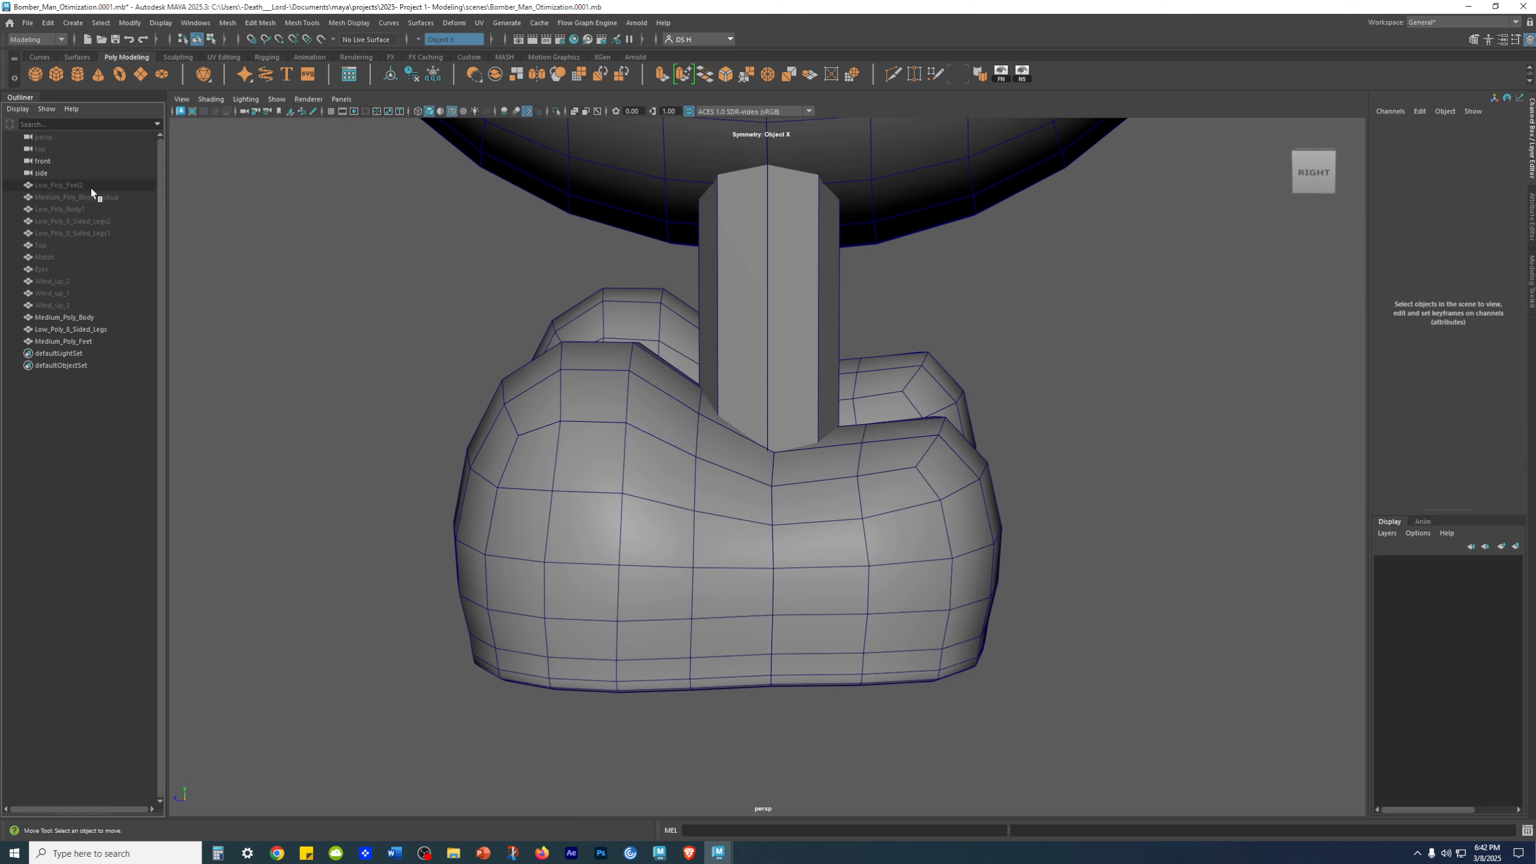
In the side view, select the feet's vertical vertex column beneath the leg centre and scale it flat along Z
{"action": "left_click", "coordinate": [731, 446]}
{"action": "left_click_drag", "start_coordinate": [730, 446], "coordinate": [691, 528], "text": "alt"}
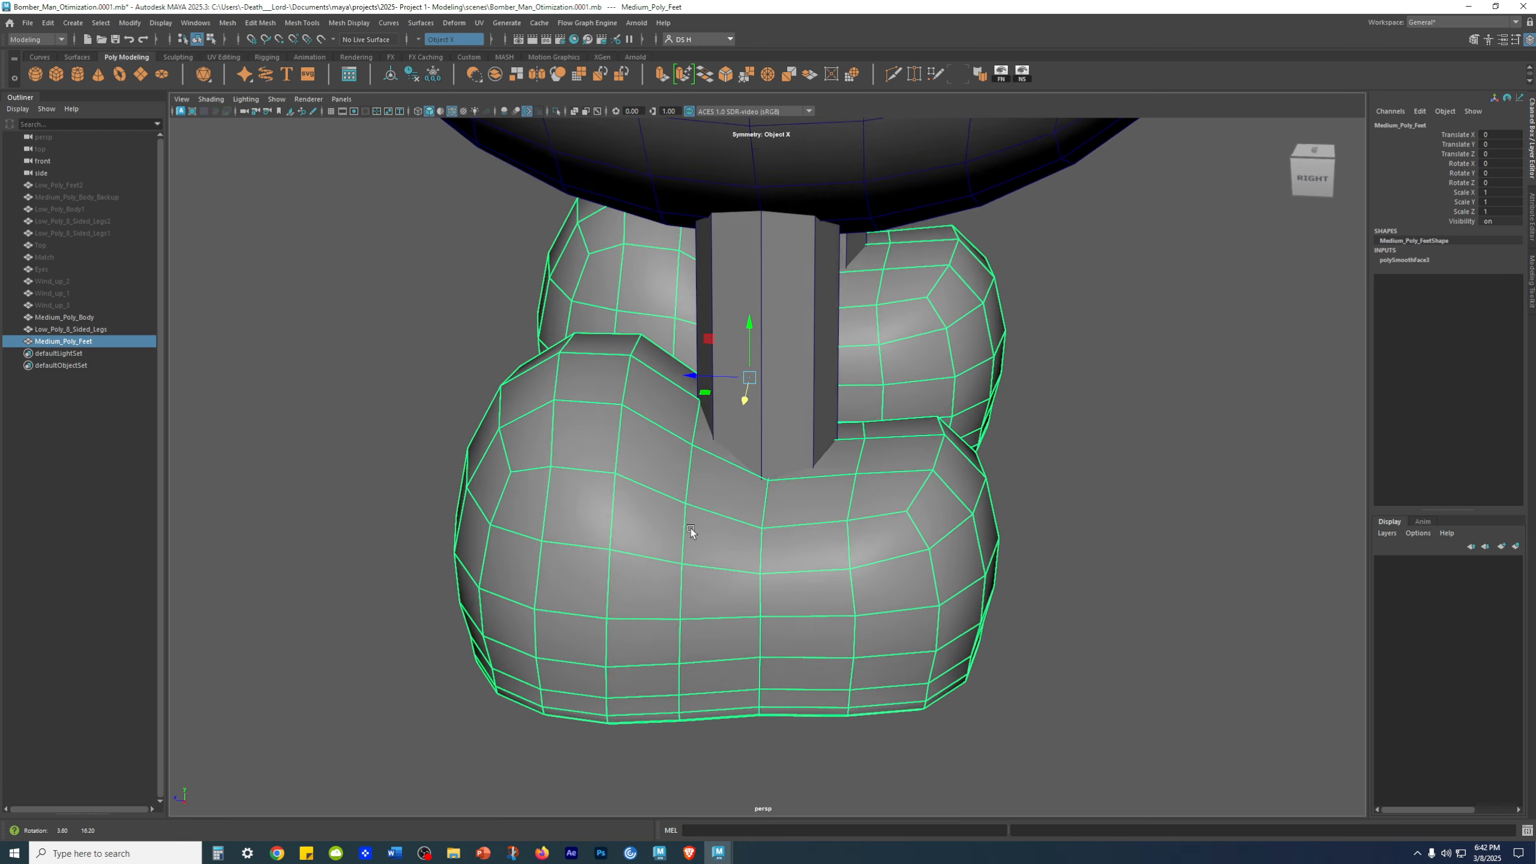
{"action": "right_click_drag", "start_coordinate": [691, 528], "coordinate": [596, 460]}
{"action": "key", "text": "space"}
{"action": "key", "text": "space"}
{"action": "left_click", "coordinate": [1110, 613]}
{"action": "scroll", "coordinate": [735, 576], "scroll_direction": "up", "scroll_amount": 8}
{"action": "left_click_drag", "start_coordinate": [859, 648], "coordinate": [790, 308]}
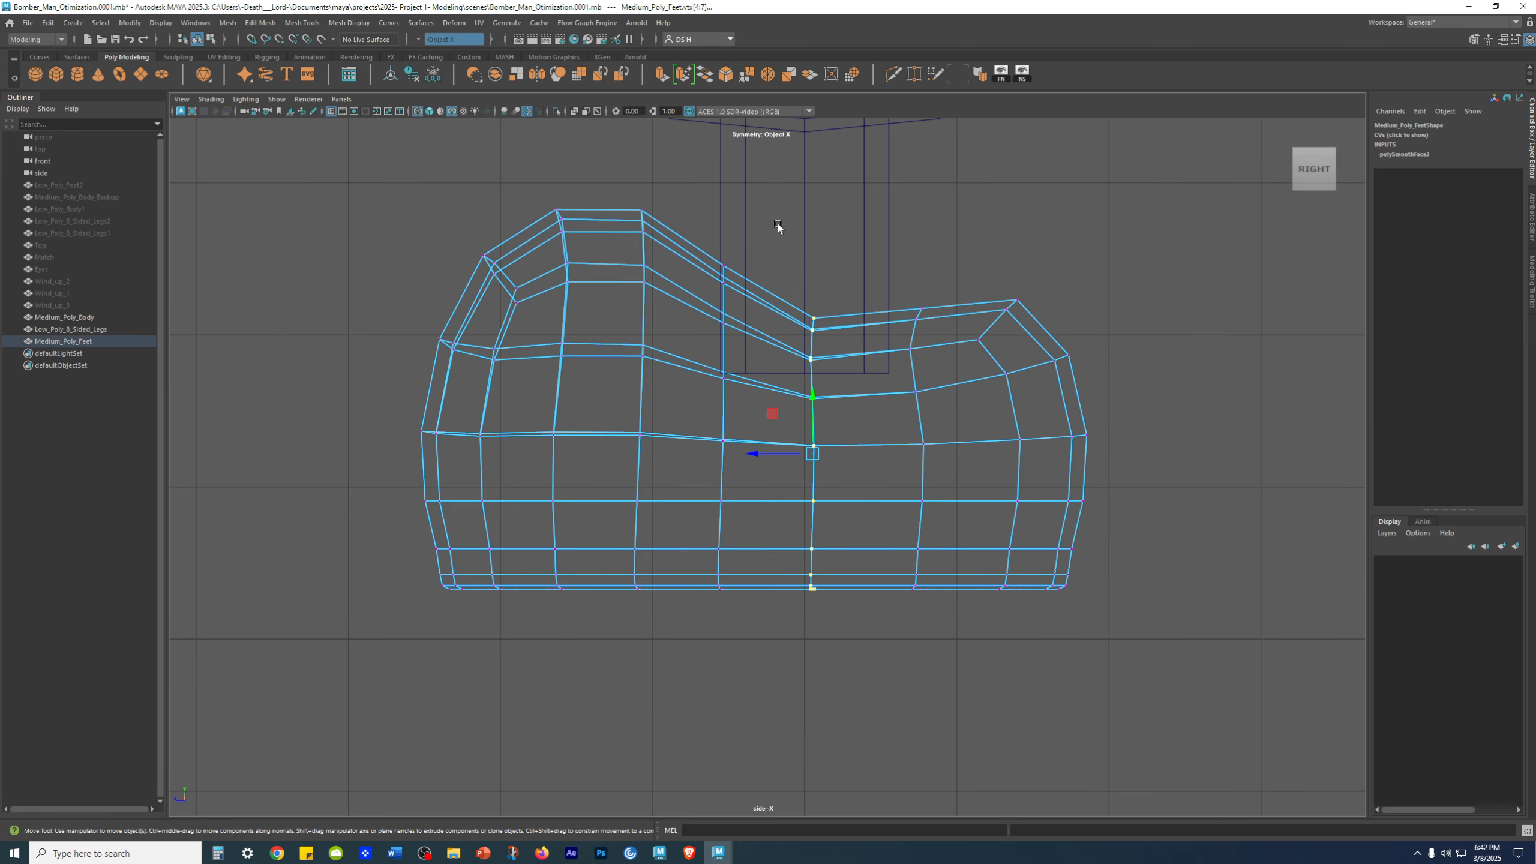
{"action": "scroll", "coordinate": [956, 432], "scroll_direction": "up", "scroll_amount": 3}
{"action": "key", "text": "r"}
{"action": "left_click_drag", "start_coordinate": [769, 448], "coordinate": [864, 442]}
{"action": "key", "text": "w"}
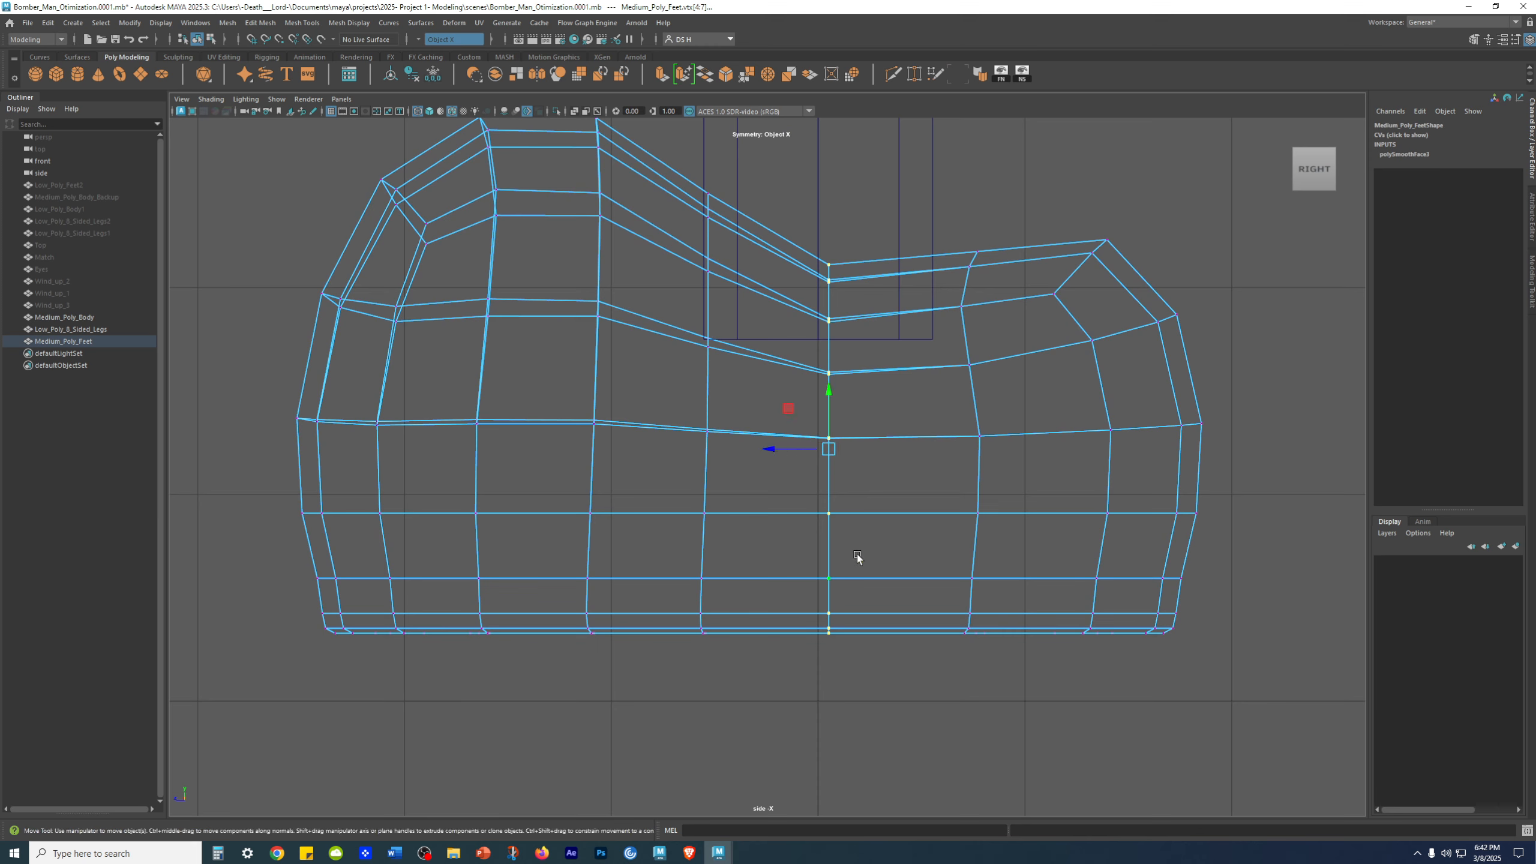
Snap the flattened vertex column along Z to the grid line at the leg's centre
{"action": "scroll", "coordinate": [871, 327], "scroll_direction": "up", "scroll_amount": 5}
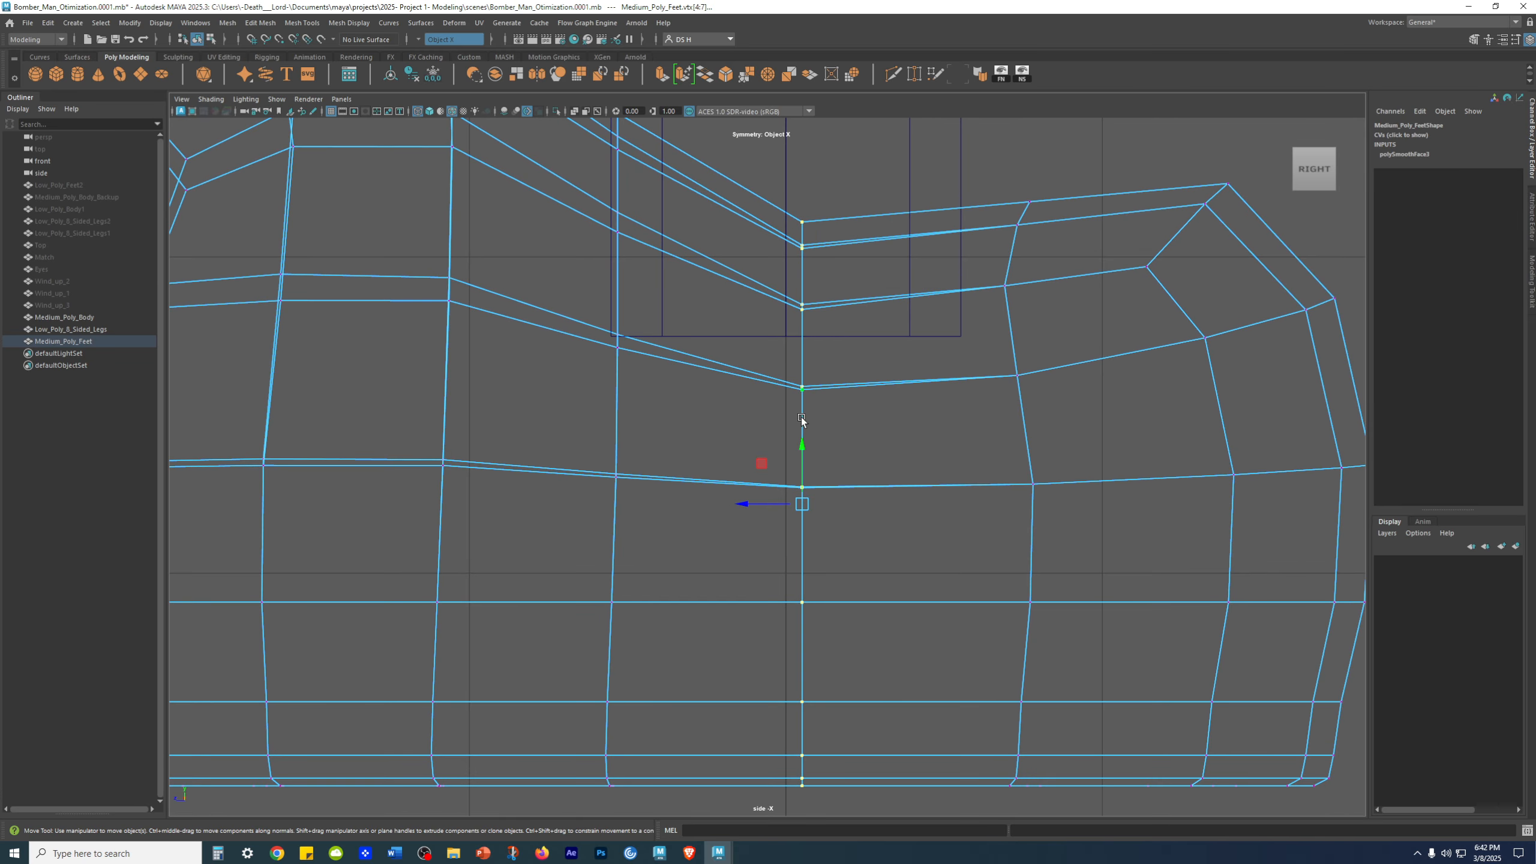
{"action": "key", "text": "x"}
{"action": "left_click_drag", "start_coordinate": [744, 503], "coordinate": [730, 504]}
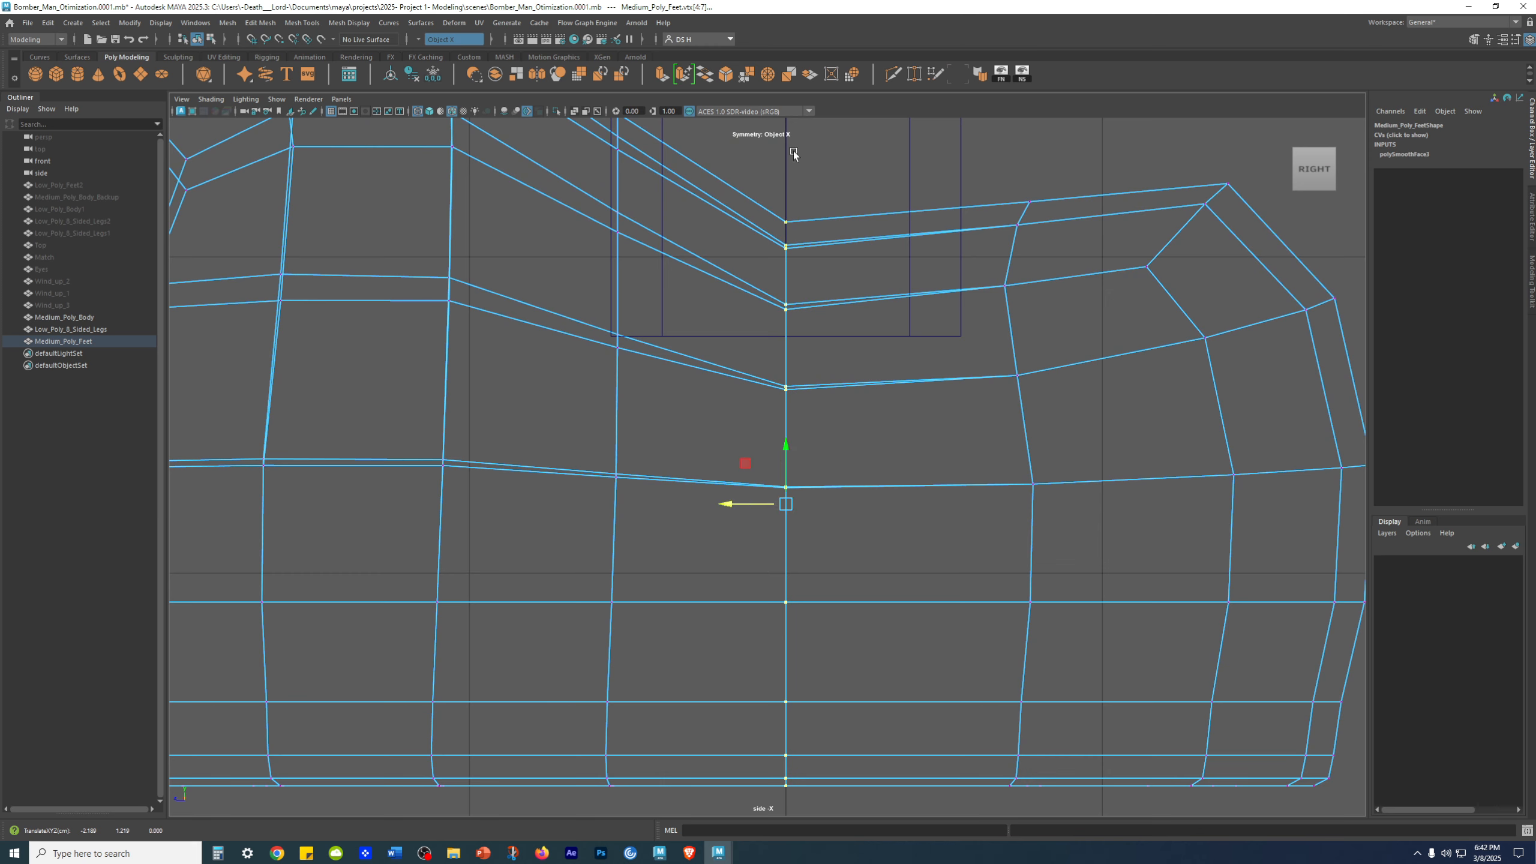
{"action": "scroll", "coordinate": [773, 576], "scroll_direction": "down", "scroll_amount": 5}
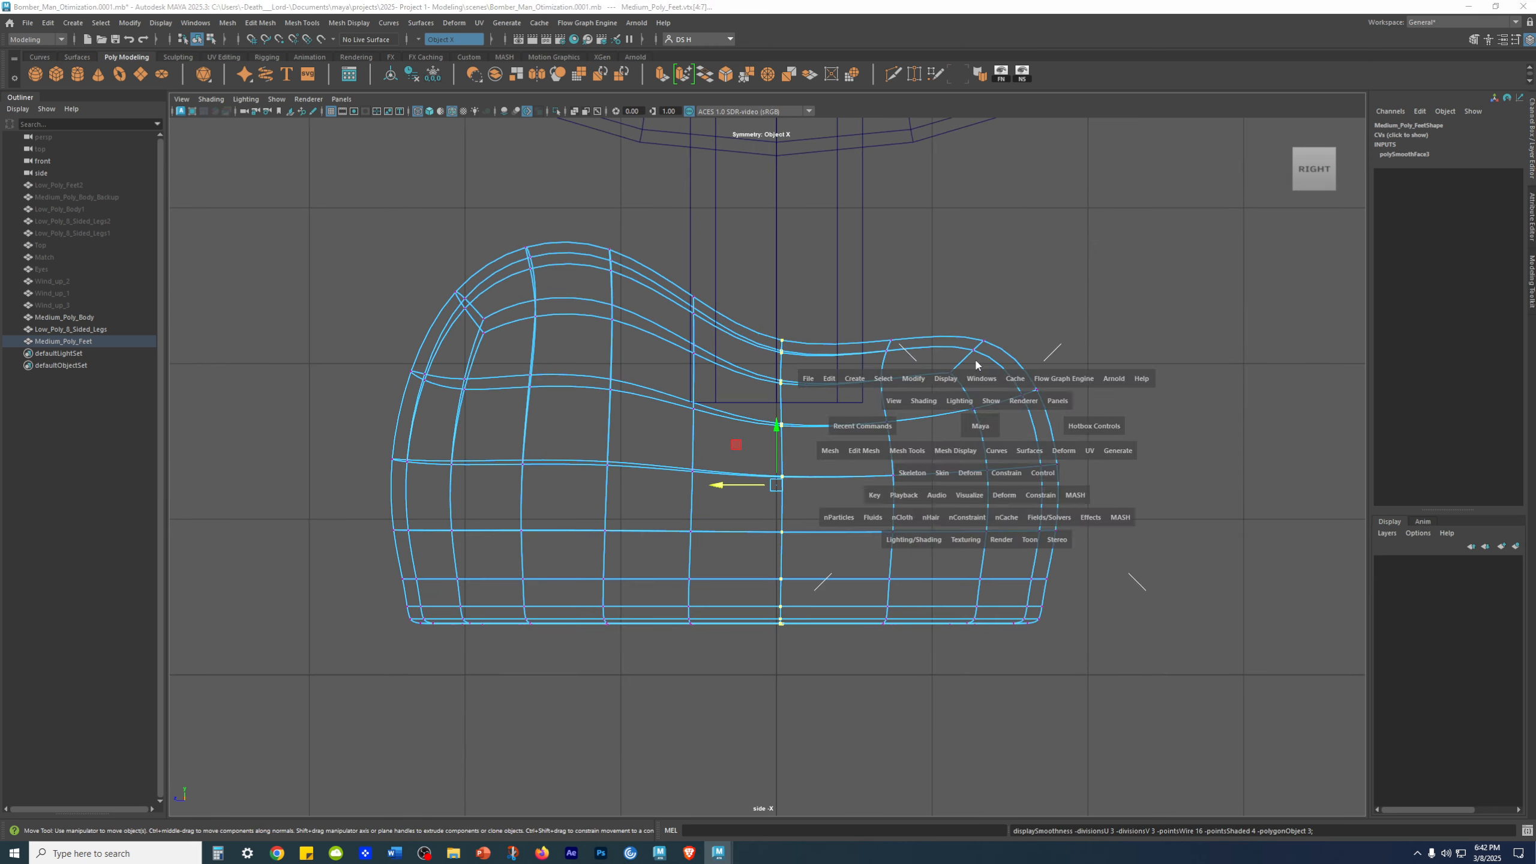
Return to object mode in the perspective view and examine from the front how the feet's centre edges align with the legs
{"action": "key", "text": "space"}
{"action": "key", "text": "space"}
{"action": "left_click", "coordinate": [1091, 331]}
{"action": "left_click", "coordinate": [867, 521]}
{"action": "left_click", "coordinate": [1039, 460]}
{"action": "left_click_drag", "start_coordinate": [1039, 460], "coordinate": [867, 485], "text": "alt"}
{"action": "left_click", "coordinate": [866, 485]}
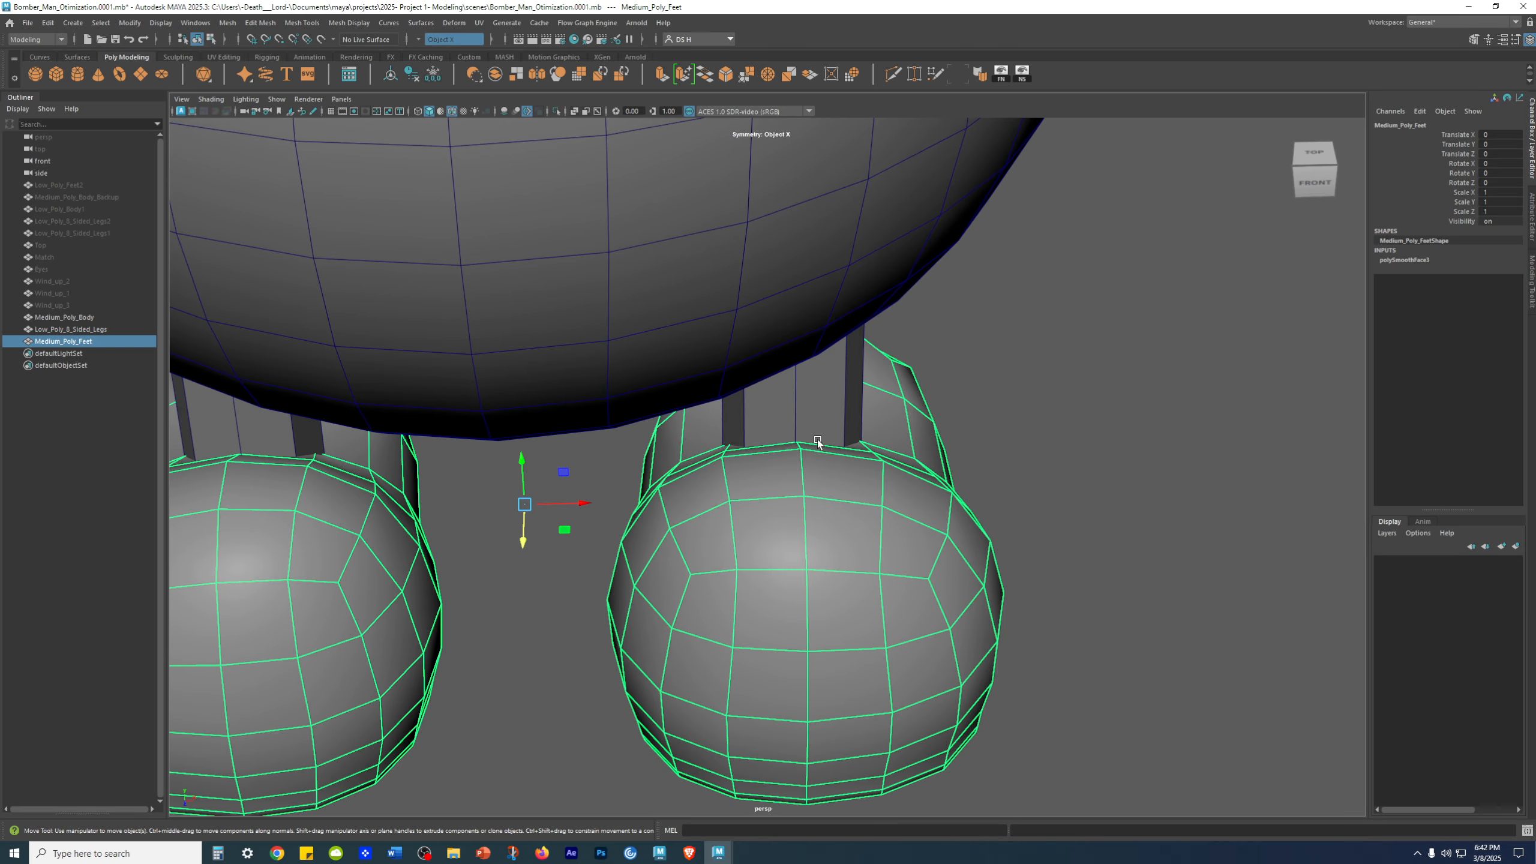
{"action": "scroll", "coordinate": [1096, 565], "scroll_direction": "up", "scroll_amount": 6}
{"action": "left_click_drag", "start_coordinate": [821, 372], "coordinate": [826, 436], "text": "alt"}
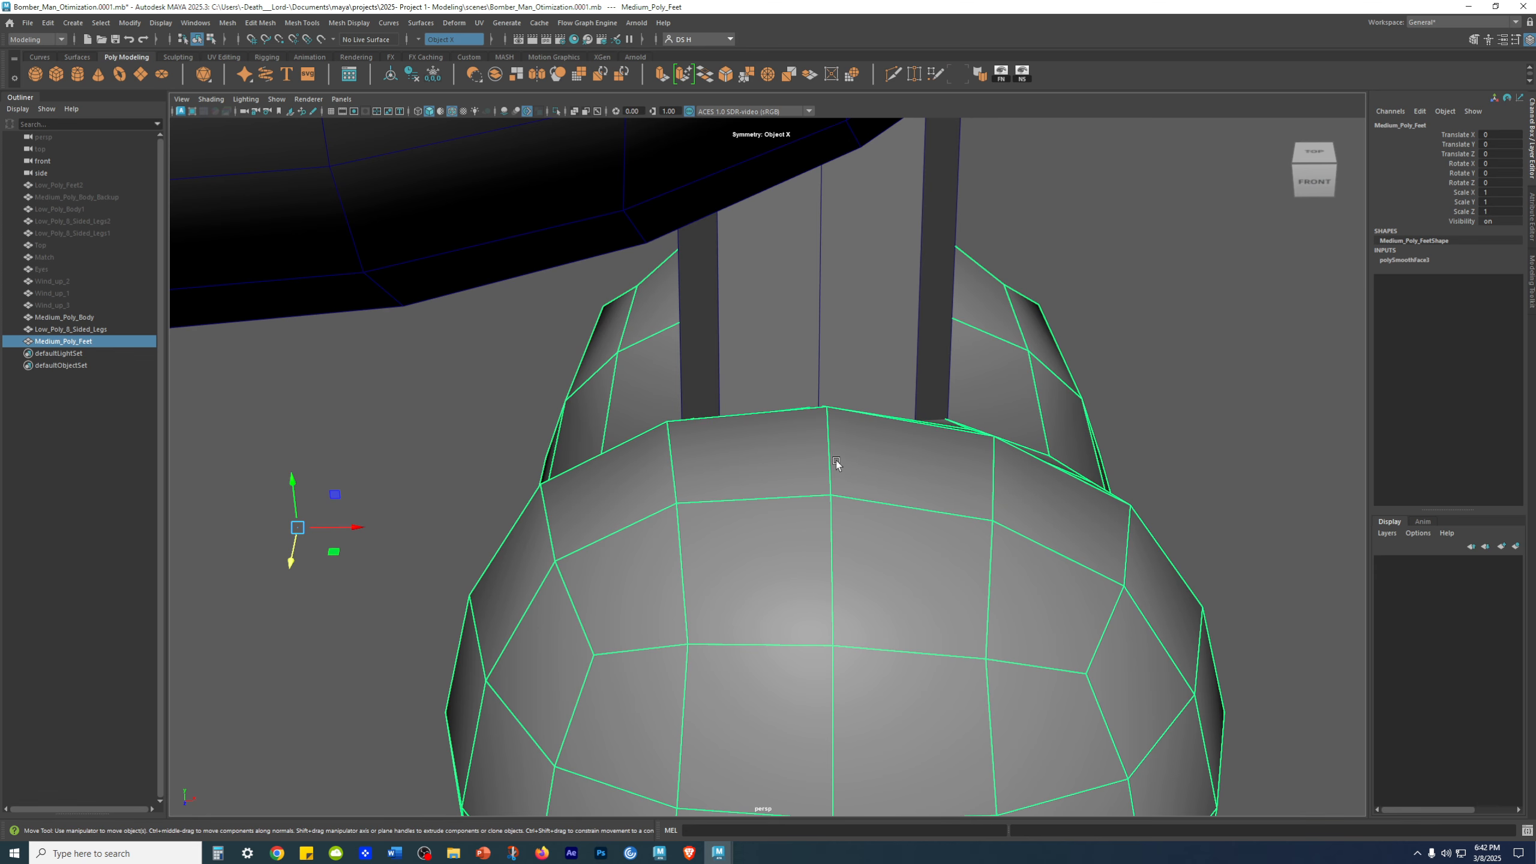
{"action": "left_click_drag", "start_coordinate": [835, 461], "coordinate": [840, 340], "text": "alt"}
{"action": "scroll", "coordinate": [1014, 340], "scroll_direction": "down", "scroll_amount": 5}
{"action": "middle_click_drag", "start_coordinate": [747, 314], "coordinate": [694, 398], "text": "alt"}
{"action": "mouse_move", "coordinate": [664, 432]}
{"action": "left_mouse_down", "text": "alt"}
{"action": "mouse_move", "coordinate": [650, 368]}
{"action": "mouse_move", "coordinate": [627, 367]}
{"action": "mouse_move", "coordinate": [652, 371]}
{"action": "mouse_move", "coordinate": [659, 434]}
{"action": "left_mouse_up", "text": "alt"}
Examine in the orthographic front view how the feet's centre edge loops line up with the legs' centre edges
{"action": "key", "text": "space"}
{"action": "key", "text": "space"}
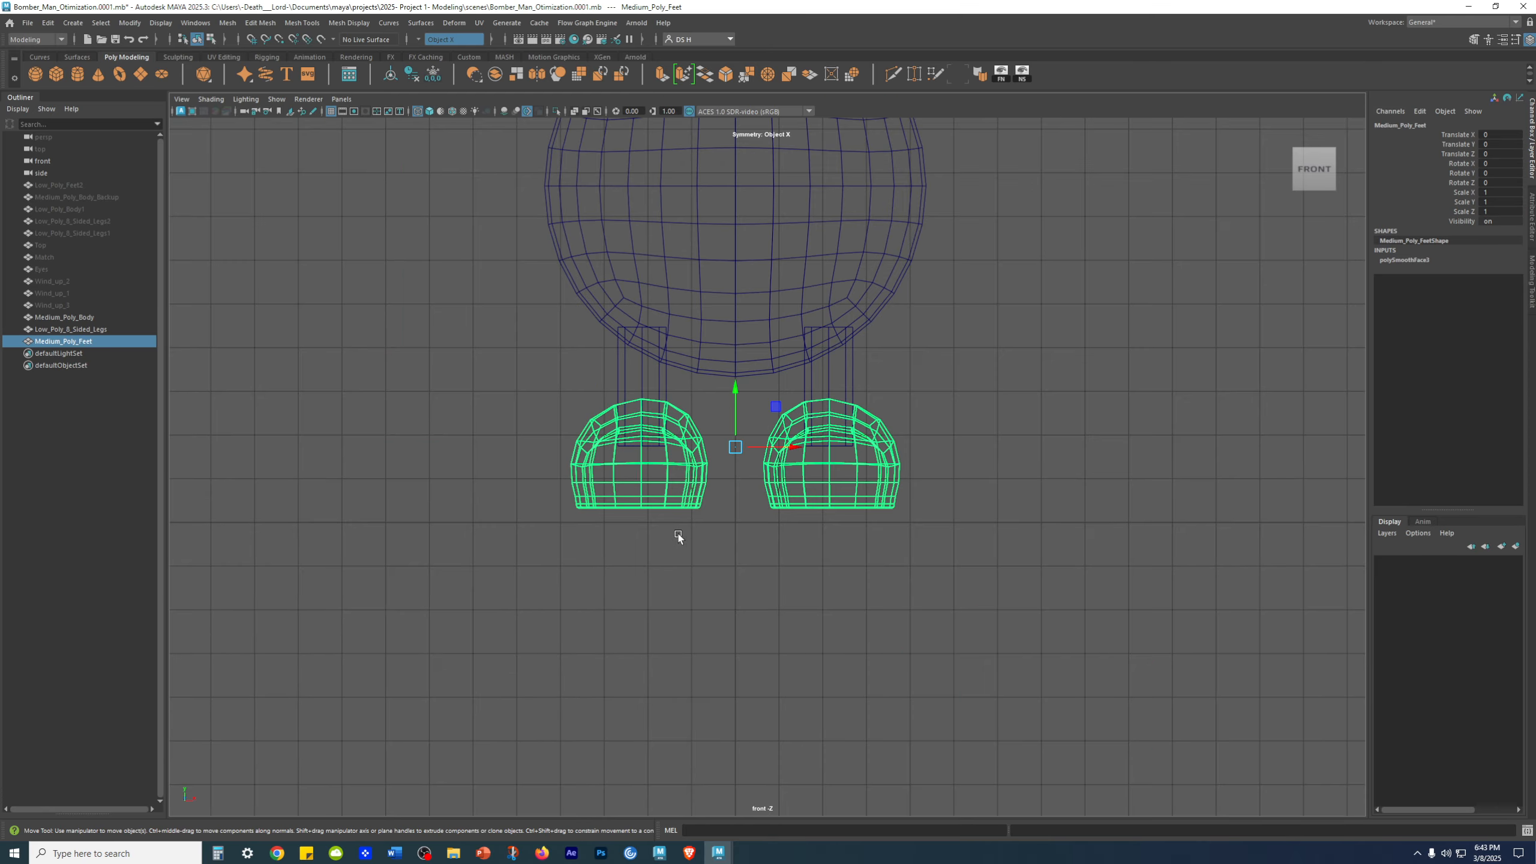
{"action": "scroll", "coordinate": [738, 545], "scroll_direction": "up", "scroll_amount": 5}
{"action": "scroll", "coordinate": [1194, 589], "scroll_direction": "up", "scroll_amount": 2}
{"action": "scroll", "coordinate": [846, 484], "scroll_direction": "up", "scroll_amount": 3}
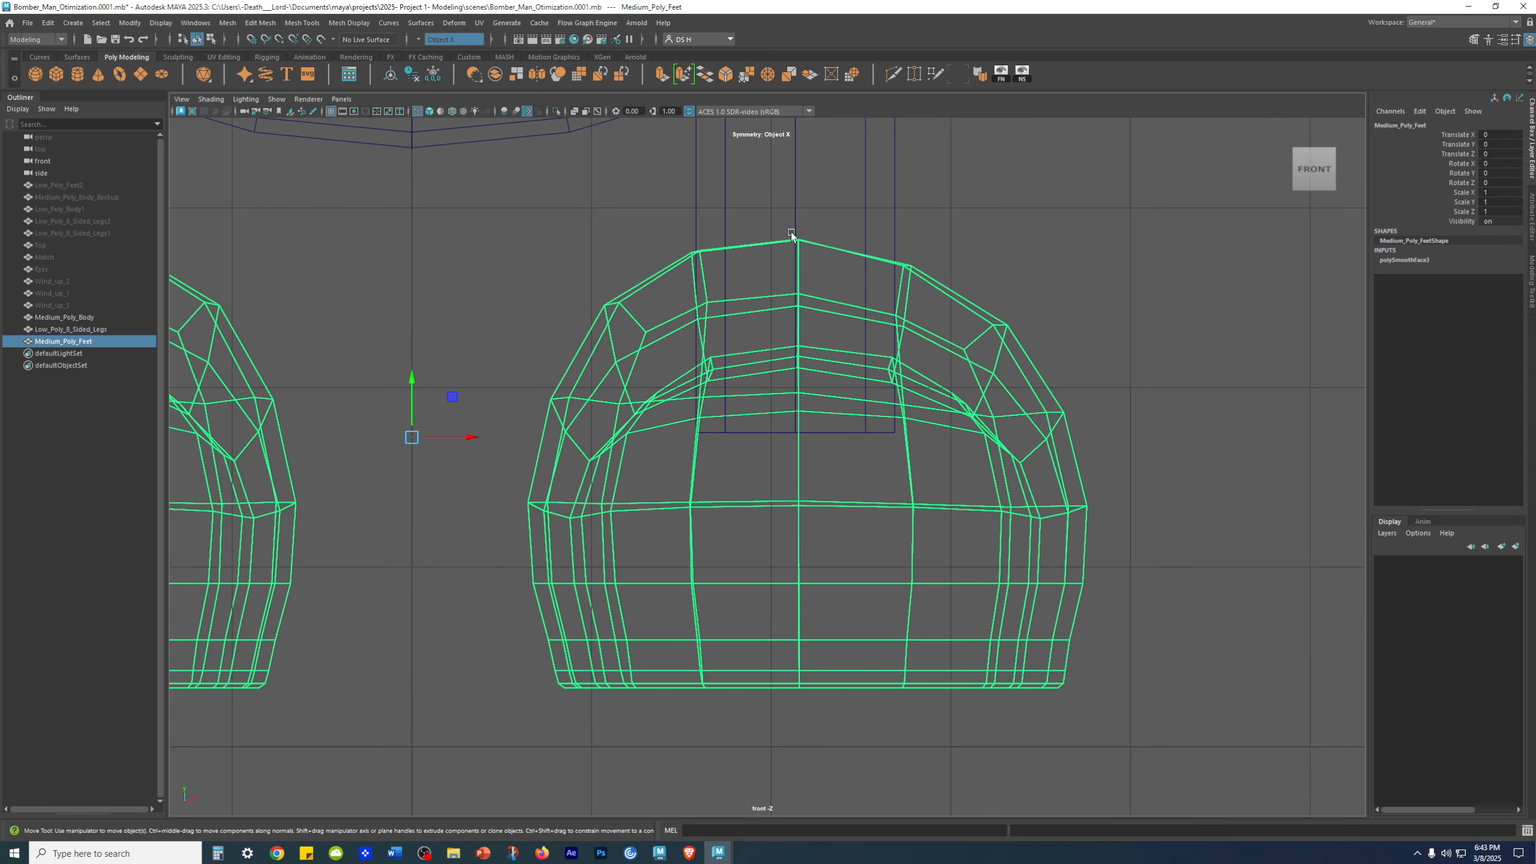
{"action": "right_click_drag", "start_coordinate": [752, 443], "coordinate": [1361, 702], "text": "alt"}
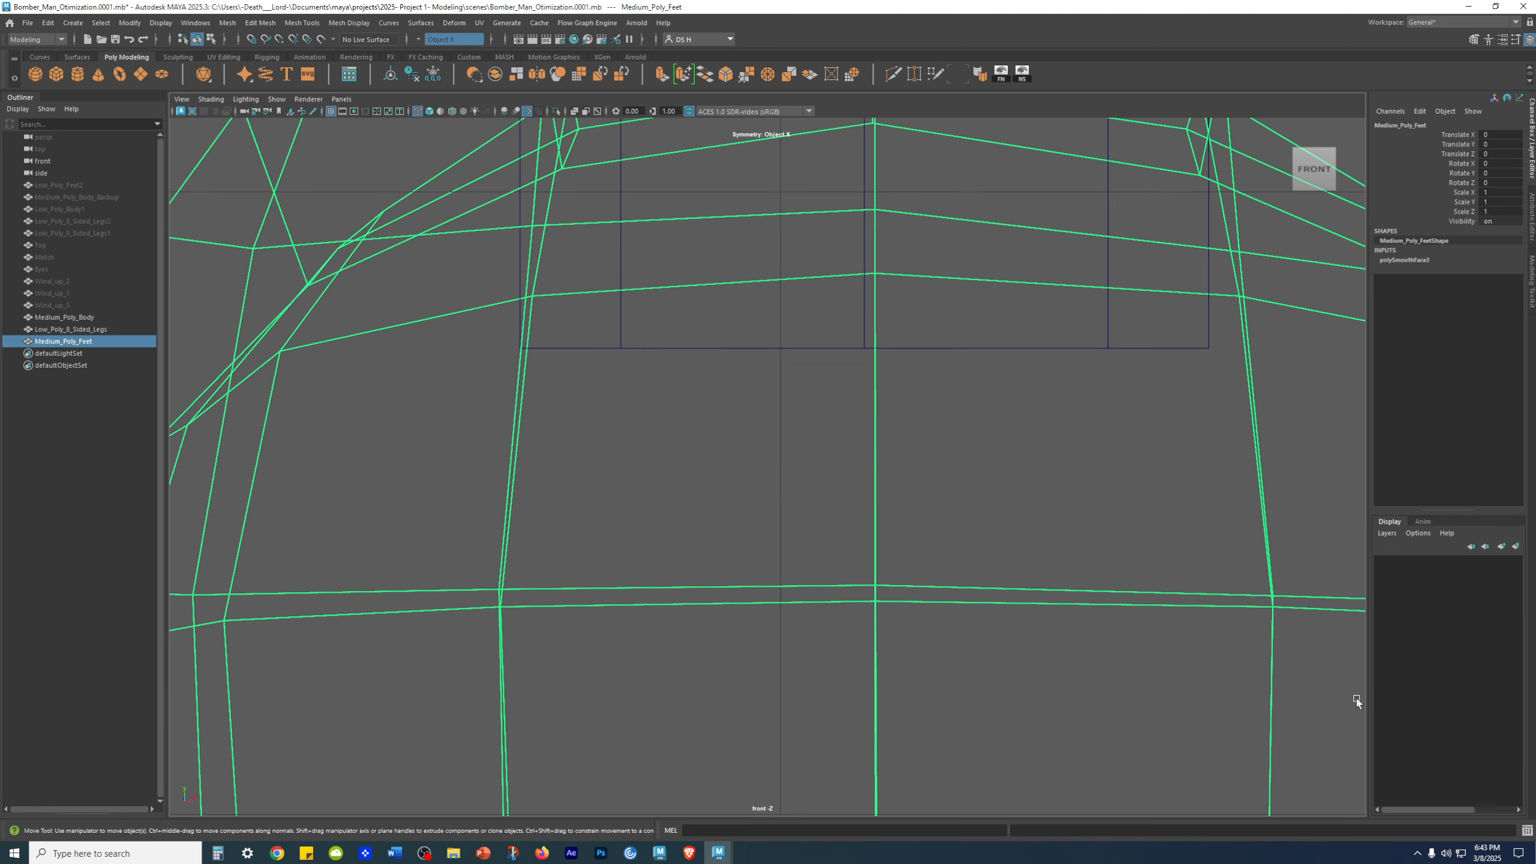
{"action": "scroll", "coordinate": [968, 472], "scroll_direction": "down", "scroll_amount": 6}
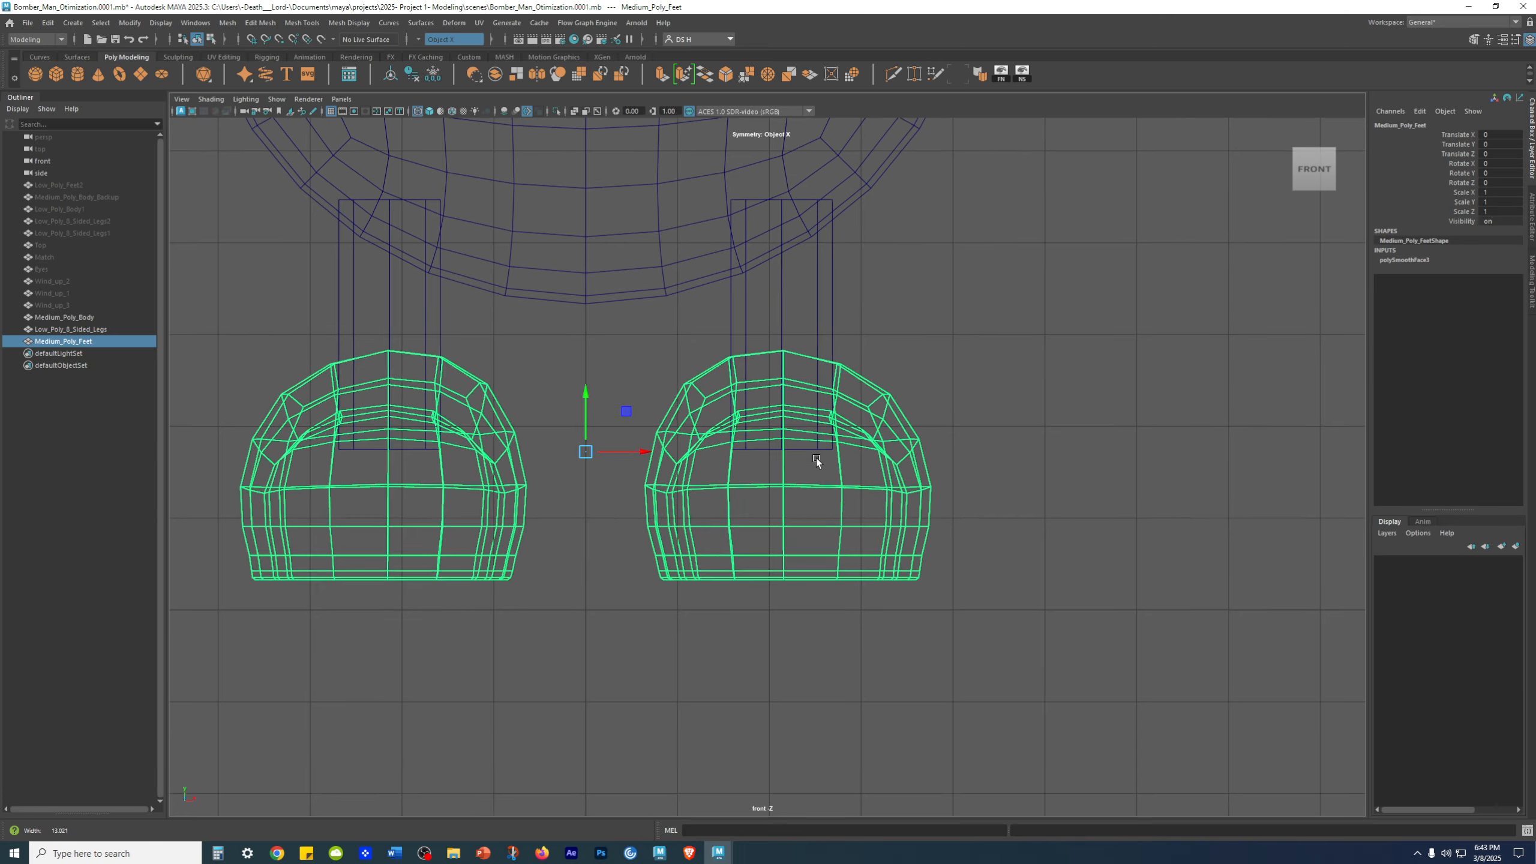
In the front view, select the foot's central vertical vertex column and scale it flat along X
{"action": "scroll", "coordinate": [797, 447], "scroll_direction": "up", "scroll_amount": 3}
{"action": "right_click_drag", "start_coordinate": [987, 498], "coordinate": [868, 491]}
{"action": "left_click_drag", "start_coordinate": [816, 665], "coordinate": [758, 286]}
{"action": "scroll", "coordinate": [764, 467], "scroll_direction": "up", "scroll_amount": 3}
{"action": "scroll", "coordinate": [957, 513], "scroll_direction": "up", "scroll_amount": 3}
{"action": "key", "text": "r"}
{"action": "left_click_drag", "start_coordinate": [874, 462], "coordinate": [651, 450]}
{"action": "scroll", "coordinate": [843, 329], "scroll_direction": "down", "scroll_amount": 2}
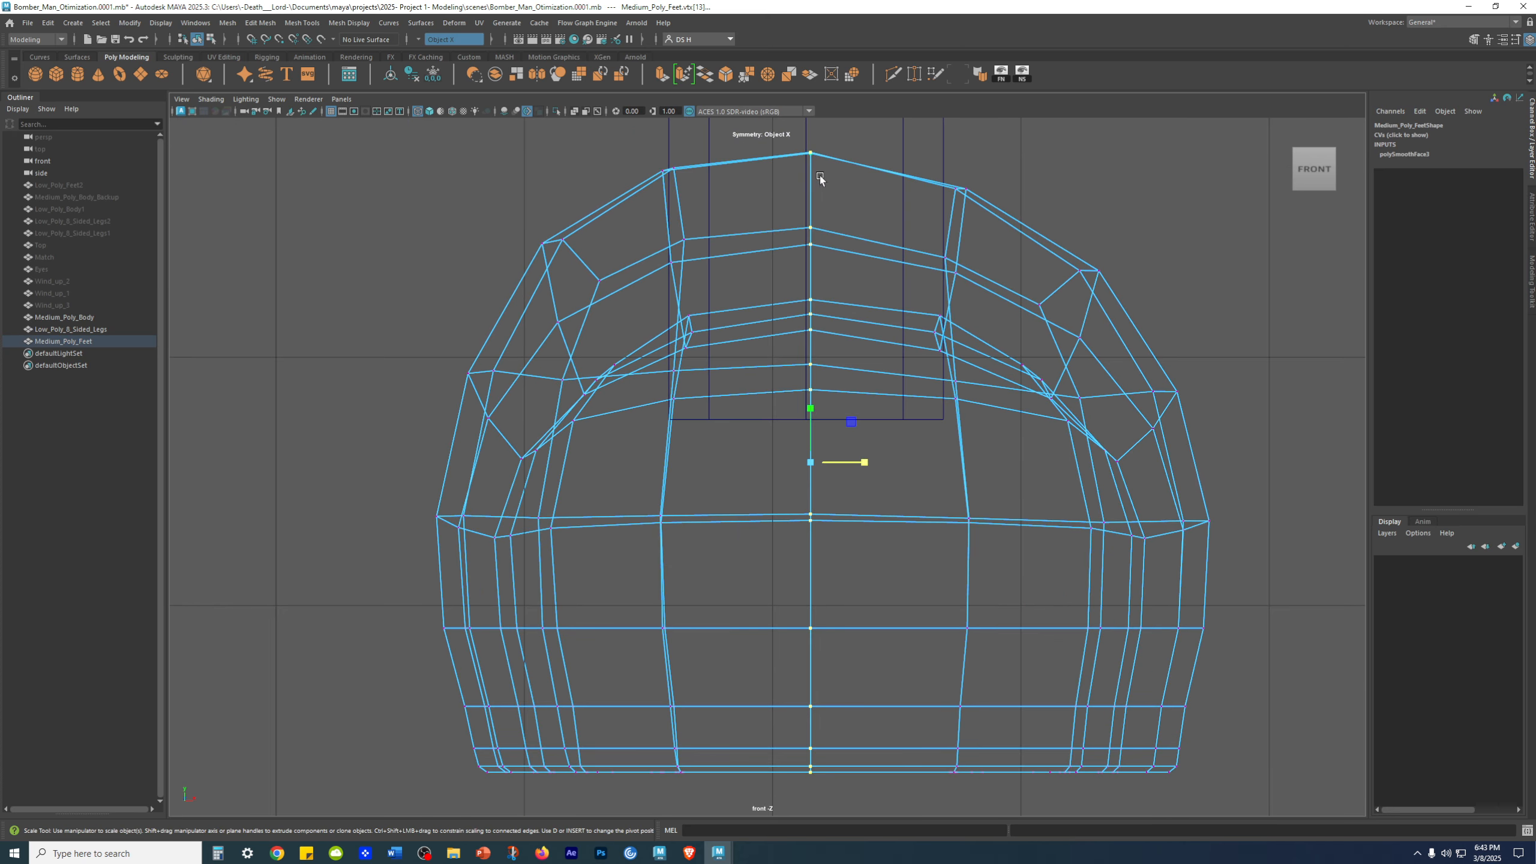
{"action": "left_click_drag", "start_coordinate": [863, 461], "coordinate": [769, 448]}
Move the flattened vertex column along X onto the leg's centre edge
{"action": "key", "text": "w"}
{"action": "scroll", "coordinate": [1022, 440], "scroll_direction": "up", "scroll_amount": 5}
{"action": "scroll", "coordinate": [785, 307], "scroll_direction": "up", "scroll_amount": 6}
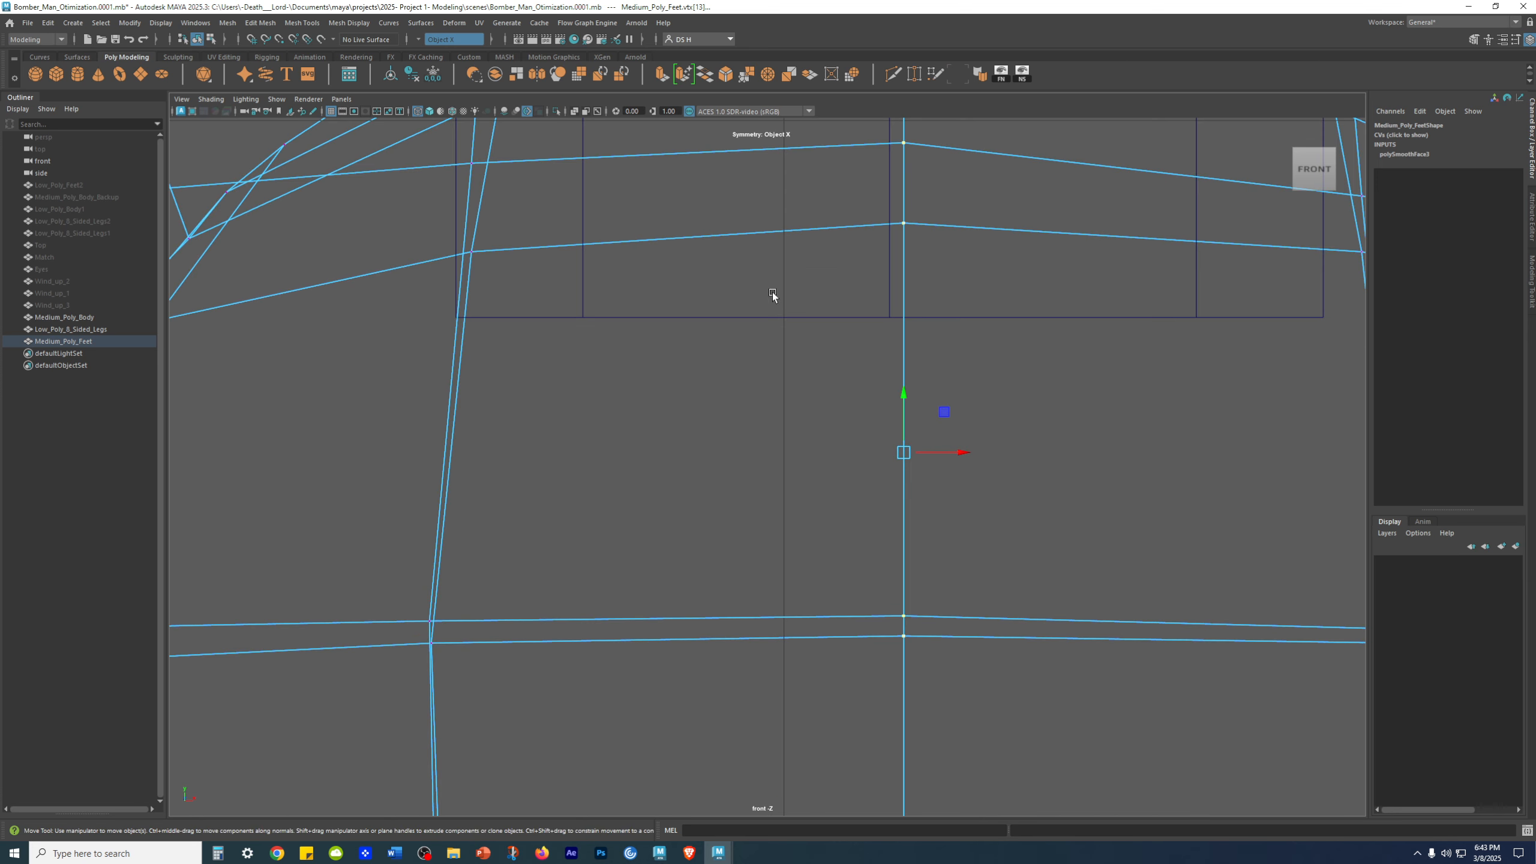
{"action": "left_click_drag", "start_coordinate": [819, 588], "coordinate": [803, 580]}
{"action": "scroll", "coordinate": [890, 486], "scroll_direction": "down", "scroll_amount": 5}
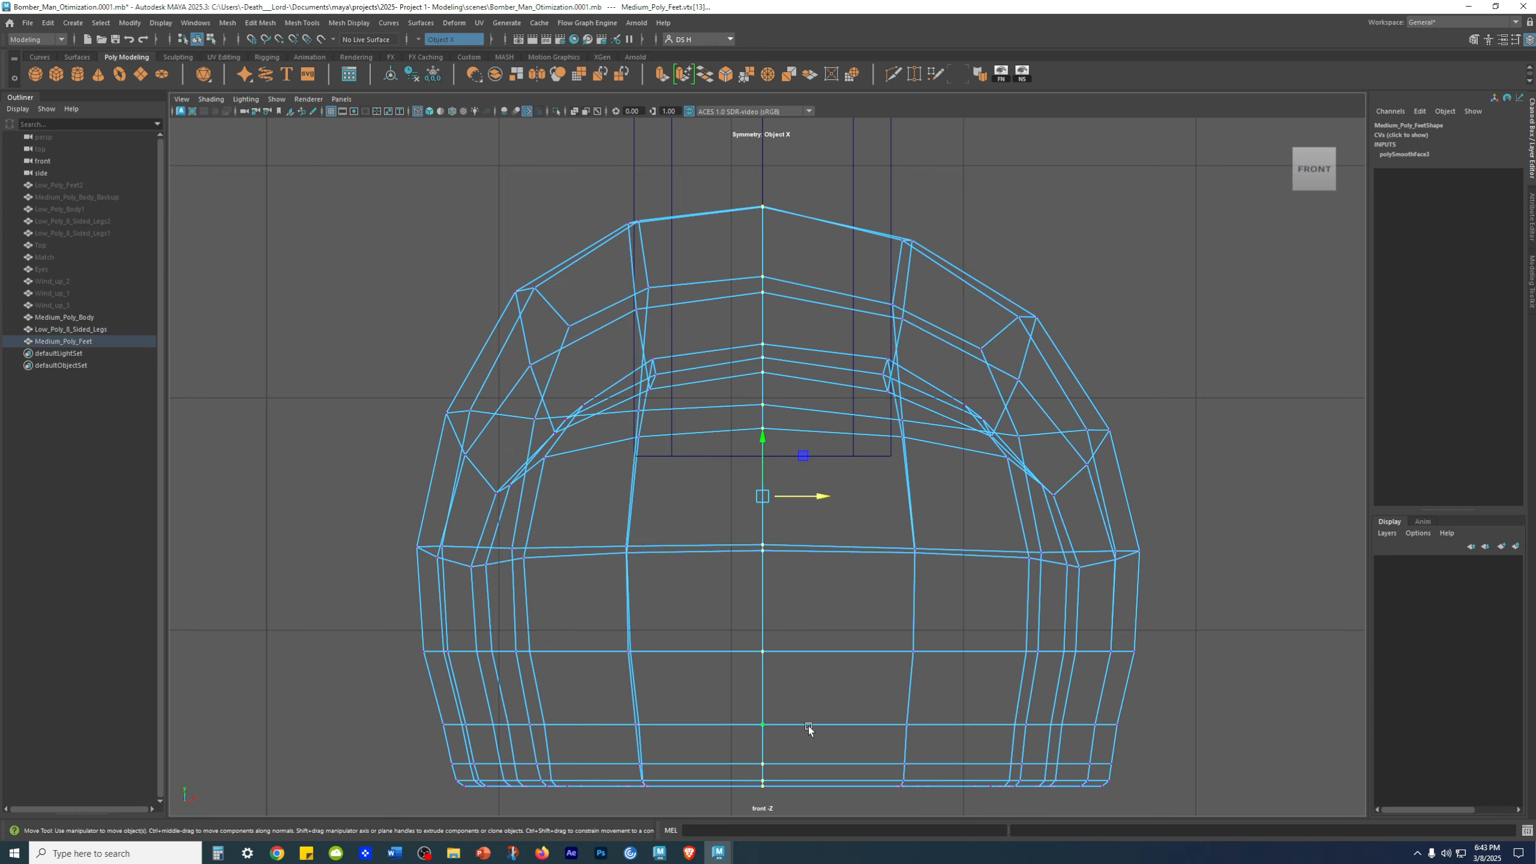
In the perspective view, examine closely how the foot's edges meet the leg's corner edges
{"action": "key", "text": "space"}
{"action": "key", "text": "space"}
{"action": "mouse_move", "coordinate": [861, 506]}
{"action": "left_mouse_down", "text": "alt"}
{"action": "mouse_move", "coordinate": [794, 481]}
{"action": "mouse_move", "coordinate": [697, 504]}
{"action": "left_mouse_up", "text": "alt"}
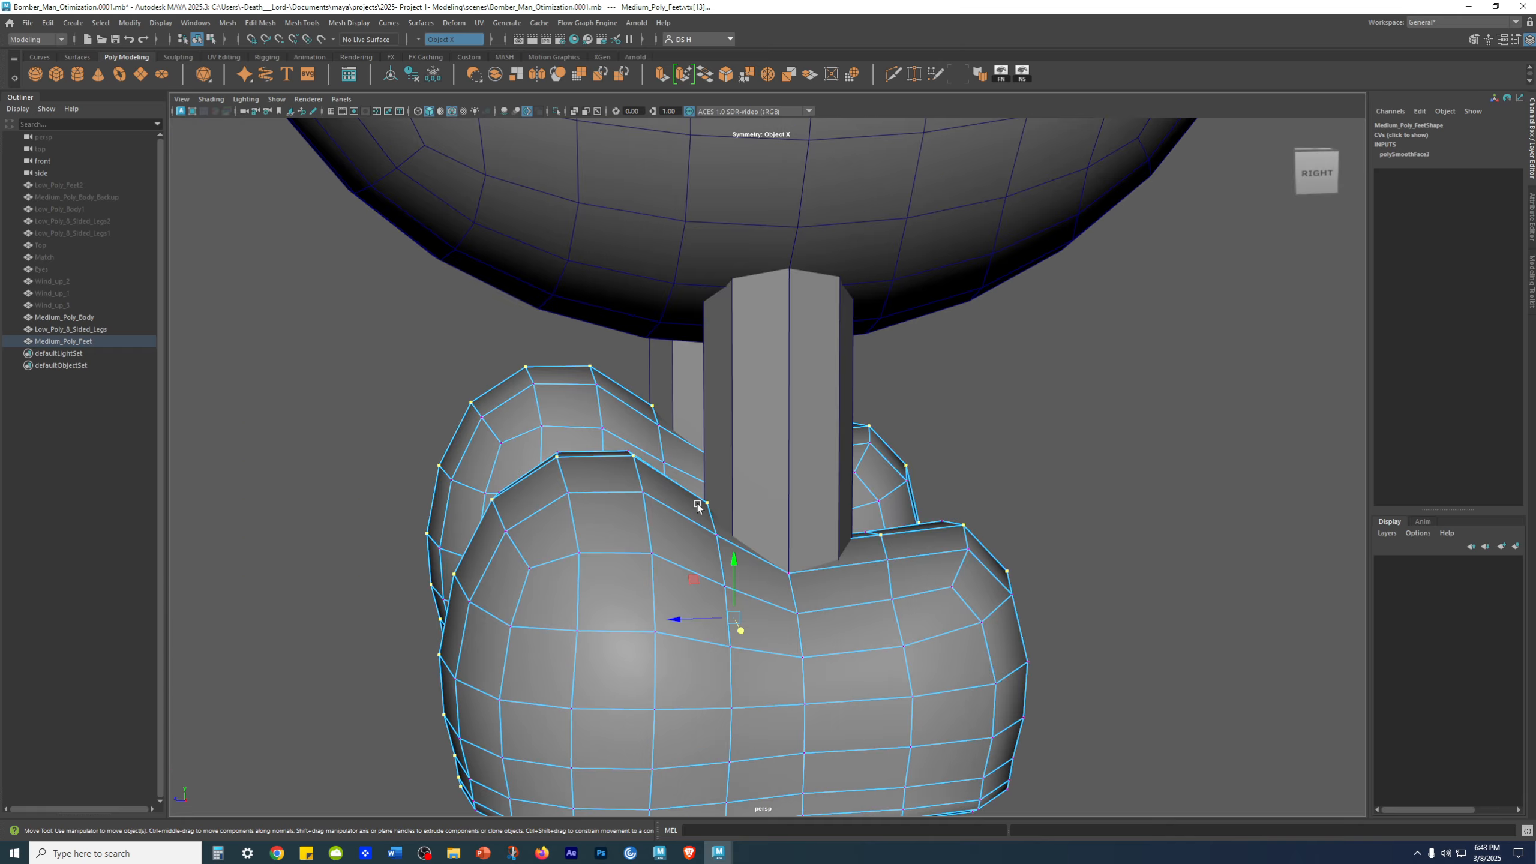
{"action": "middle_click_drag", "start_coordinate": [697, 503], "coordinate": [697, 403], "text": "alt"}
{"action": "left_click_drag", "start_coordinate": [697, 402], "coordinate": [744, 423], "text": "alt"}
{"action": "scroll", "coordinate": [669, 526], "scroll_direction": "up", "scroll_amount": 6}
{"action": "mouse_move", "coordinate": [641, 526]}
{"action": "left_mouse_down", "text": "alt"}
{"action": "mouse_move", "coordinate": [672, 567]}
{"action": "mouse_move", "coordinate": [654, 527]}
{"action": "left_mouse_up", "text": "alt"}
{"action": "left_click_drag", "start_coordinate": [846, 497], "coordinate": [709, 487], "text": "alt"}
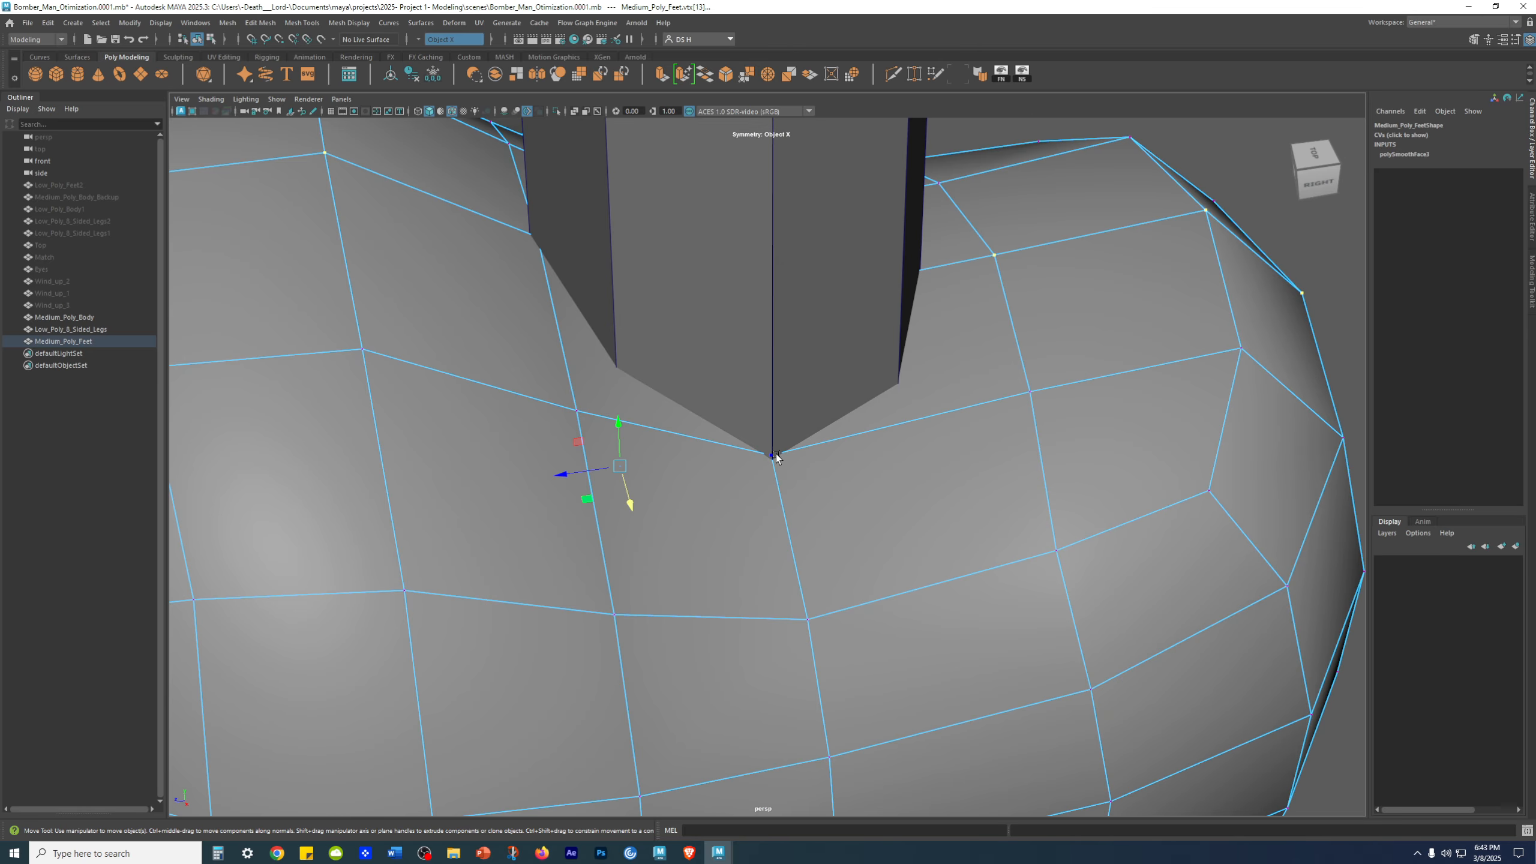
{"action": "left_click_drag", "start_coordinate": [1115, 481], "coordinate": [1233, 568], "text": "alt"}
{"action": "scroll", "coordinate": [816, 532], "scroll_direction": "down", "scroll_amount": 4}
Return to object mode, select the medium-poly feet and delete their construction history
{"action": "right_click_drag", "start_coordinate": [823, 545], "coordinate": [1150, 380]}
{"action": "left_click", "coordinate": [1151, 383]}
{"action": "left_click_drag", "start_coordinate": [1125, 563], "coordinate": [1101, 466], "text": "alt"}
{"action": "scroll", "coordinate": [782, 456], "scroll_direction": "down", "scroll_amount": 5}
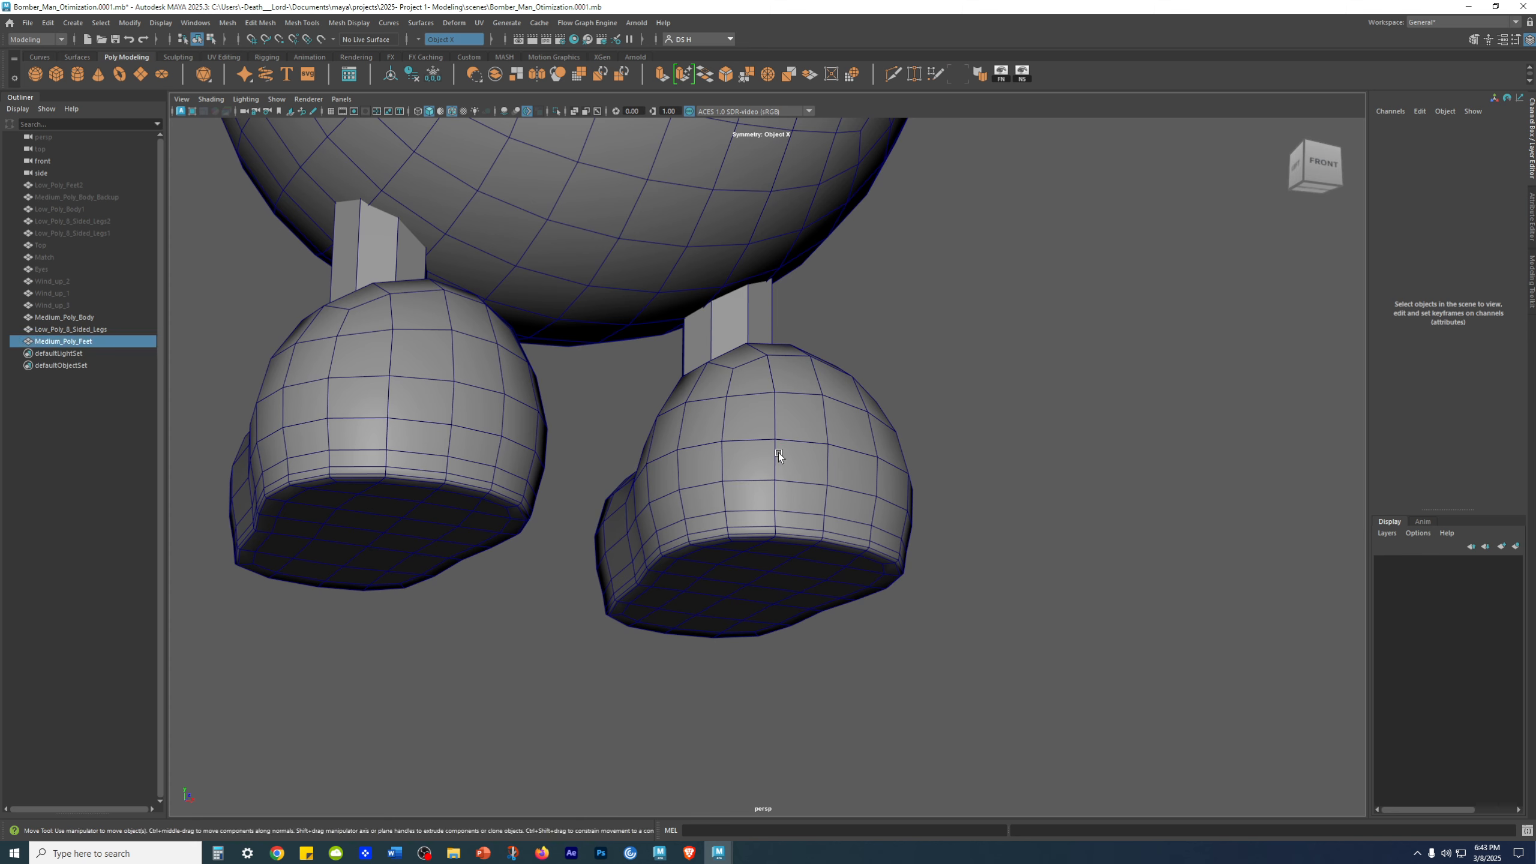
{"action": "left_click", "coordinate": [777, 455]}
{"action": "left_click_drag", "start_coordinate": [1156, 388], "coordinate": [1305, 309], "text": "alt"}
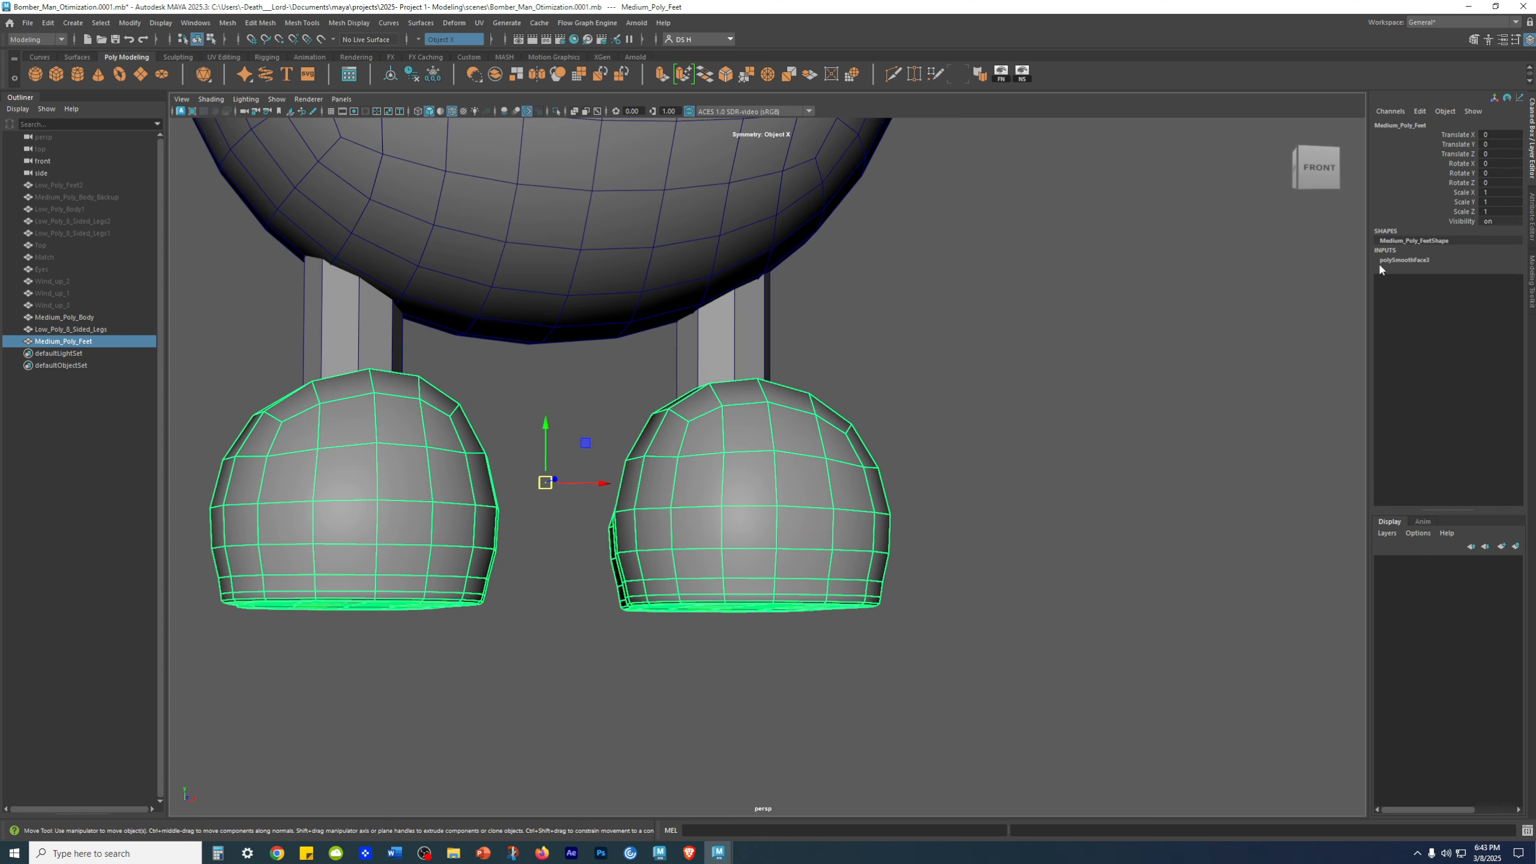
{"action": "key", "text": "alt+shift+d"}
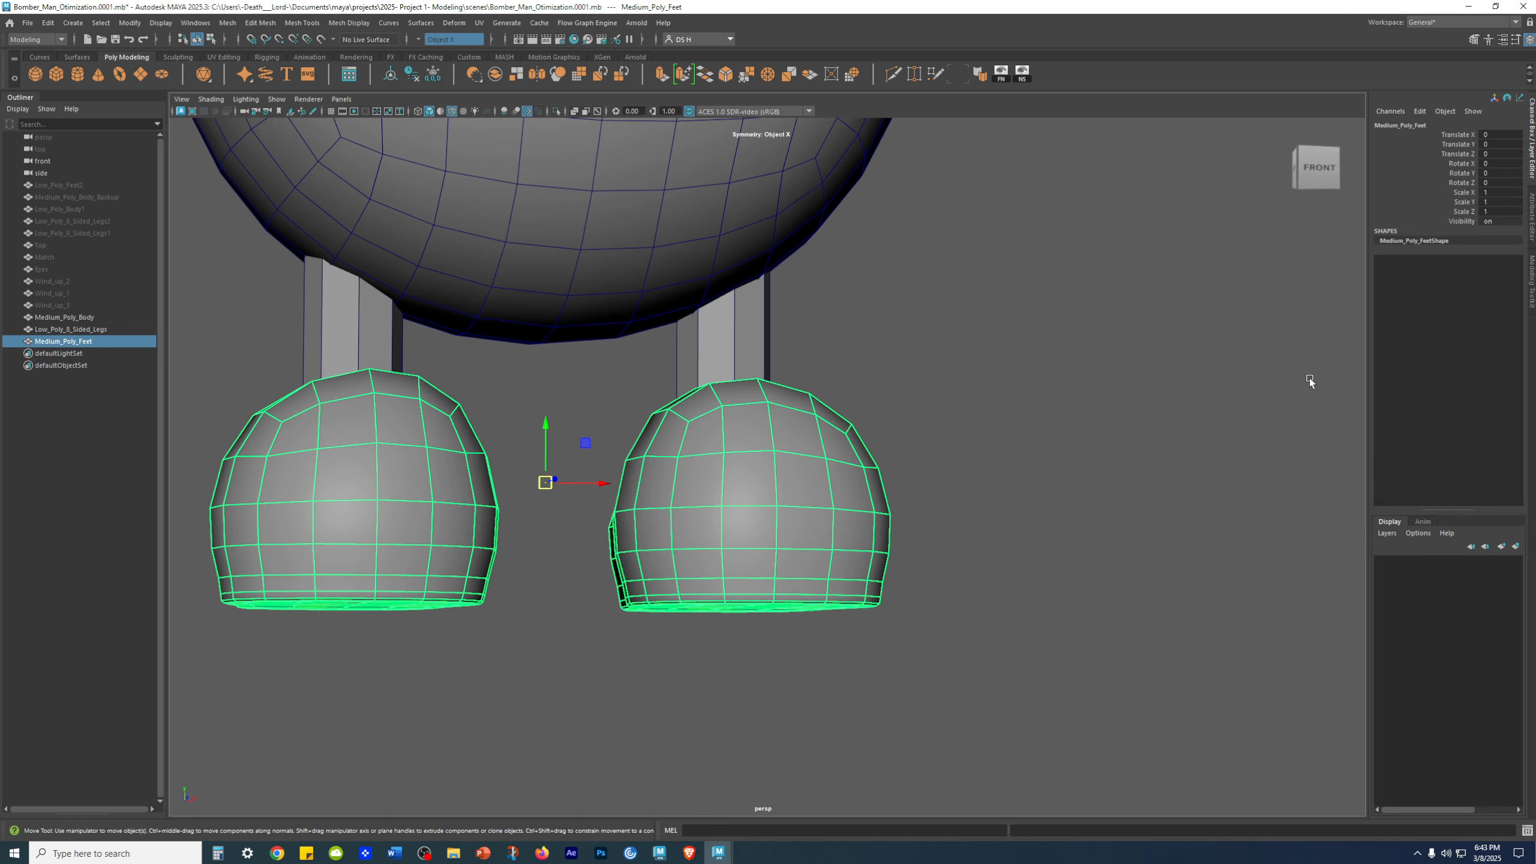
Delete the hidden Low_Poly_Feet2 object from the scene
{"action": "left_click", "coordinate": [1085, 444]}
{"action": "left_click", "coordinate": [750, 487]}
{"action": "left_click_drag", "start_coordinate": [656, 506], "coordinate": [630, 525], "text": "alt"}
{"action": "middle_click_drag", "start_coordinate": [631, 525], "coordinate": [677, 538], "text": "alt"}
{"action": "left_click", "coordinate": [88, 189]}
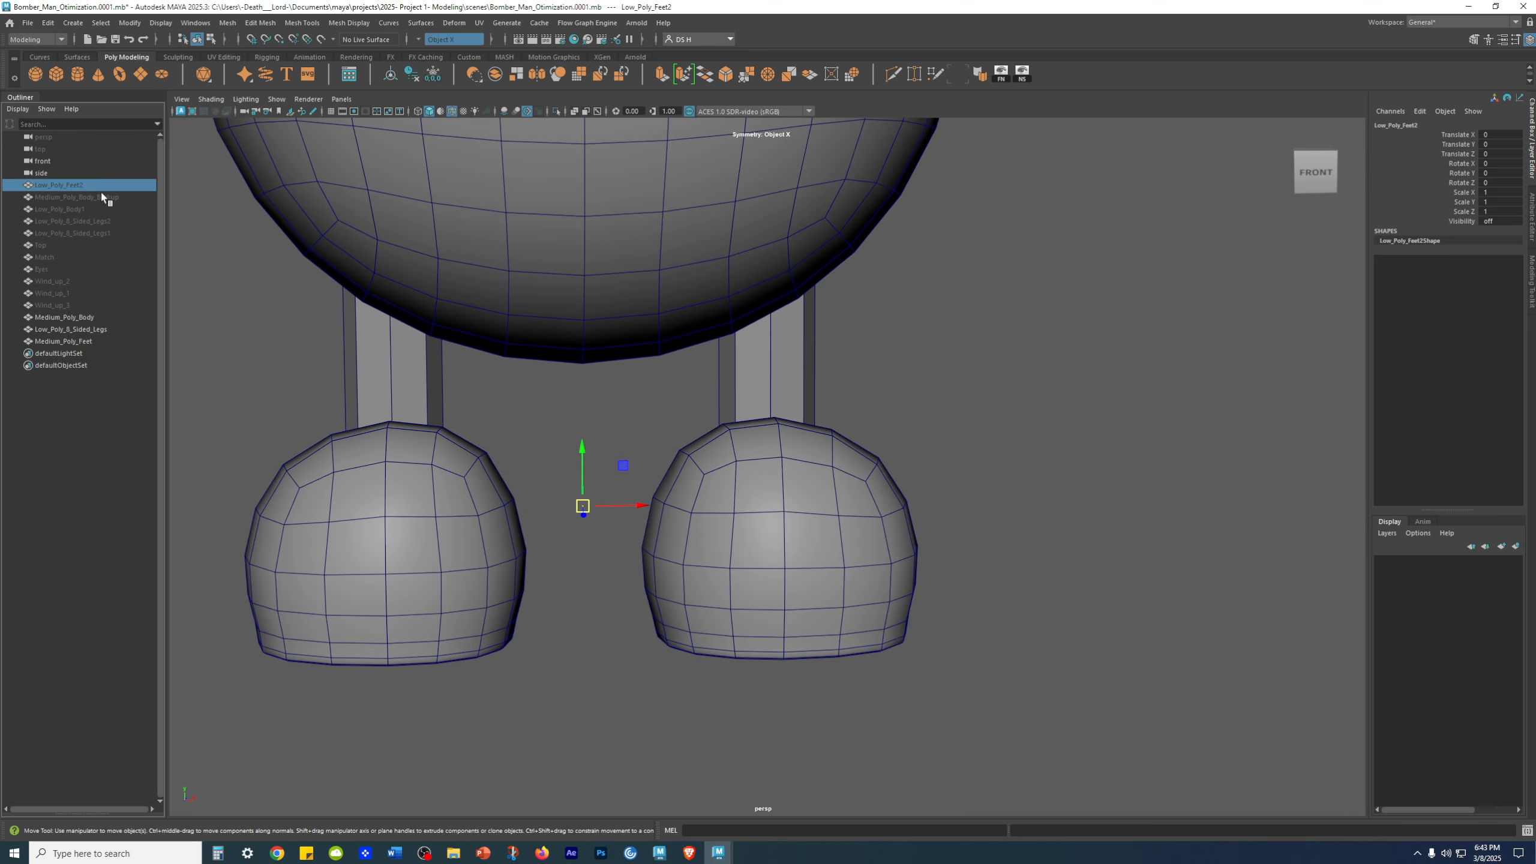
{"action": "key", "text": "Delete"}
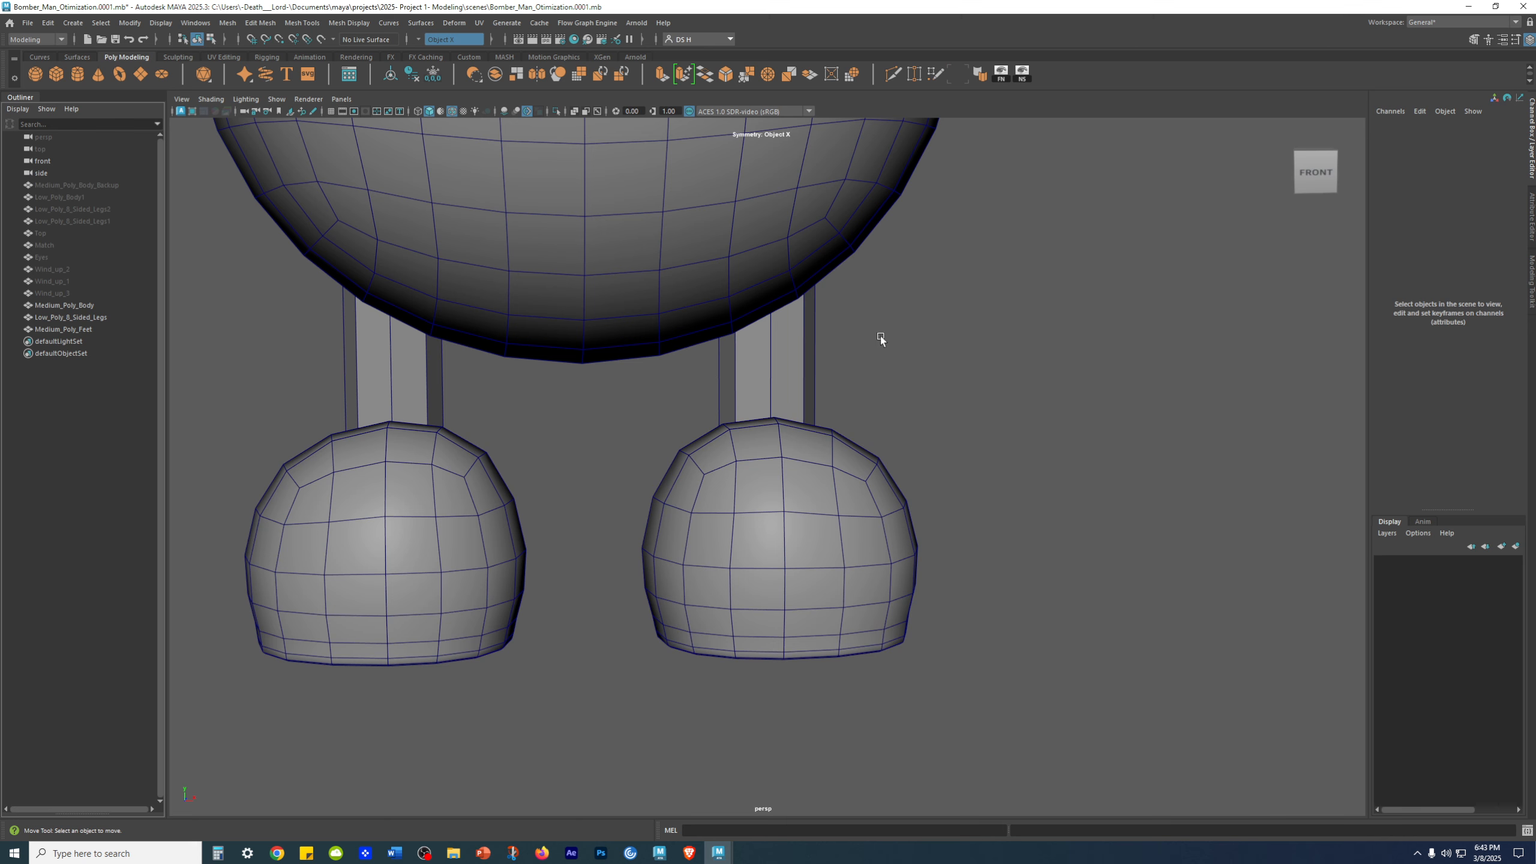
Duplicate the medium-poly feet, hide the copy as a backup and place it above the other hidden objects in the scene list
{"action": "left_click", "coordinate": [753, 537]}
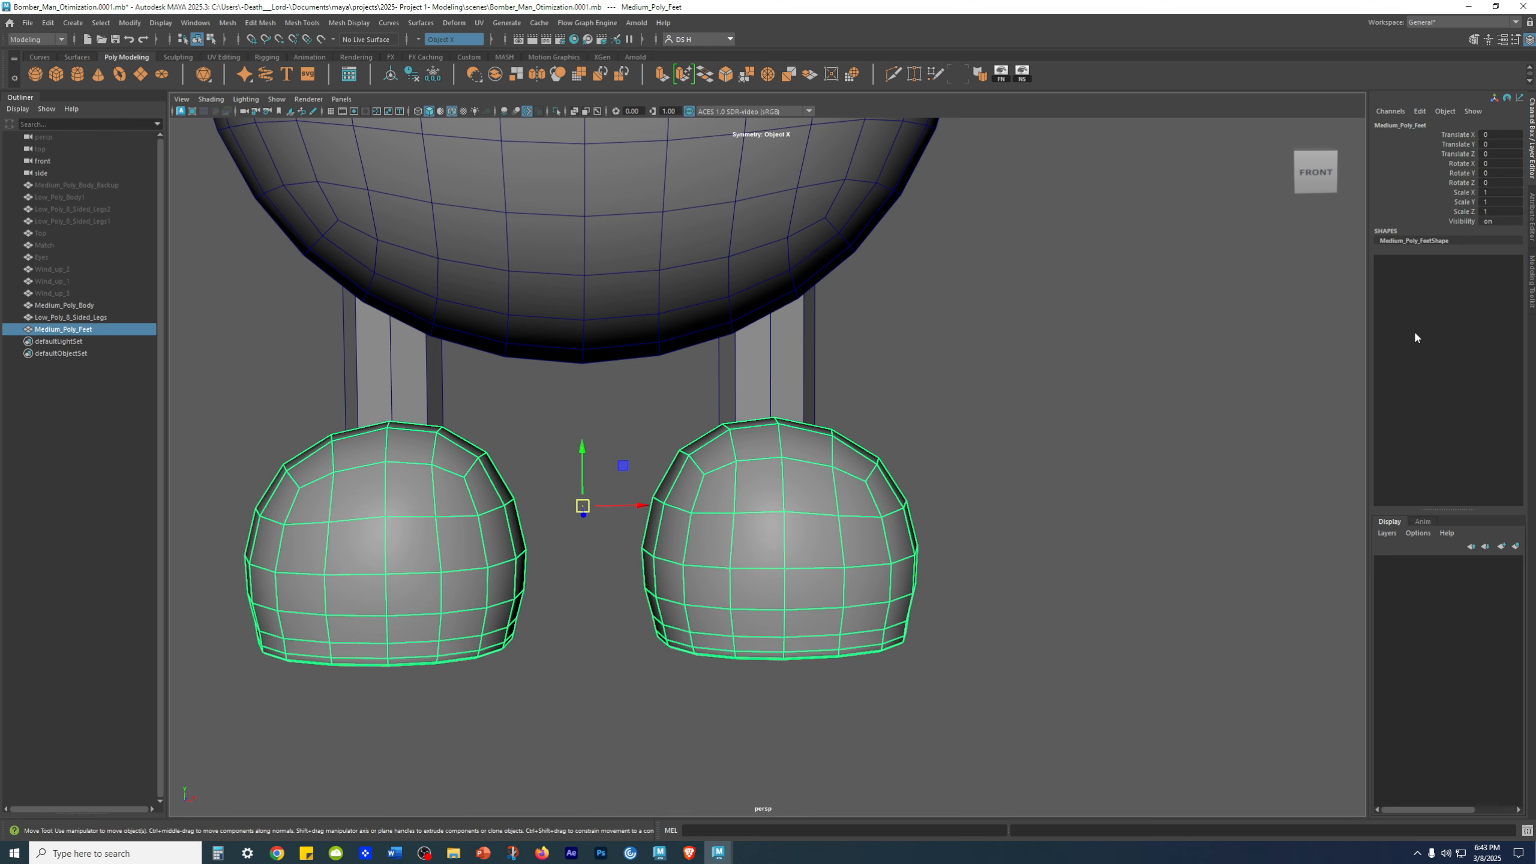
{"action": "left_click_drag", "start_coordinate": [1033, 454], "coordinate": [938, 471], "text": "alt"}
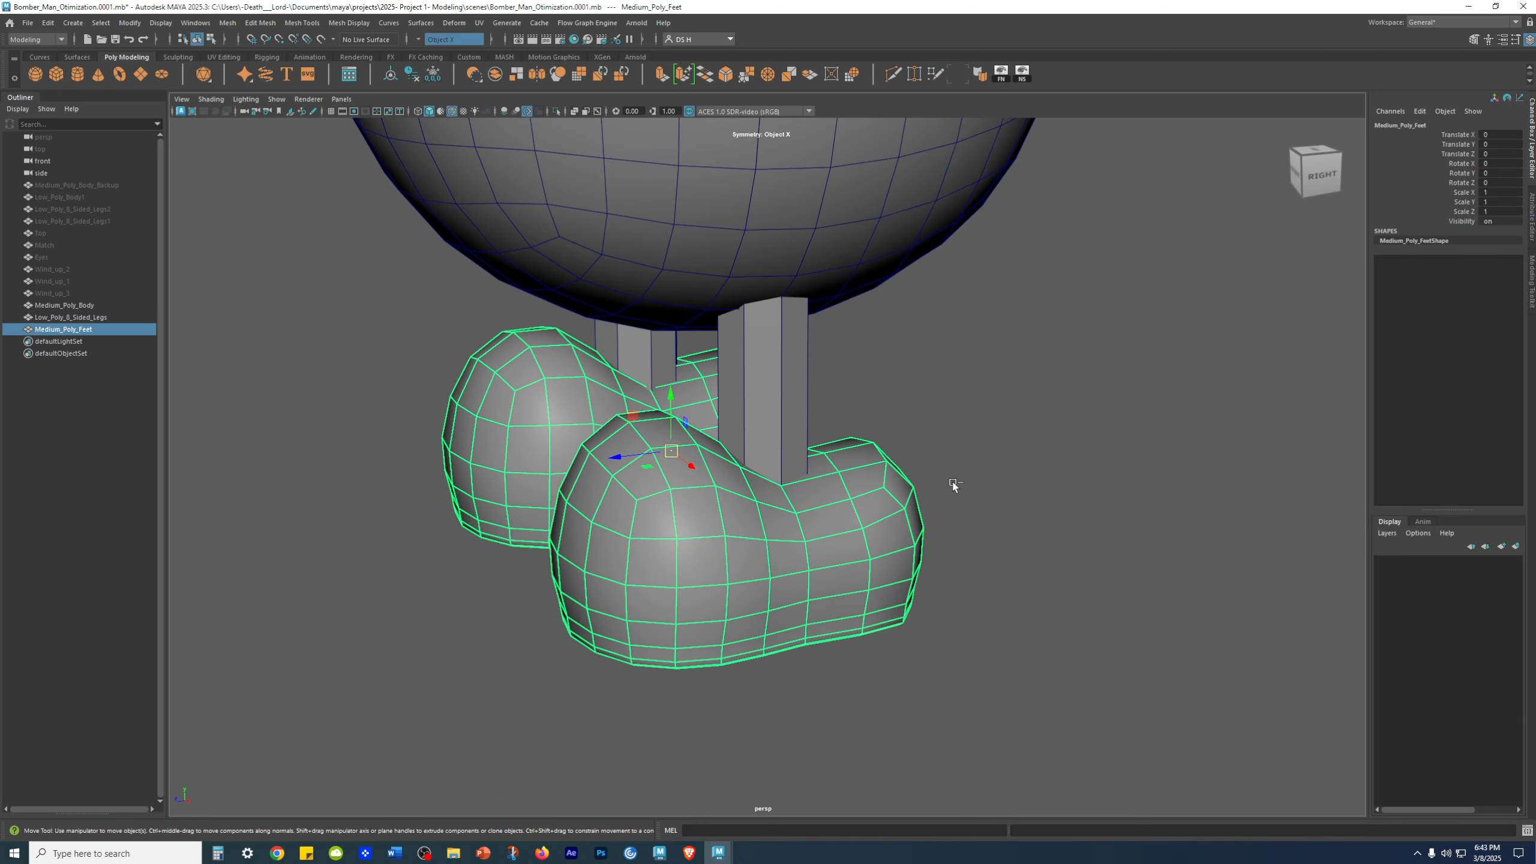
{"action": "key", "text": "ctrl+d"}
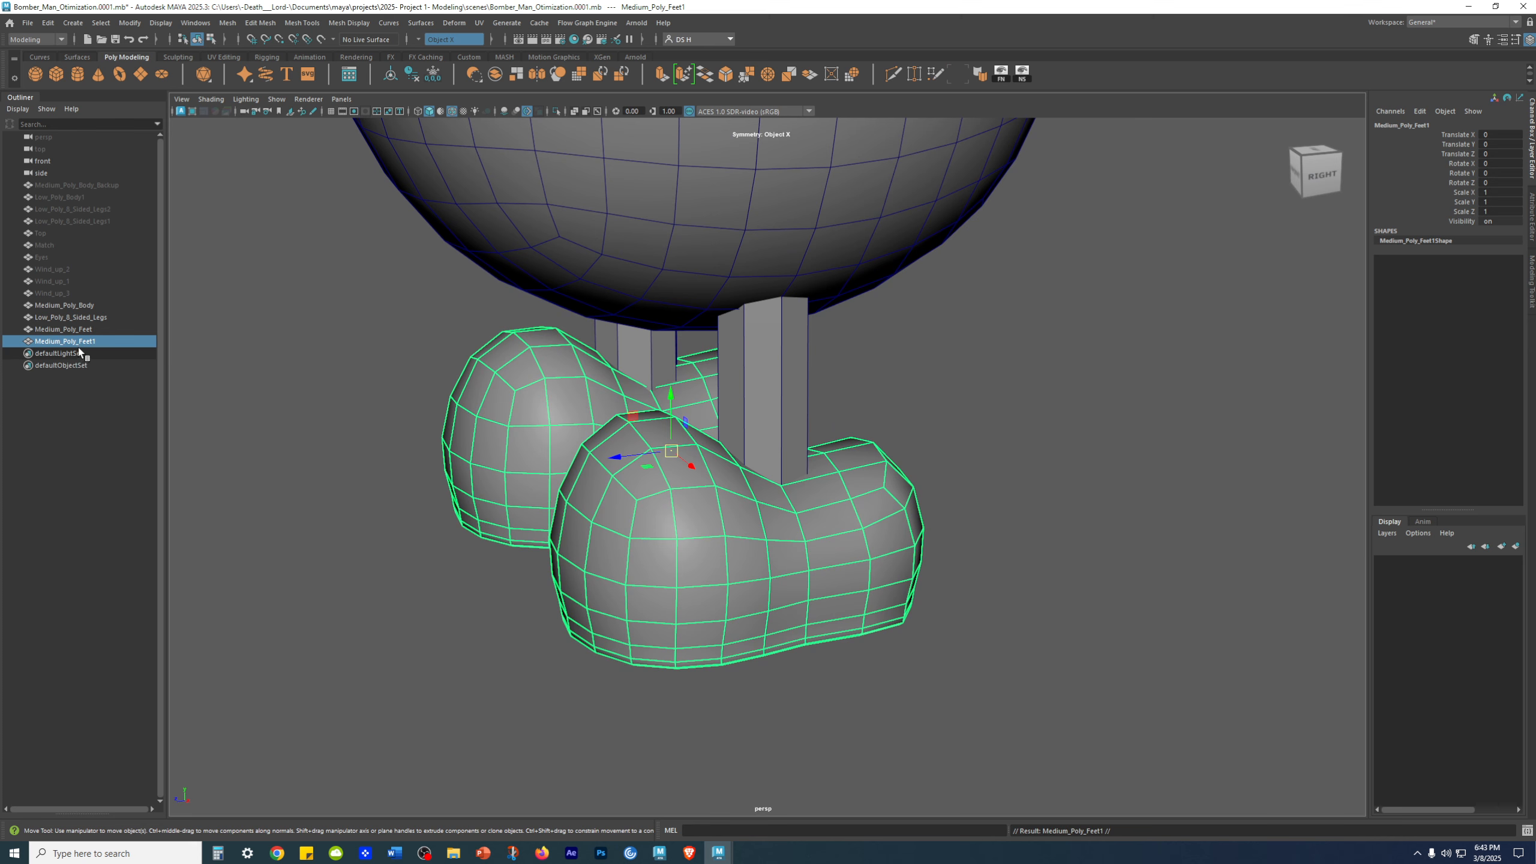
{"action": "key", "text": "h"}
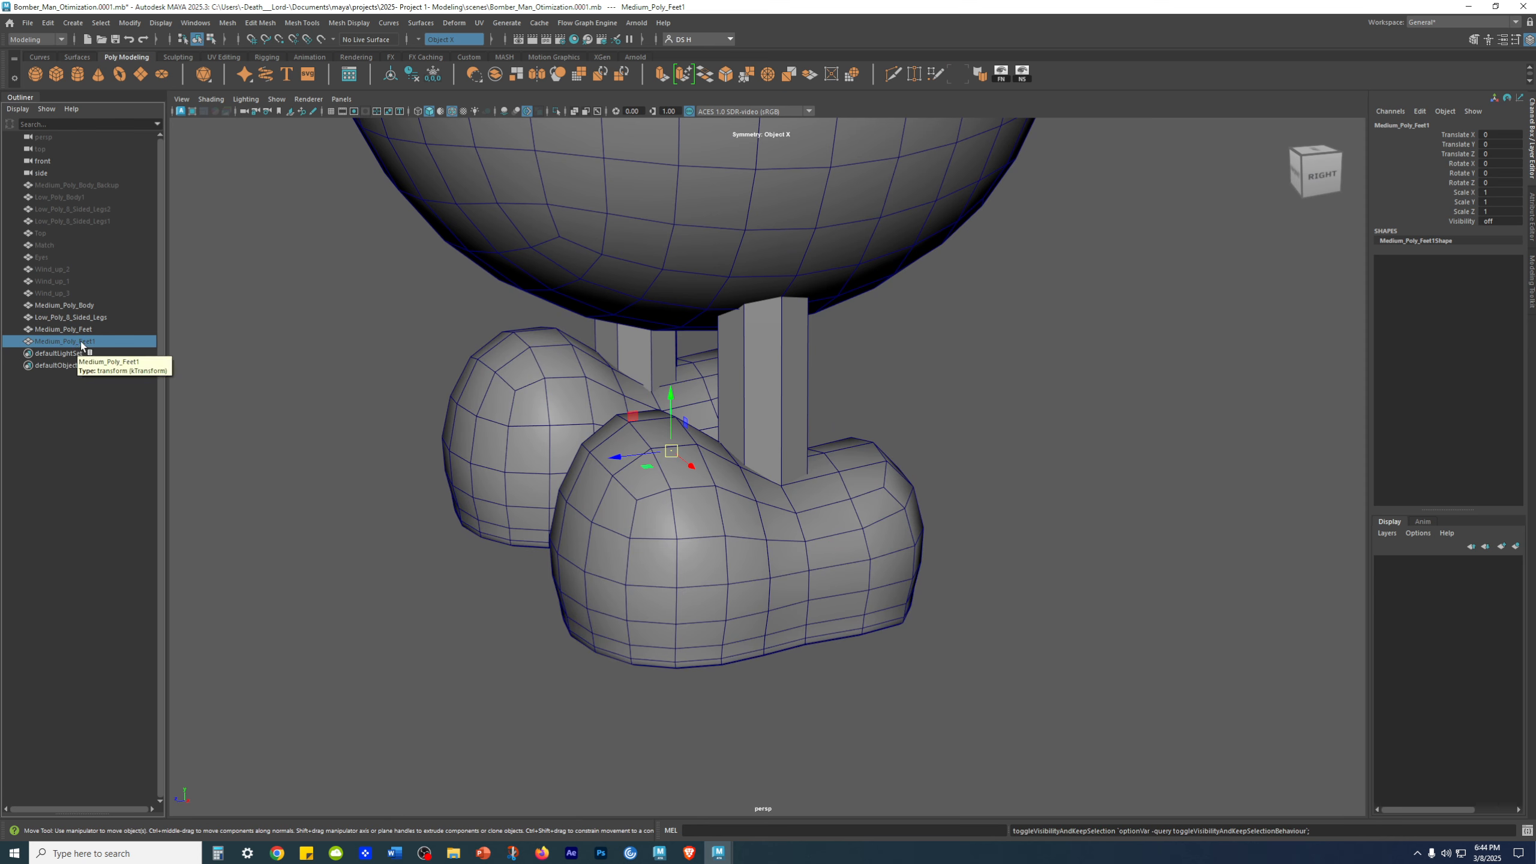
{"action": "left_click_drag", "start_coordinate": [81, 341], "coordinate": [105, 183]}
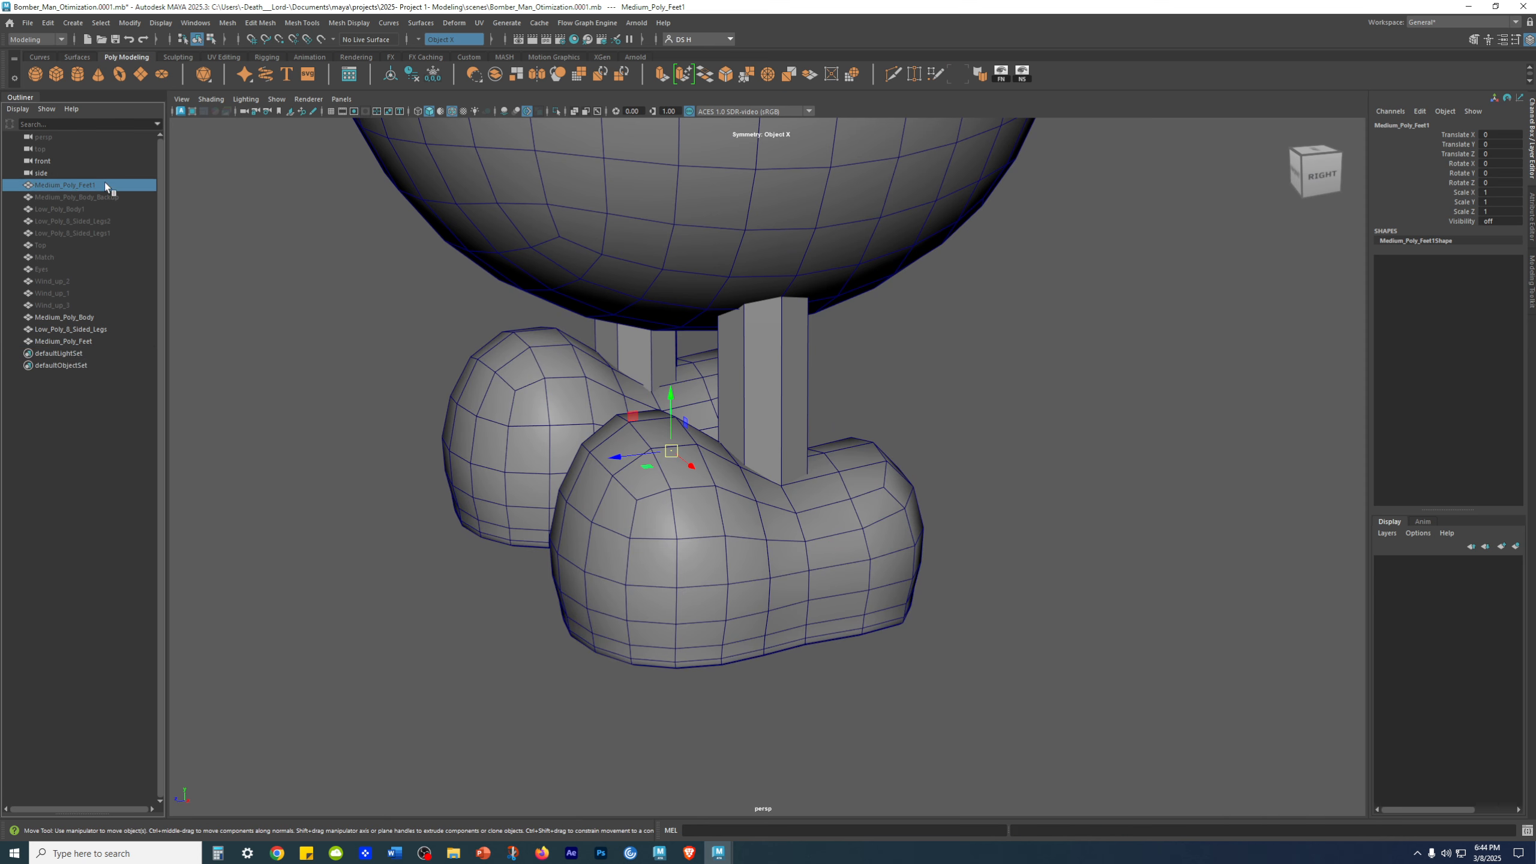
{"action": "left_click", "coordinate": [232, 254]}
Check the feet and legs from several angles and save the scene as a new incremental version
{"action": "left_click_drag", "start_coordinate": [202, 295], "coordinate": [344, 303], "text": "alt"}
{"action": "right_click_drag", "start_coordinate": [399, 312], "coordinate": [288, 318], "text": "alt"}
{"action": "left_click_drag", "start_coordinate": [719, 472], "coordinate": [653, 460], "text": "alt"}
{"action": "right_click_drag", "start_coordinate": [786, 545], "coordinate": [682, 571], "text": "alt"}
{"action": "left_click_drag", "start_coordinate": [681, 570], "coordinate": [613, 545], "text": "alt"}
{"action": "scroll", "coordinate": [781, 526], "scroll_direction": "down", "scroll_amount": 3}
{"action": "left_click_drag", "start_coordinate": [794, 490], "coordinate": [684, 480], "text": "alt"}
{"action": "right_click_drag", "start_coordinate": [684, 480], "coordinate": [914, 542], "text": "alt"}
{"action": "right_click_drag", "start_coordinate": [768, 421], "coordinate": [1127, 634], "text": "alt"}
{"action": "key", "text": "ctrl+alt+s"}
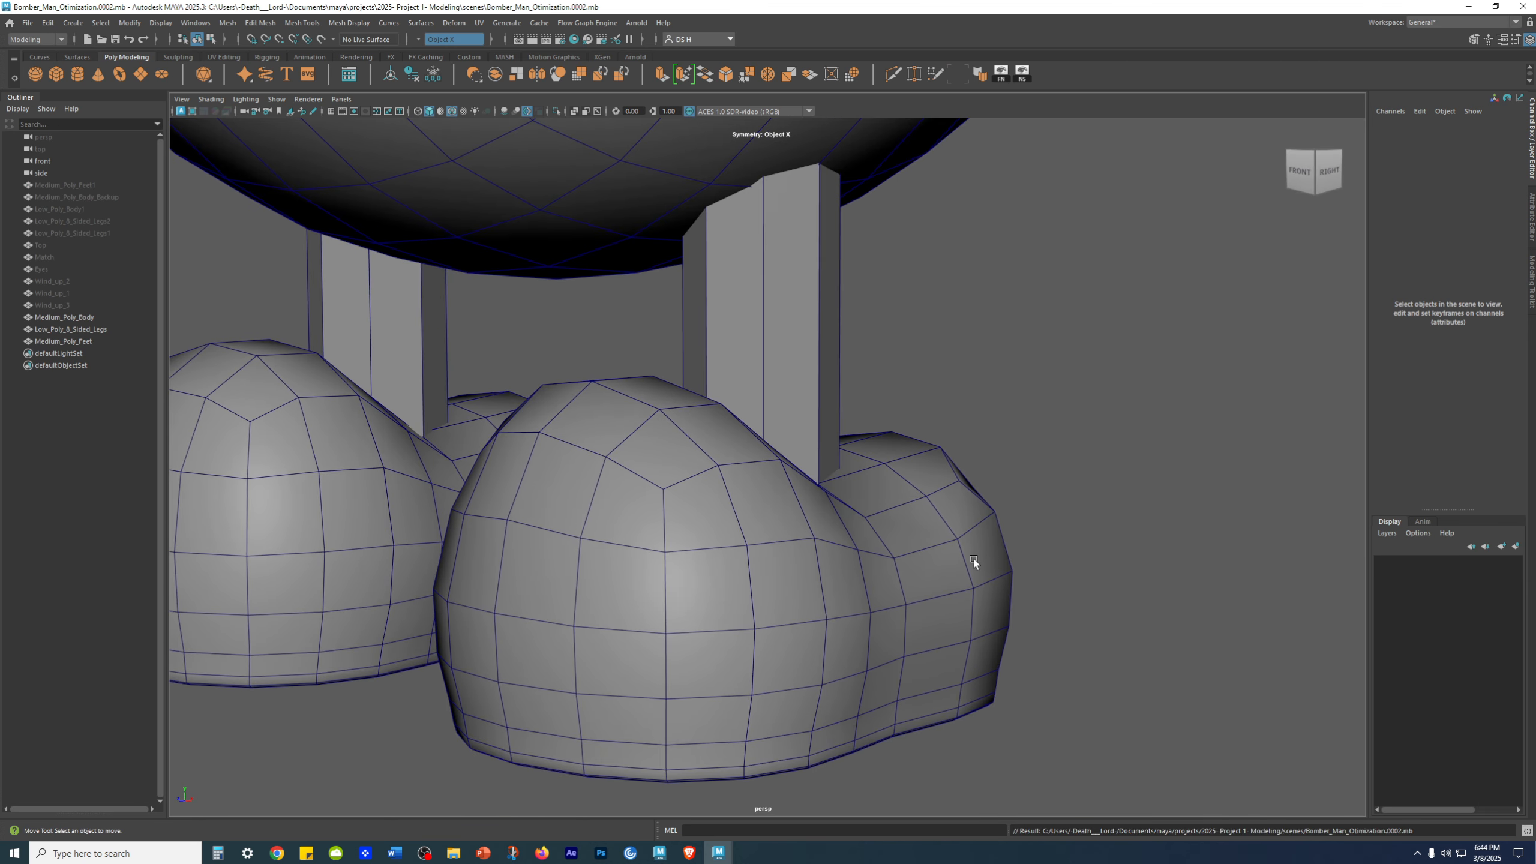
Highlight the feet's edge loops that meet the legs, examine their alignment and return to object mode with nothing selected
{"action": "left_click_drag", "start_coordinate": [976, 561], "coordinate": [936, 552], "text": "alt"}
{"action": "left_click", "coordinate": [938, 540]}
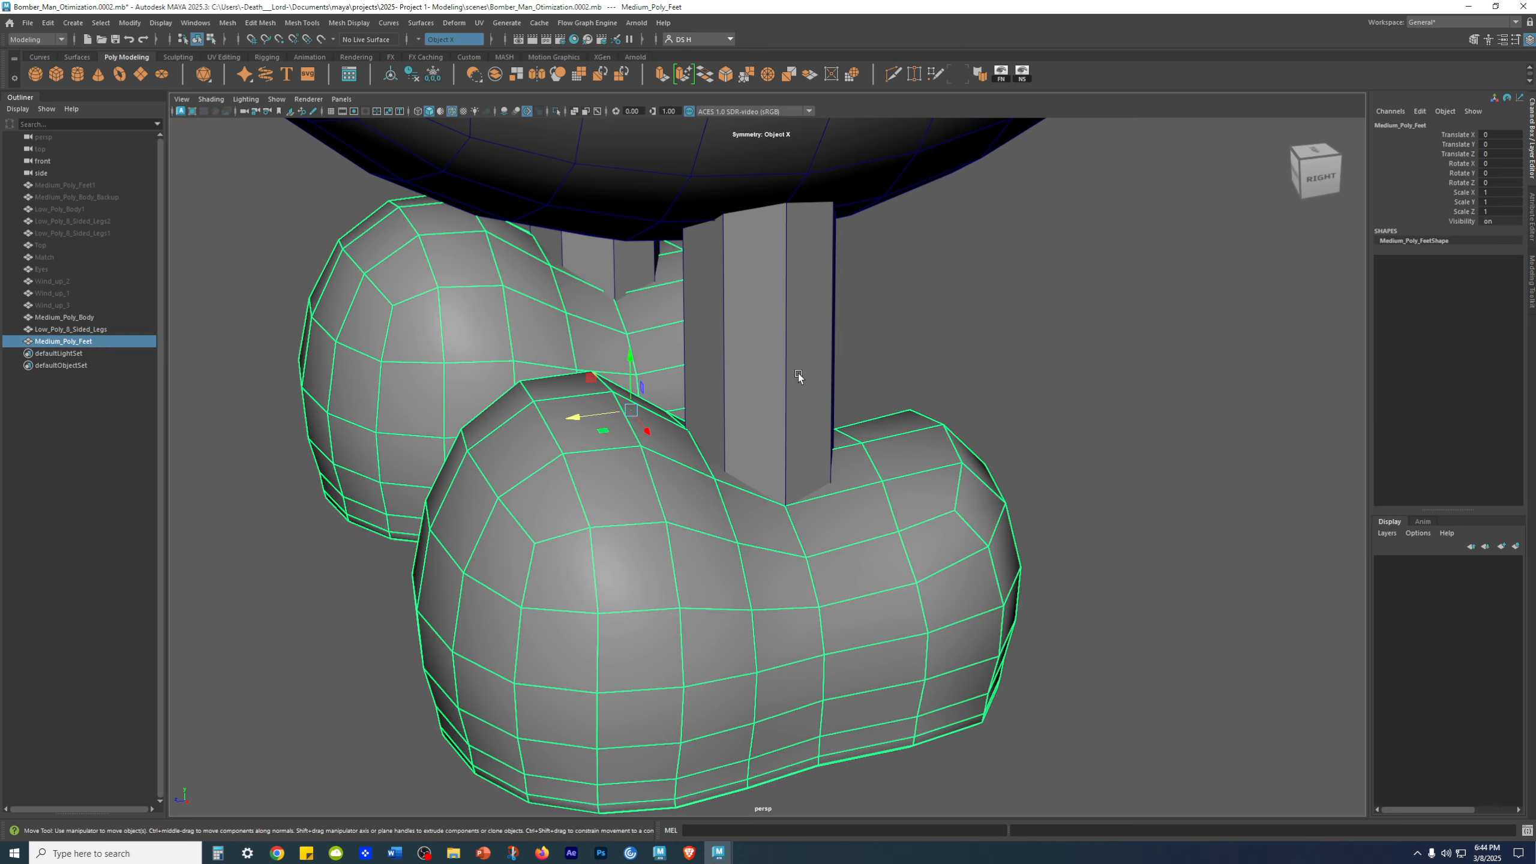
{"action": "left_click_drag", "start_coordinate": [748, 605], "coordinate": [830, 592], "text": "alt"}
{"action": "right_click_drag", "start_coordinate": [786, 560], "coordinate": [775, 482]}
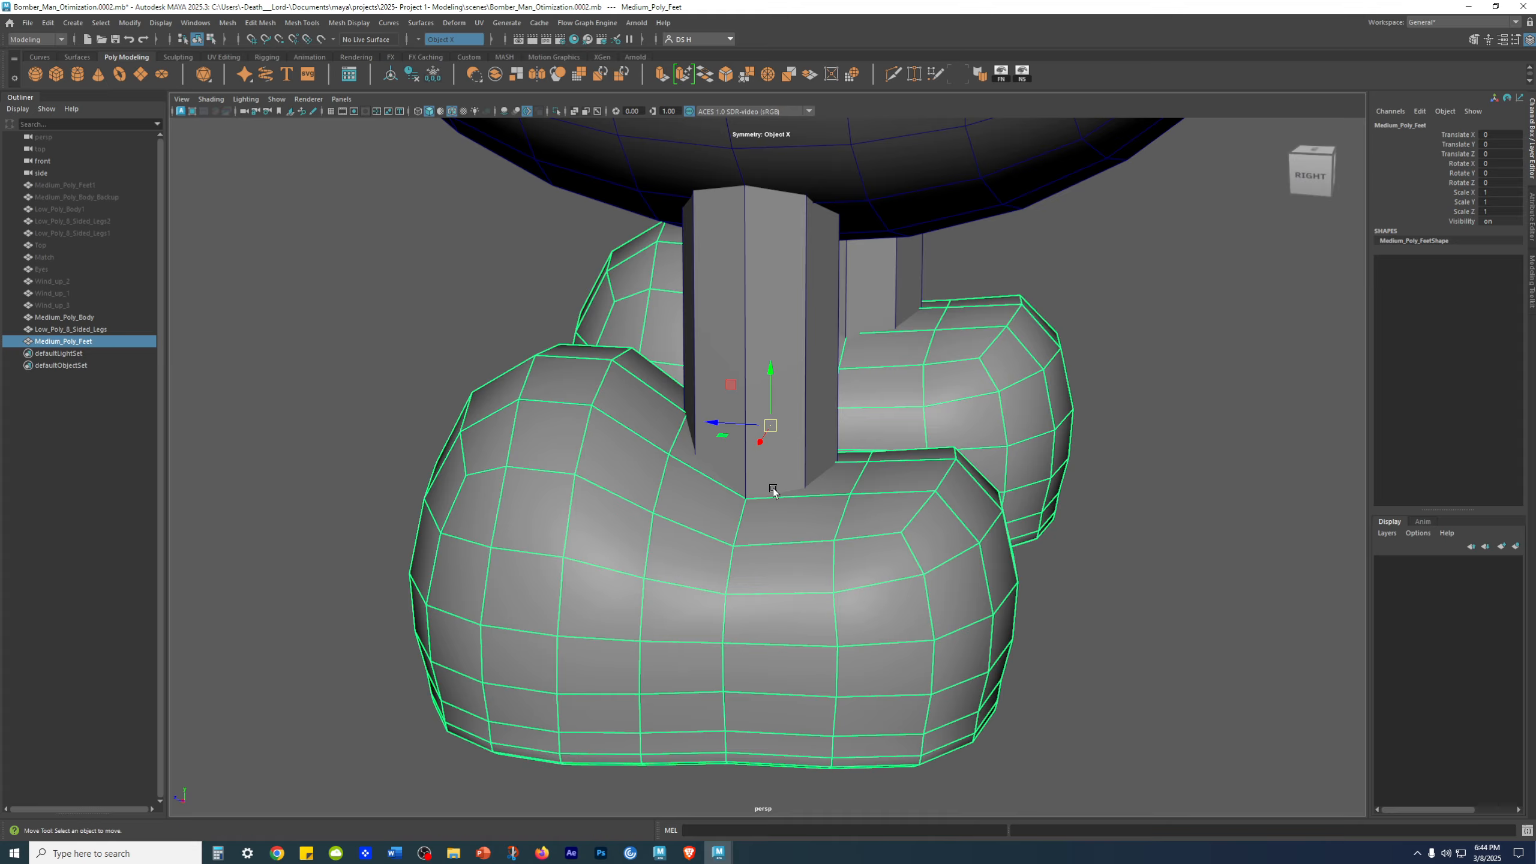
{"action": "double_click", "coordinate": [740, 523]}
{"action": "left_click_drag", "start_coordinate": [941, 561], "coordinate": [836, 589], "text": "alt"}
{"action": "double_click", "coordinate": [836, 590], "text": "shift"}
{"action": "left_click_drag", "start_coordinate": [425, 577], "coordinate": [817, 330], "text": "alt"}
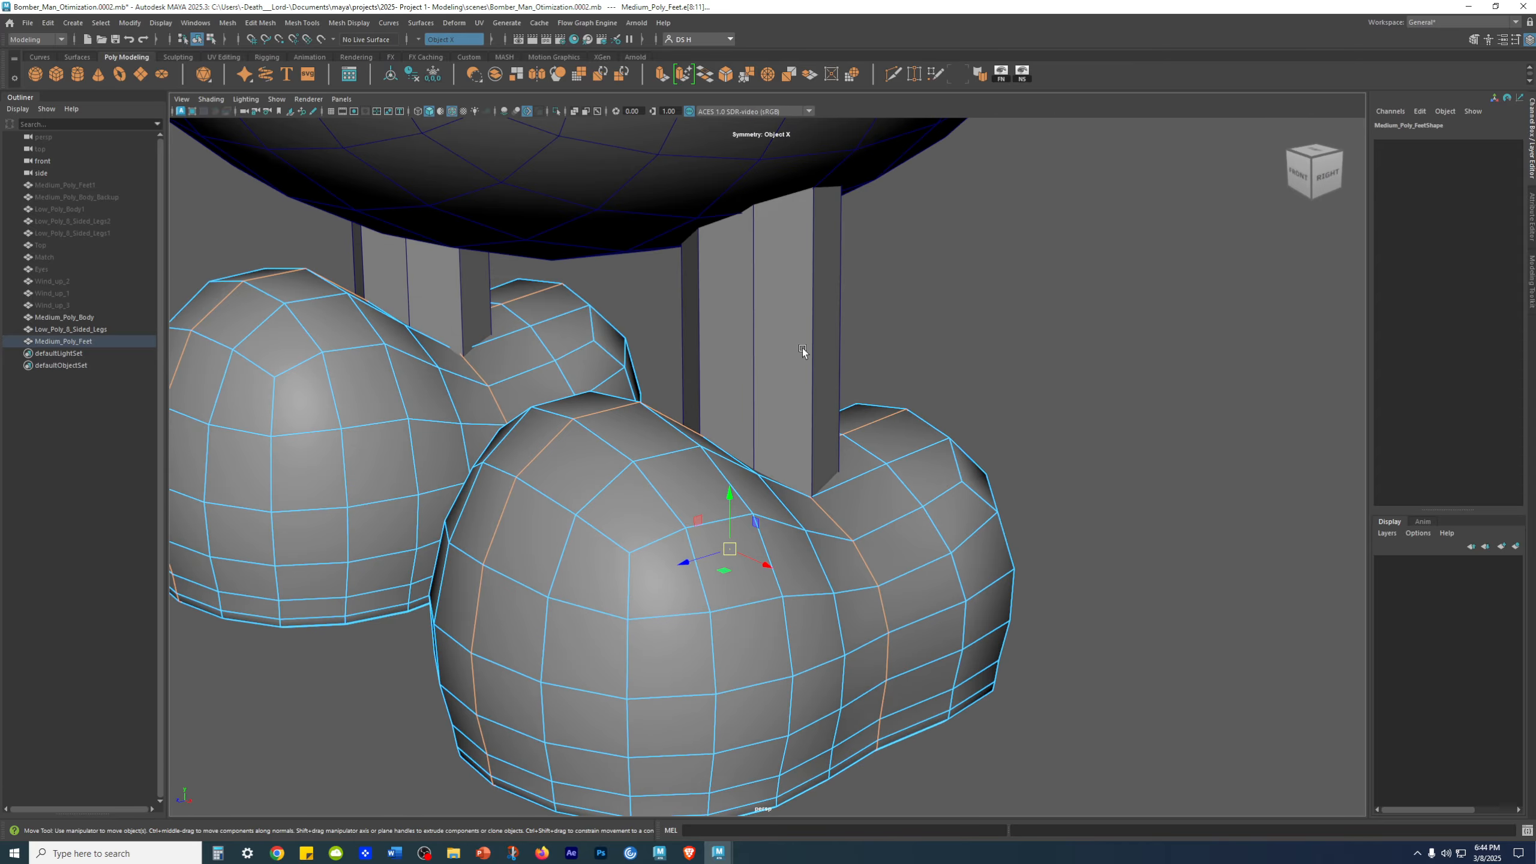
{"action": "left_click_drag", "start_coordinate": [780, 390], "coordinate": [741, 478], "text": "alt"}
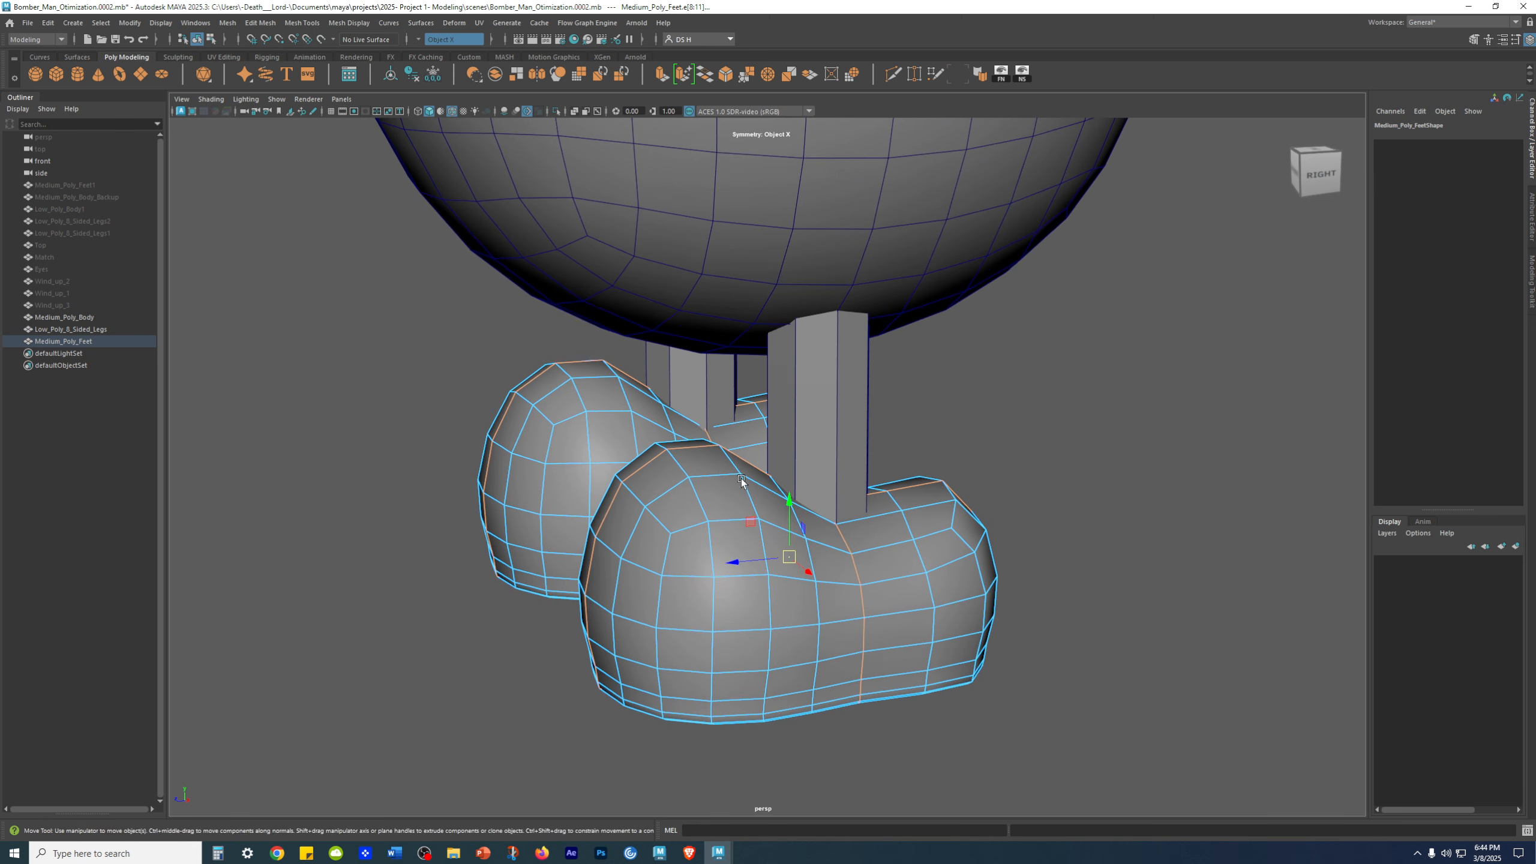
{"action": "left_click", "coordinate": [1086, 533]}
{"action": "right_click_drag", "start_coordinate": [1085, 533], "coordinate": [1140, 436]}
{"action": "left_click", "coordinate": [1140, 437]}
{"action": "left_click_drag", "start_coordinate": [852, 585], "coordinate": [846, 563], "text": "alt"}
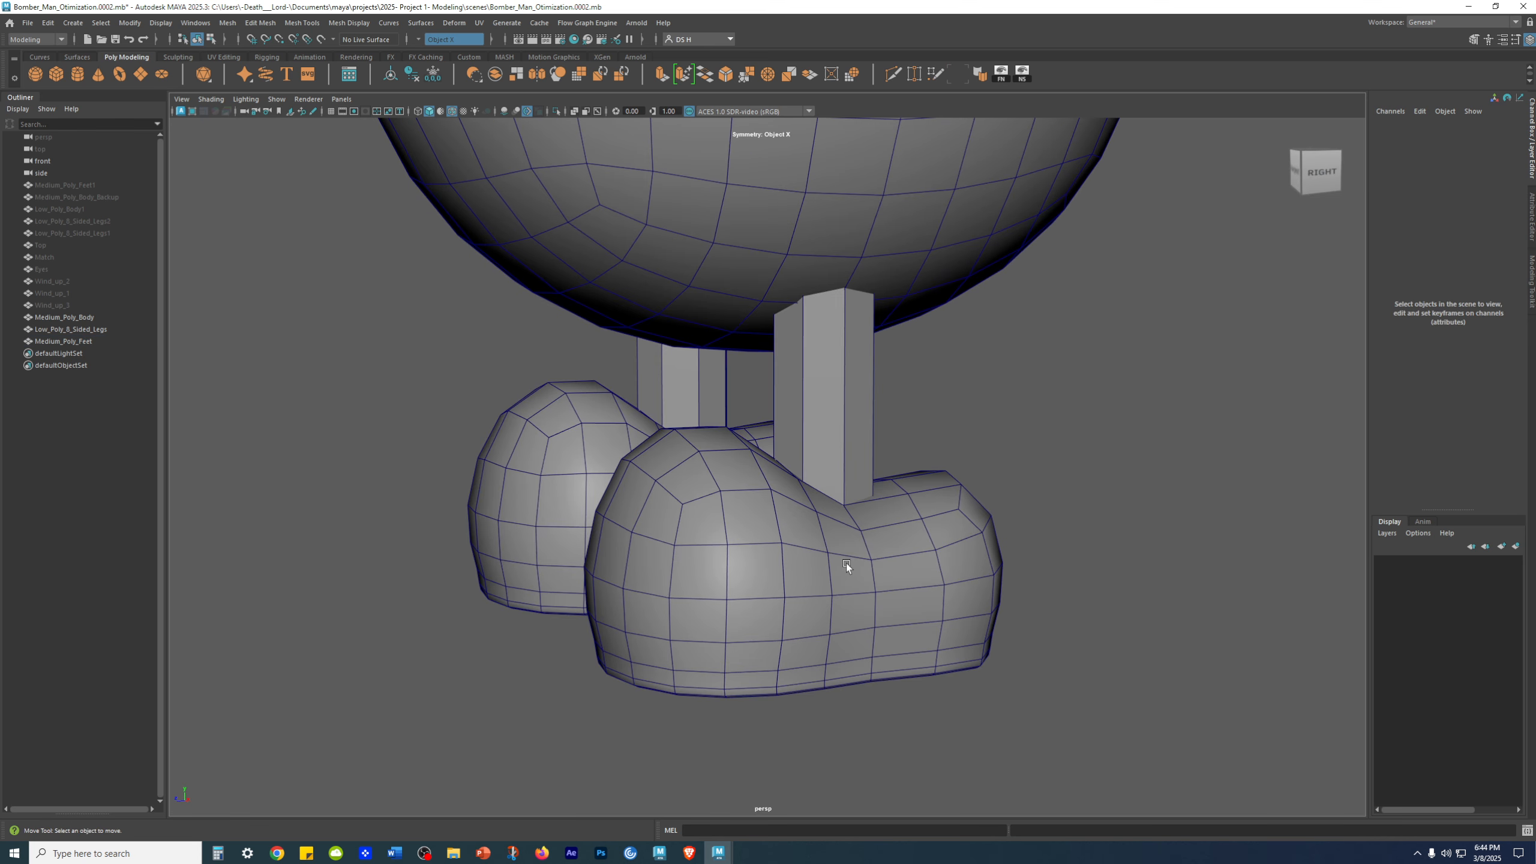
Merge the legs and the medium-poly feet with a Boolean Union using the Edge intersection classification
{"action": "left_click", "coordinate": [832, 399]}
{"action": "left_click", "coordinate": [925, 607], "text": "shift"}
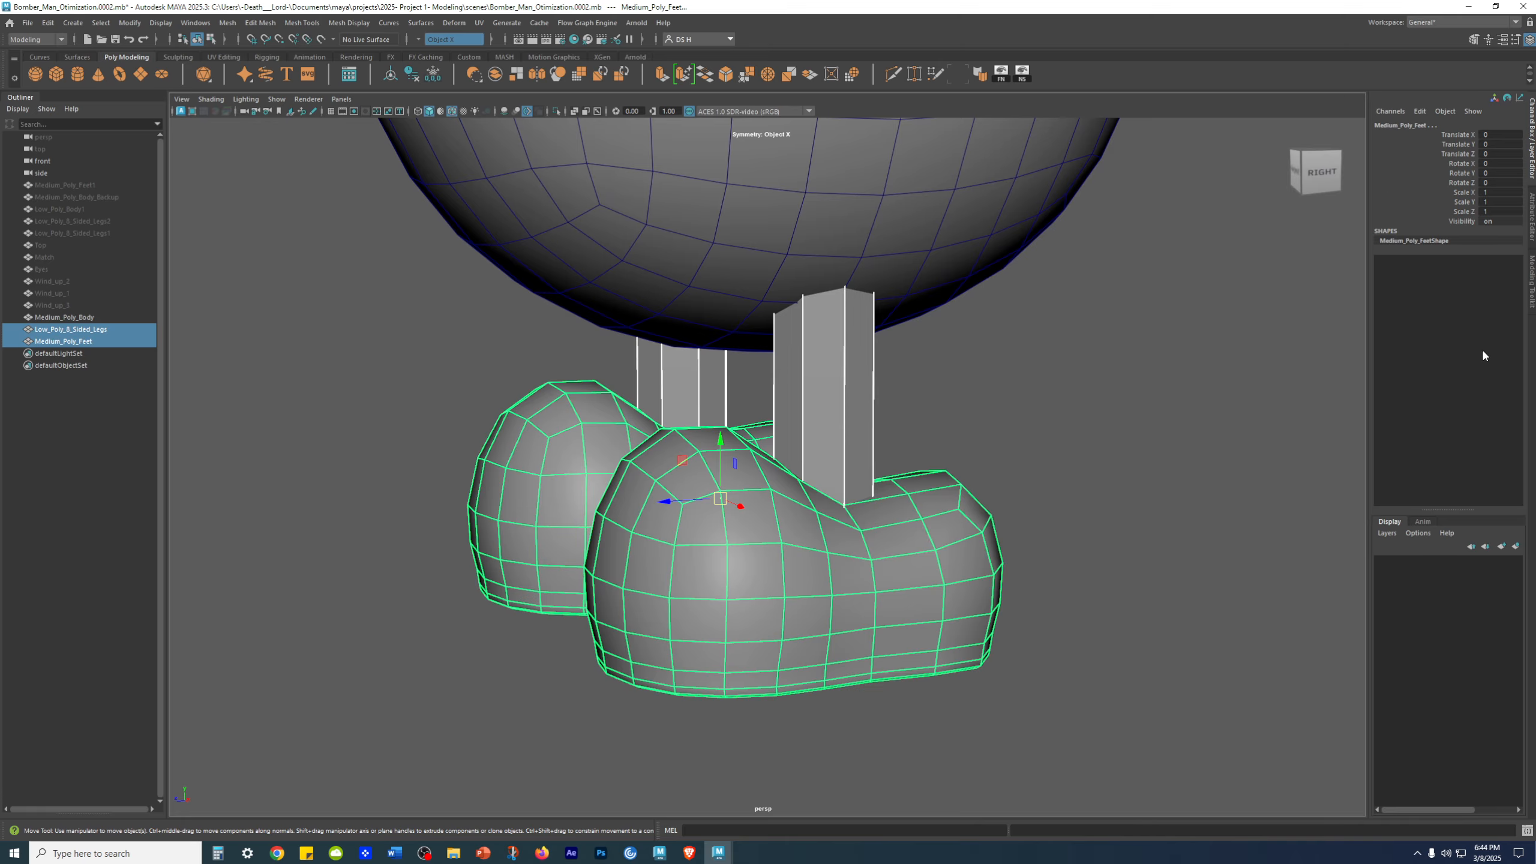
{"action": "mouse_move", "coordinate": [1007, 487]}
{"action": "left_mouse_down", "text": "alt"}
{"action": "mouse_move", "coordinate": [914, 518]}
{"action": "mouse_move", "coordinate": [787, 531]}
{"action": "mouse_move", "coordinate": [877, 535]}
{"action": "mouse_move", "coordinate": [889, 512]}
{"action": "mouse_move", "coordinate": [1043, 458]}
{"action": "mouse_move", "coordinate": [861, 474]}
{"action": "mouse_move", "coordinate": [1093, 456]}
{"action": "left_mouse_up", "text": "alt"}
{"action": "key", "text": "4"}
{"action": "key", "text": "5"}
{"action": "right_click", "coordinate": [1159, 303], "text": "shift"}
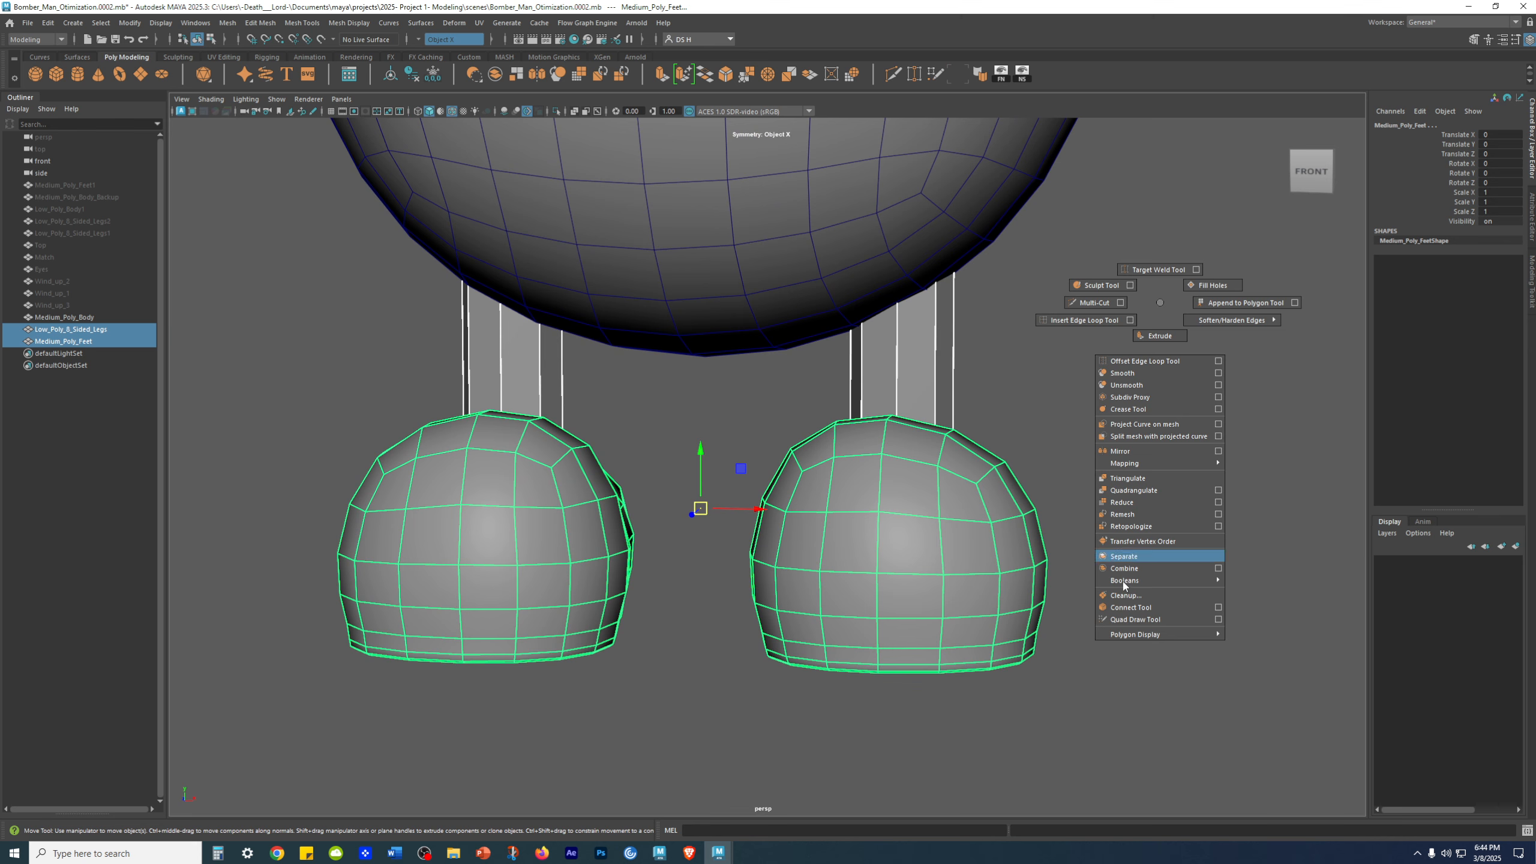
{"action": "mouse_move", "coordinate": [1185, 580]}
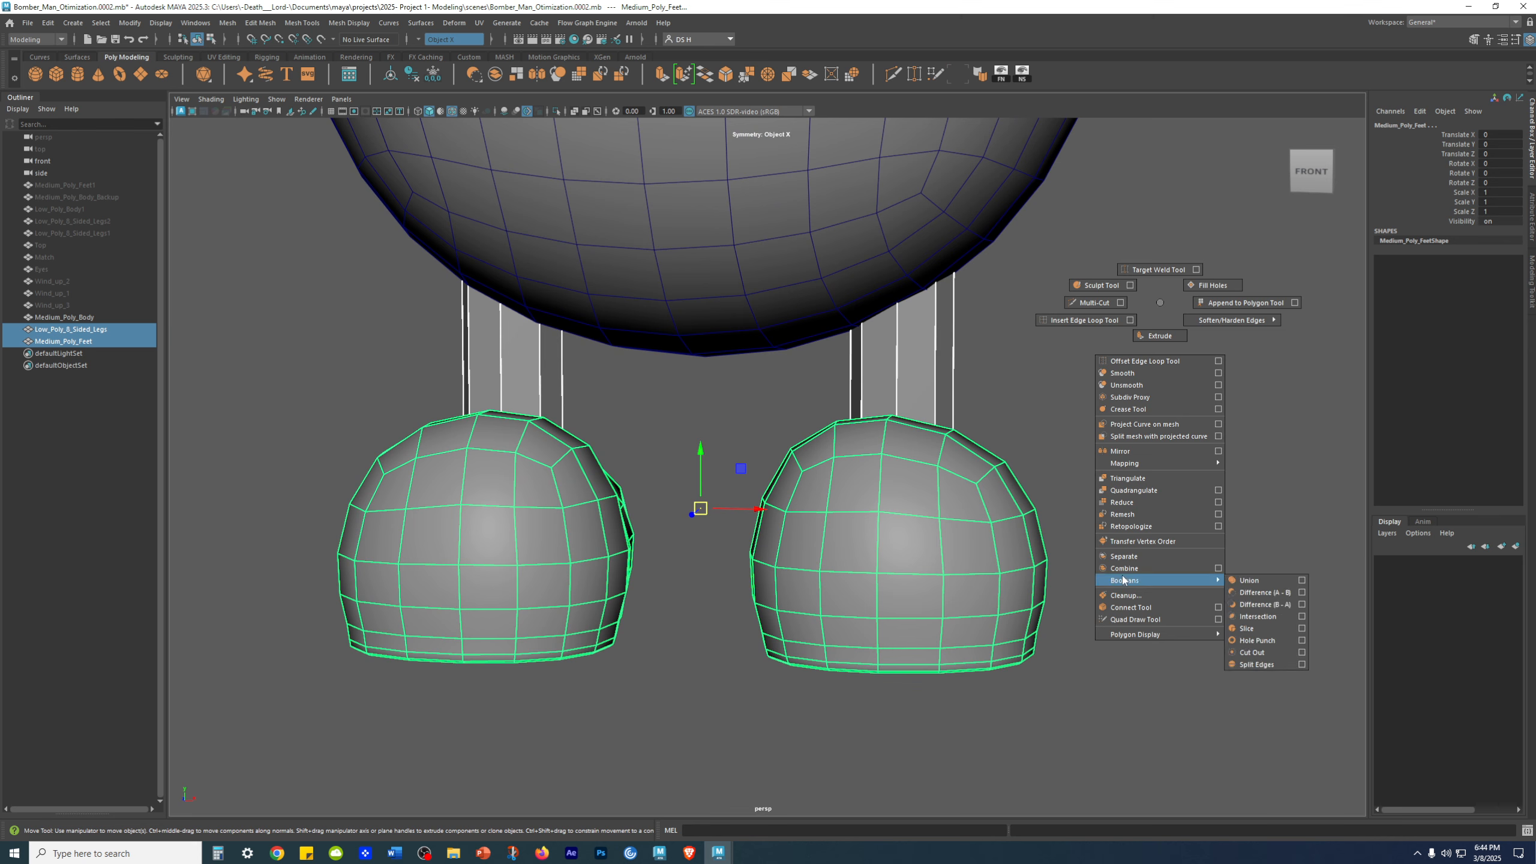
{"action": "left_click", "coordinate": [1301, 580]}
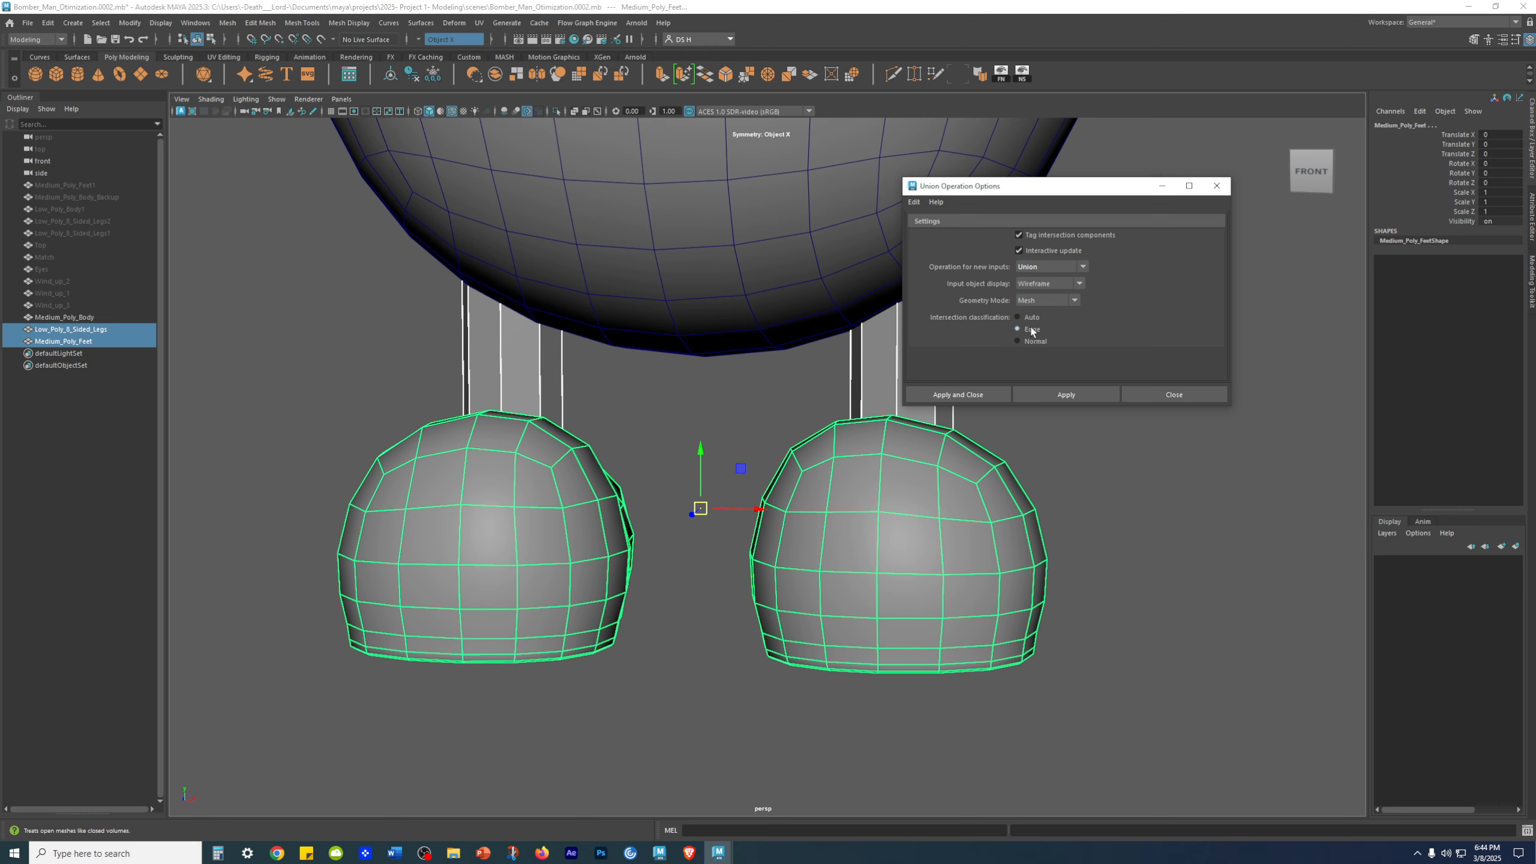
{"action": "left_click", "coordinate": [1018, 249]}
{"action": "left_click", "coordinate": [956, 395]}
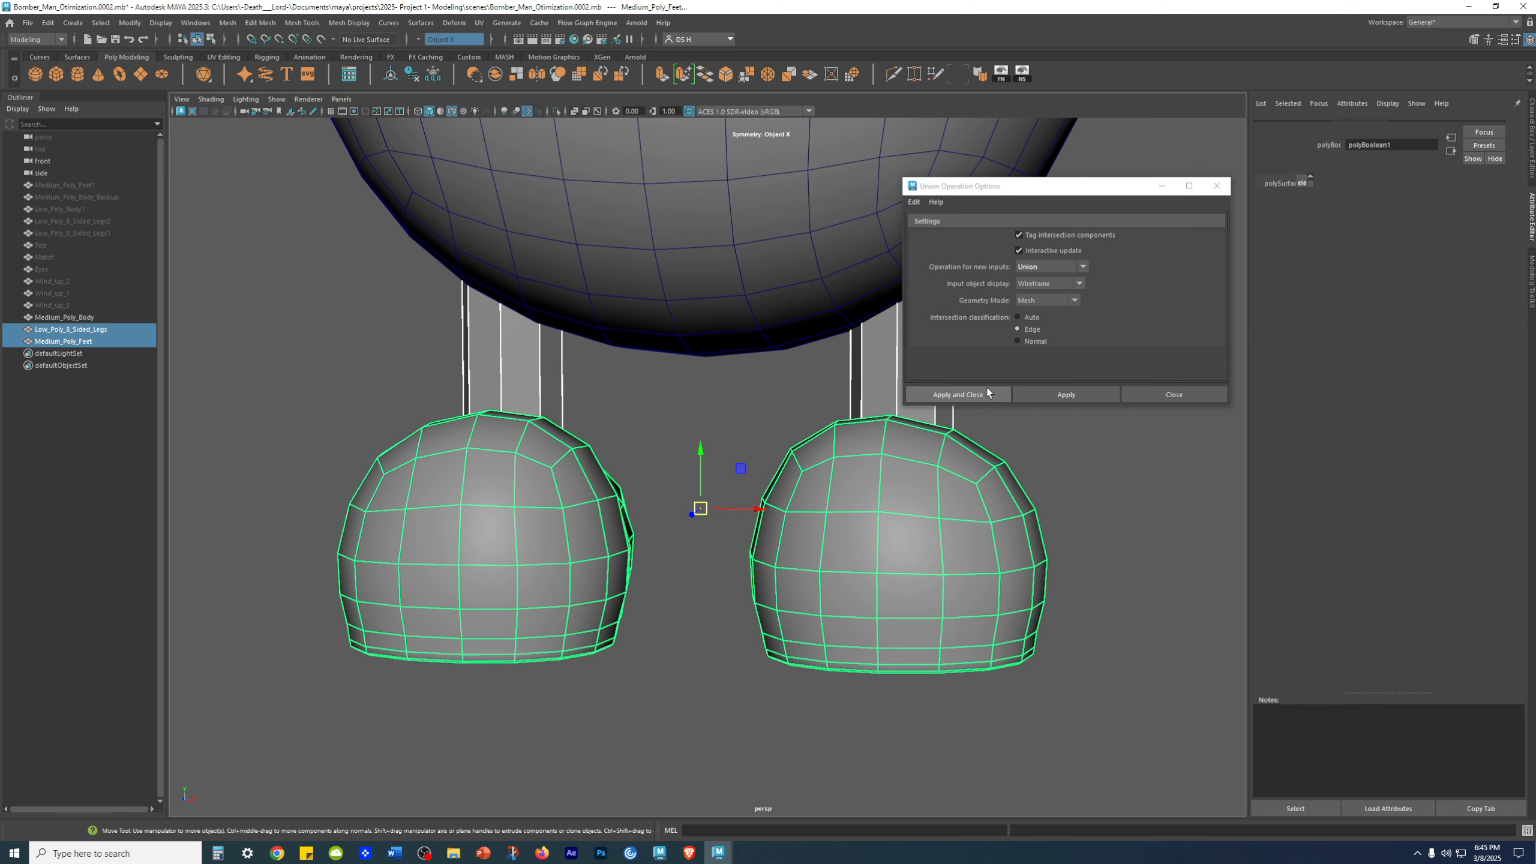
Examine the merged legs and feet in wireframe and shaded display, focusing on where each leg enters its foot
{"action": "left_click_drag", "start_coordinate": [978, 393], "coordinate": [927, 408], "text": "alt"}
{"action": "key", "text": "4"}
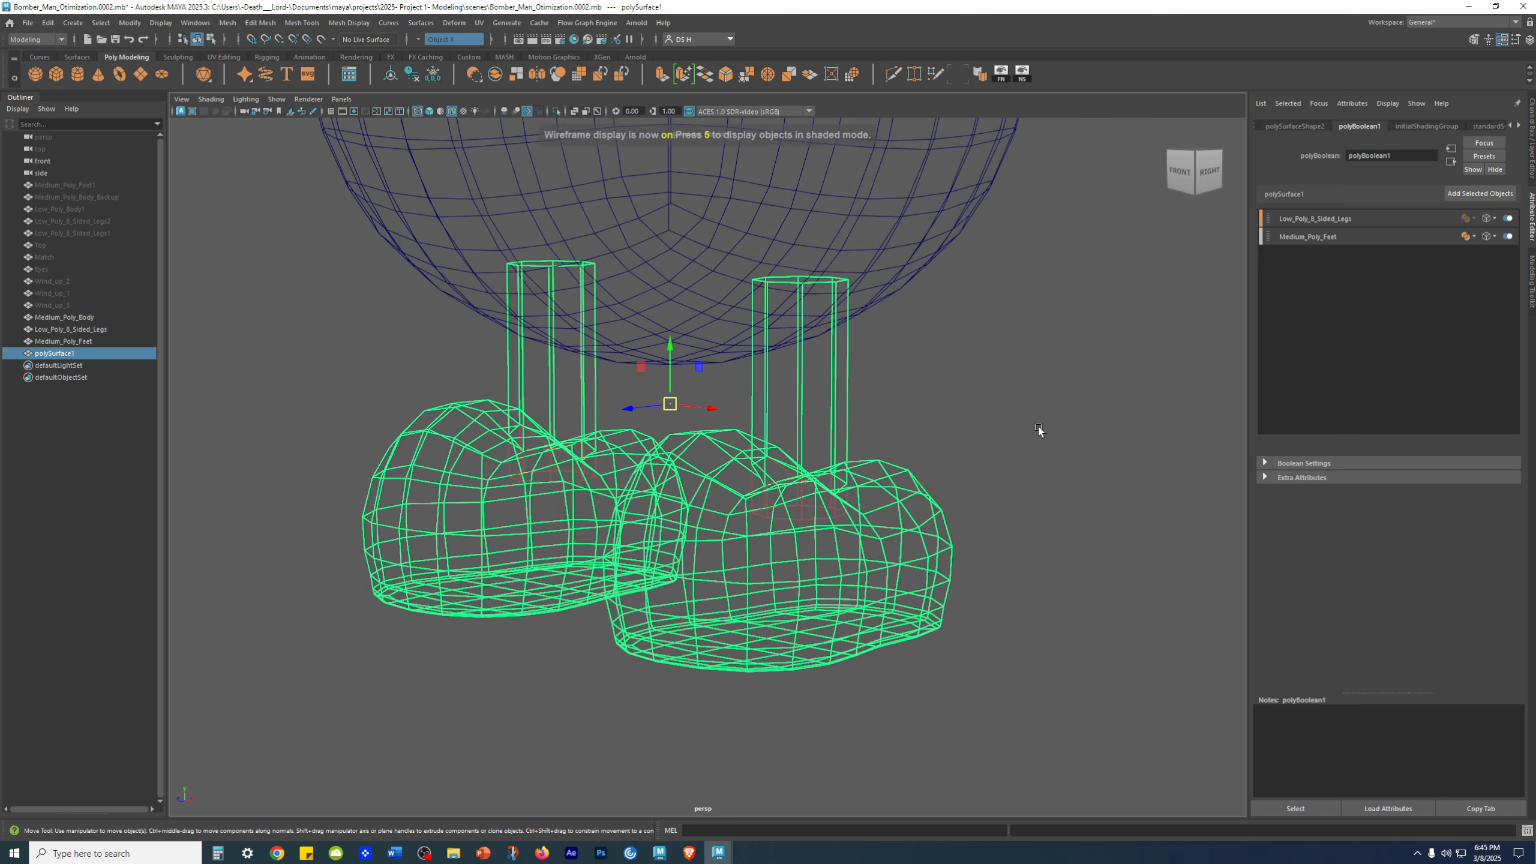
{"action": "left_click", "coordinate": [1075, 430]}
{"action": "left_click_drag", "start_coordinate": [1075, 430], "coordinate": [1003, 451], "text": "alt"}
{"action": "right_click_drag", "start_coordinate": [1003, 451], "coordinate": [1133, 621], "text": "alt"}
{"action": "mouse_move", "coordinate": [1133, 621]}
{"action": "left_mouse_down", "text": "alt"}
{"action": "mouse_move", "coordinate": [1179, 636]}
{"action": "mouse_move", "coordinate": [1157, 624]}
{"action": "left_mouse_up", "text": "alt"}
{"action": "right_click_drag", "start_coordinate": [949, 551], "coordinate": [1042, 582], "text": "alt"}
{"action": "middle_click_drag", "start_coordinate": [1009, 508], "coordinate": [701, 471], "text": "alt"}
{"action": "right_click_drag", "start_coordinate": [701, 471], "coordinate": [1132, 625], "text": "alt"}
{"action": "key", "text": "5"}
{"action": "mouse_move", "coordinate": [925, 521]}
{"action": "left_mouse_down", "text": "alt"}
{"action": "mouse_move", "coordinate": [912, 460]}
{"action": "mouse_move", "coordinate": [888, 471]}
{"action": "mouse_move", "coordinate": [891, 419]}
{"action": "mouse_move", "coordinate": [926, 402]}
{"action": "mouse_move", "coordinate": [956, 490]}
{"action": "left_mouse_up", "text": "alt"}
{"action": "right_click_drag", "start_coordinate": [956, 491], "coordinate": [884, 520], "text": "alt"}
{"action": "key", "text": "4"}
{"action": "left_click_drag", "start_coordinate": [856, 511], "coordinate": [717, 461], "text": "alt"}
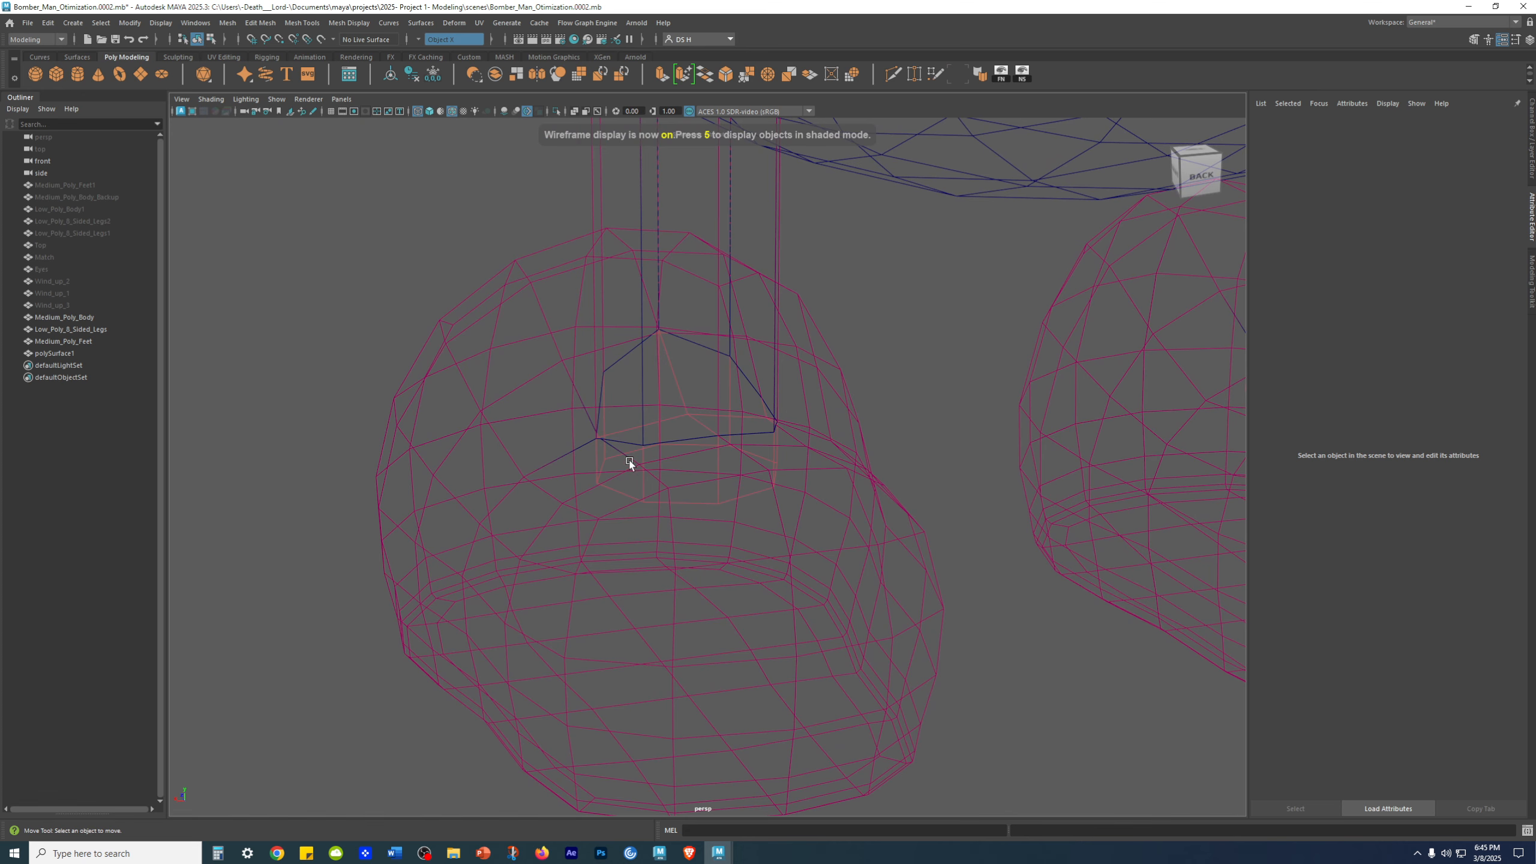
Return to shaded display and examine the merged legs and feet from the front
{"action": "mouse_move", "coordinate": [669, 543]}
{"action": "left_mouse_down", "text": "alt"}
{"action": "mouse_move", "coordinate": [586, 521]}
{"action": "mouse_move", "coordinate": [953, 542]}
{"action": "left_mouse_up", "text": "alt"}
{"action": "key", "text": "5"}
{"action": "left_click_drag", "start_coordinate": [786, 535], "coordinate": [1016, 538], "text": "alt"}
{"action": "right_click_drag", "start_coordinate": [1016, 539], "coordinate": [662, 504], "text": "alt"}
{"action": "middle_click_drag", "start_coordinate": [662, 504], "coordinate": [860, 514], "text": "alt"}
{"action": "right_click_drag", "start_coordinate": [860, 514], "coordinate": [1076, 447], "text": "alt"}
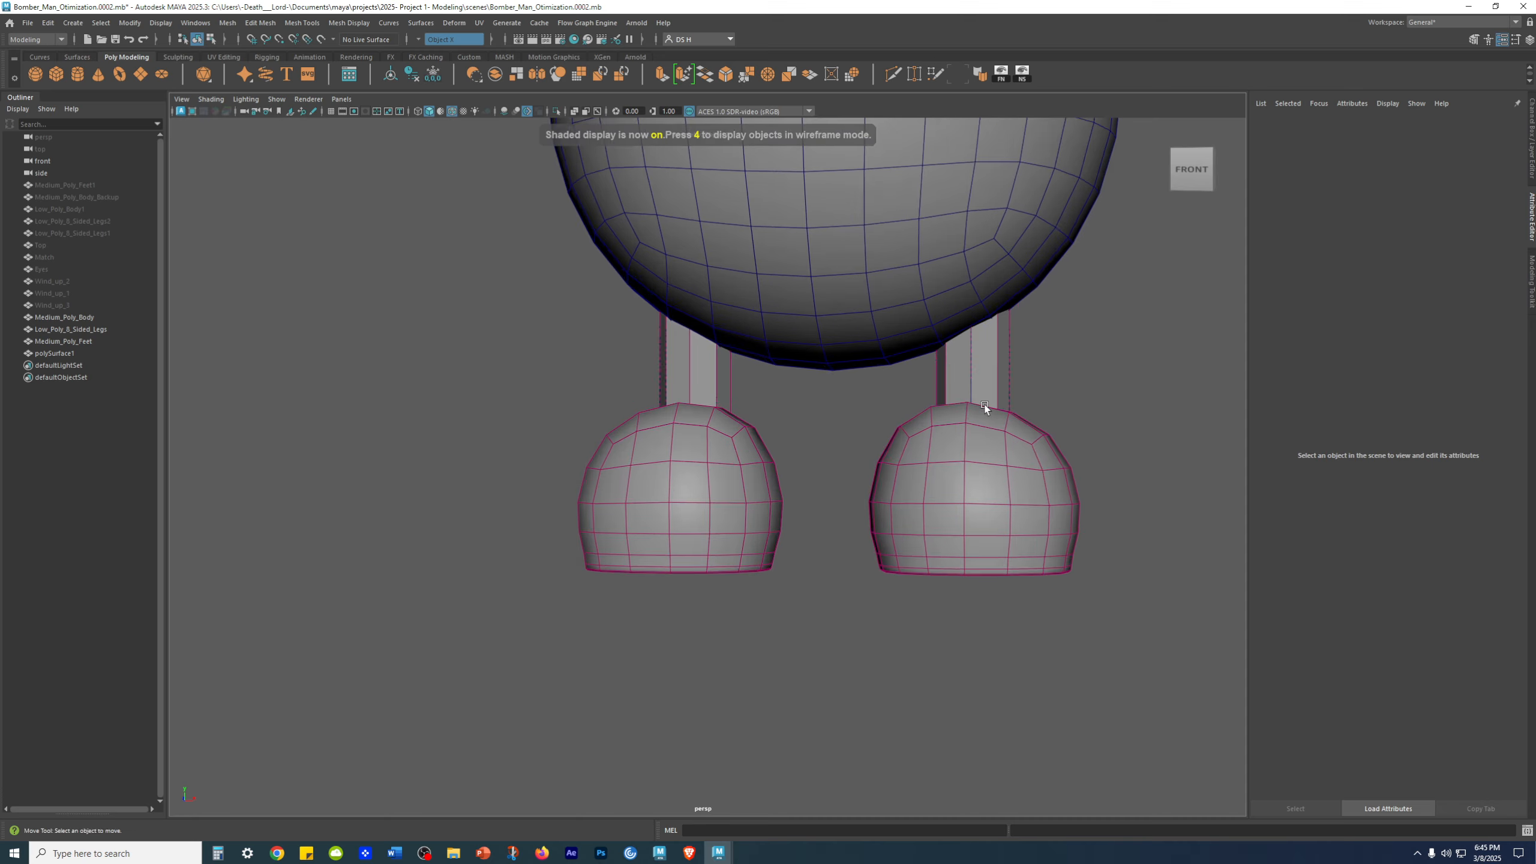
{"action": "middle_click_drag", "start_coordinate": [946, 497], "coordinate": [815, 494], "text": "alt"}
{"action": "mouse_move", "coordinate": [816, 494]}
{"action": "left_mouse_down", "text": "alt"}
{"action": "mouse_move", "coordinate": [593, 514]}
{"action": "mouse_move", "coordinate": [895, 528]}
{"action": "left_mouse_up", "text": "alt"}
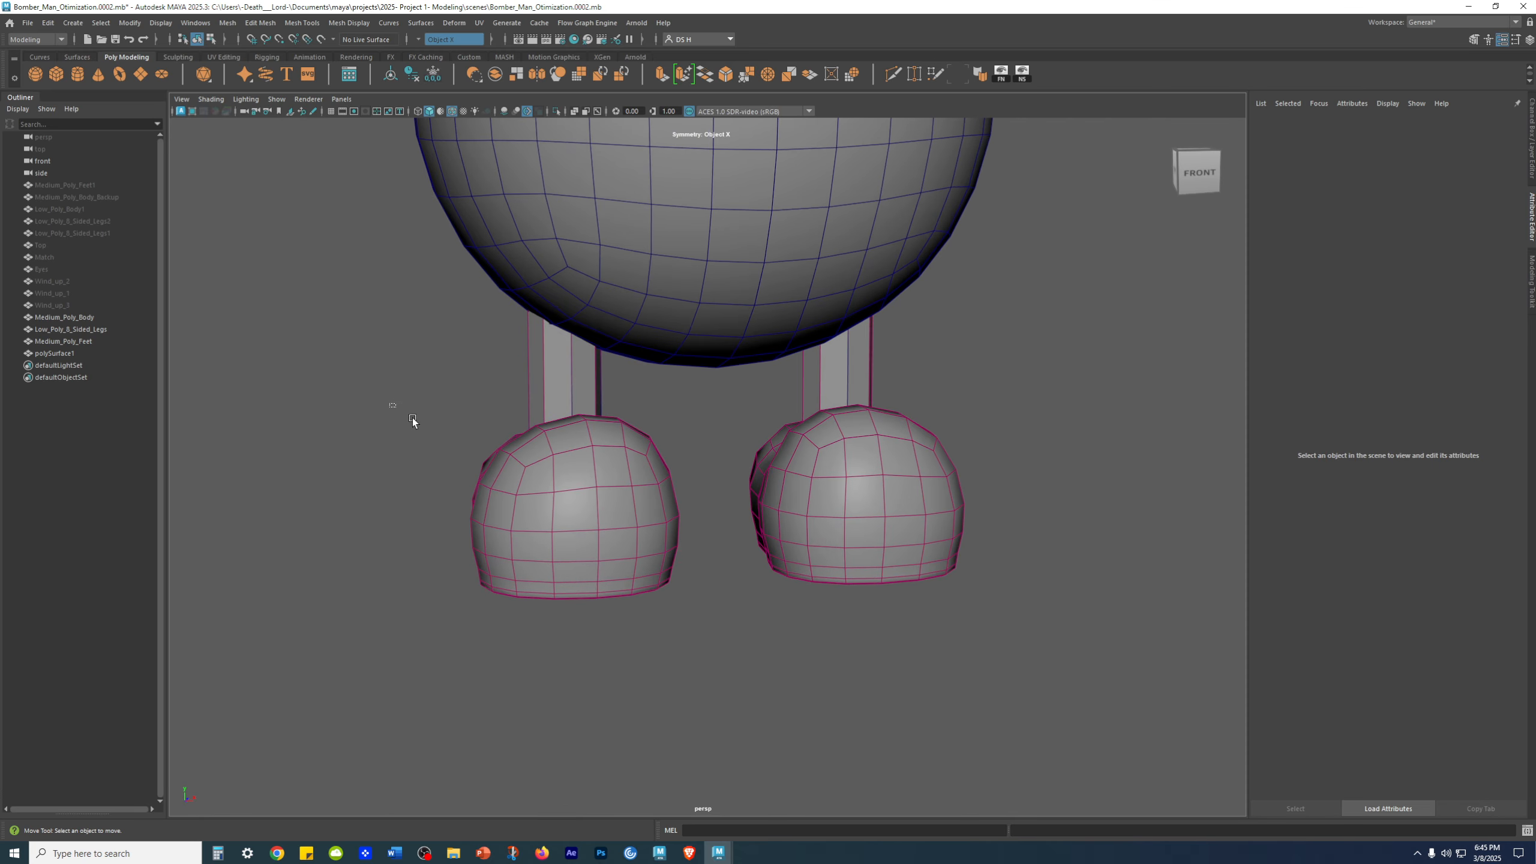
Select the Boolean result together with its source legs and feet and delete their construction history
{"action": "left_click_drag", "start_coordinate": [389, 405], "coordinate": [1221, 659]}
{"action": "left_click_drag", "start_coordinate": [406, 379], "coordinate": [1244, 722]}
{"action": "left_click", "coordinate": [1530, 138]}
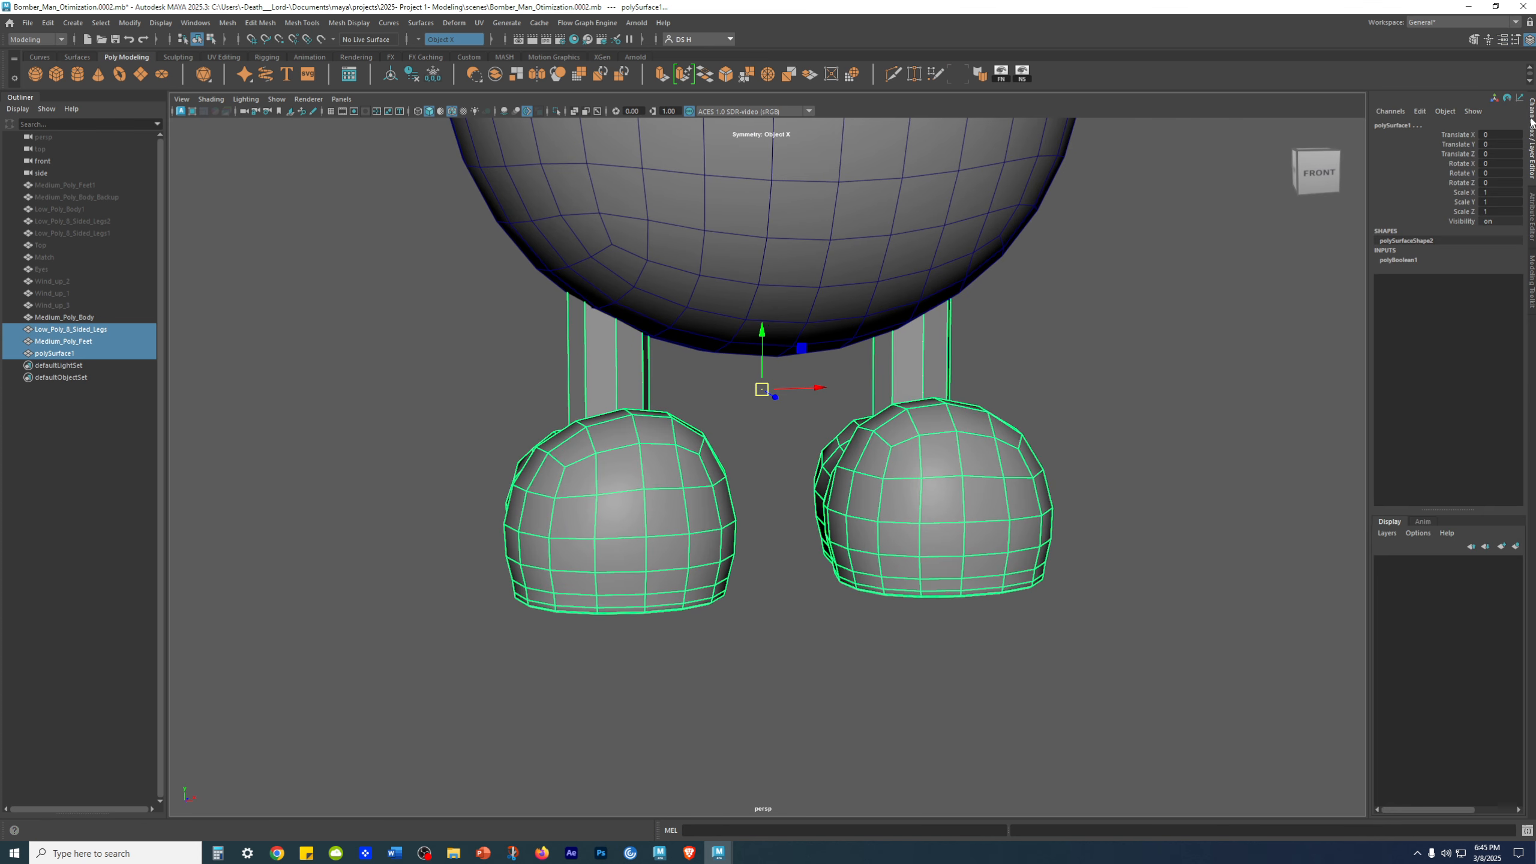
{"action": "left_click_drag", "start_coordinate": [435, 373], "coordinate": [1348, 690]}
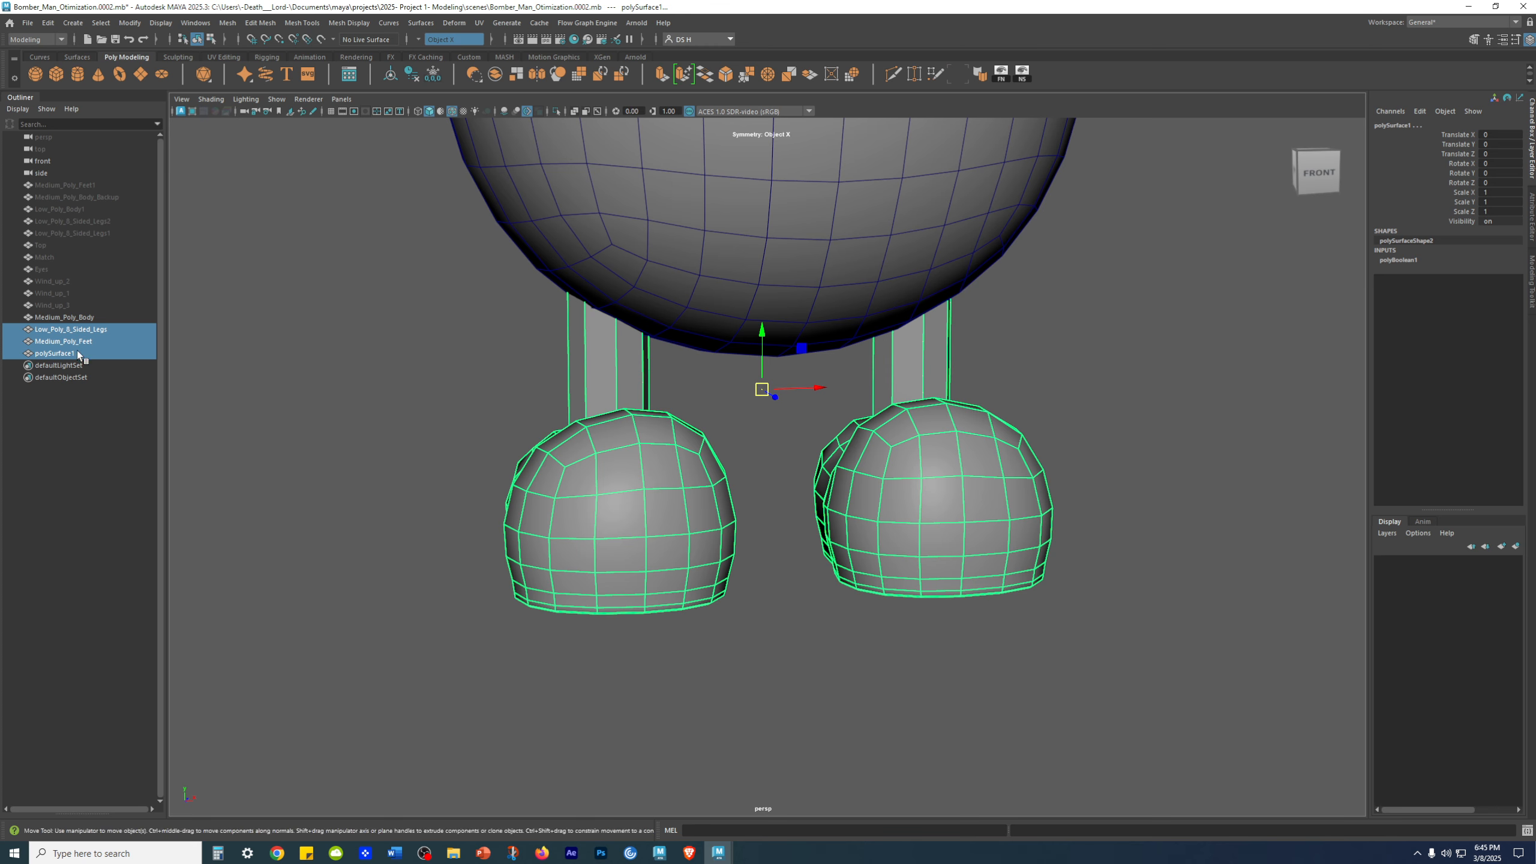
{"action": "left_click", "coordinate": [411, 76]}
Rename polySurface1 as Merged_Medium_Poly_Legs_n_Feet
{"action": "left_click_drag", "start_coordinate": [970, 590], "coordinate": [966, 537], "text": "alt"}
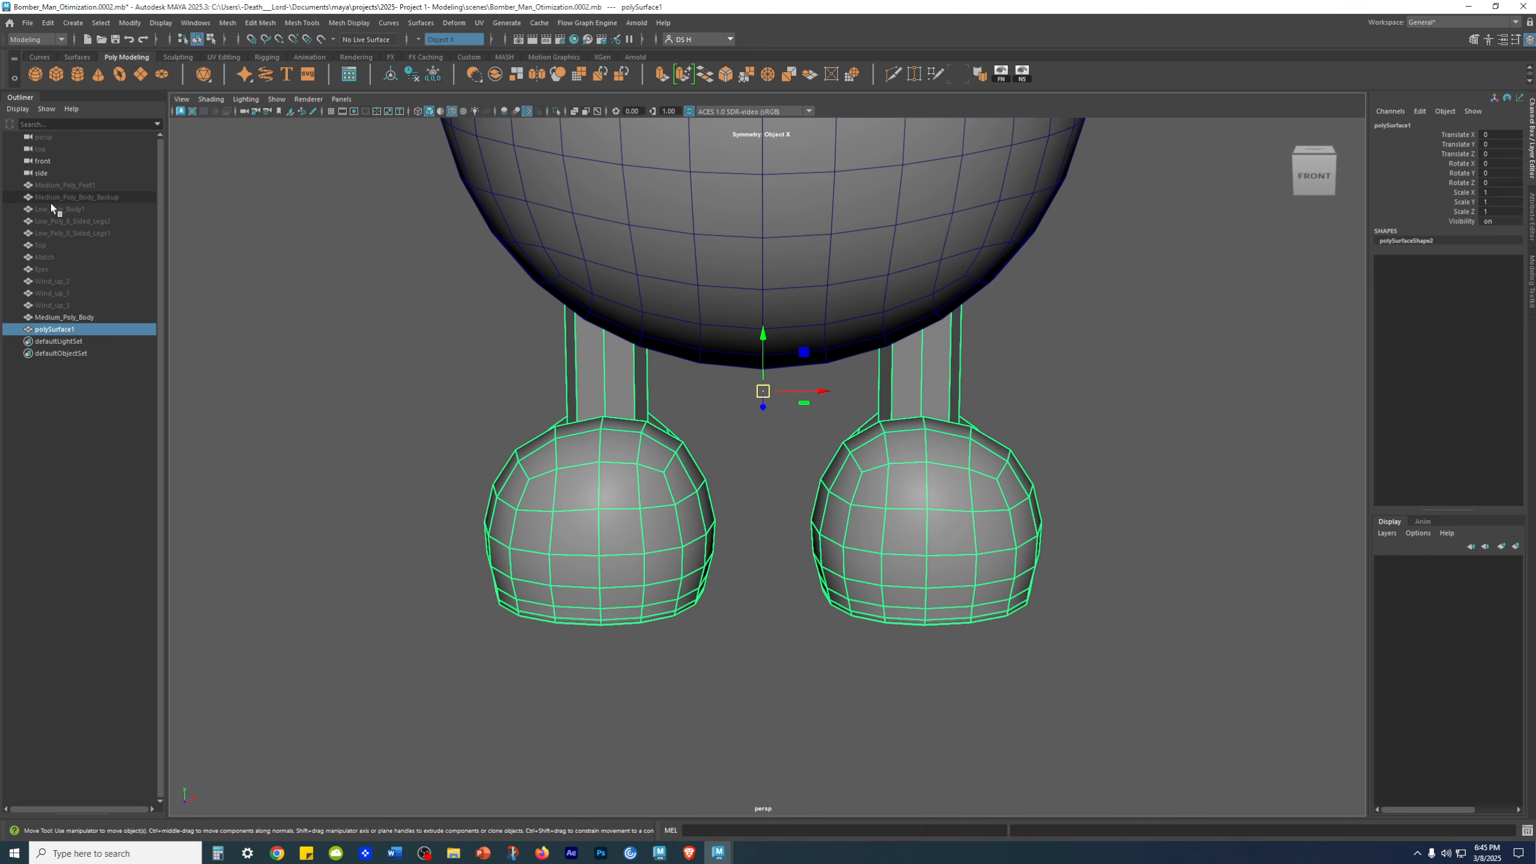
{"action": "double_click", "coordinate": [70, 330]}
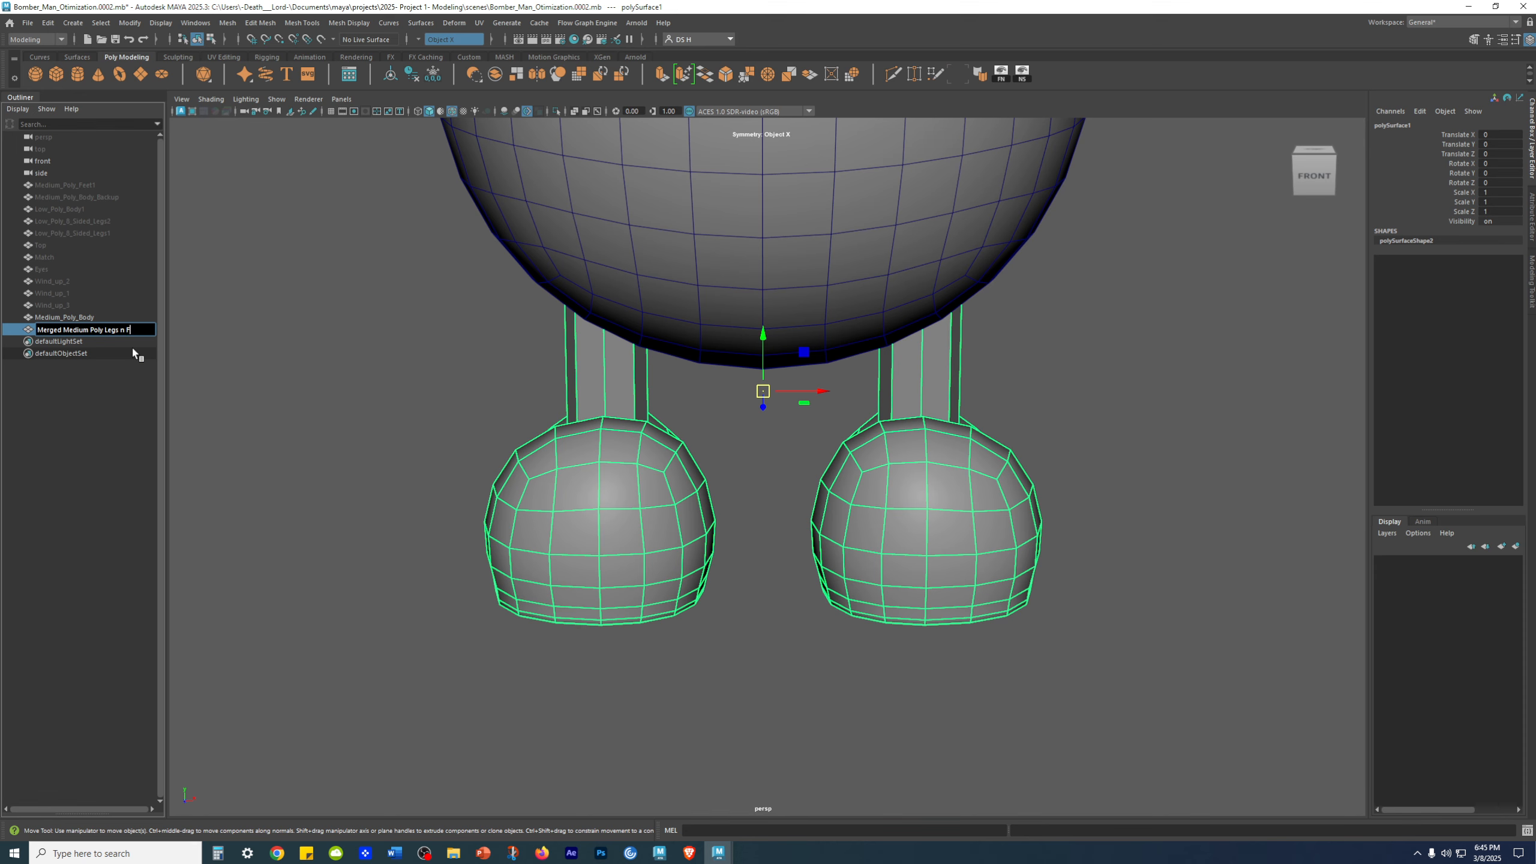
{"action": "key", "text": "Return"}
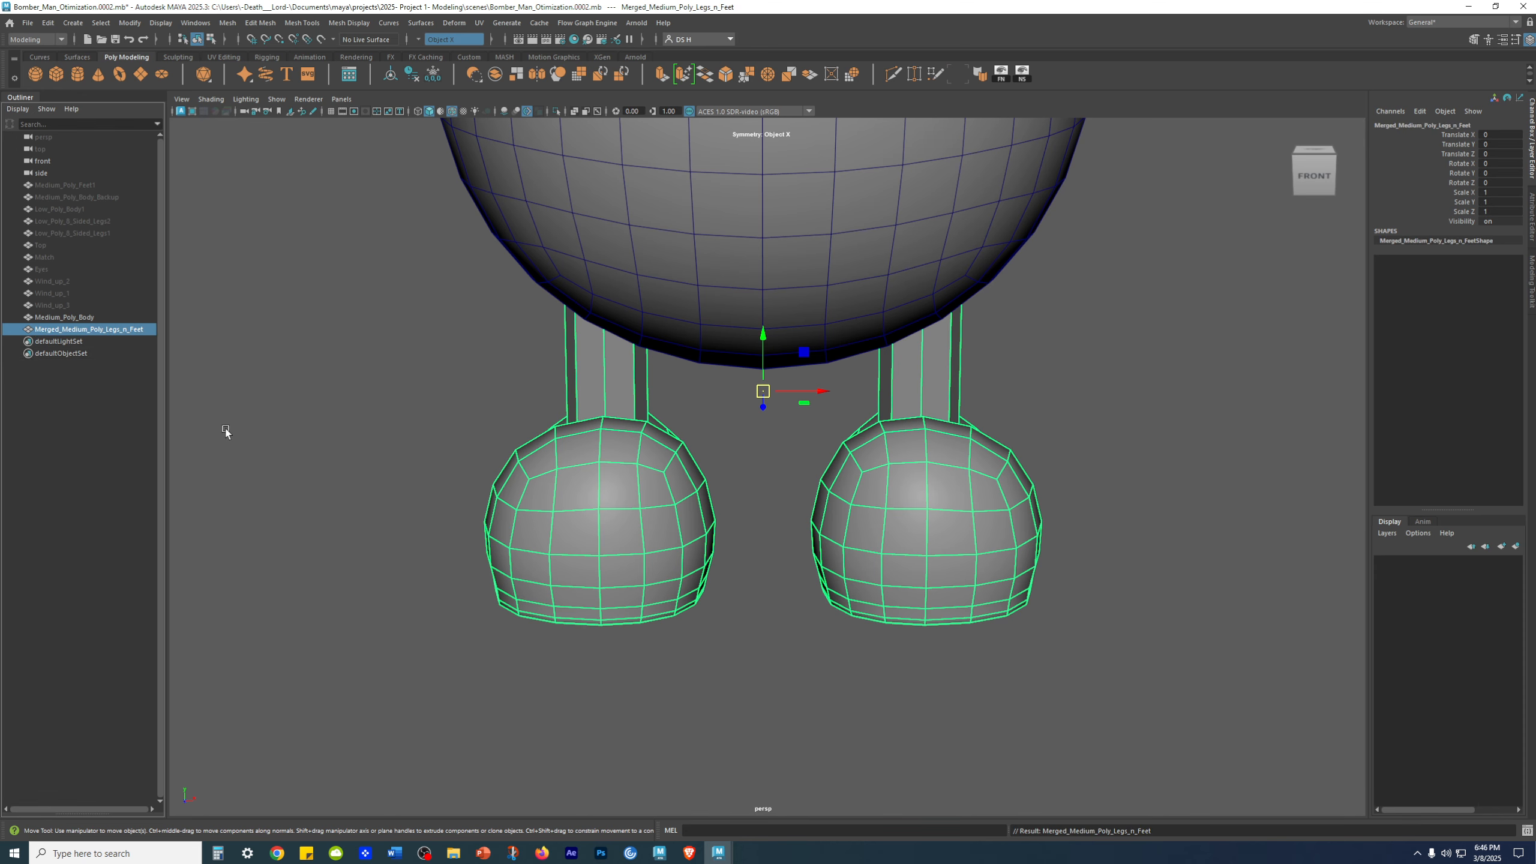
Deselect the merged legs and feet, check them from the side and below, and save the scene as the next incremental version
{"action": "left_click_drag", "start_coordinate": [923, 429], "coordinate": [1049, 438], "text": "alt"}
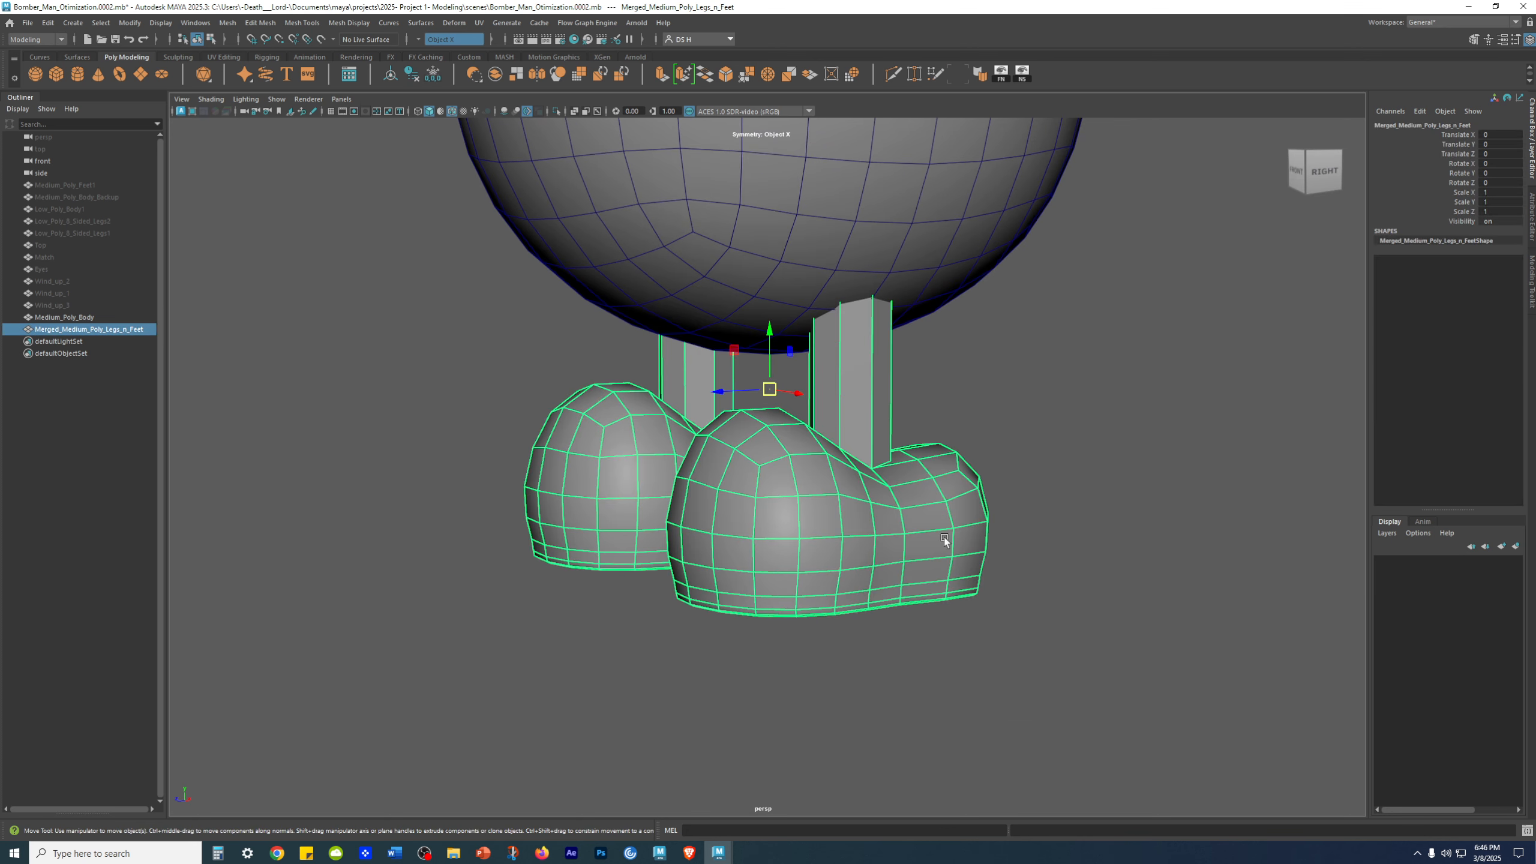
{"action": "left_click", "coordinate": [1136, 581]}
{"action": "left_click_drag", "start_coordinate": [912, 523], "coordinate": [898, 599], "text": "alt"}
{"action": "scroll", "coordinate": [1141, 585], "scroll_direction": "up", "scroll_amount": 3}
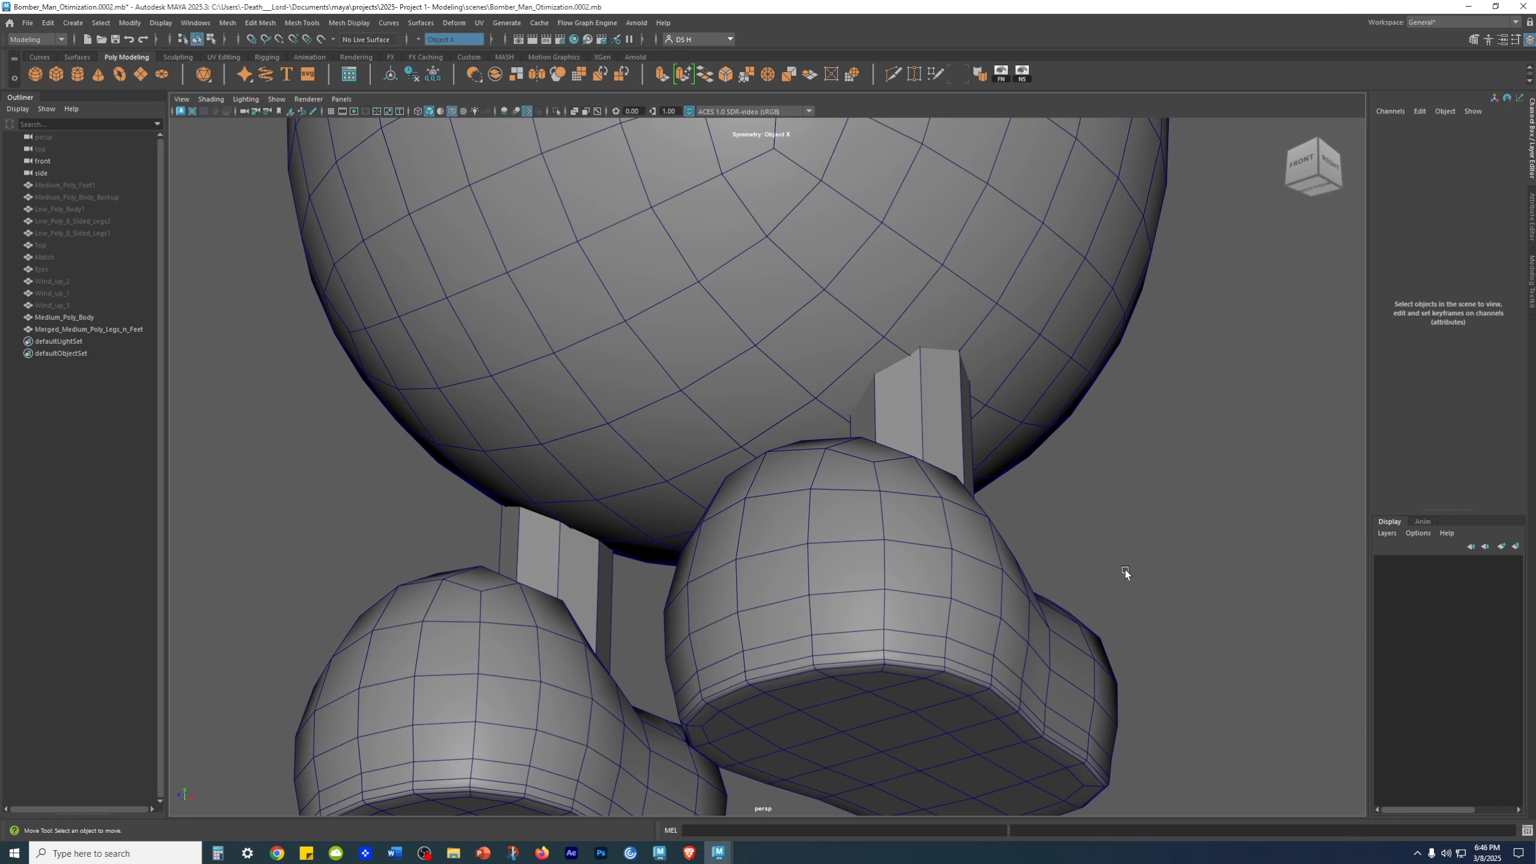
{"action": "key", "text": "ctrl+alt+s"}
Examine in wireframe and shaded display how the legs enter the body and line up with its edge loops
{"action": "left_click_drag", "start_coordinate": [1106, 566], "coordinate": [851, 548], "text": "alt"}
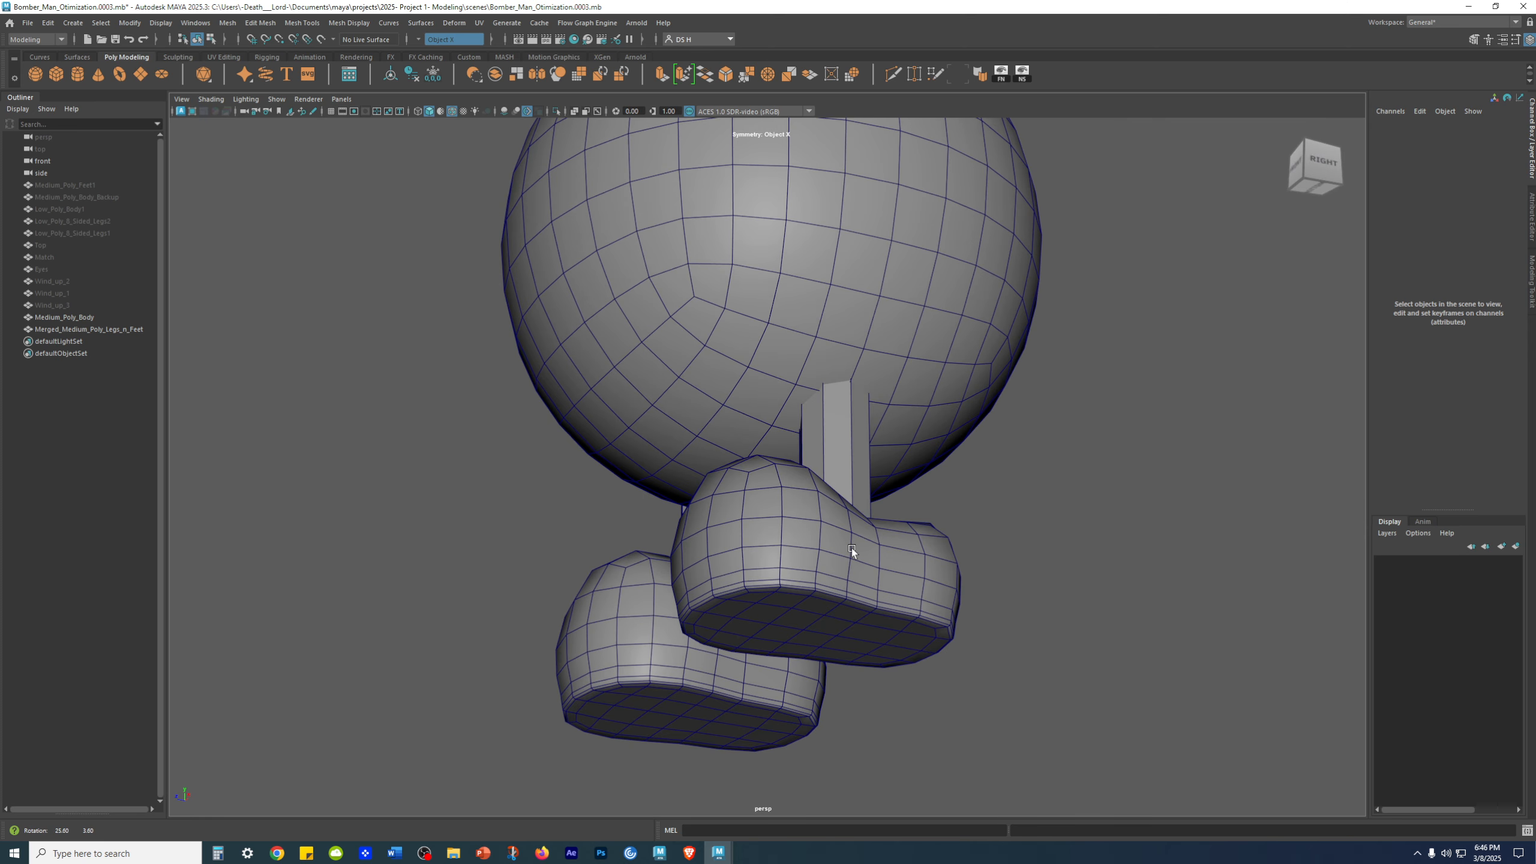
{"action": "key", "text": "4"}
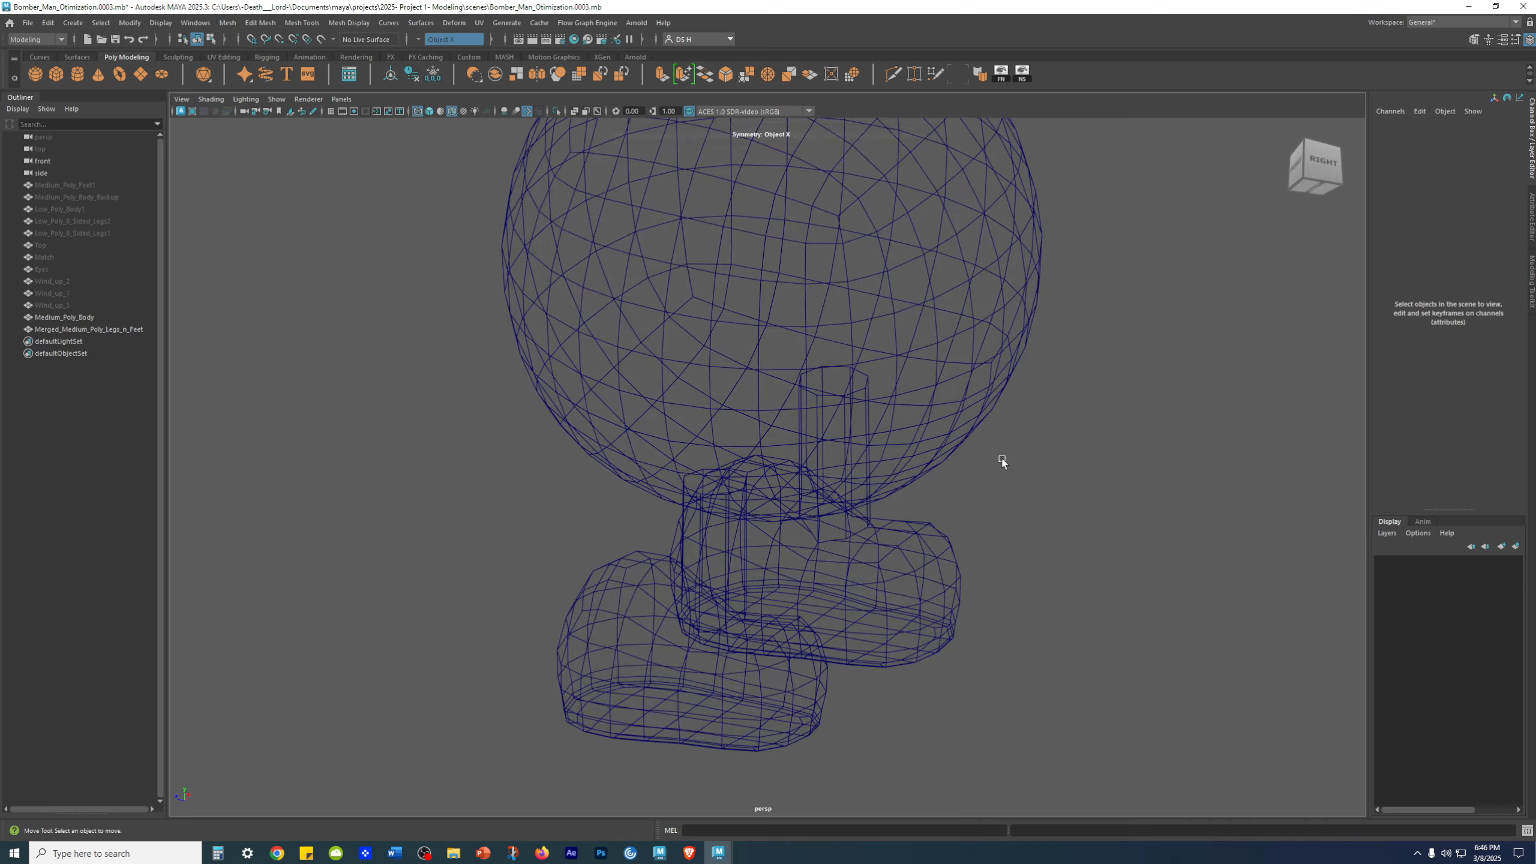
{"action": "mouse_move", "coordinate": [919, 470]}
{"action": "left_mouse_down", "text": "alt"}
{"action": "mouse_move", "coordinate": [1011, 524]}
{"action": "mouse_move", "coordinate": [877, 459]}
{"action": "left_mouse_up", "text": "alt"}
{"action": "key", "text": "5"}
{"action": "left_click", "coordinate": [942, 319]}
{"action": "left_click", "coordinate": [822, 440], "text": "shift"}
{"action": "left_click_drag", "start_coordinate": [924, 515], "coordinate": [1064, 505], "text": "alt"}
{"action": "scroll", "coordinate": [1063, 503], "scroll_direction": "up", "scroll_amount": 8}
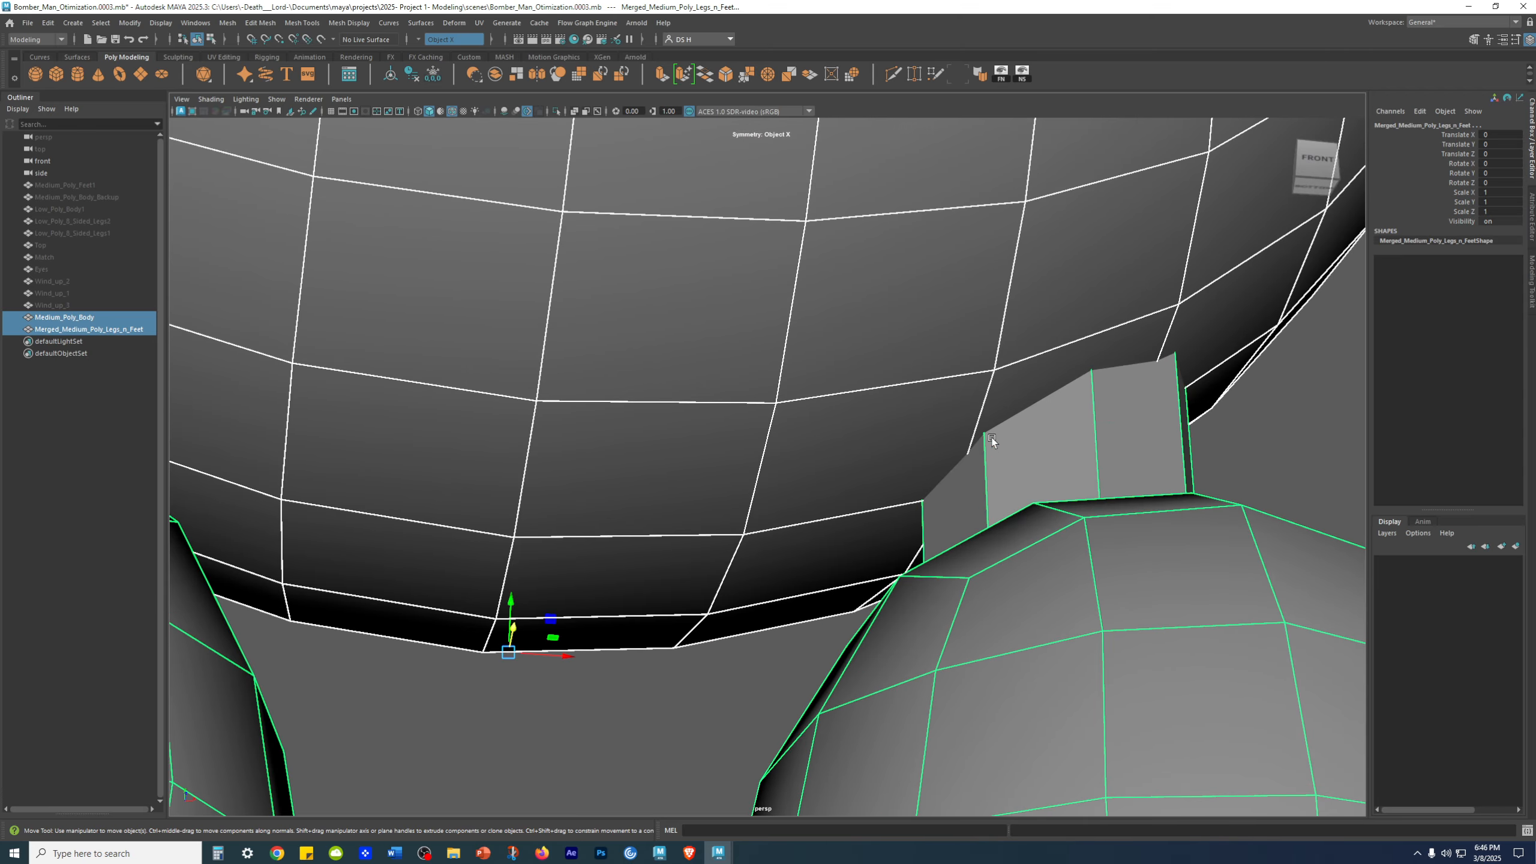
{"action": "mouse_move", "coordinate": [1063, 474]}
{"action": "left_mouse_down", "text": "alt"}
{"action": "mouse_move", "coordinate": [1041, 484]}
{"action": "mouse_move", "coordinate": [1061, 477]}
{"action": "mouse_move", "coordinate": [981, 435]}
{"action": "mouse_move", "coordinate": [1063, 474]}
{"action": "left_mouse_up", "text": "alt"}
{"action": "left_click", "coordinate": [1248, 438]}
{"action": "scroll", "coordinate": [1063, 476], "scroll_direction": "down", "scroll_amount": 8}
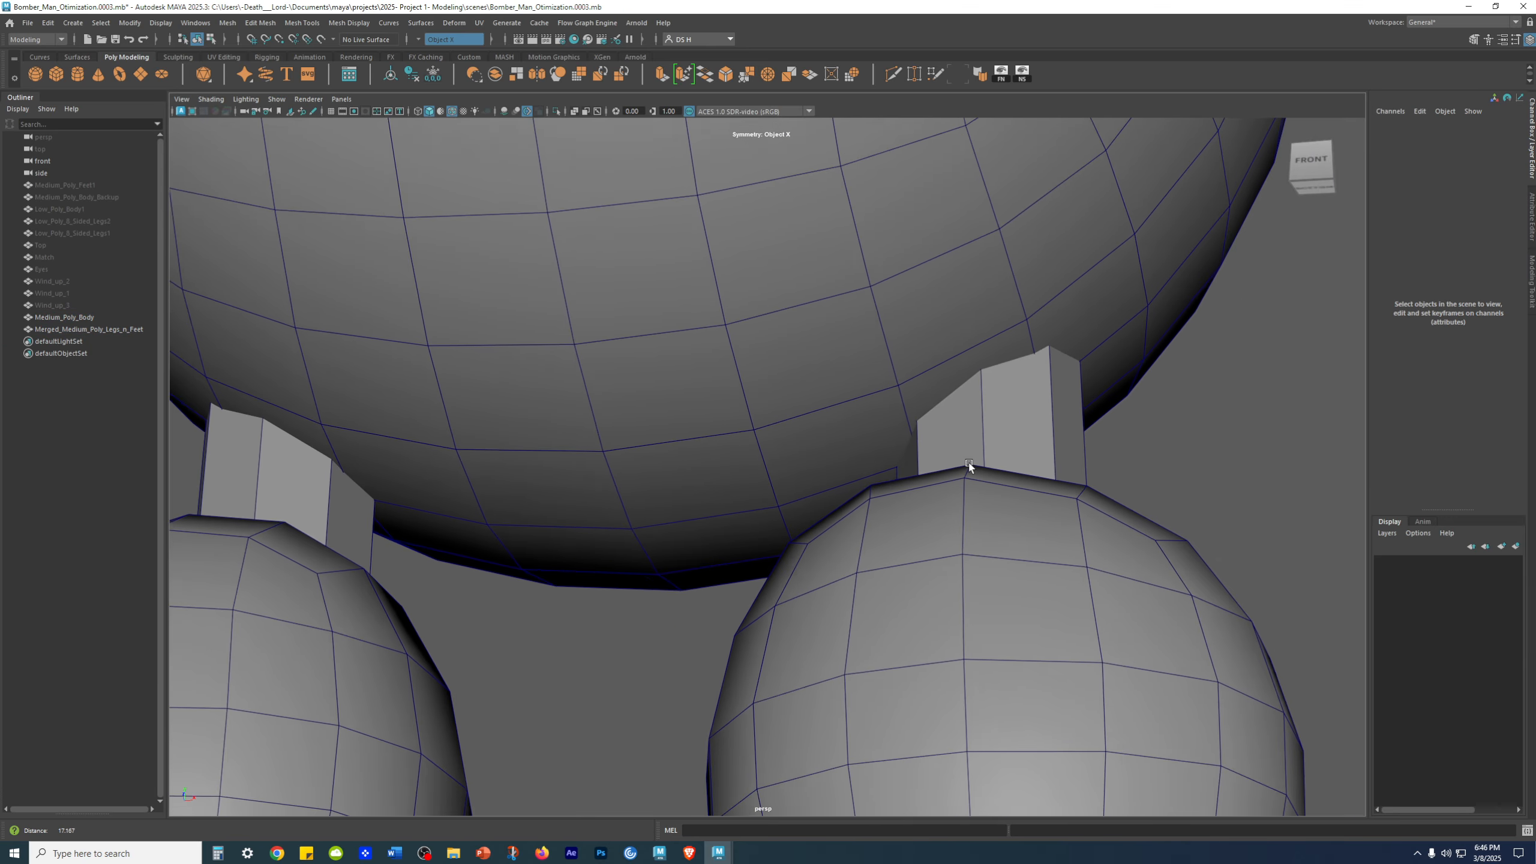
Put the merged legs and feet in vertex mode and show the front view in shaded display
{"action": "left_click", "coordinate": [825, 497]}
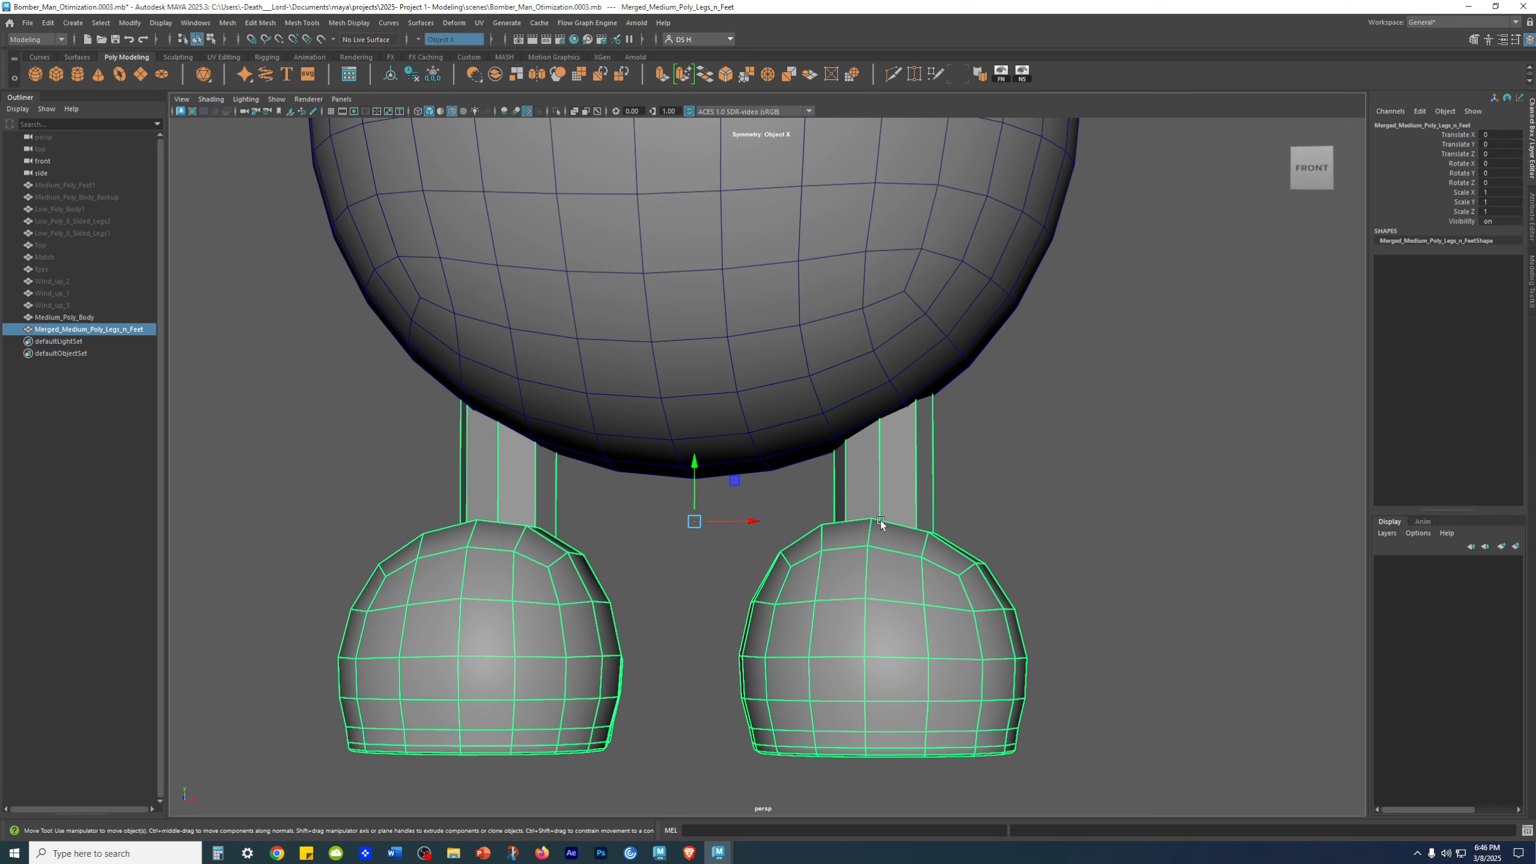
{"action": "key", "text": "F9"}
{"action": "mouse_move", "coordinate": [953, 566]}
{"action": "left_mouse_down", "text": "alt"}
{"action": "mouse_move", "coordinate": [951, 525]}
{"action": "mouse_move", "coordinate": [954, 552]}
{"action": "left_mouse_up", "text": "alt"}
{"action": "key", "text": "space"}
{"action": "key", "text": "space"}
{"action": "key", "text": "space"}
{"action": "key", "text": "5"}
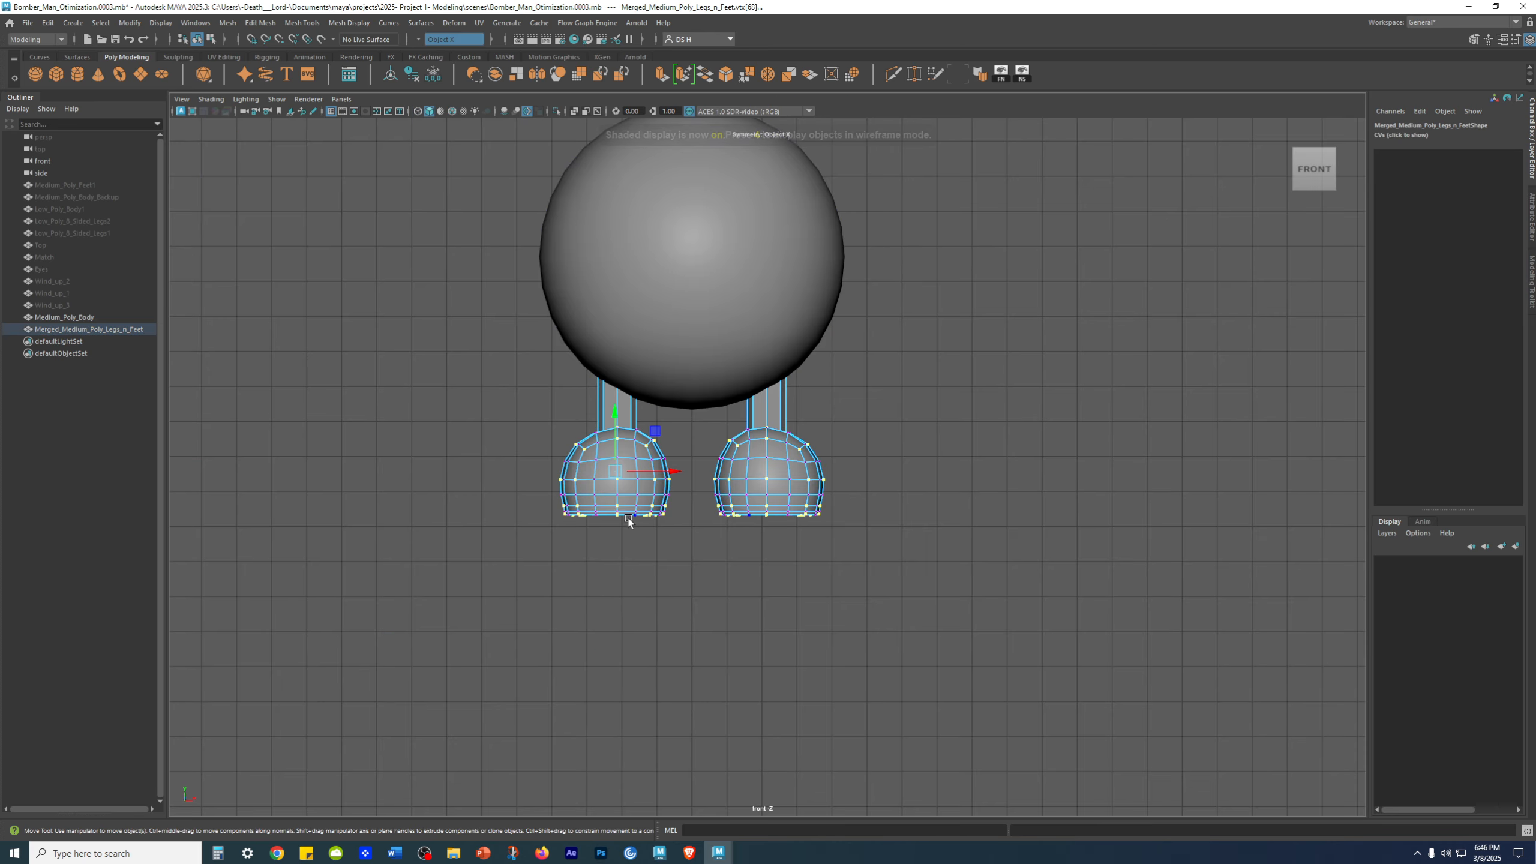
Preview the merged legs and feet smoothed in the front view, and return to the unsmoothed display
{"action": "scroll", "coordinate": [780, 484], "scroll_direction": "up", "scroll_amount": 6}
{"action": "middle_click_drag", "start_coordinate": [831, 509], "coordinate": [917, 586], "text": "alt"}
{"action": "key", "text": "3"}
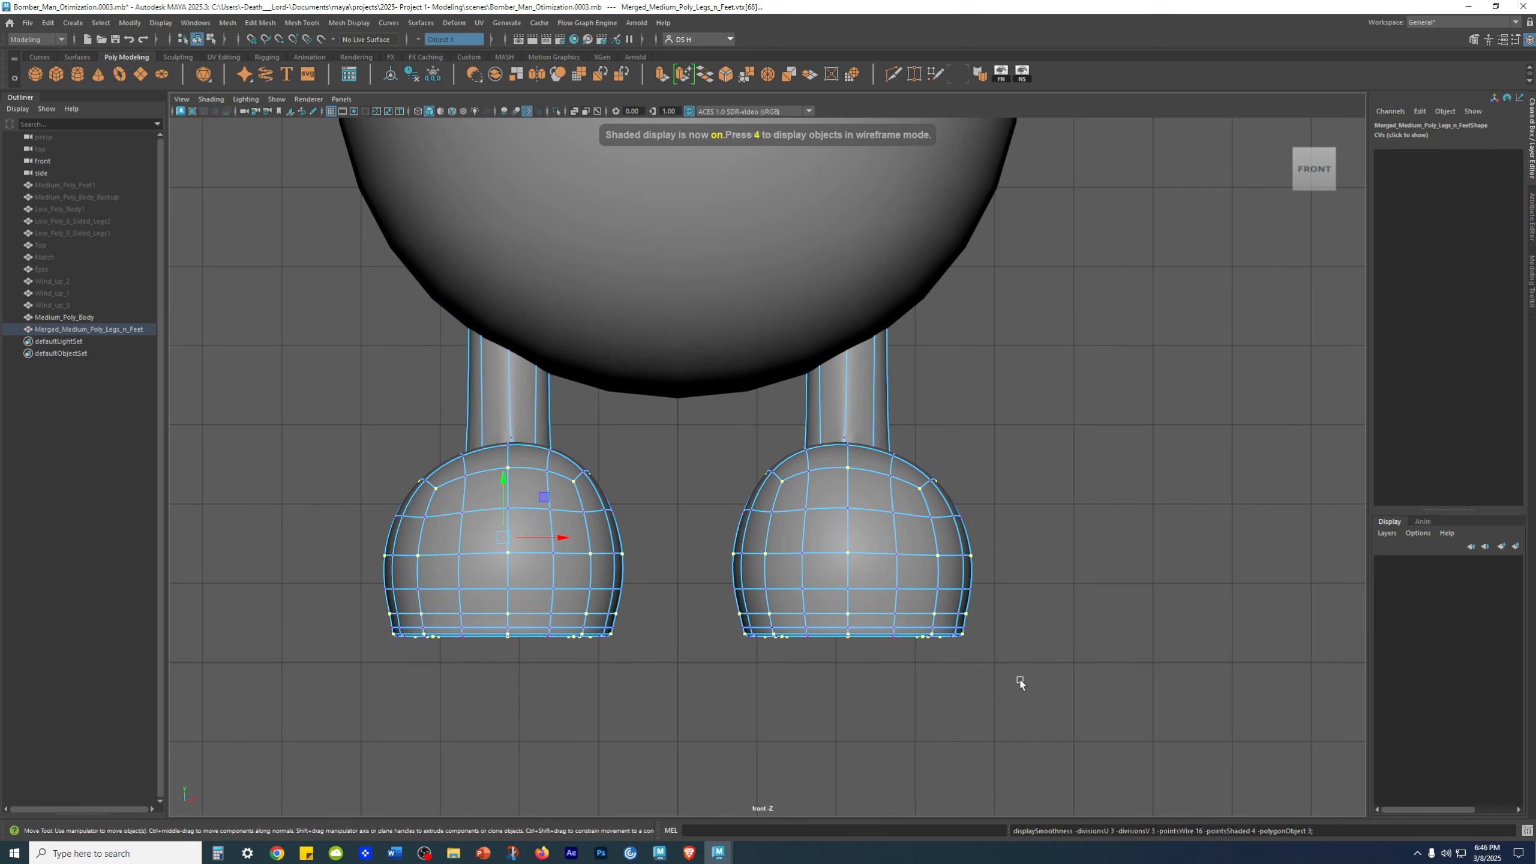
{"action": "key", "text": "1"}
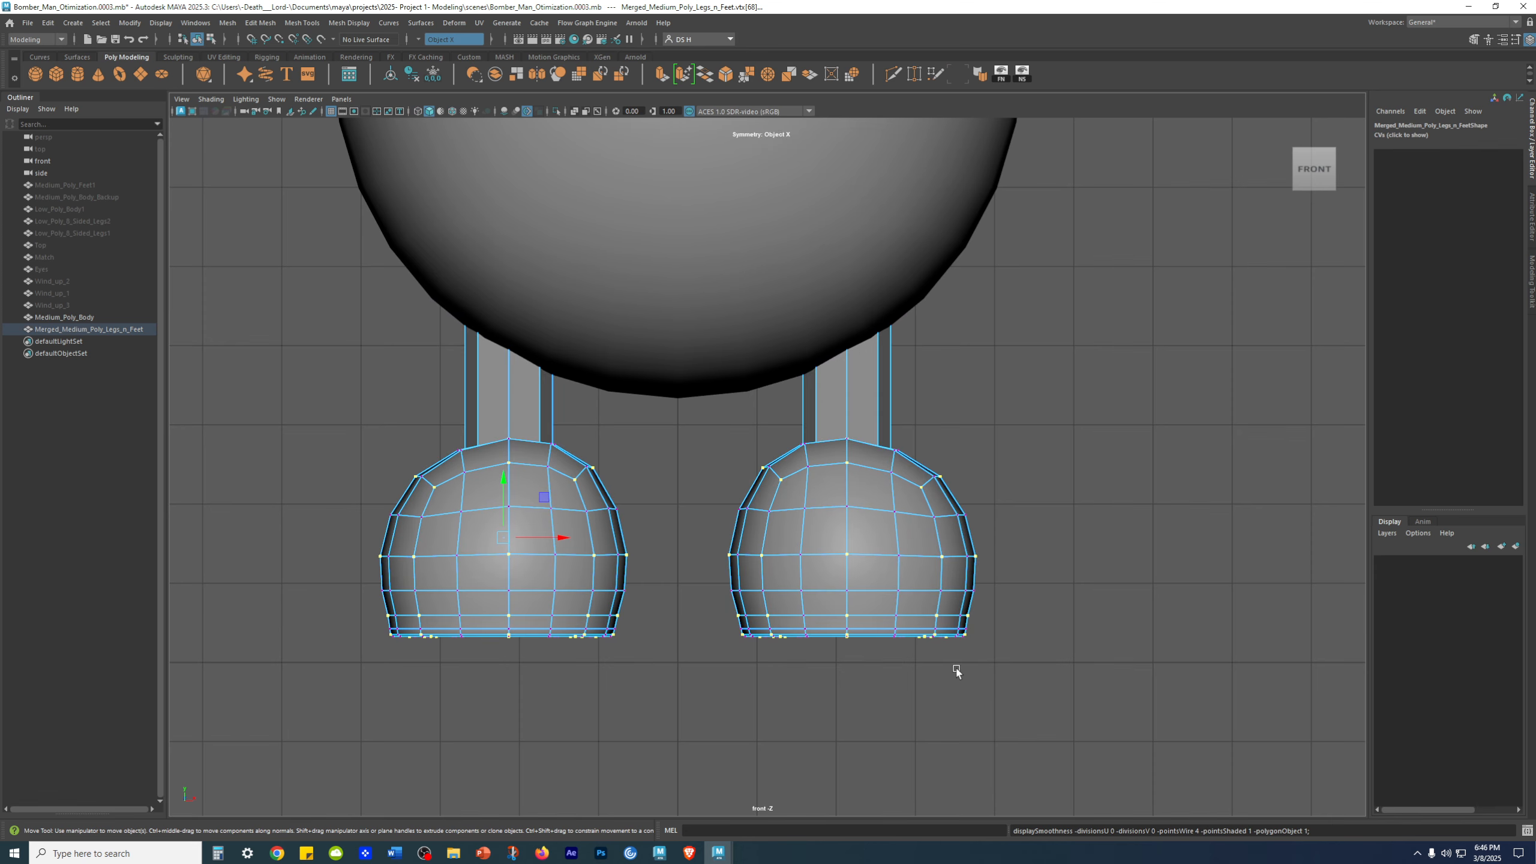
In front wireframe display, select all vertices of the positive-X leg and foot, with object X symmetry including the opposite side
{"action": "key", "text": "4"}
{"action": "left_click_drag", "start_coordinate": [979, 704], "coordinate": [713, 306]}
{"action": "left_click_drag", "start_coordinate": [1139, 749], "coordinate": [707, 231]}
{"action": "scroll", "coordinate": [930, 520], "scroll_direction": "up", "scroll_amount": 5}
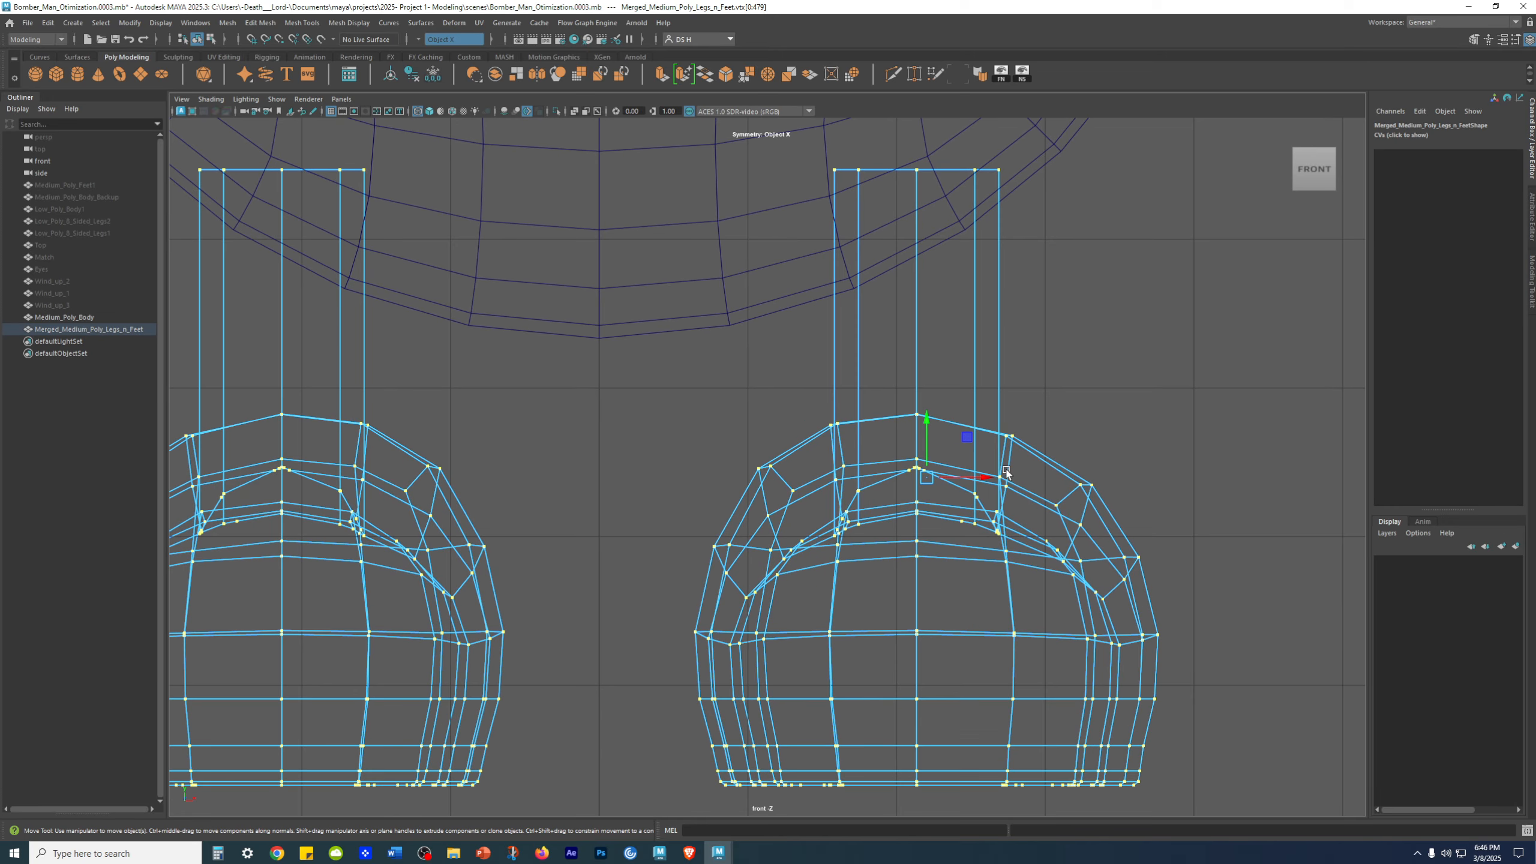
{"action": "scroll", "coordinate": [994, 508], "scroll_direction": "down", "scroll_amount": 5}
Examine the leg's upper edges against the body's edge loops from several angles in the perspective view of the four-view layout
{"action": "key", "text": "space"}
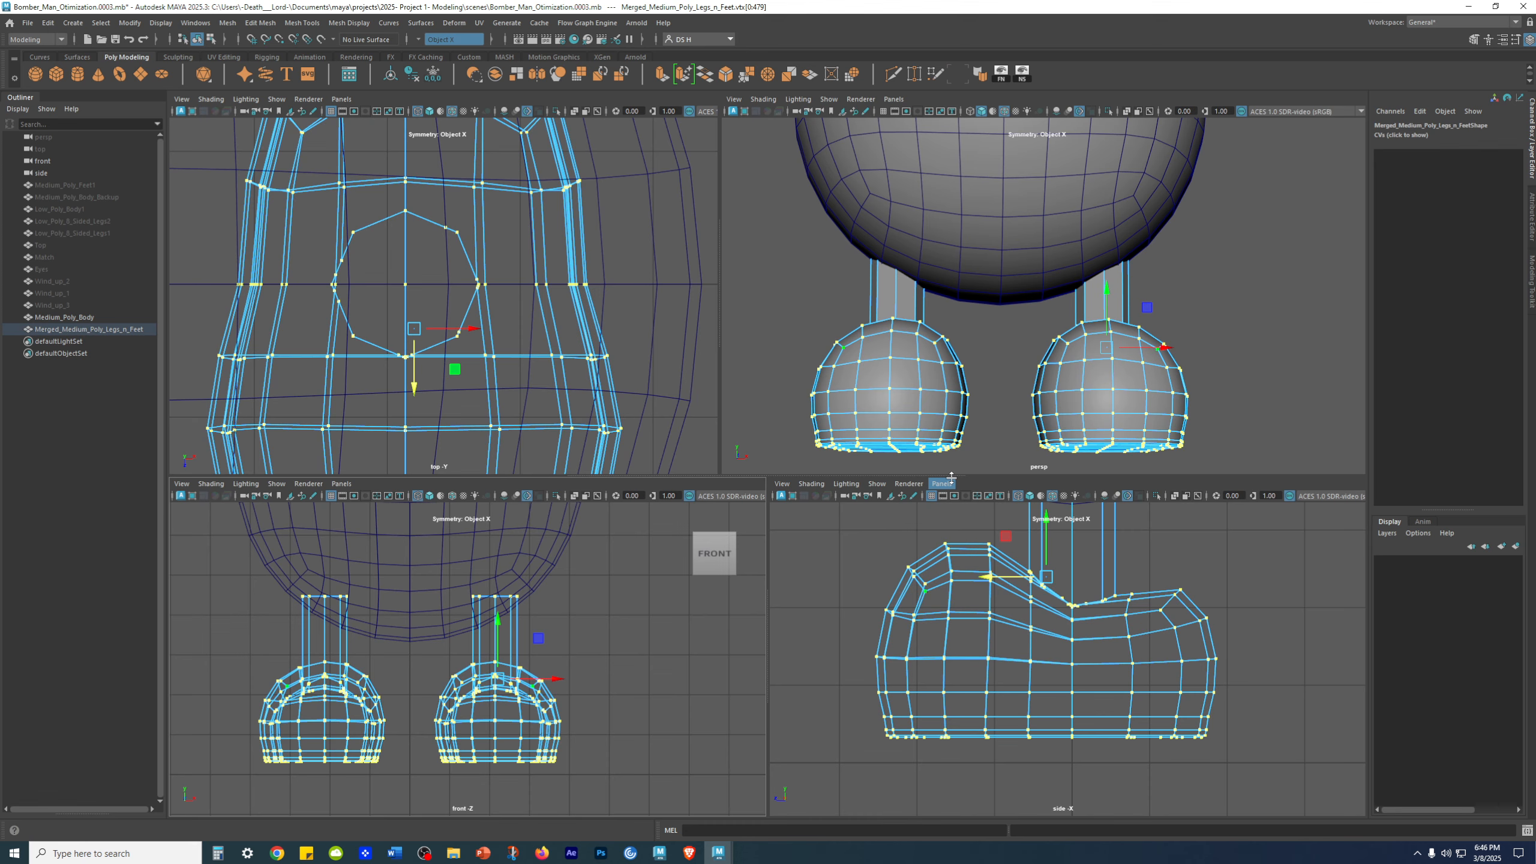
{"action": "scroll", "coordinate": [1025, 298], "scroll_direction": "up", "scroll_amount": 10}
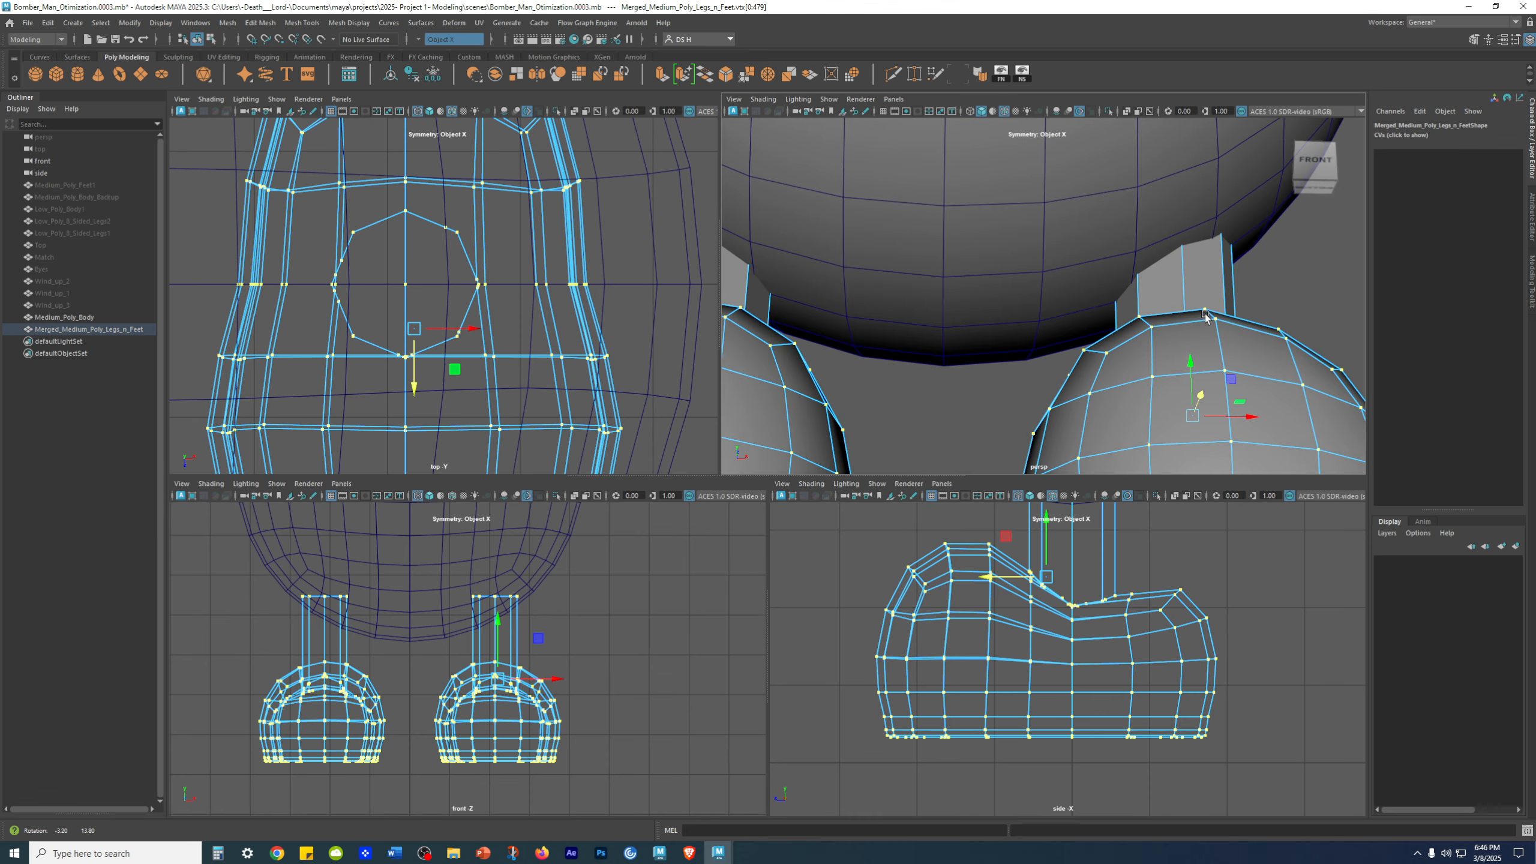
{"action": "scroll", "coordinate": [1077, 250], "scroll_direction": "up", "scroll_amount": 8}
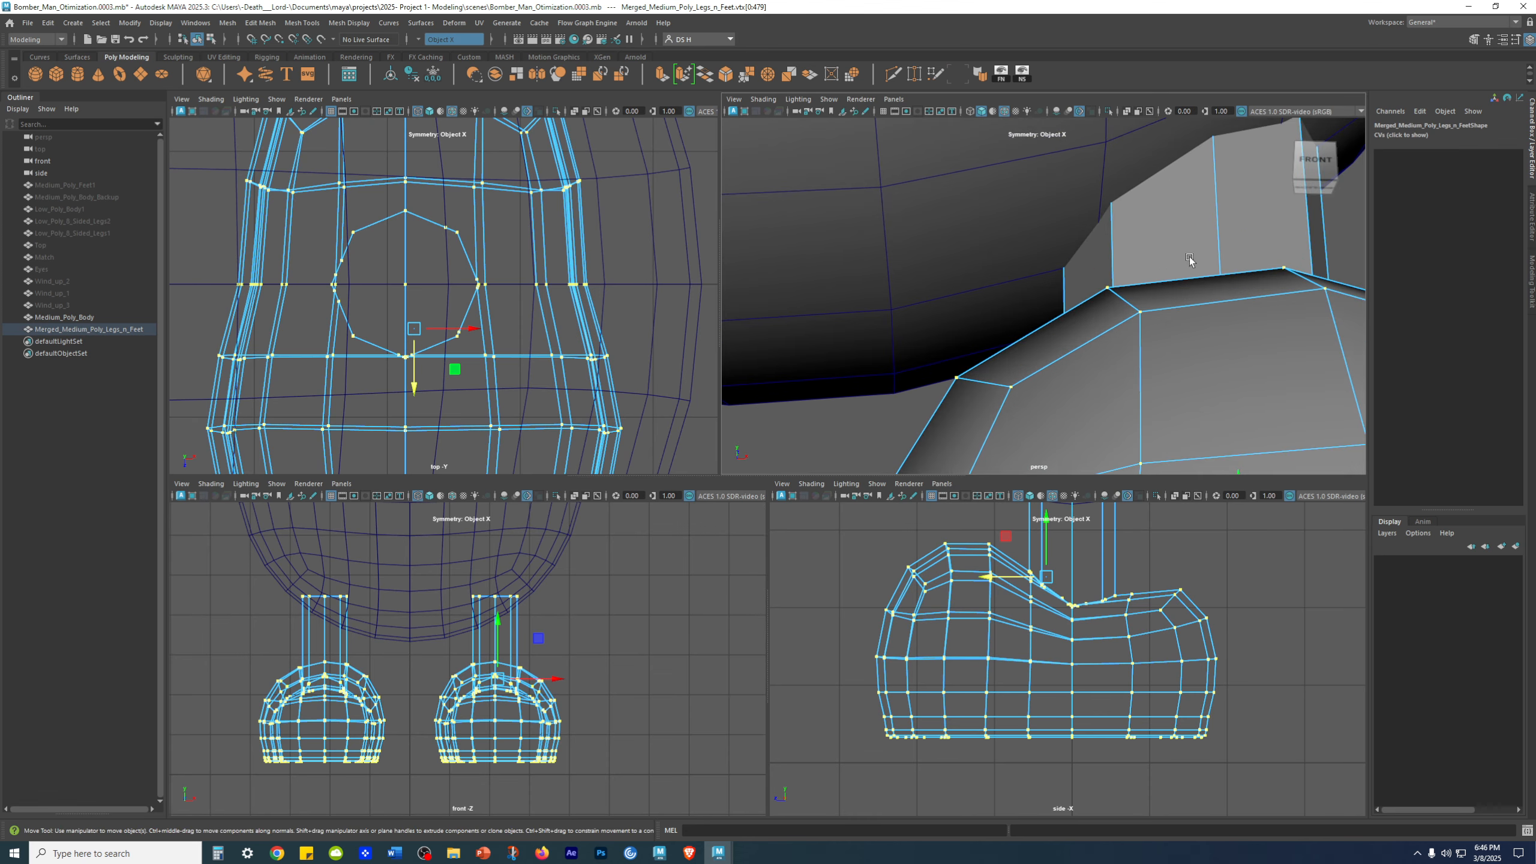
{"action": "left_click_drag", "start_coordinate": [1178, 311], "coordinate": [976, 336], "text": "alt"}
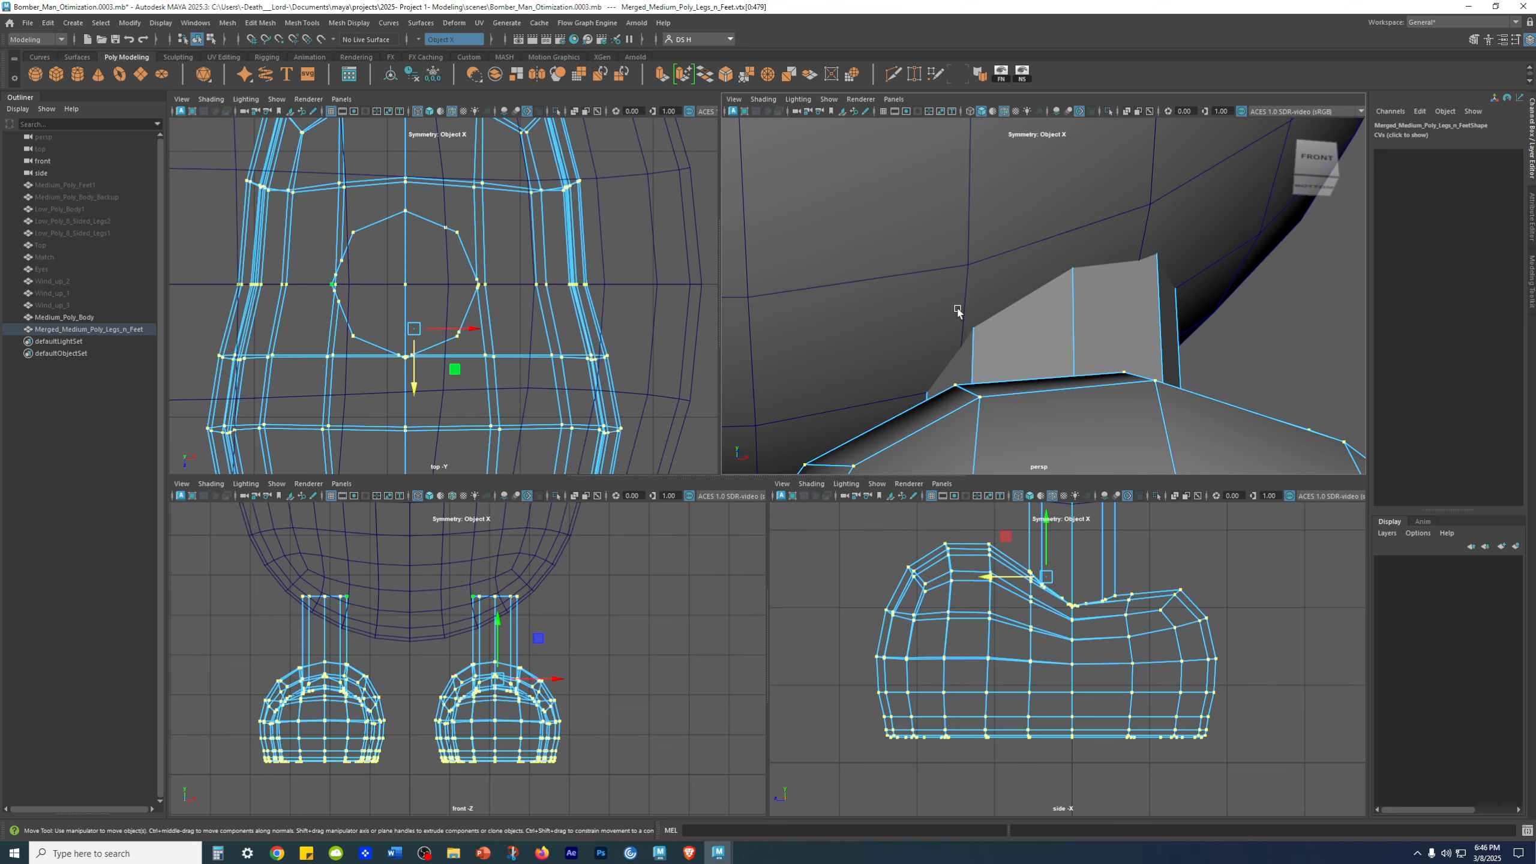
{"action": "scroll", "coordinate": [1168, 298], "scroll_direction": "up", "scroll_amount": 3}
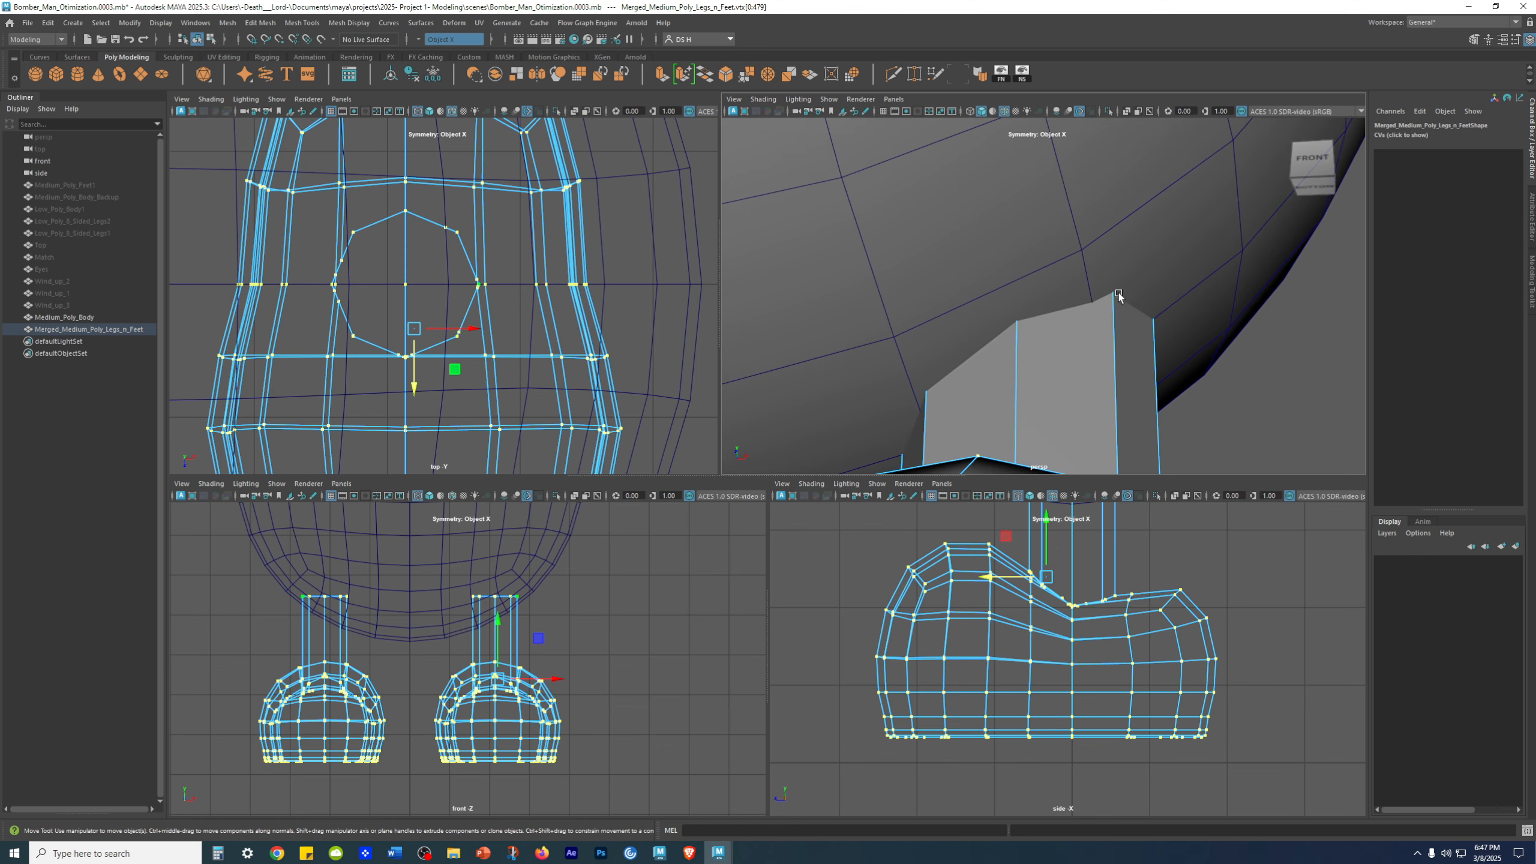
{"action": "left_click_drag", "start_coordinate": [1088, 309], "coordinate": [976, 282], "text": "alt"}
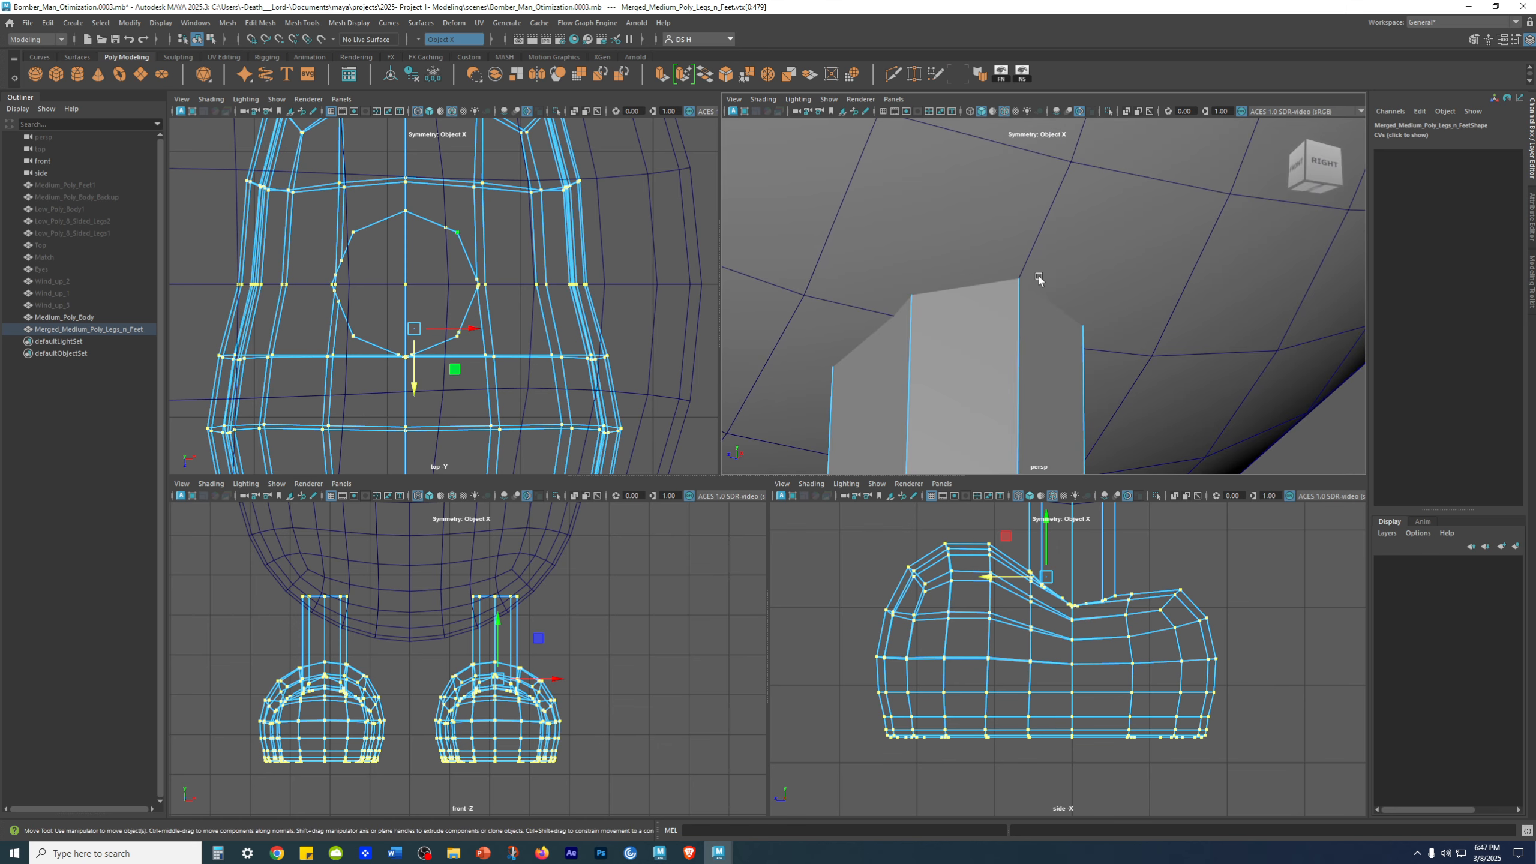
{"action": "left_click_drag", "start_coordinate": [1214, 355], "coordinate": [1106, 259], "text": "alt"}
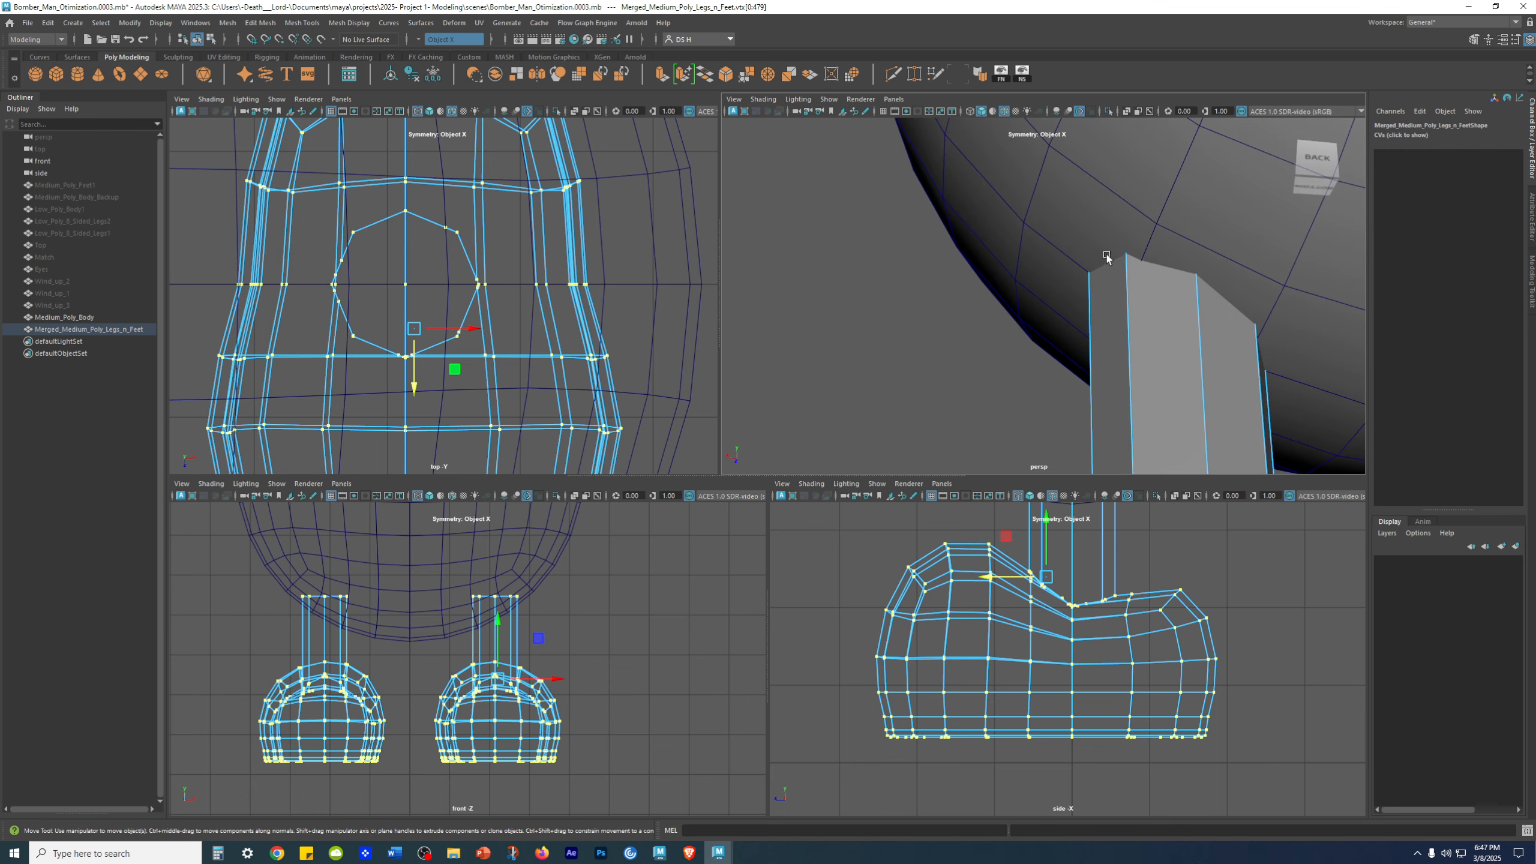
{"action": "left_click_drag", "start_coordinate": [1241, 328], "coordinate": [1094, 355], "text": "alt"}
{"action": "right_click_drag", "start_coordinate": [396, 642], "coordinate": [444, 663], "text": "alt"}
{"action": "middle_click_drag", "start_coordinate": [444, 663], "coordinate": [518, 633], "text": "alt"}
{"action": "left_click_drag", "start_coordinate": [943, 290], "coordinate": [1022, 279], "text": "alt"}
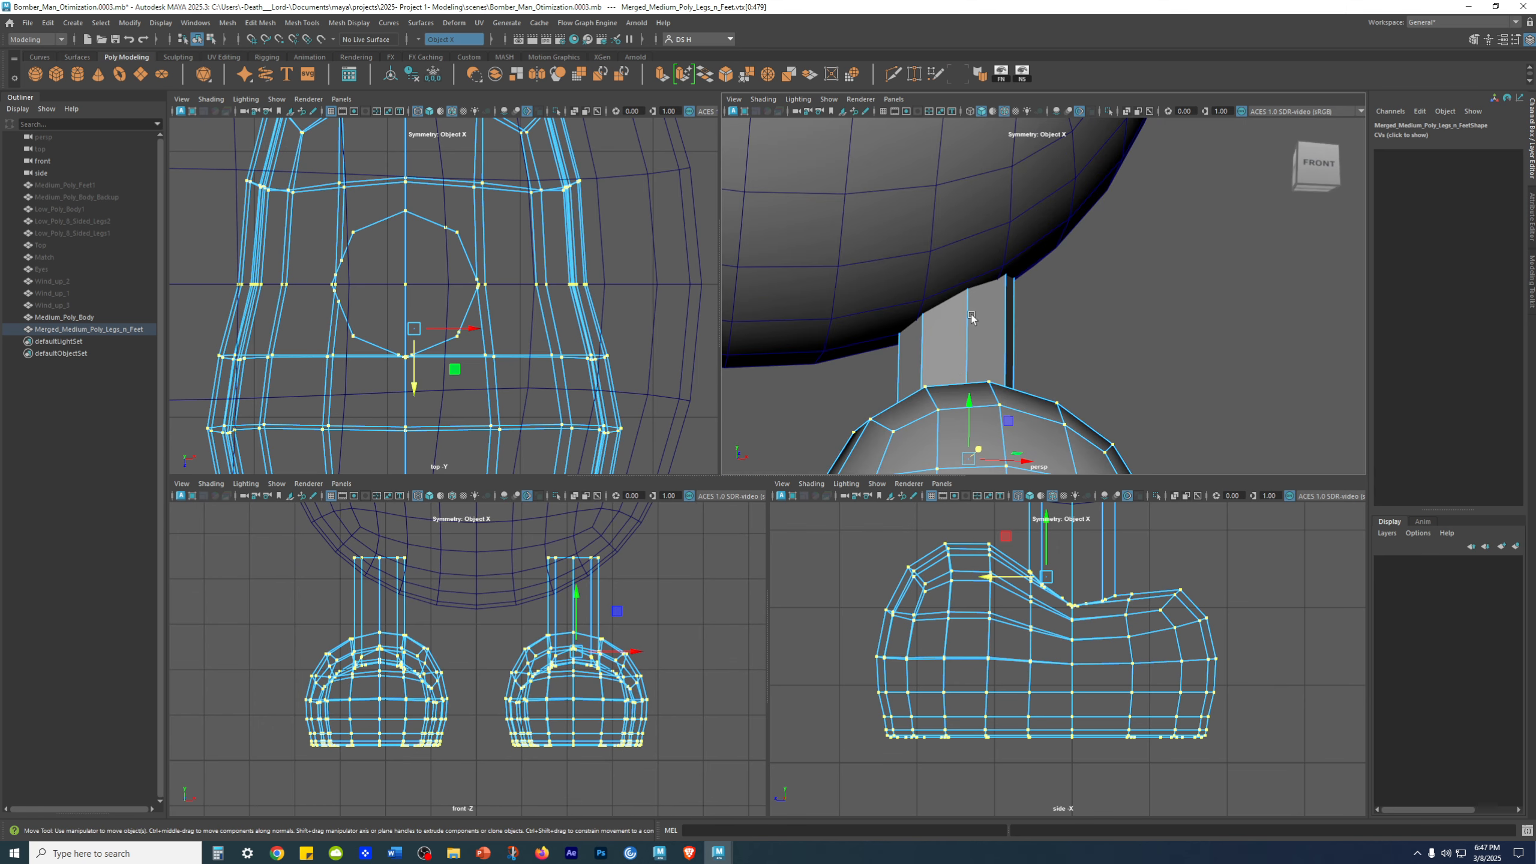
Hide the Channel Box and enlarge the top and perspective views, with the perspective view framed on the leg-body junction
{"action": "left_click_drag", "start_coordinate": [916, 477], "coordinate": [913, 499]}
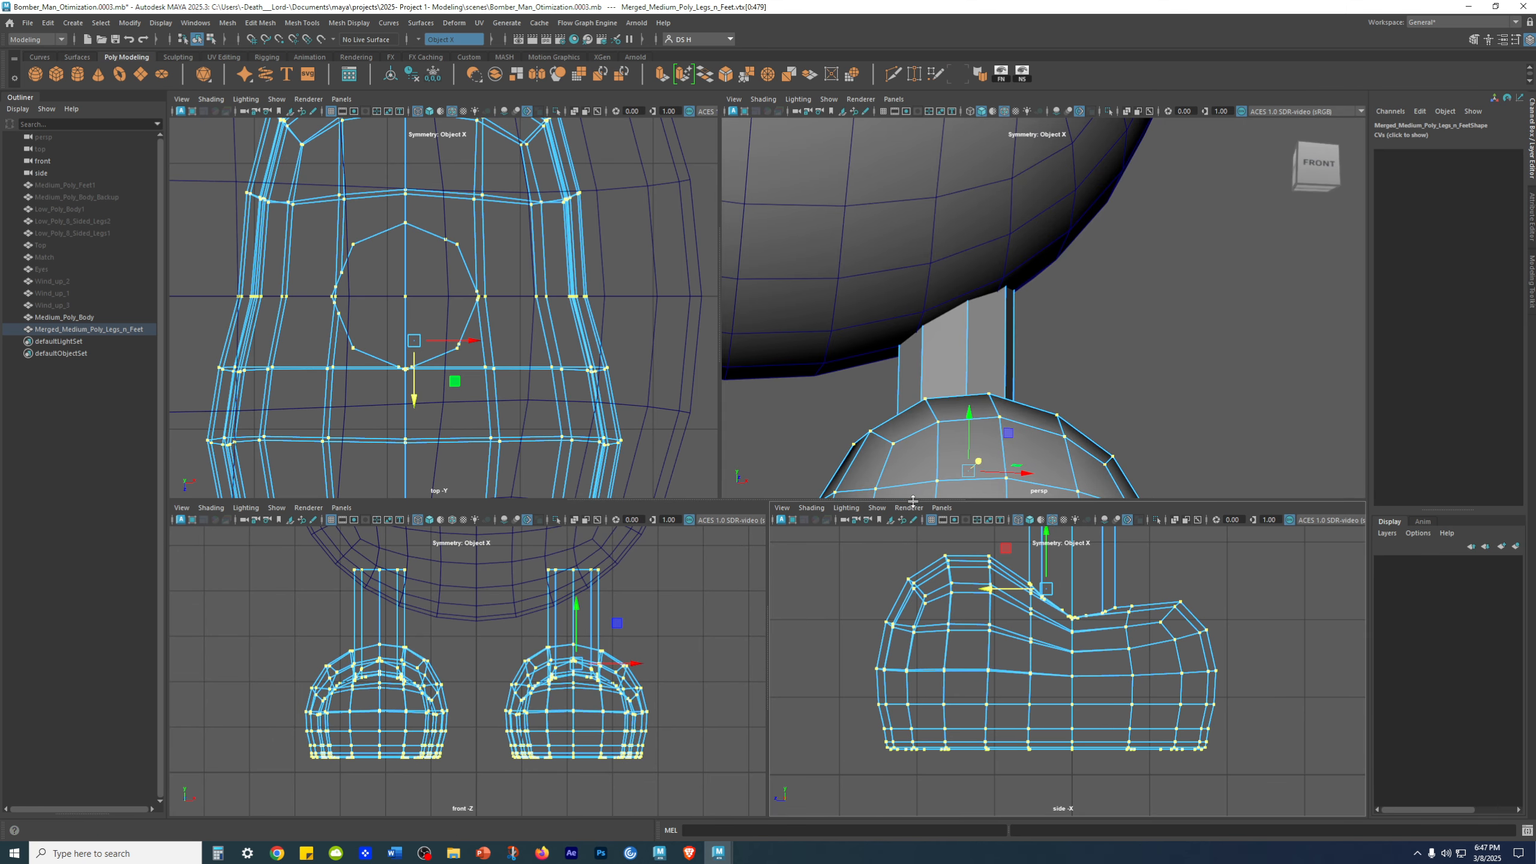
{"action": "left_click", "coordinate": [1530, 136]}
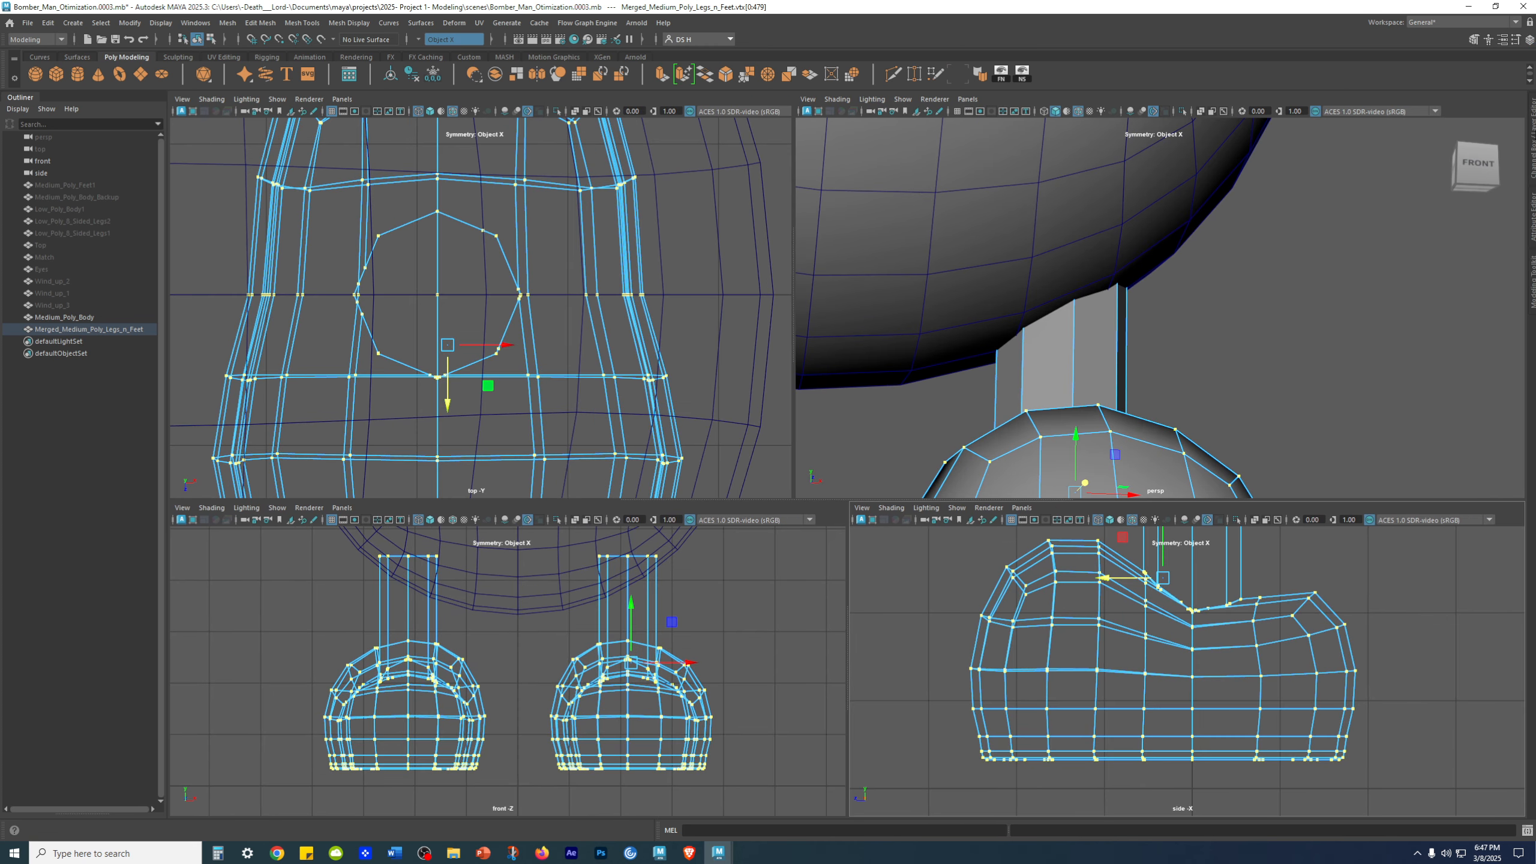
{"action": "left_click_drag", "start_coordinate": [1096, 311], "coordinate": [1073, 342], "text": "alt"}
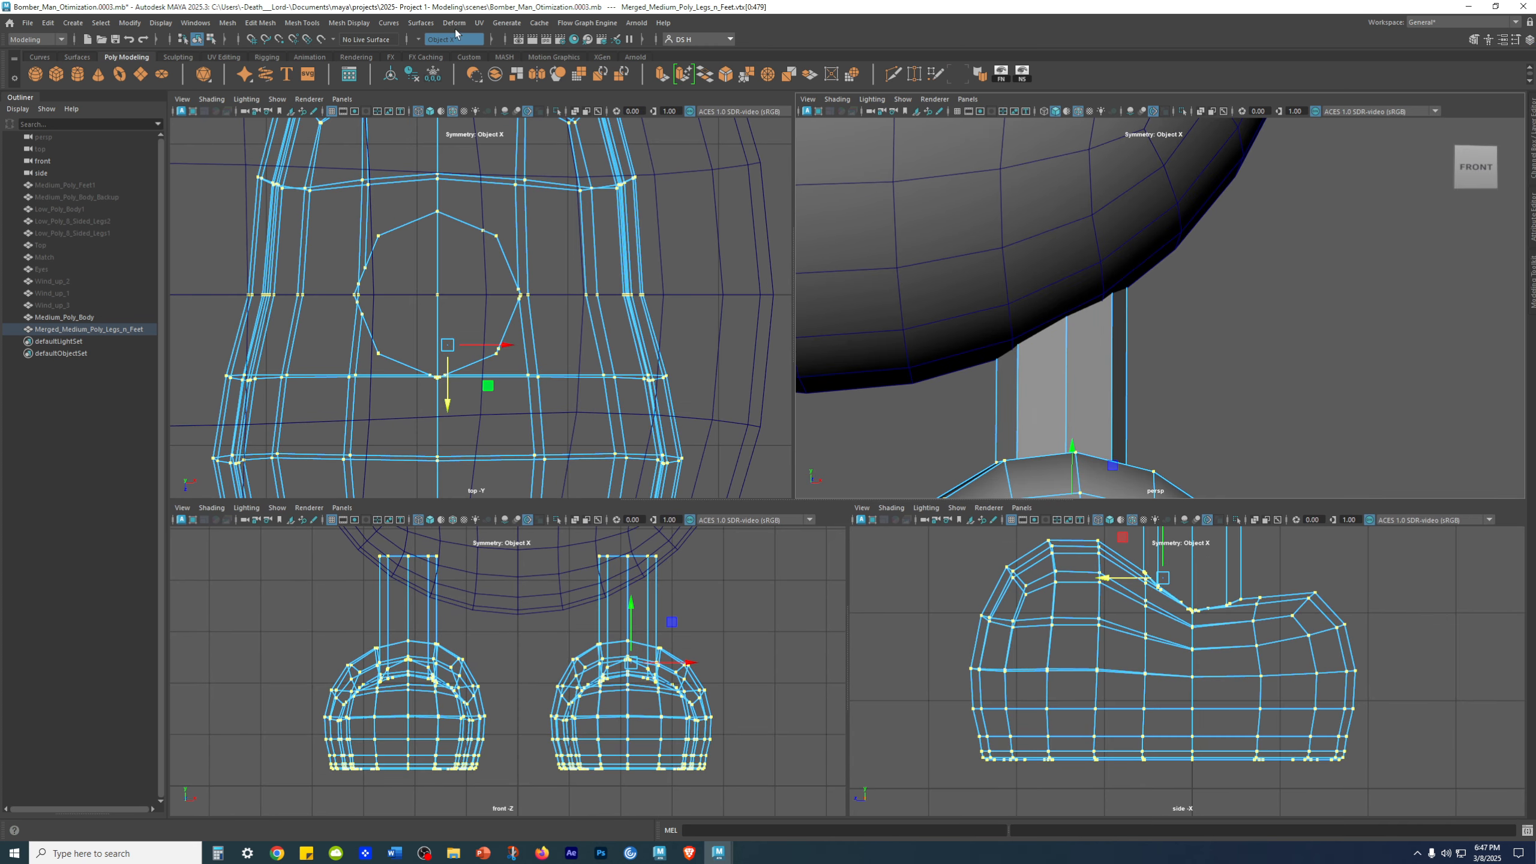
{"action": "middle_click_drag", "start_coordinate": [1136, 337], "coordinate": [1144, 212], "text": "alt"}
{"action": "right_click_drag", "start_coordinate": [1145, 212], "coordinate": [1145, 345], "text": "alt"}
{"action": "left_click_drag", "start_coordinate": [1144, 345], "coordinate": [1149, 302], "text": "alt"}
{"action": "right_click_drag", "start_coordinate": [1148, 302], "coordinate": [1083, 316], "text": "alt"}
{"action": "middle_click_drag", "start_coordinate": [1088, 340], "coordinate": [1119, 373], "text": "alt"}
{"action": "key", "text": "space"}
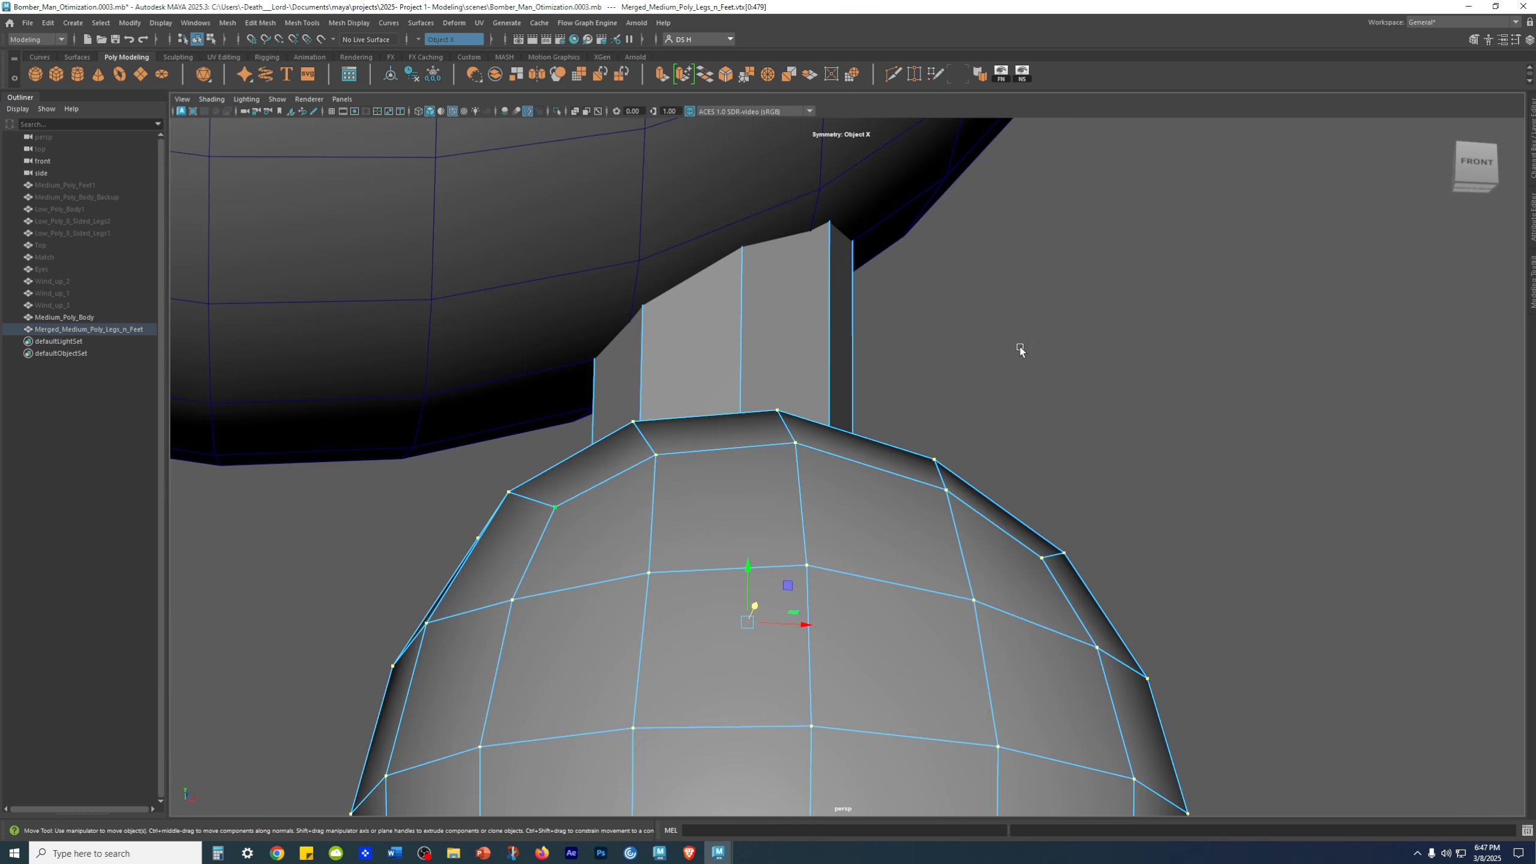
{"action": "key", "text": "space"}
{"action": "left_click_drag", "start_coordinate": [877, 503], "coordinate": [877, 663]}
Try moving the selected leg and foot vertices inward along X by about 0.041, check the leg-body junction, and undo the move
{"action": "scroll", "coordinate": [1008, 322], "scroll_direction": "up", "scroll_amount": 4}
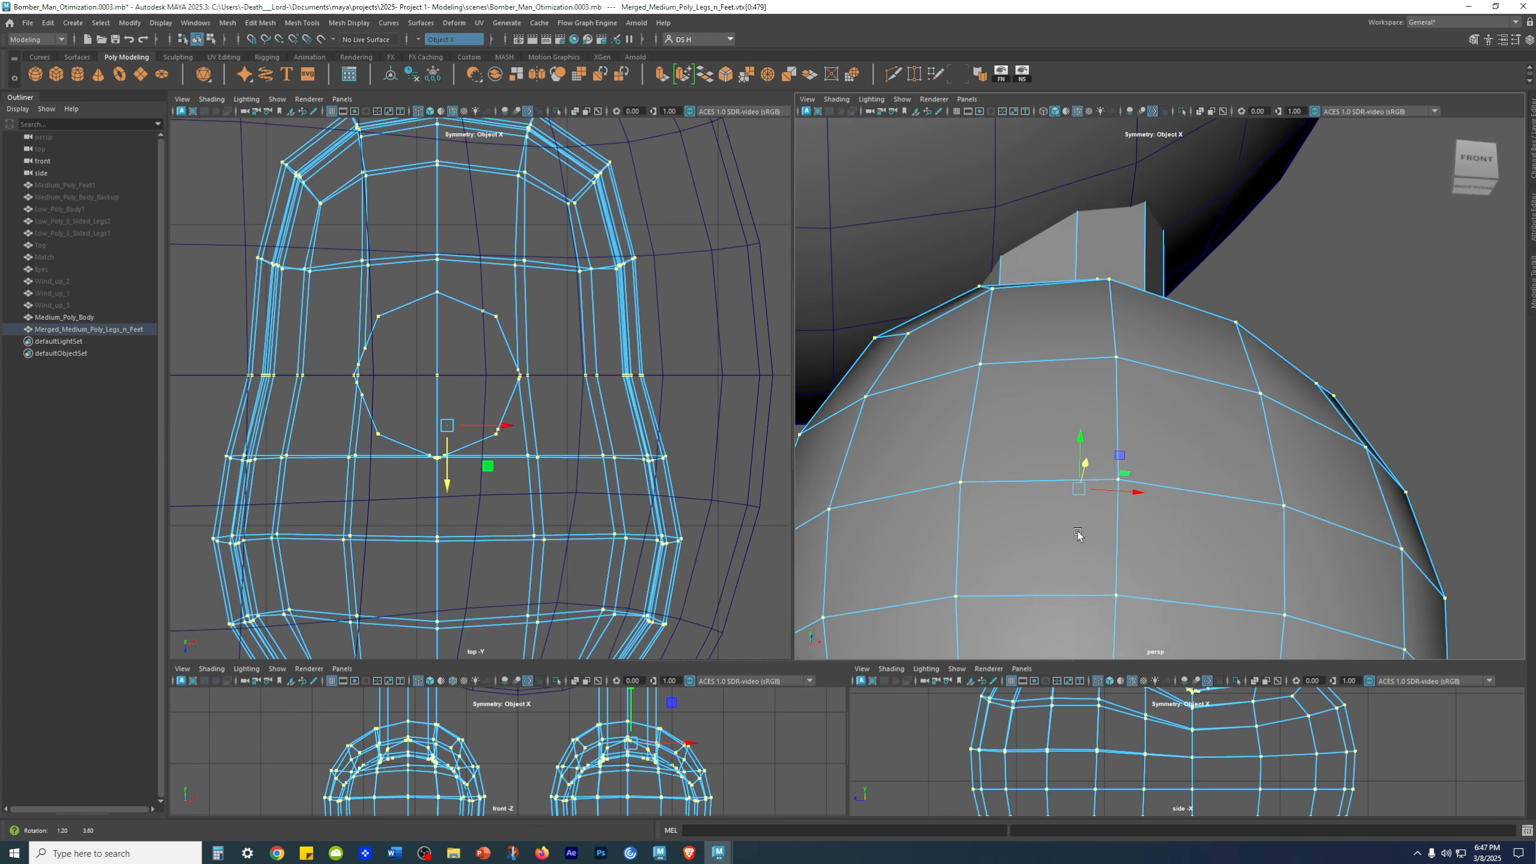
{"action": "middle_click_drag", "start_coordinate": [1009, 321], "coordinate": [1118, 337], "text": "alt"}
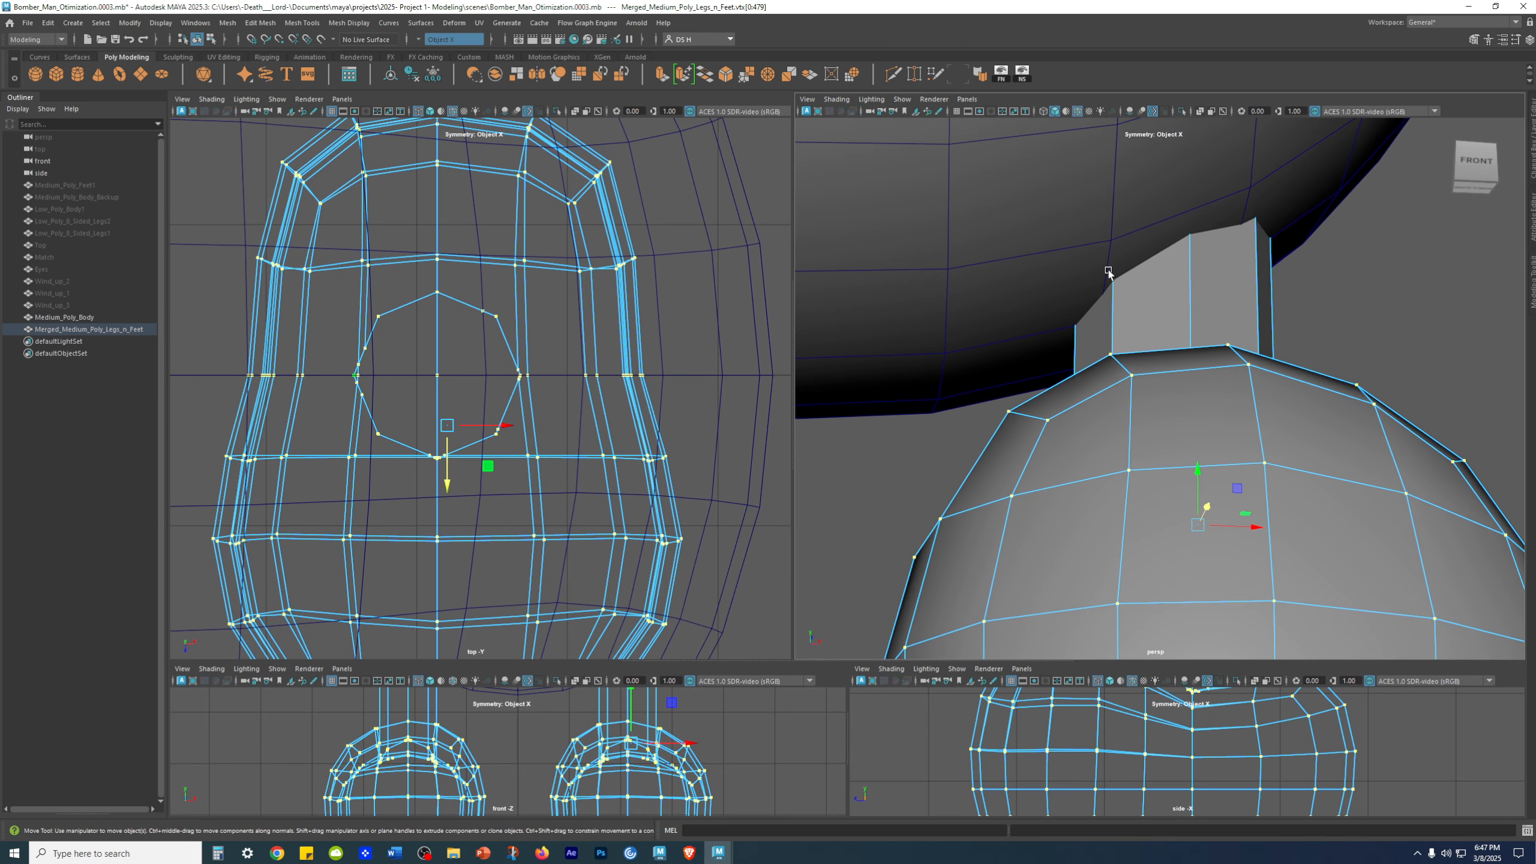
{"action": "left_click_drag", "start_coordinate": [1256, 530], "coordinate": [1245, 528]}
{"action": "scroll", "coordinate": [1245, 520], "scroll_direction": "up", "scroll_amount": 5}
{"action": "left_click_drag", "start_coordinate": [933, 343], "coordinate": [977, 346], "text": "alt"}
{"action": "middle_click_drag", "start_coordinate": [977, 346], "coordinate": [1152, 473], "text": "alt"}
{"action": "scroll", "coordinate": [1141, 495], "scroll_direction": "up", "scroll_amount": 3}
{"action": "key", "text": "ctrl+z"}
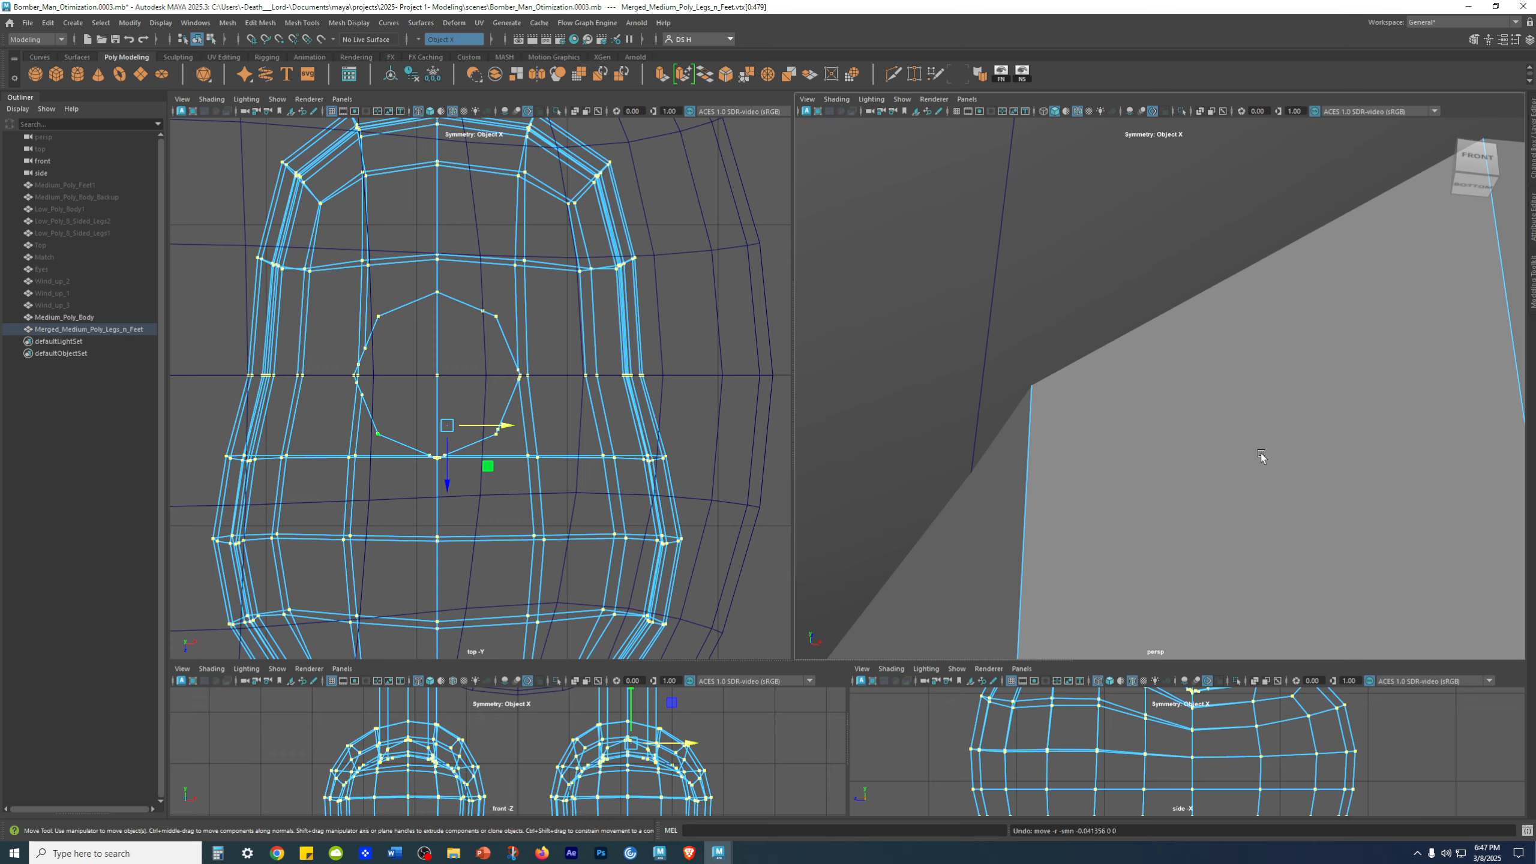
Try another slight inward X move of the leg and foot vertices, check the leg corner against the body's edge, and undo it
{"action": "scroll", "coordinate": [1231, 456], "scroll_direction": "down", "scroll_amount": 3}
{"action": "left_click_drag", "start_coordinate": [1141, 491], "coordinate": [1059, 484], "text": "alt"}
{"action": "middle_click_drag", "start_coordinate": [1183, 490], "coordinate": [1104, 343], "text": "alt"}
{"action": "scroll", "coordinate": [1197, 561], "scroll_direction": "down", "scroll_amount": 3}
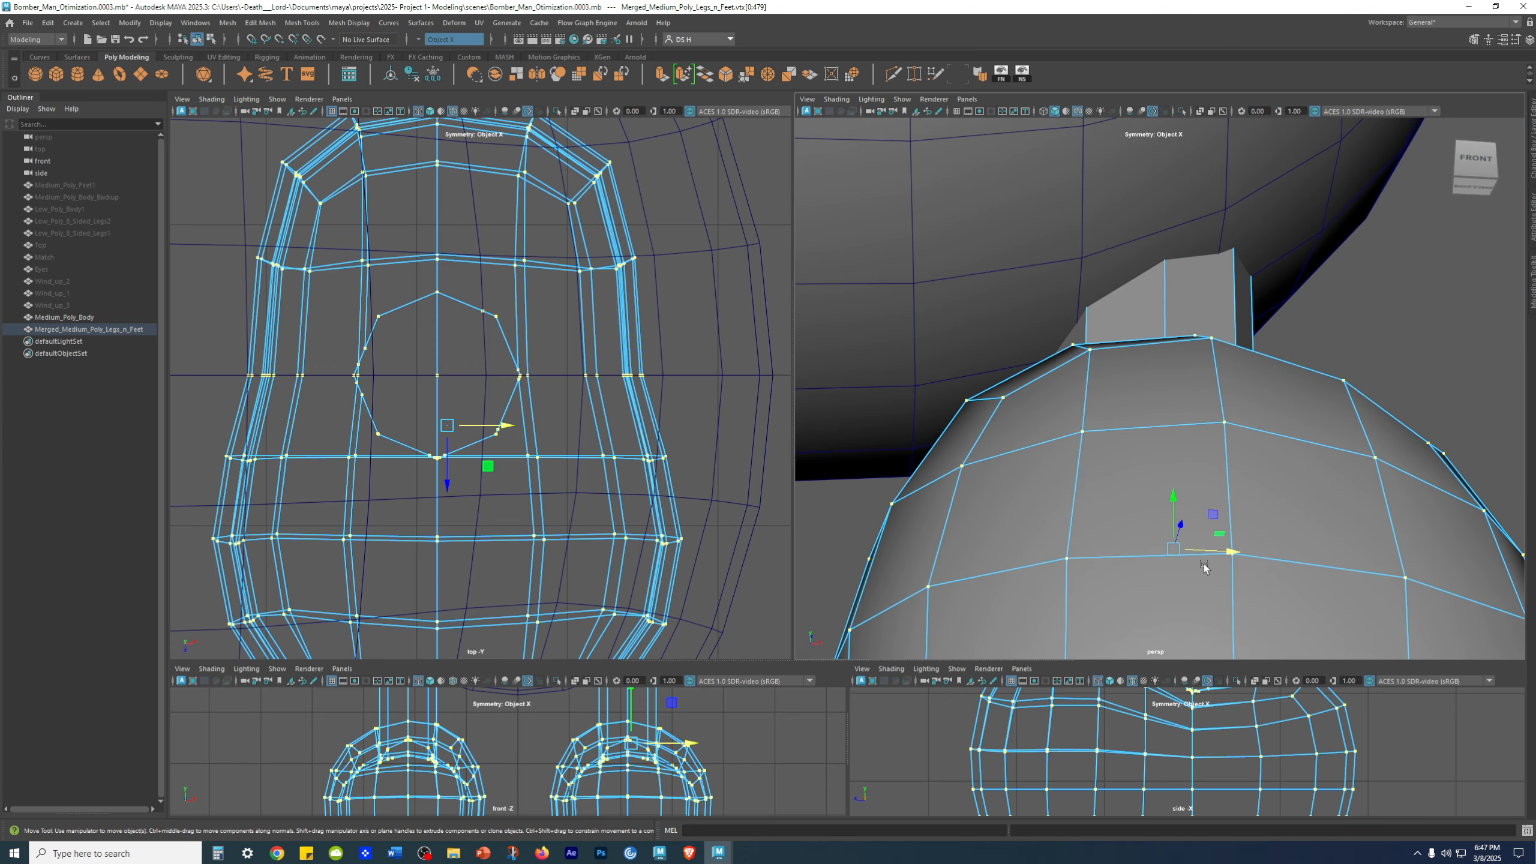
{"action": "left_click_drag", "start_coordinate": [1234, 553], "coordinate": [1225, 552]}
{"action": "left_click_drag", "start_coordinate": [1025, 306], "coordinate": [1251, 418], "text": "alt"}
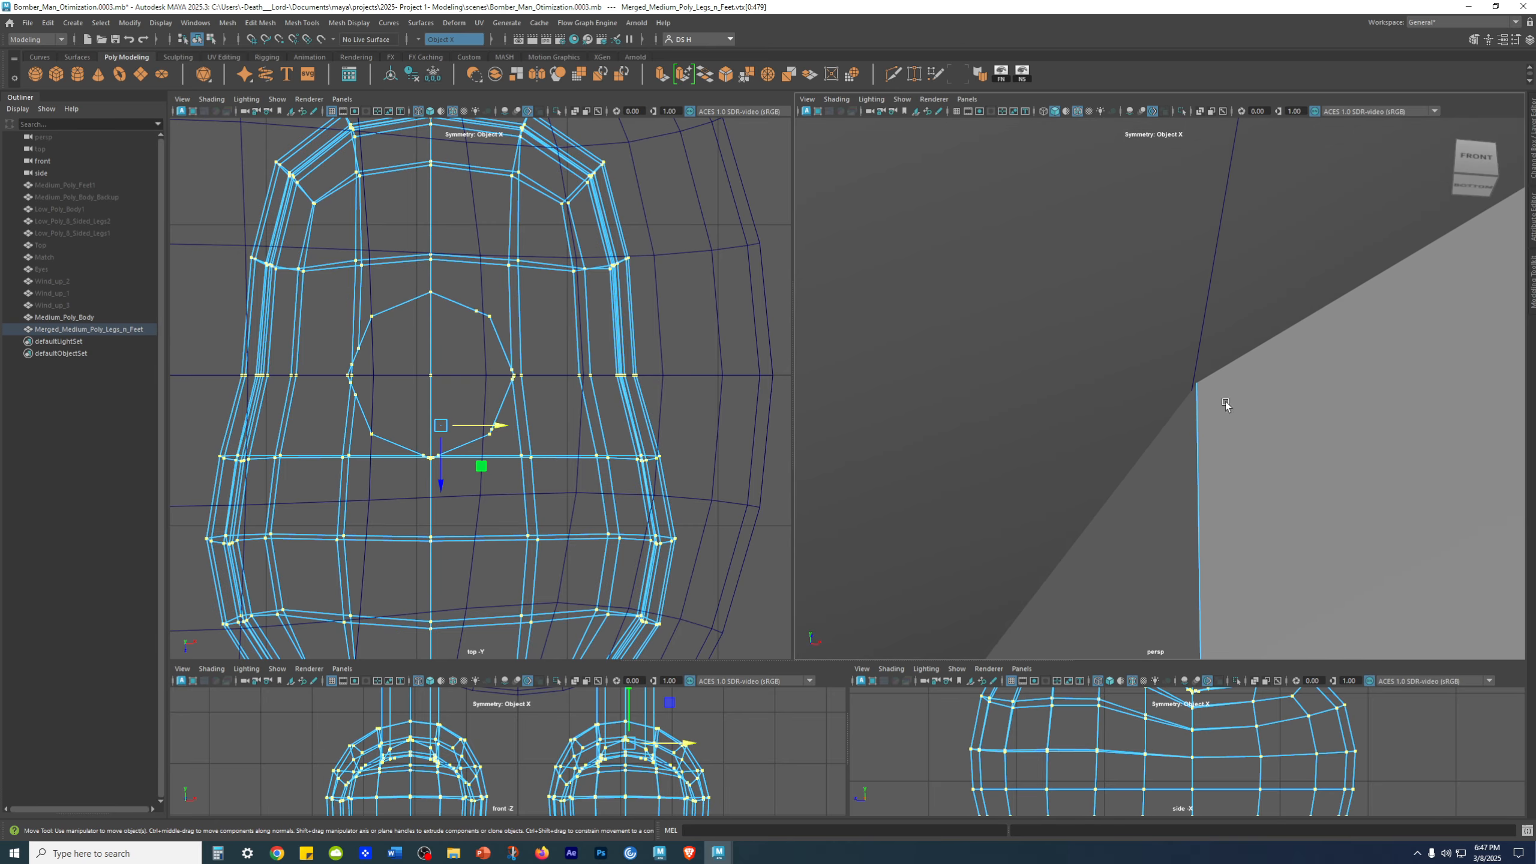
{"action": "right_click_drag", "start_coordinate": [1226, 402], "coordinate": [1054, 404], "text": "alt"}
{"action": "mouse_move", "coordinate": [1279, 469]}
{"action": "right_mouse_down", "text": "alt"}
{"action": "mouse_move", "coordinate": [1052, 429]}
{"action": "mouse_move", "coordinate": [1076, 424]}
{"action": "right_mouse_up", "text": "alt"}
{"action": "middle_click_drag", "start_coordinate": [1210, 493], "coordinate": [1125, 430], "text": "alt"}
{"action": "right_click_drag", "start_coordinate": [1125, 430], "coordinate": [1133, 450], "text": "alt"}
{"action": "mouse_move", "coordinate": [1133, 450]}
{"action": "left_mouse_down", "text": "alt"}
{"action": "mouse_move", "coordinate": [1164, 523]}
{"action": "mouse_move", "coordinate": [1097, 445]}
{"action": "mouse_move", "coordinate": [1081, 493]}
{"action": "mouse_move", "coordinate": [1101, 475]}
{"action": "mouse_move", "coordinate": [1118, 507]}
{"action": "mouse_move", "coordinate": [1142, 506]}
{"action": "mouse_move", "coordinate": [1142, 444]}
{"action": "left_mouse_up", "text": "alt"}
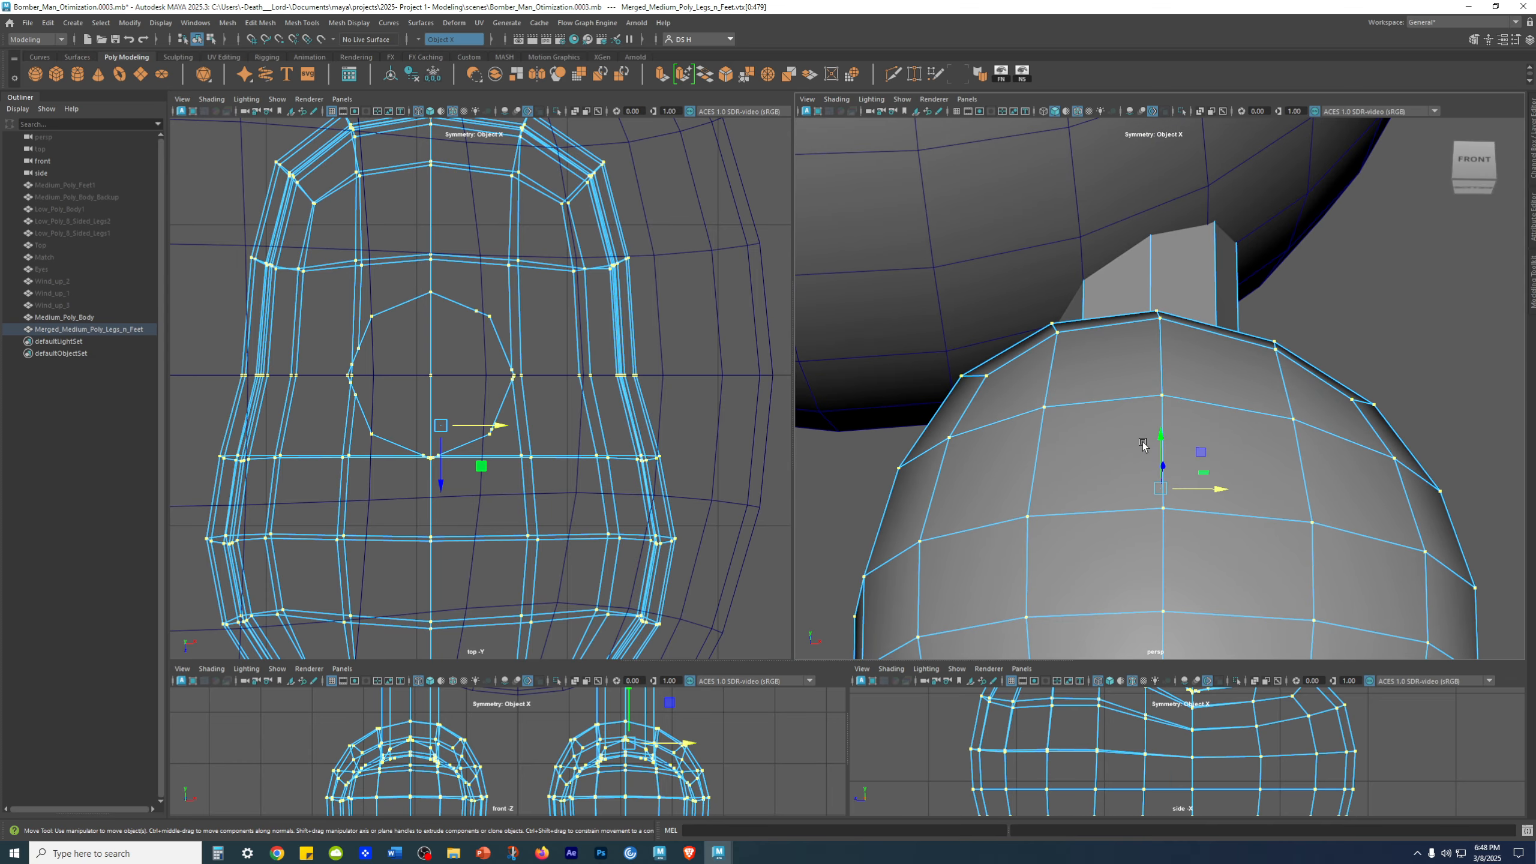
{"action": "key", "text": "space"}
{"action": "left_click_drag", "start_coordinate": [996, 451], "coordinate": [924, 579], "text": "alt"}
{"action": "key", "text": "ctrl+z"}
Move the selected leg and foot vertices inward along X by about 0.043, aligning the front inner leg corner with the body's edge
{"action": "left_click_drag", "start_coordinate": [928, 652], "coordinate": [914, 650]}
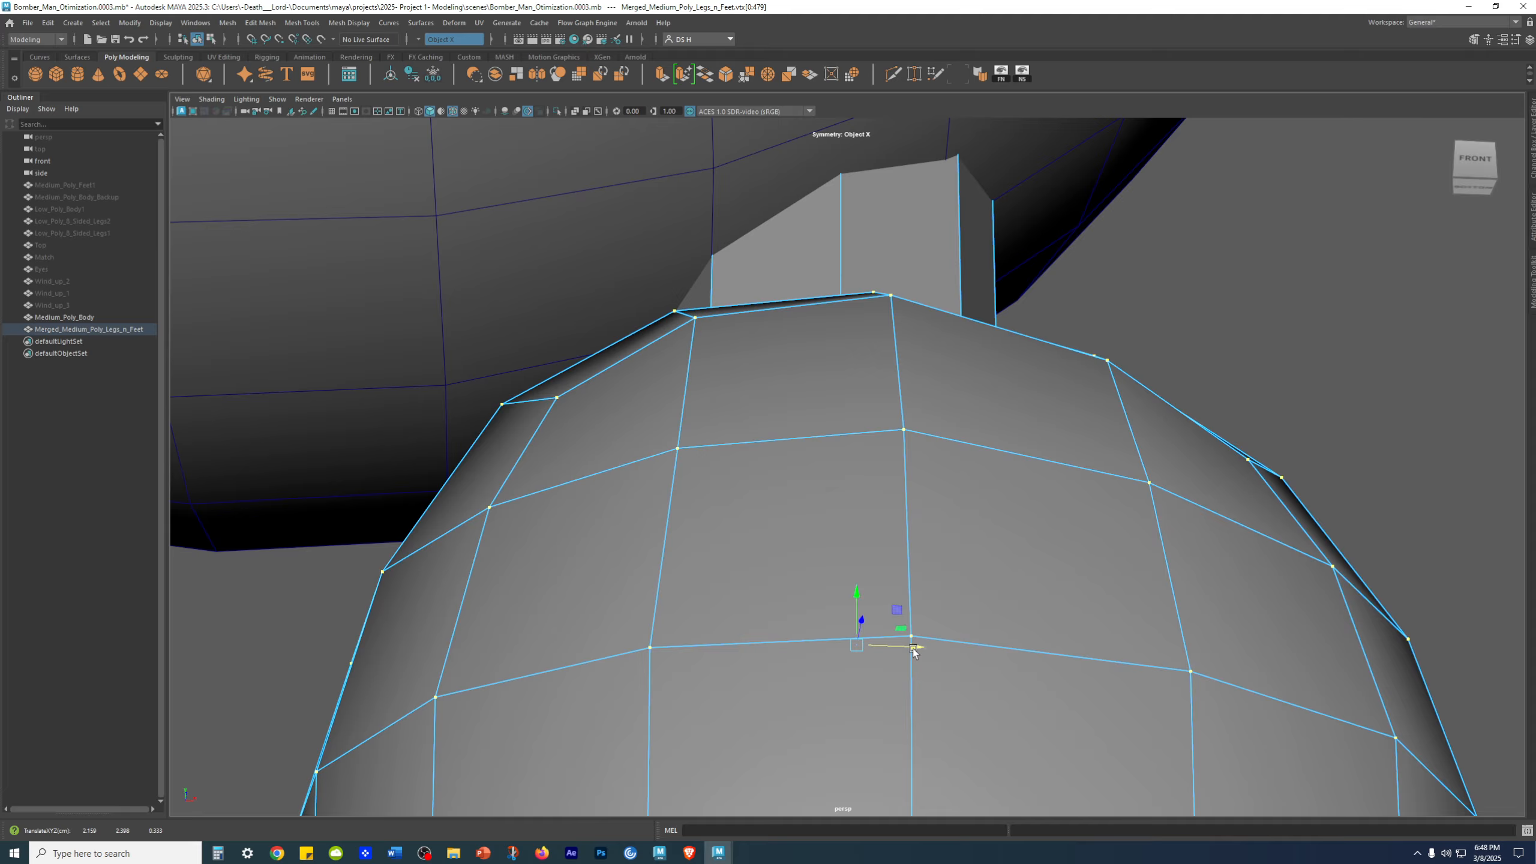
{"action": "middle_click_drag", "start_coordinate": [833, 484], "coordinate": [1001, 651], "text": "alt"}
{"action": "right_click_drag", "start_coordinate": [1000, 652], "coordinate": [1250, 604], "text": "alt"}
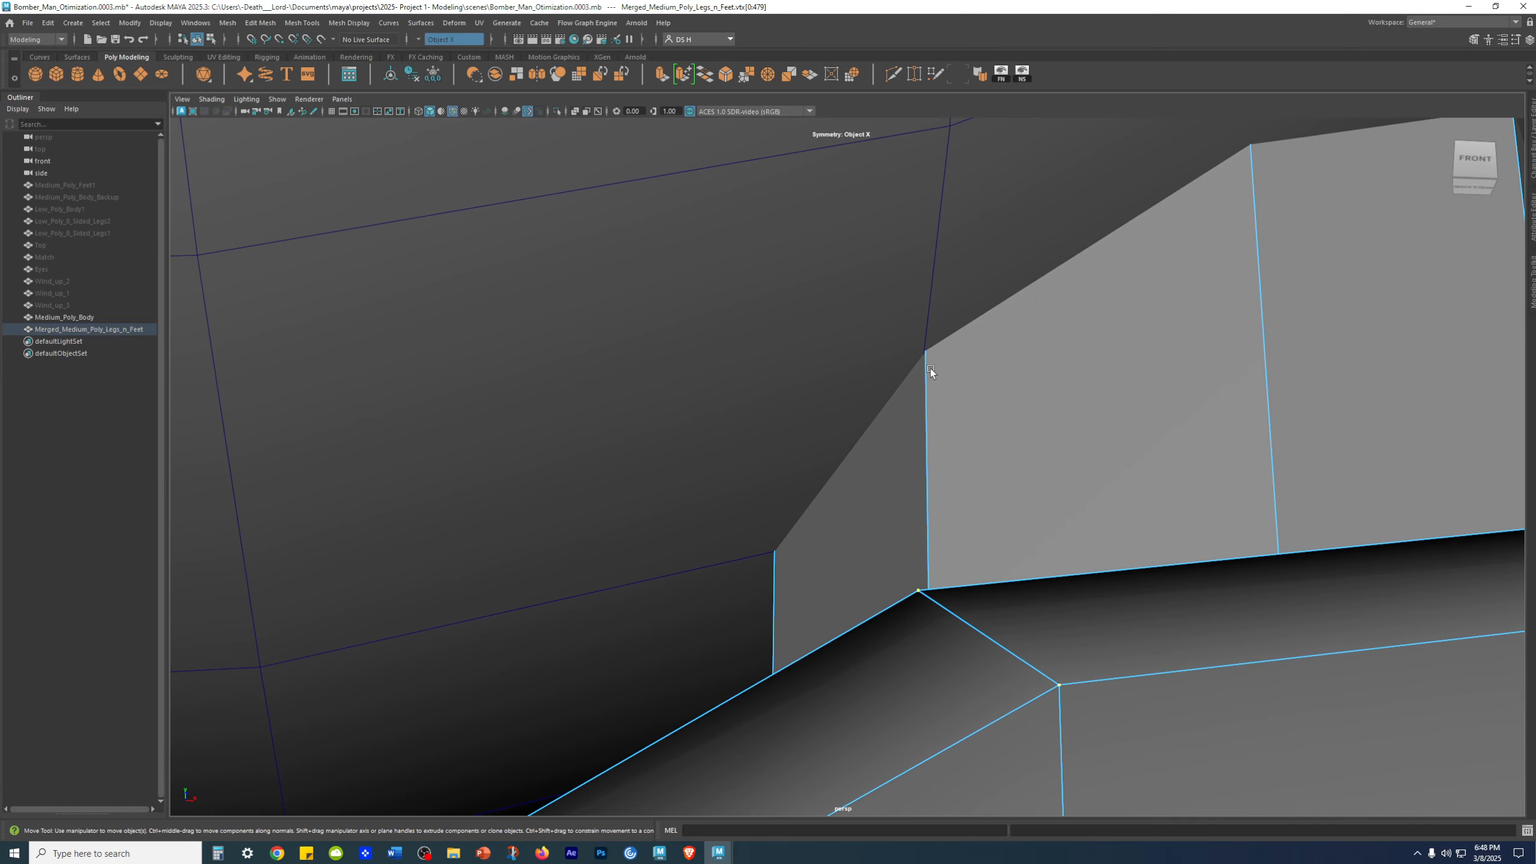
{"action": "scroll", "coordinate": [968, 424], "scroll_direction": "down", "scroll_amount": 10}
Undo and redo the last vertex move repeatedly to compare the leg and foot positions from the front and back
{"action": "key", "text": "space"}
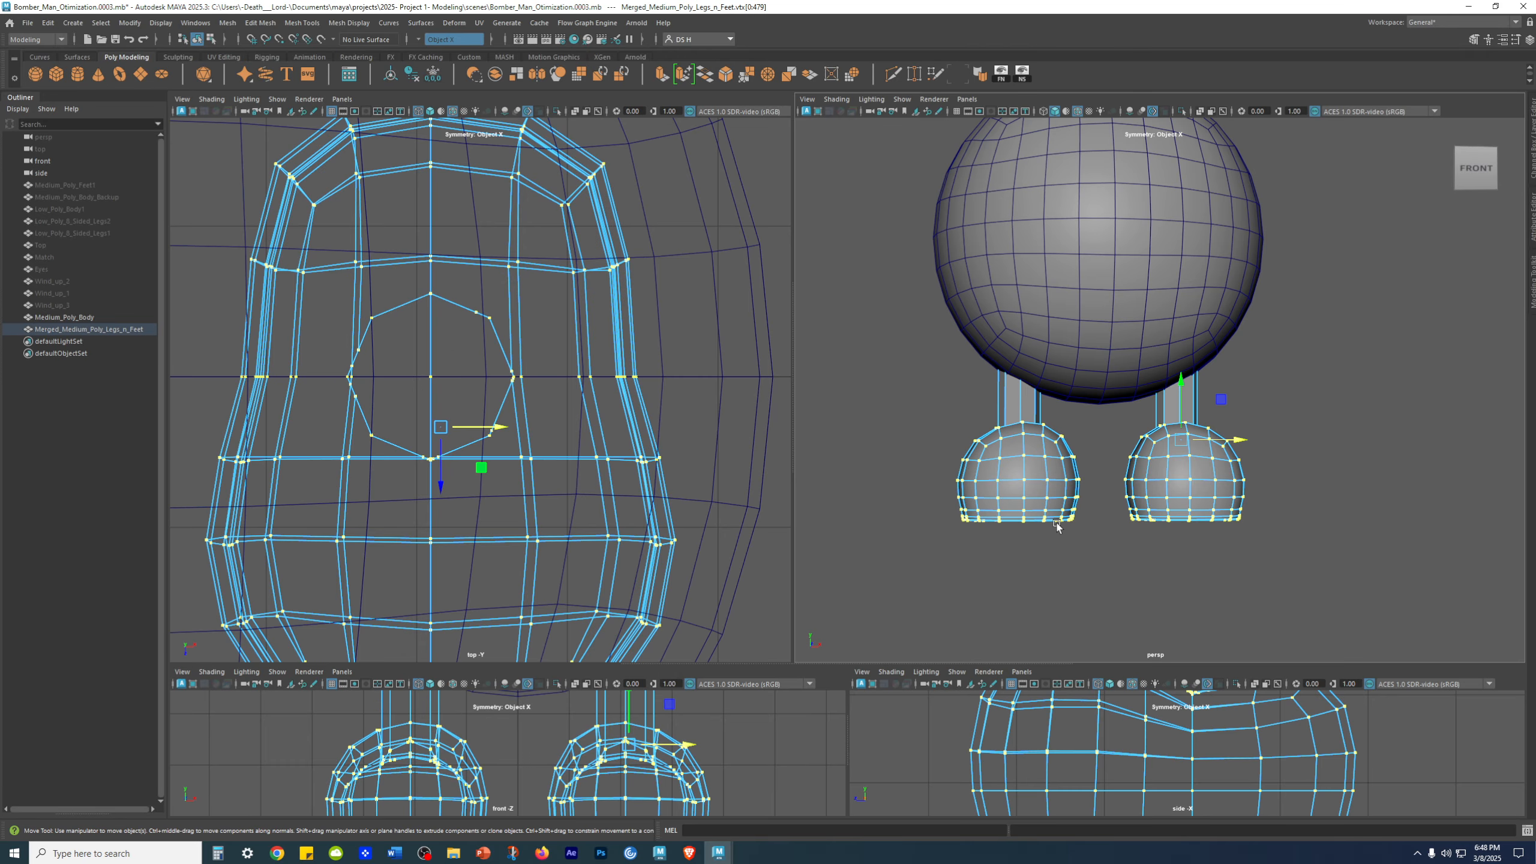
{"action": "key", "text": "space"}
{"action": "key", "text": "ctrl+z"}
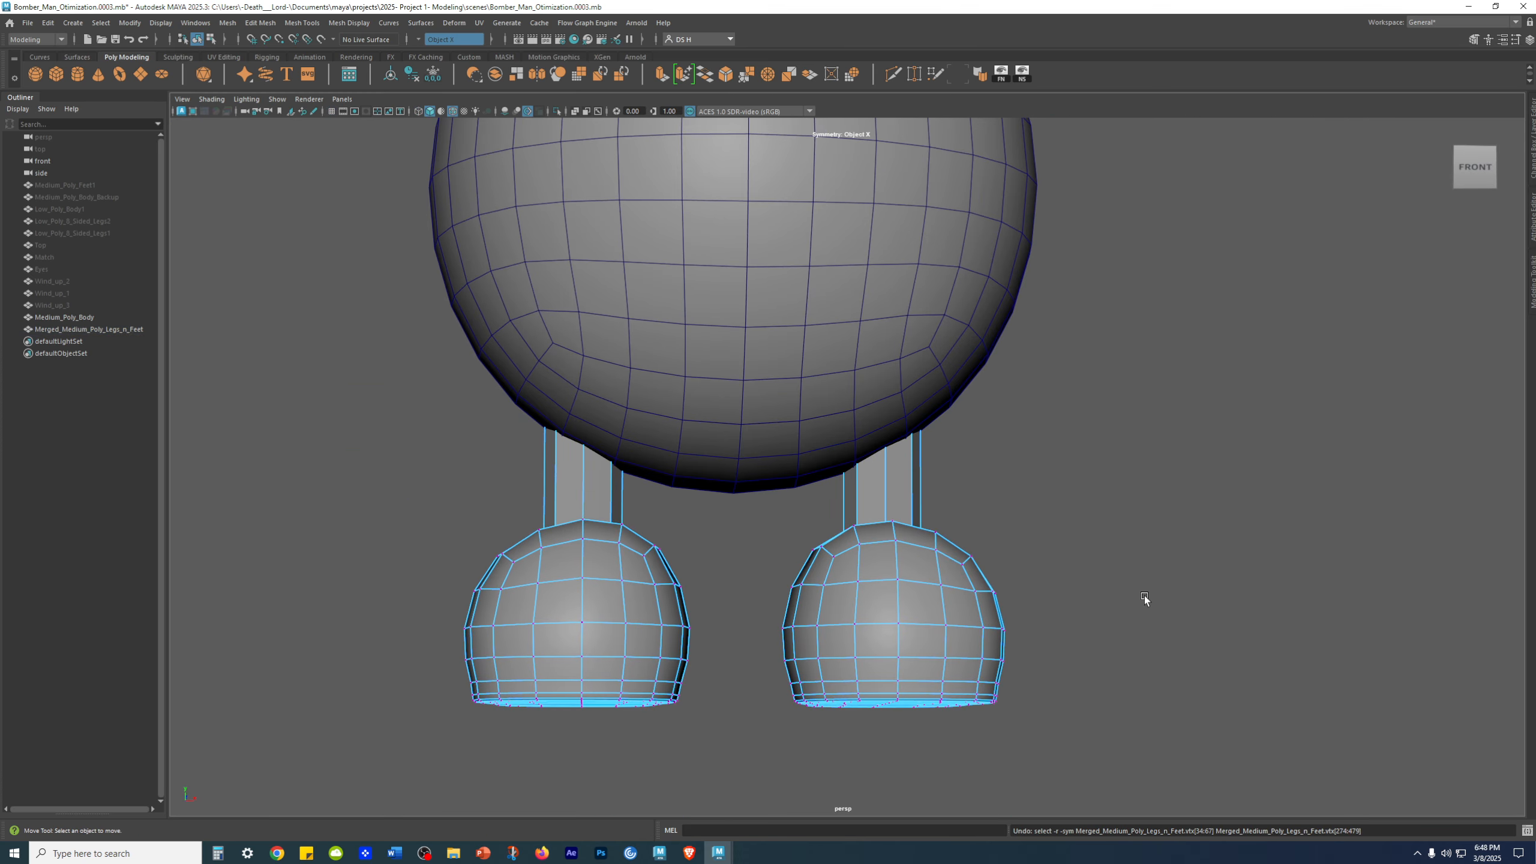
{"action": "key", "text": "shift+z"}
{"action": "left_click_drag", "start_coordinate": [1108, 597], "coordinate": [1148, 572], "text": "alt"}
{"action": "key", "text": "ctrl+z"}
{"action": "left_click_drag", "start_coordinate": [1026, 585], "coordinate": [1049, 596], "text": "alt"}
{"action": "key", "text": "shift+z"}
{"action": "scroll", "coordinate": [1199, 598], "scroll_direction": "down", "scroll_amount": 5}
{"action": "left_click_drag", "start_coordinate": [785, 606], "coordinate": [504, 593], "text": "alt"}
{"action": "key", "text": "ctrl+z"}
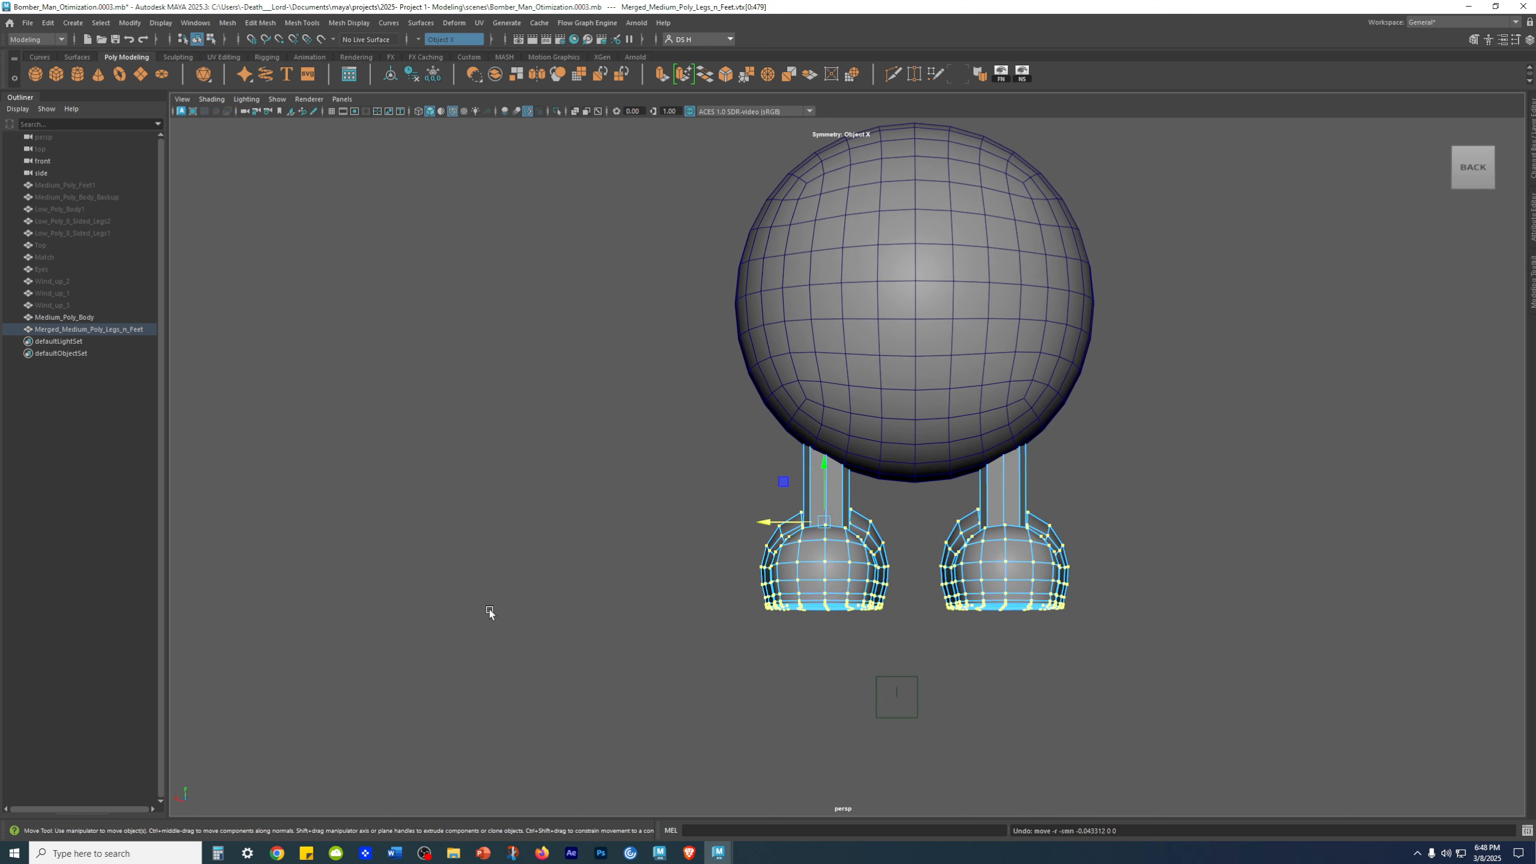
Clear the vertex selection and examine up close where the leg corner meets the body's edge
{"action": "left_click_drag", "start_coordinate": [360, 621], "coordinate": [1096, 672], "text": "alt"}
{"action": "mouse_move", "coordinate": [1205, 607]}
{"action": "left_mouse_down", "text": "alt"}
{"action": "mouse_move", "coordinate": [1198, 535]}
{"action": "mouse_move", "coordinate": [967, 582]}
{"action": "mouse_move", "coordinate": [1155, 600]}
{"action": "mouse_move", "coordinate": [1216, 588]}
{"action": "left_mouse_up", "text": "alt"}
{"action": "left_click", "coordinate": [1217, 588]}
{"action": "scroll", "coordinate": [997, 448], "scroll_direction": "up", "scroll_amount": 10}
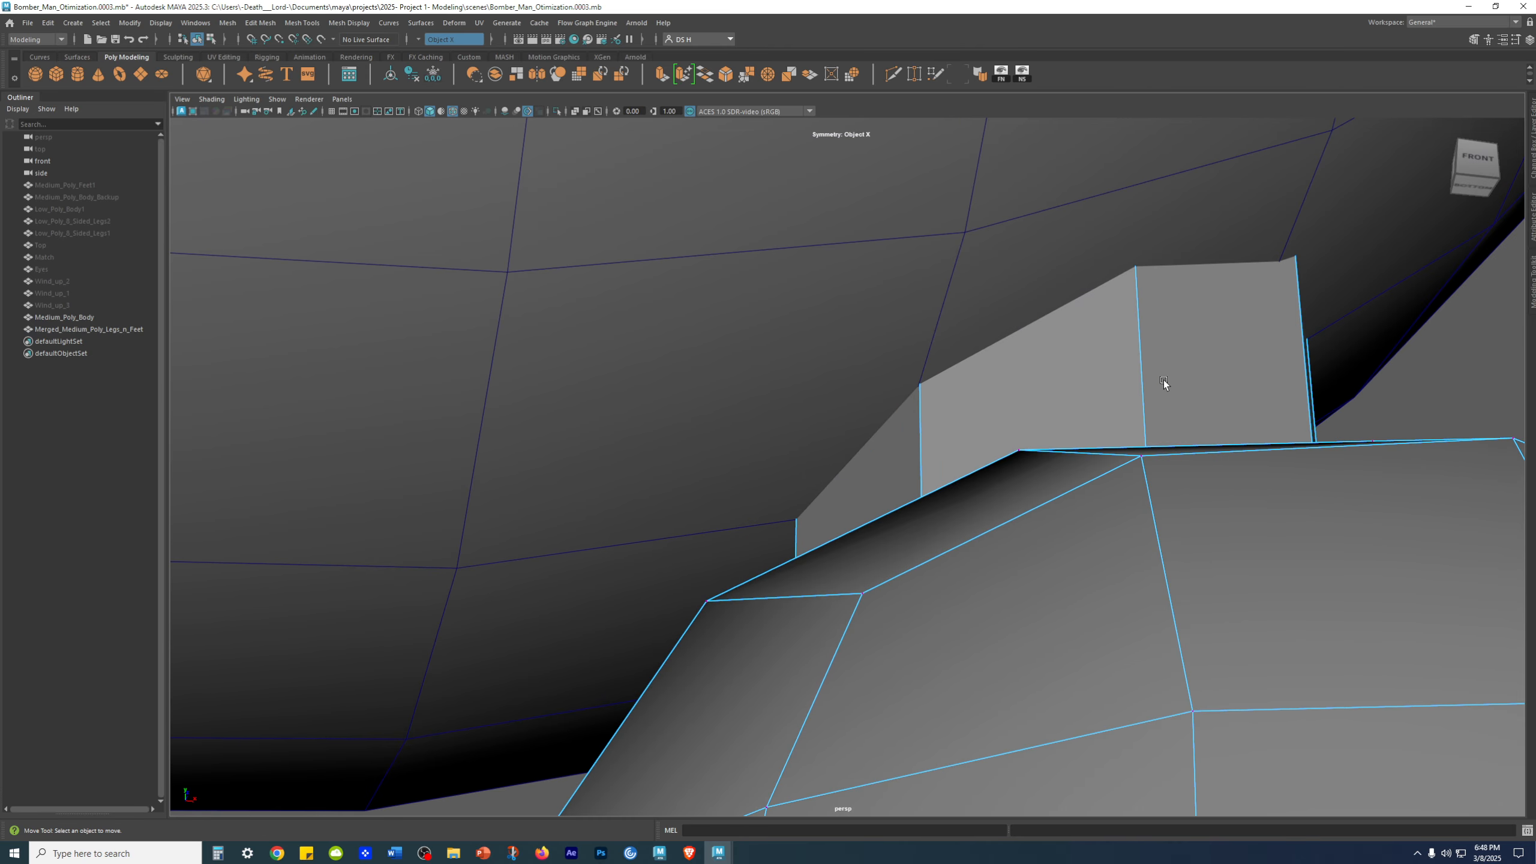
Restore the leg and foot vertex selection and nudge it slightly inward along X, bringing the inner leg corner onto the body's edge
{"action": "scroll", "coordinate": [1088, 373], "scroll_direction": "down", "scroll_amount": 2}
{"action": "left_click_drag", "start_coordinate": [1083, 372], "coordinate": [1151, 394], "text": "alt"}
{"action": "middle_click_drag", "start_coordinate": [1152, 394], "coordinate": [1056, 399], "text": "alt"}
{"action": "left_click_drag", "start_coordinate": [1056, 398], "coordinate": [1069, 370], "text": "alt"}
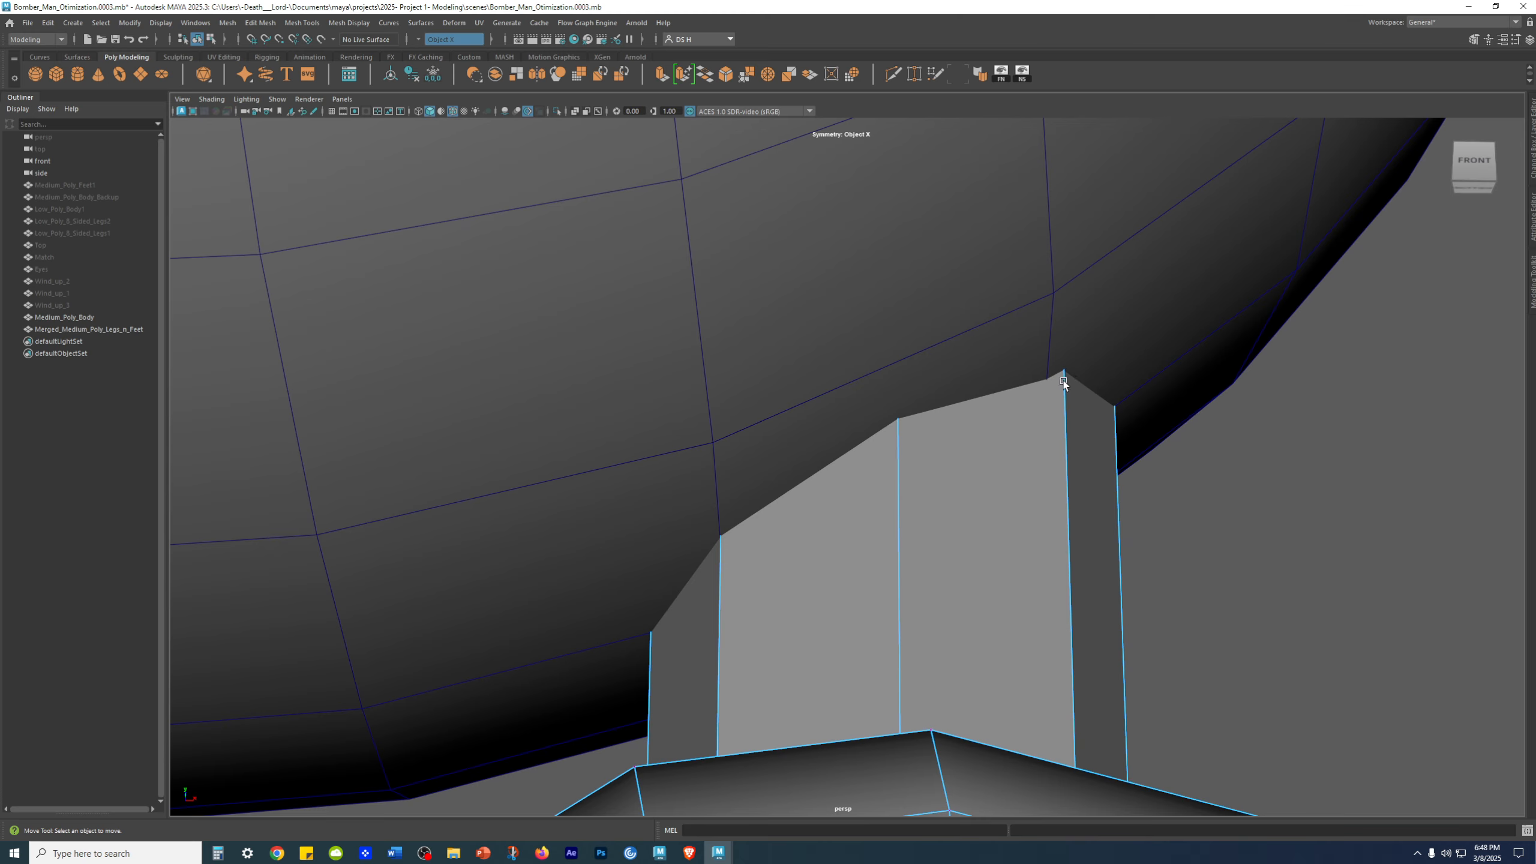
{"action": "scroll", "coordinate": [956, 451], "scroll_direction": "down", "scroll_amount": 2}
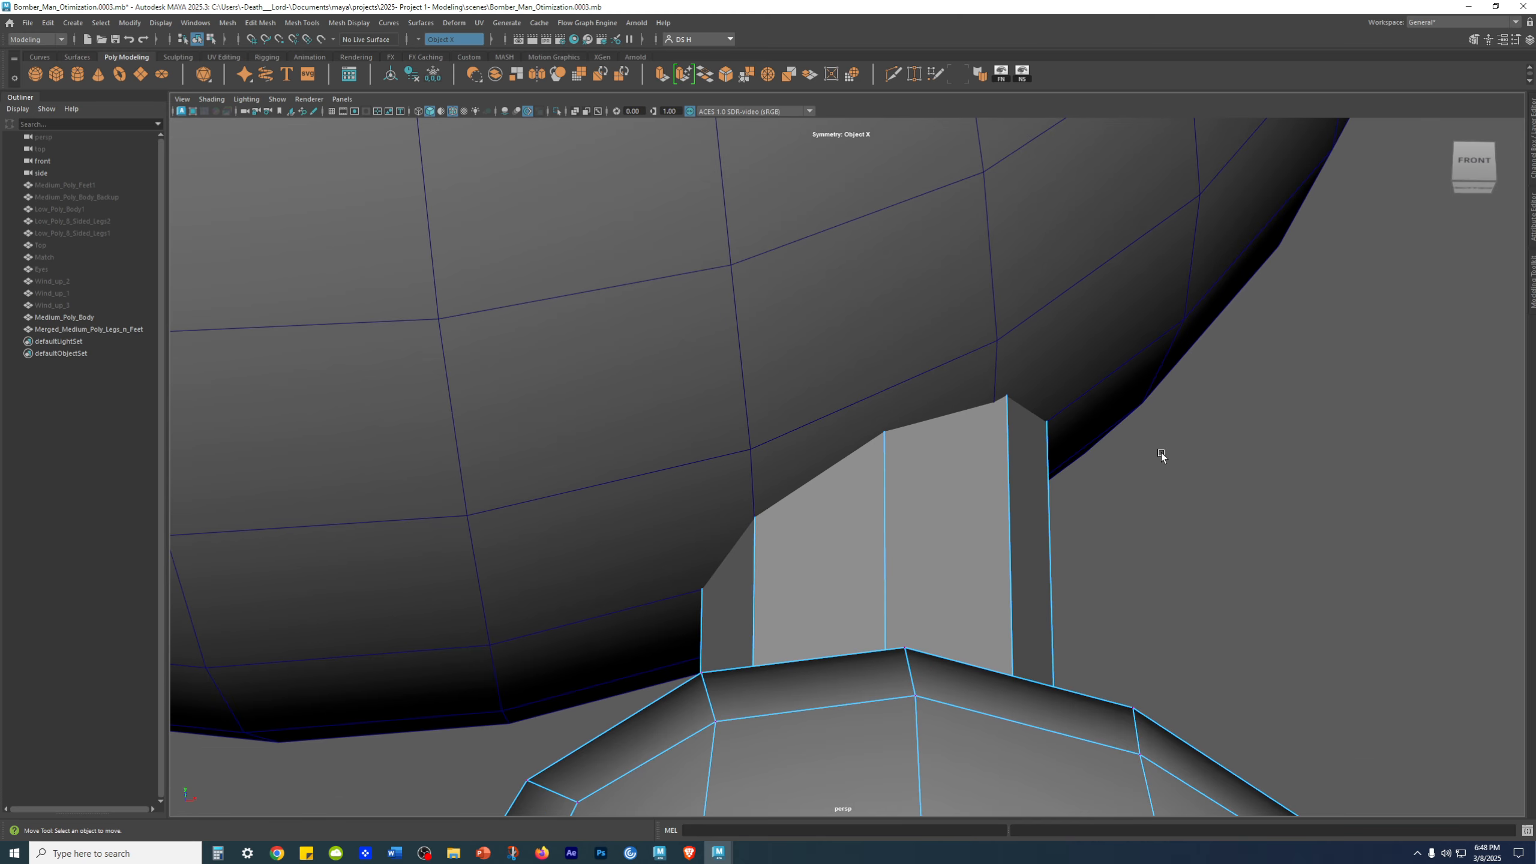
{"action": "scroll", "coordinate": [1291, 491], "scroll_direction": "down", "scroll_amount": 8}
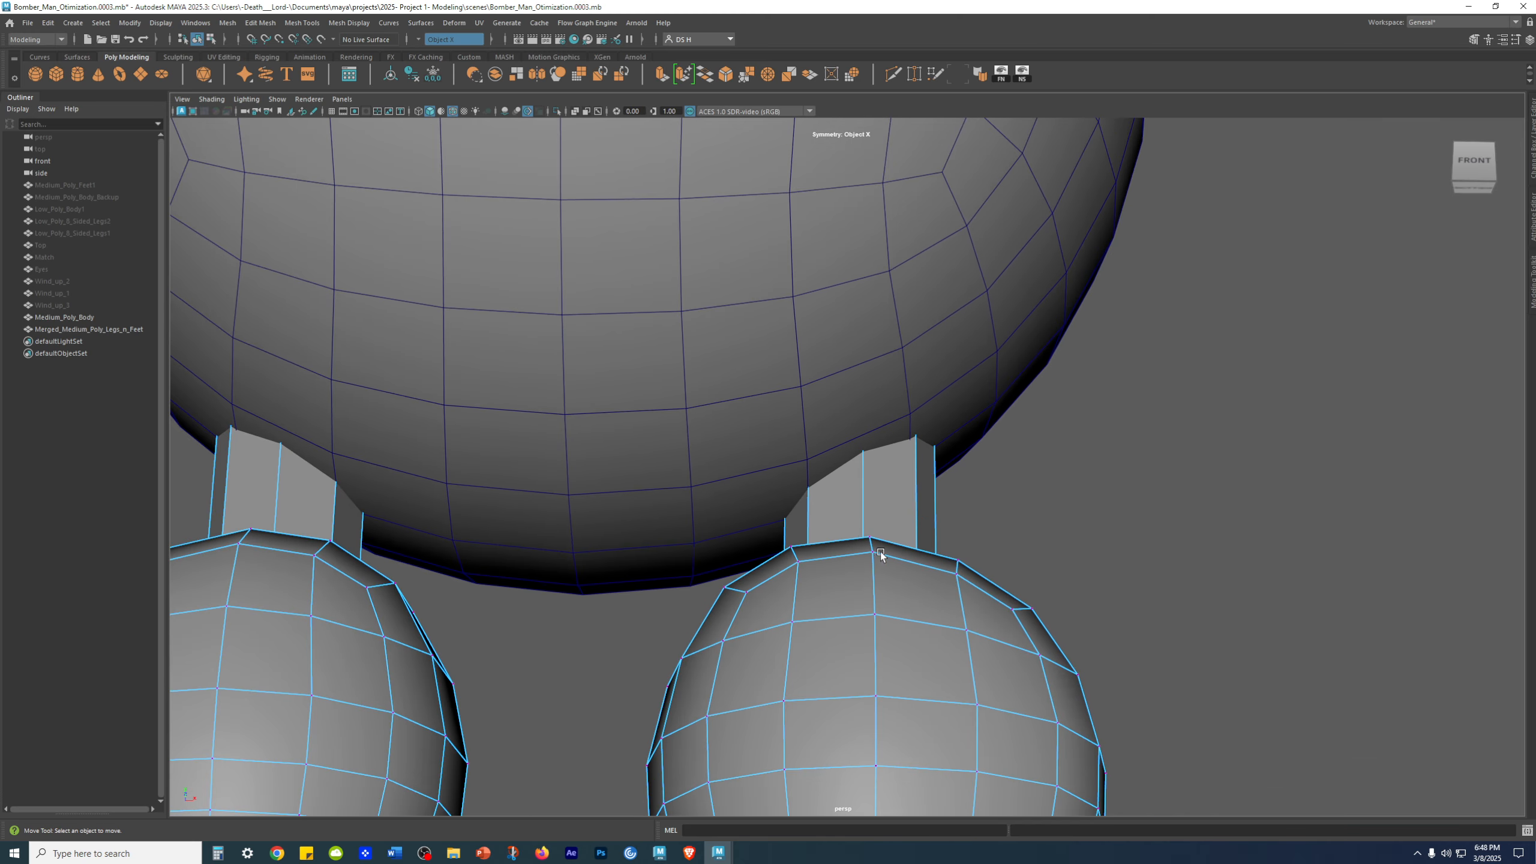
{"action": "key", "text": "ctrl+z"}
{"action": "scroll", "coordinate": [863, 664], "scroll_direction": "up", "scroll_amount": 10}
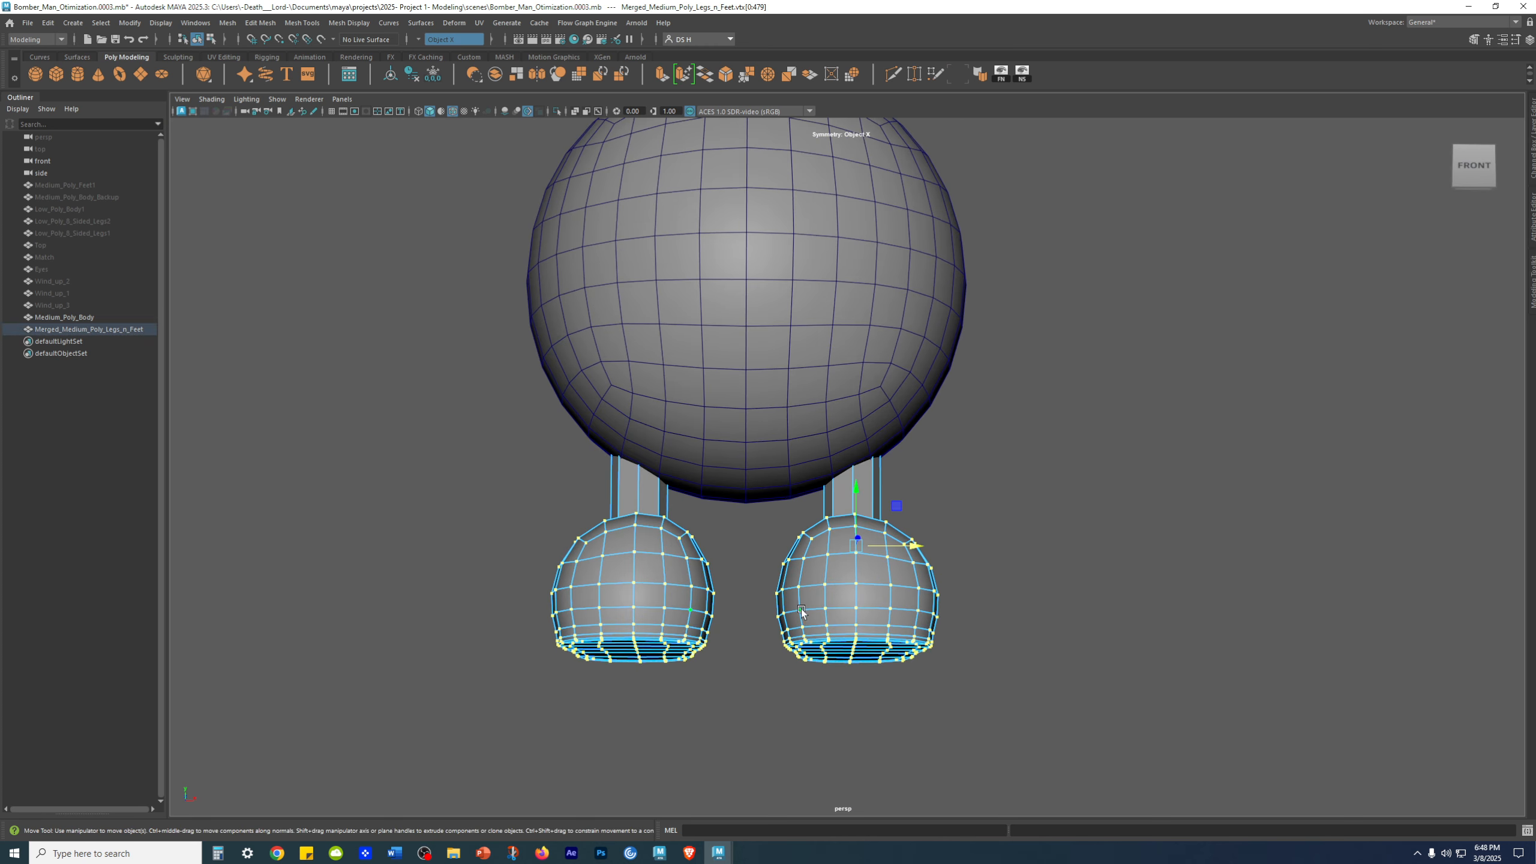
{"action": "scroll", "coordinate": [1127, 681], "scroll_direction": "up", "scroll_amount": 3}
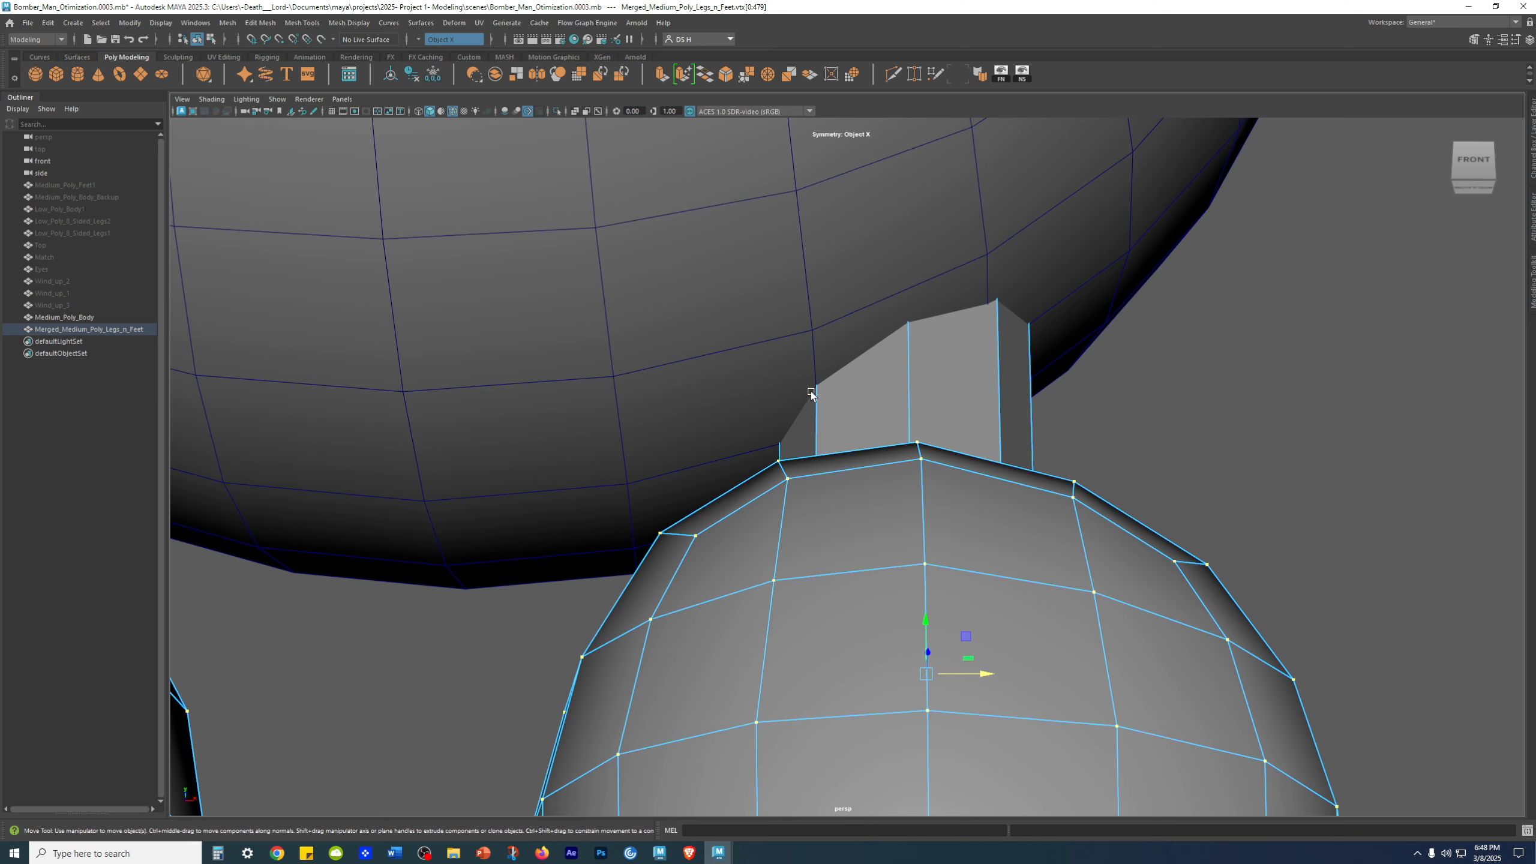
{"action": "left_click_drag", "start_coordinate": [988, 680], "coordinate": [982, 686]}
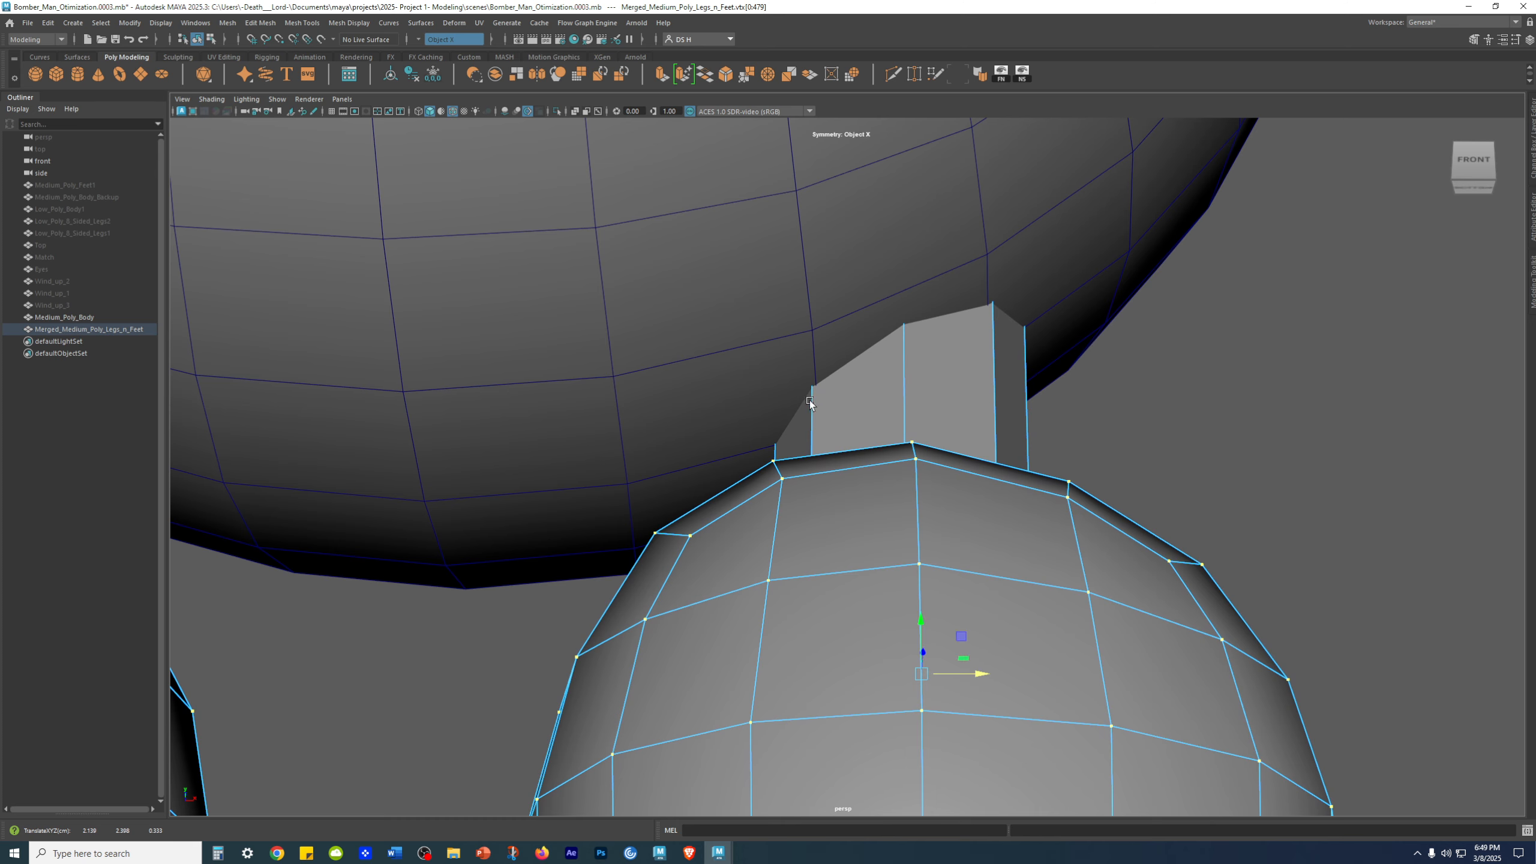
{"action": "left_click_drag", "start_coordinate": [987, 676], "coordinate": [985, 676]}
{"action": "scroll", "coordinate": [782, 595], "scroll_direction": "down", "scroll_amount": 6}
{"action": "left_click_drag", "start_coordinate": [782, 595], "coordinate": [791, 629], "text": "alt"}
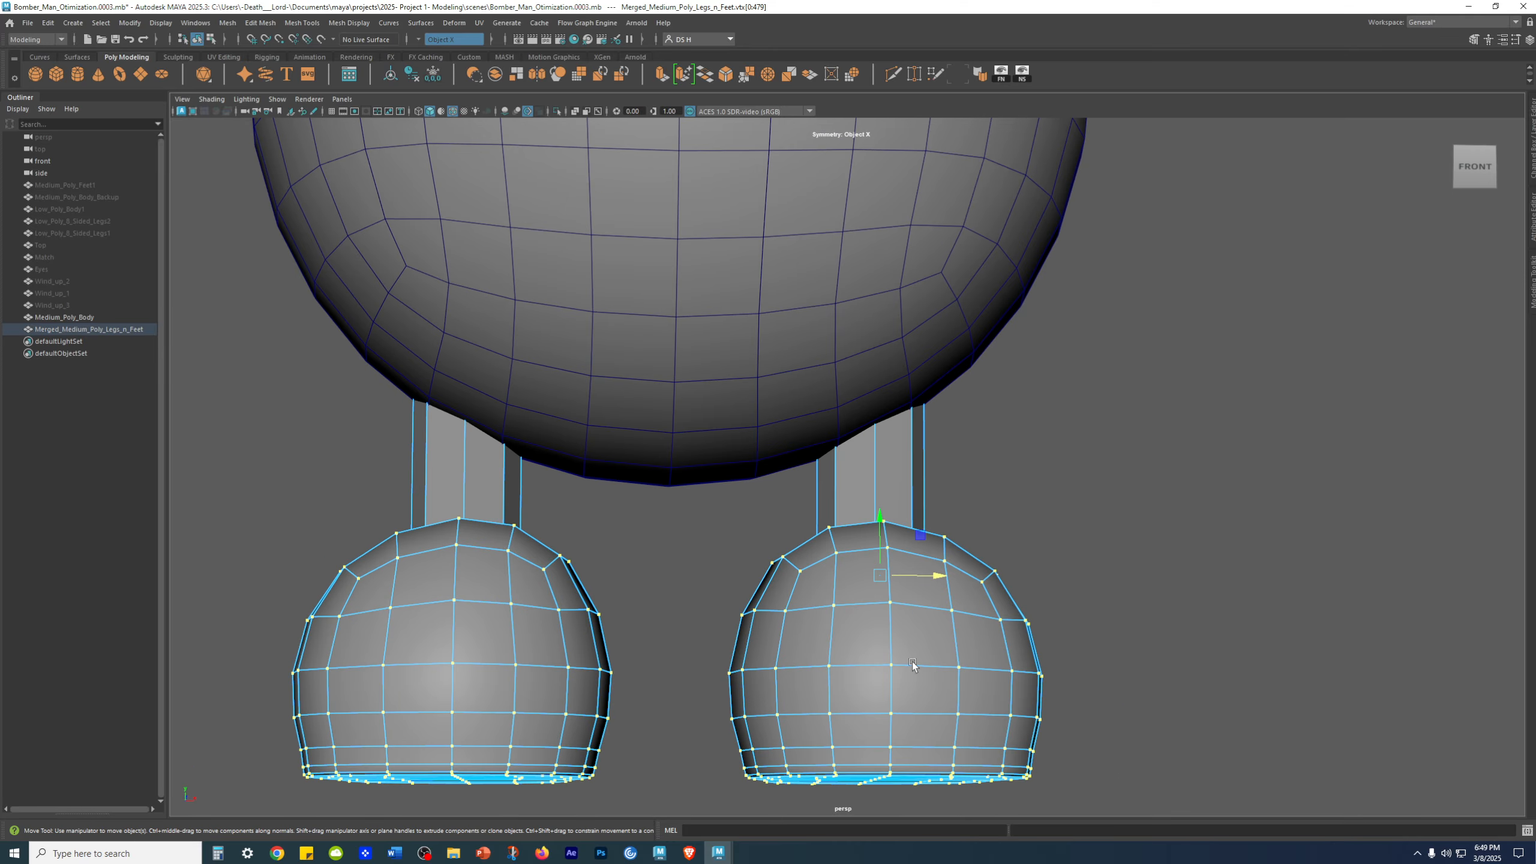
{"action": "scroll", "coordinate": [792, 629], "scroll_direction": "down", "scroll_amount": 3}
{"action": "left_click", "coordinate": [1190, 651]}
Examine the placement of the legs and feet beneath the body from the front and back
{"action": "left_click_drag", "start_coordinate": [885, 608], "coordinate": [881, 634], "text": "alt"}
{"action": "scroll", "coordinate": [882, 634], "scroll_direction": "down", "scroll_amount": 5}
{"action": "left_click_drag", "start_coordinate": [847, 547], "coordinate": [868, 583], "text": "alt"}
{"action": "middle_click_drag", "start_coordinate": [967, 568], "coordinate": [906, 579], "text": "alt"}
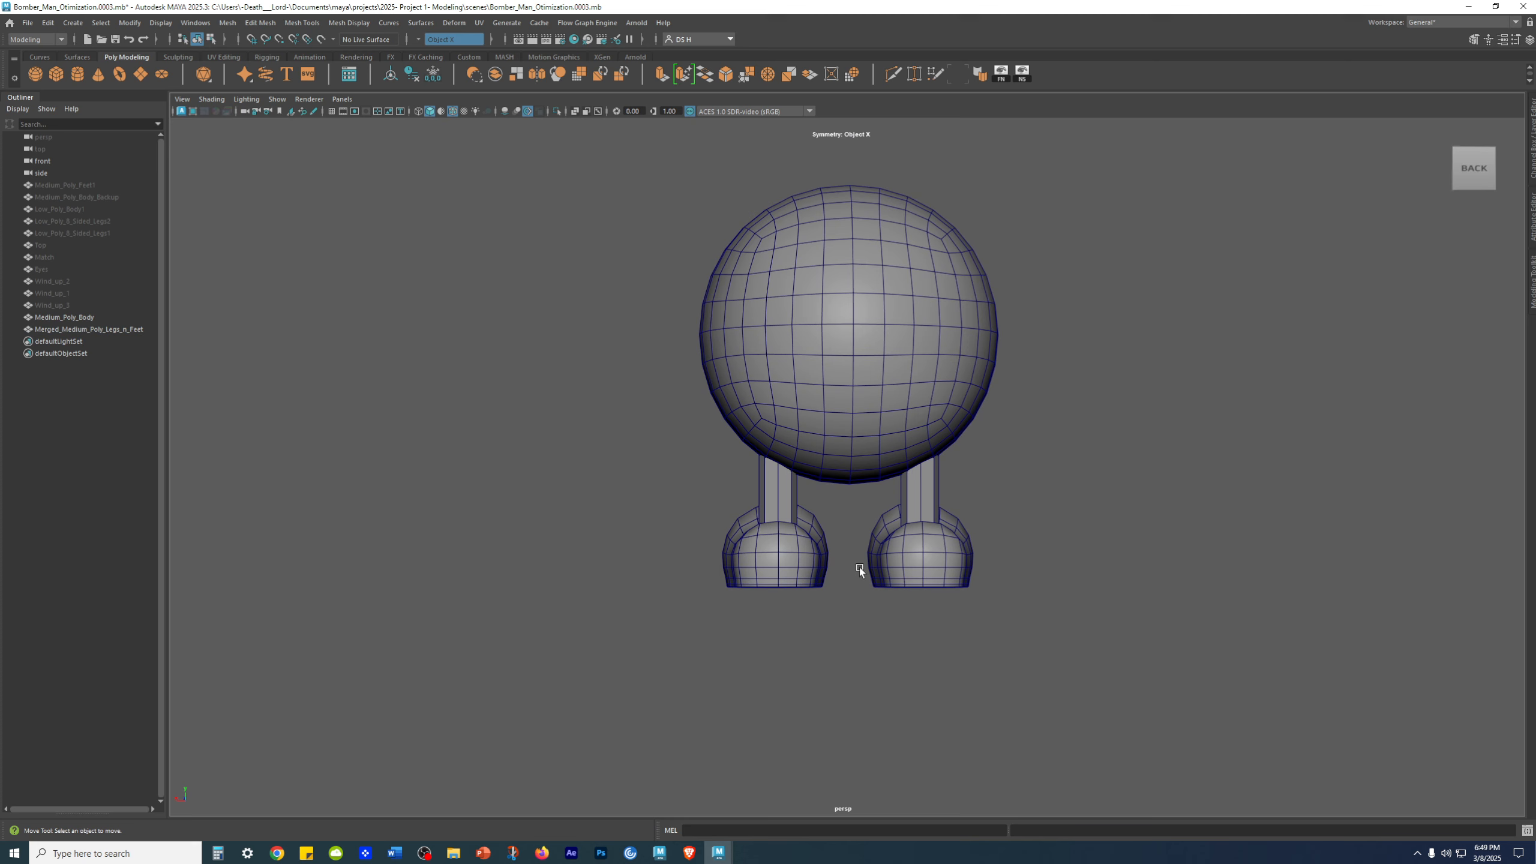
{"action": "left_click_drag", "start_coordinate": [859, 566], "coordinate": [849, 536], "text": "alt"}
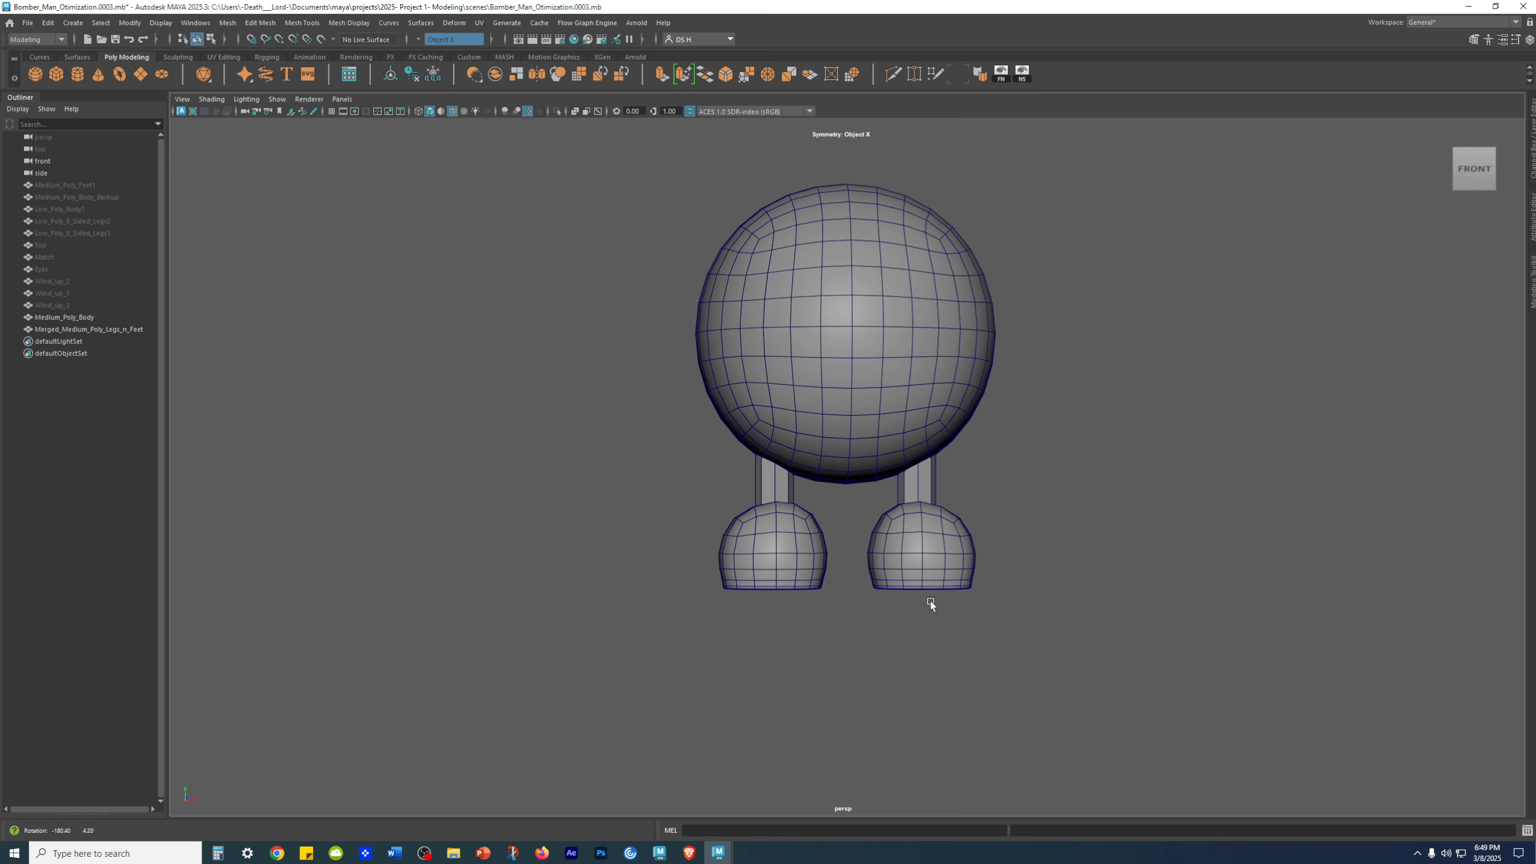
{"action": "scroll", "coordinate": [925, 603], "scroll_direction": "down", "scroll_amount": 5}
{"action": "left_click_drag", "start_coordinate": [415, 570], "coordinate": [1138, 652], "text": "alt"}
{"action": "scroll", "coordinate": [1137, 653], "scroll_direction": "up", "scroll_amount": 10}
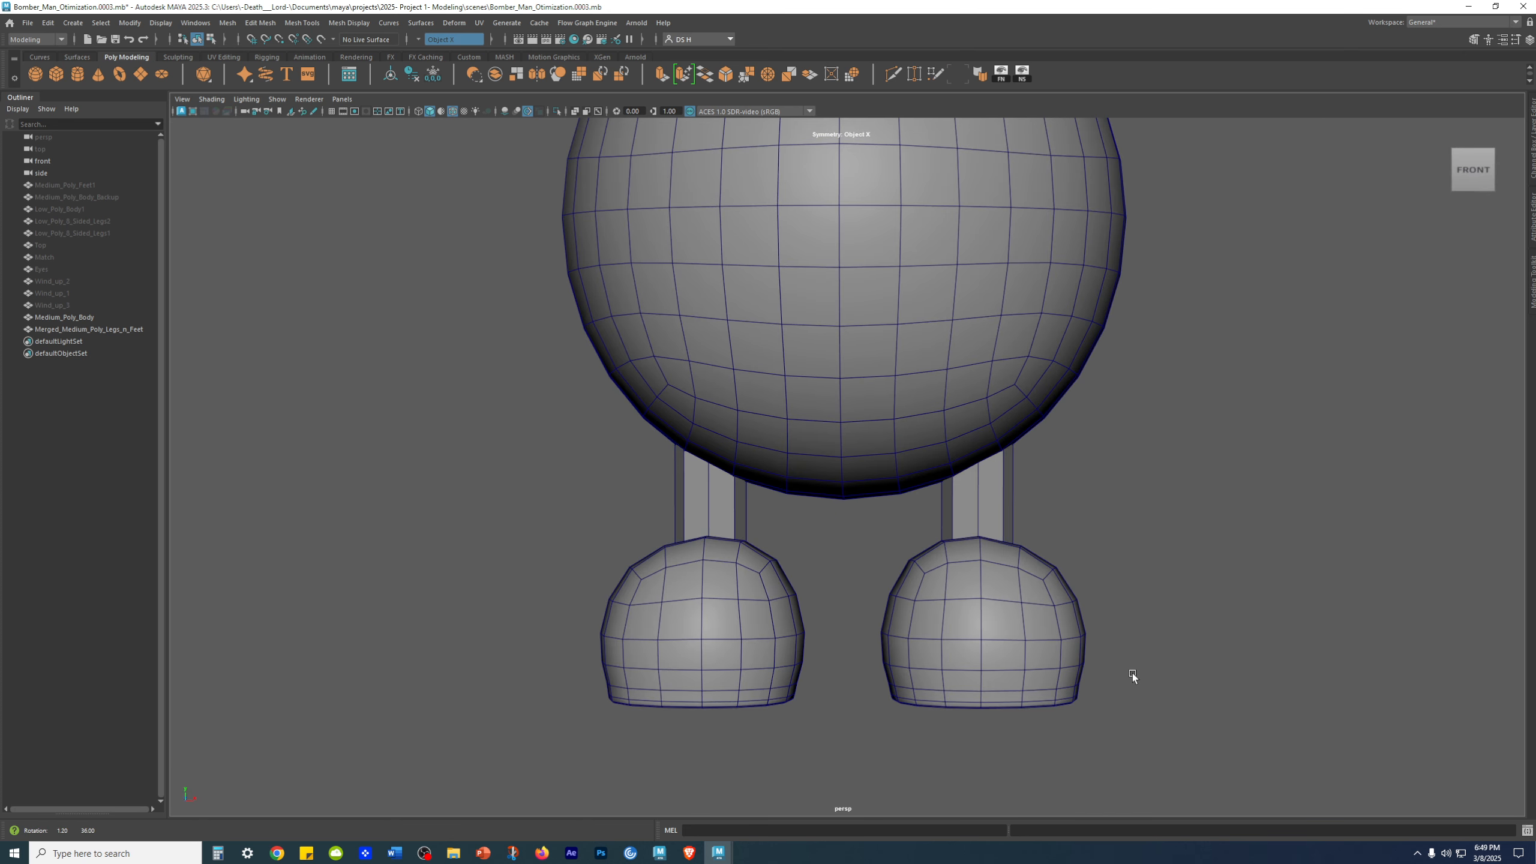
{"action": "scroll", "coordinate": [1132, 674], "scroll_direction": "down", "scroll_amount": 10}
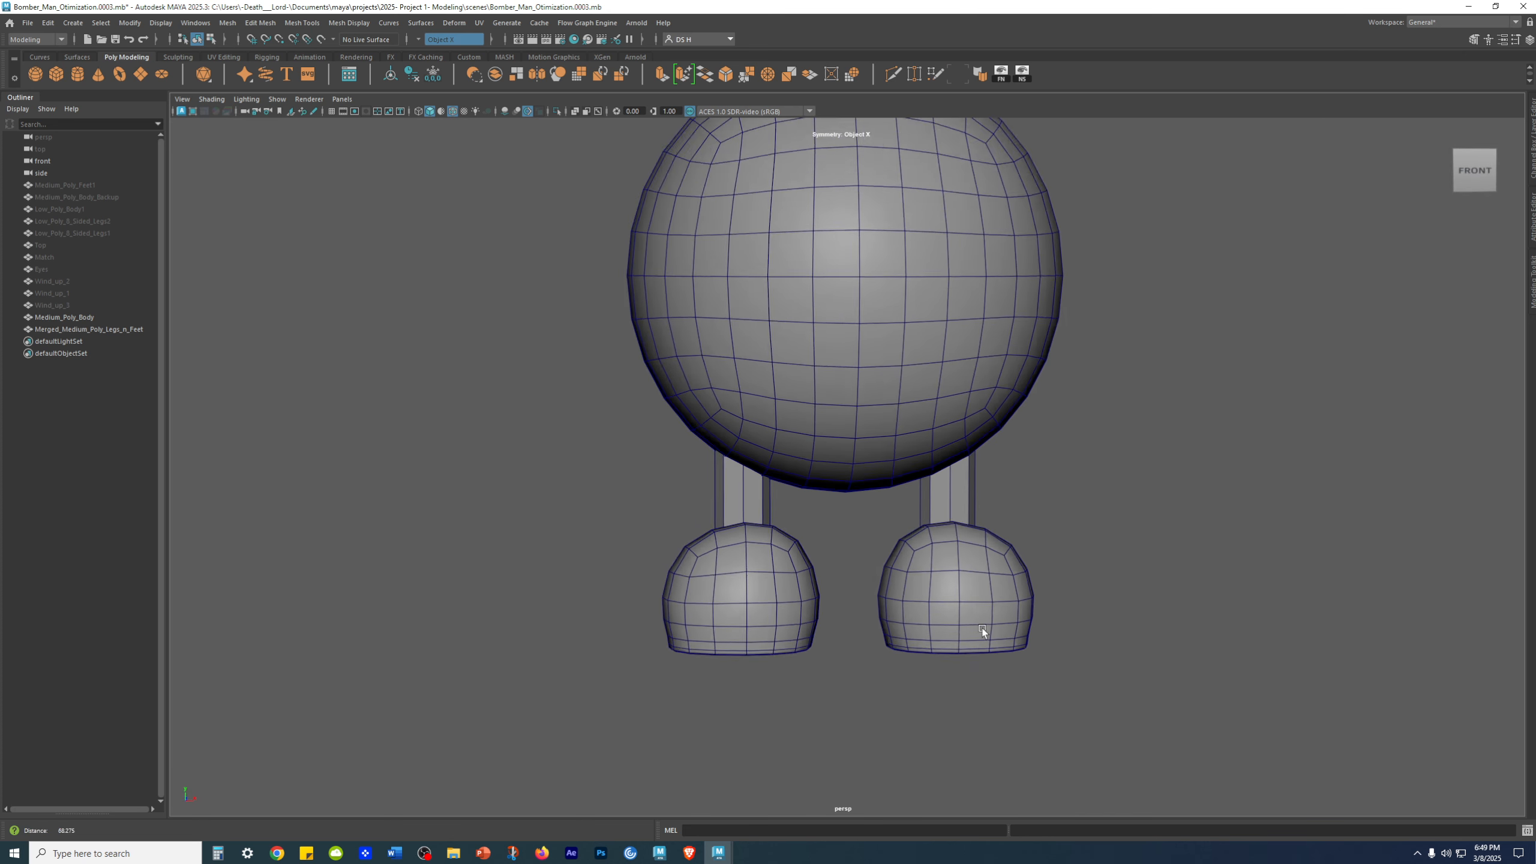
Inspect up close how the leg's top corners line up with the body's edges, and review the whole model
{"action": "left_click_drag", "start_coordinate": [862, 595], "coordinate": [795, 607], "text": "alt"}
{"action": "right_click_drag", "start_coordinate": [796, 607], "coordinate": [995, 566], "text": "alt"}
{"action": "left_click_drag", "start_coordinate": [994, 566], "coordinate": [1106, 508], "text": "alt"}
{"action": "right_click_drag", "start_coordinate": [1106, 508], "coordinate": [1212, 591], "text": "alt"}
{"action": "left_click_drag", "start_coordinate": [1212, 590], "coordinate": [1239, 562], "text": "alt"}
{"action": "right_click_drag", "start_coordinate": [1239, 563], "coordinate": [1422, 617], "text": "alt"}
{"action": "middle_click_drag", "start_coordinate": [1423, 617], "coordinate": [1089, 605], "text": "alt"}
{"action": "right_click_drag", "start_coordinate": [1088, 605], "coordinate": [1338, 553], "text": "alt"}
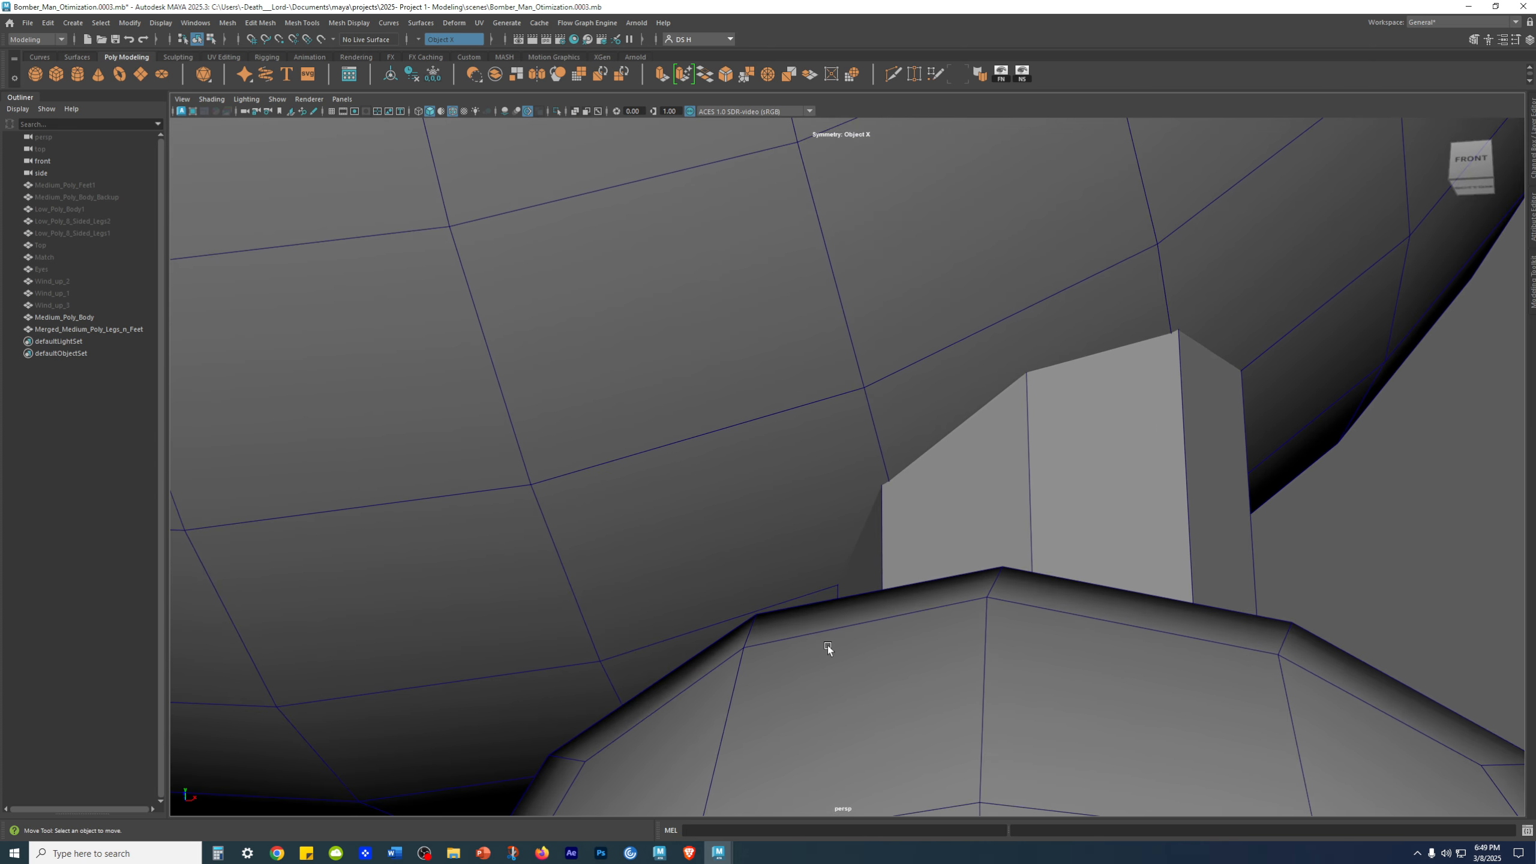
{"action": "right_click_drag", "start_coordinate": [894, 485], "coordinate": [1040, 574], "text": "alt"}
{"action": "left_click", "coordinate": [904, 478]}
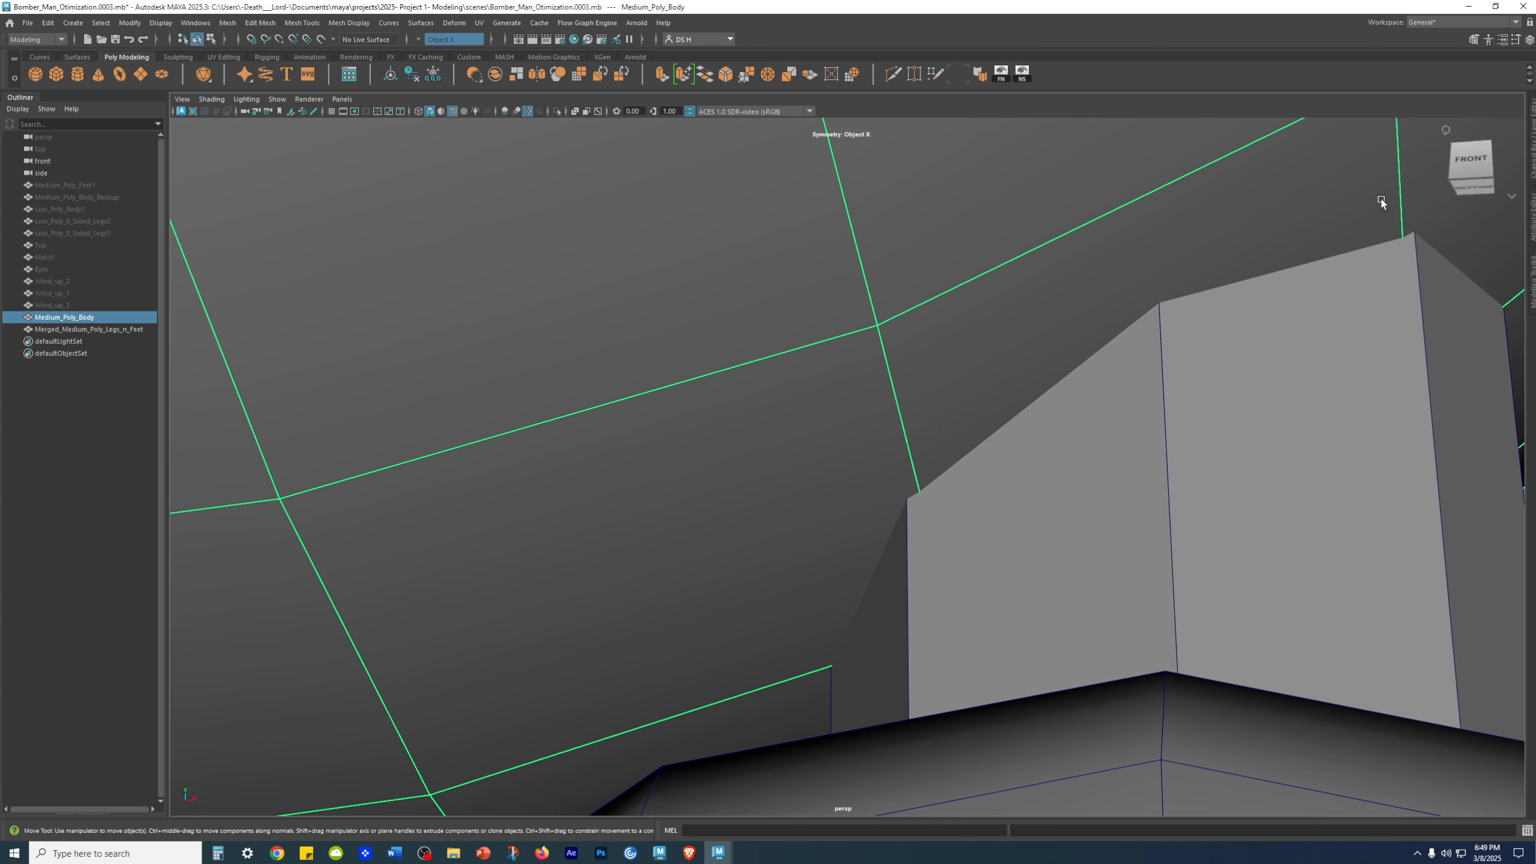
{"action": "key", "text": "f"}
{"action": "left_click", "coordinate": [1171, 558]}
{"action": "right_click_drag", "start_coordinate": [1171, 558], "coordinate": [97, 568], "text": "alt"}
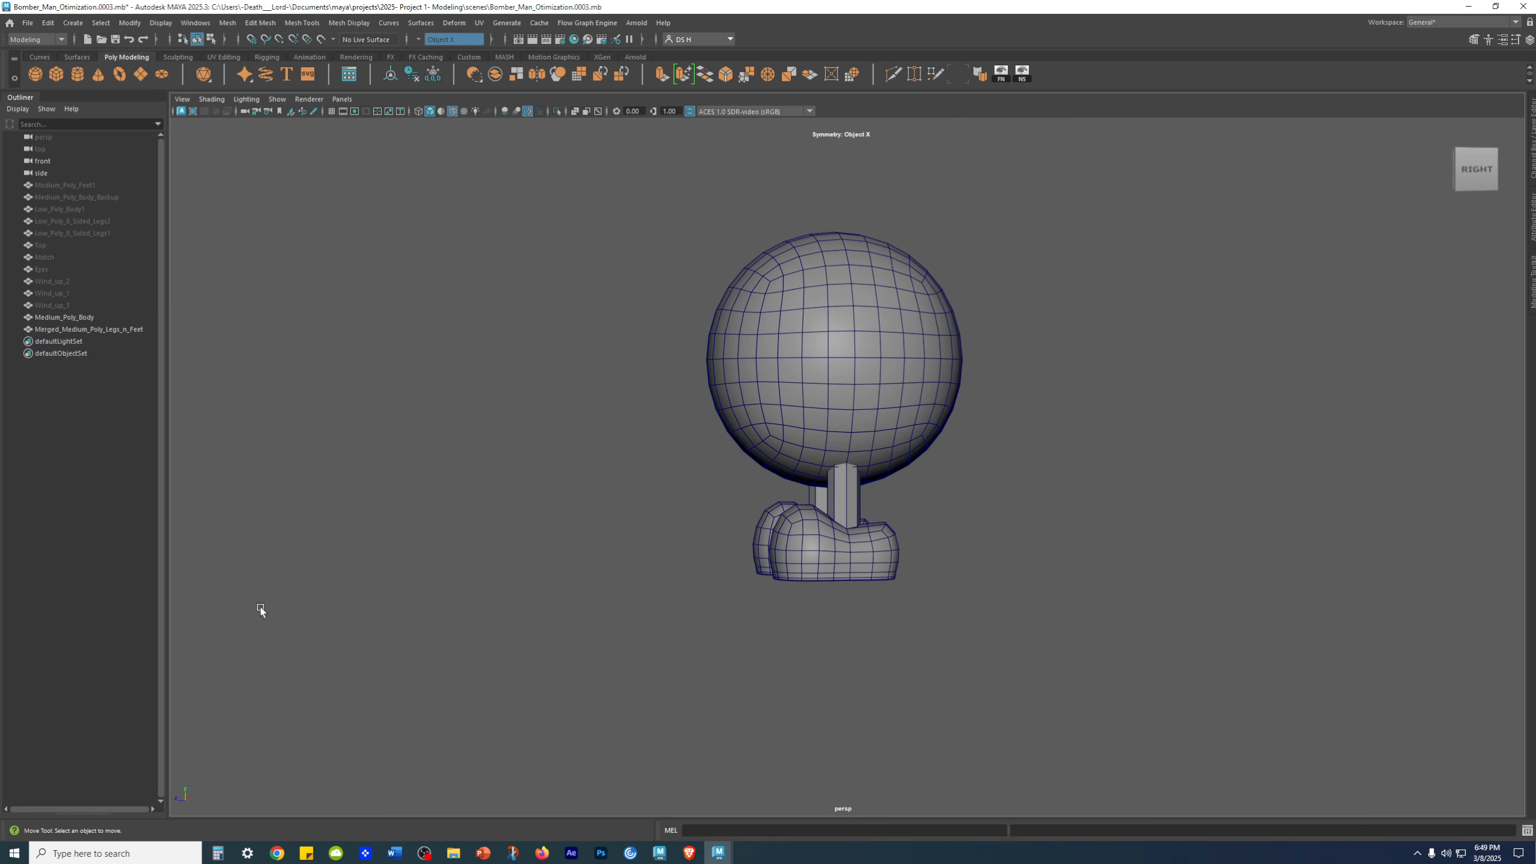
{"action": "left_click_drag", "start_coordinate": [261, 610], "coordinate": [460, 593], "text": "alt"}
{"action": "right_click_drag", "start_coordinate": [460, 593], "coordinate": [785, 682], "text": "alt"}
{"action": "left_click_drag", "start_coordinate": [785, 682], "coordinate": [792, 707], "text": "alt"}
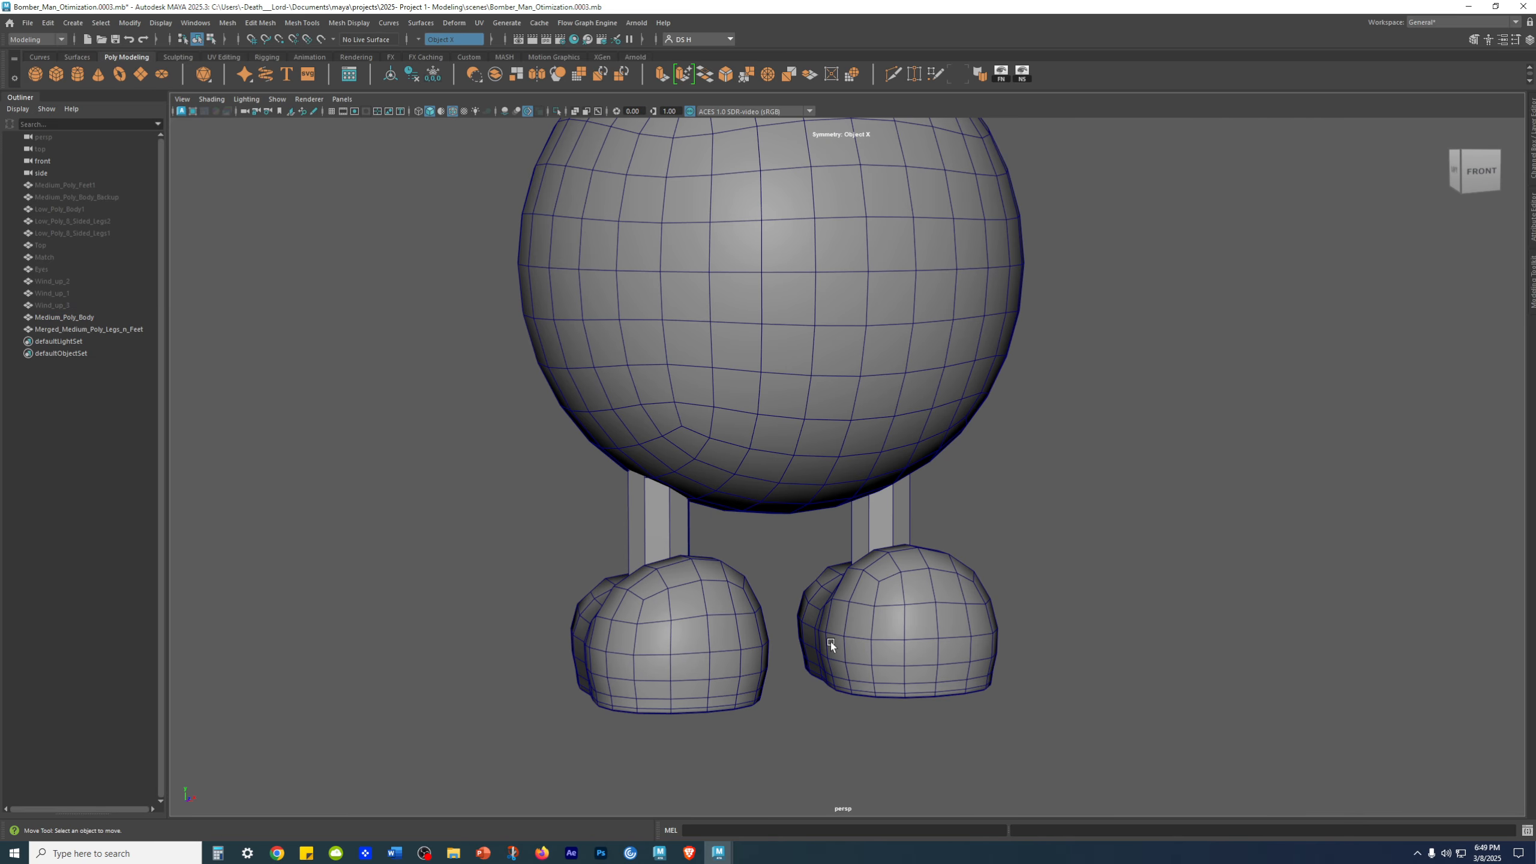
{"action": "right_click_drag", "start_coordinate": [972, 627], "coordinate": [724, 584], "text": "alt"}
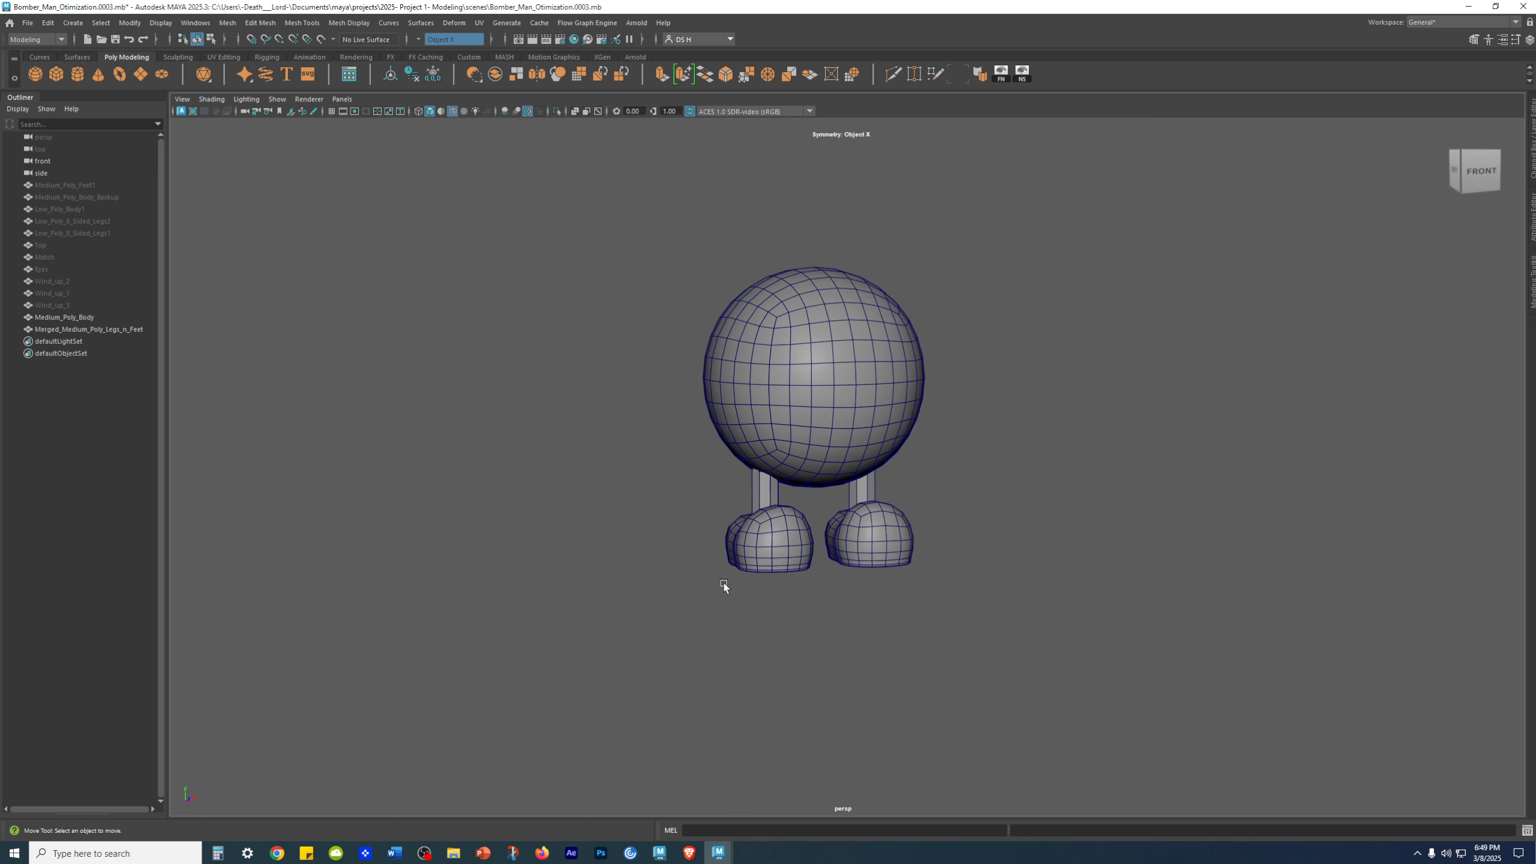
Show the Channel Box beside the viewport and check the selection of the body and merged legs and feet
{"action": "left_click_drag", "start_coordinate": [623, 308], "coordinate": [1021, 583]}
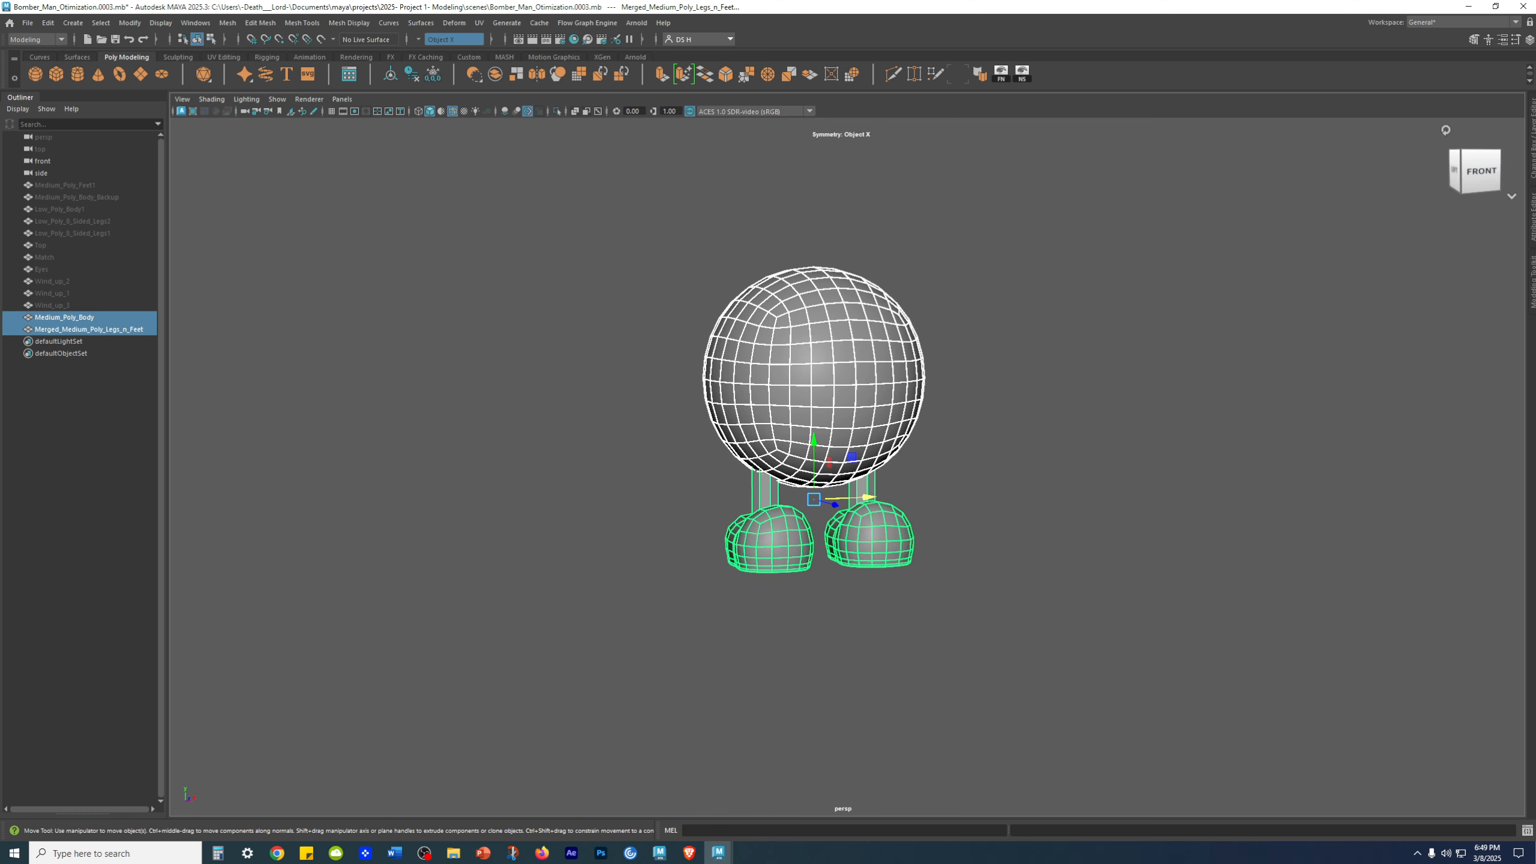
{"action": "left_click", "coordinate": [1531, 130]}
{"action": "left_click", "coordinate": [1088, 459]}
{"action": "left_click", "coordinate": [809, 380]}
{"action": "right_click_drag", "start_coordinate": [699, 444], "coordinate": [1015, 657], "text": "alt"}
{"action": "left_click", "coordinate": [800, 523]}
{"action": "left_click", "coordinate": [1036, 494]}
{"action": "left_click", "coordinate": [836, 595]}
{"action": "right_click_drag", "start_coordinate": [836, 595], "coordinate": [634, 532], "text": "alt"}
{"action": "left_click_drag", "start_coordinate": [558, 252], "coordinate": [1168, 735]}
{"action": "left_click_drag", "start_coordinate": [1008, 581], "coordinate": [965, 587], "text": "alt"}
{"action": "left_click", "coordinate": [795, 673]}
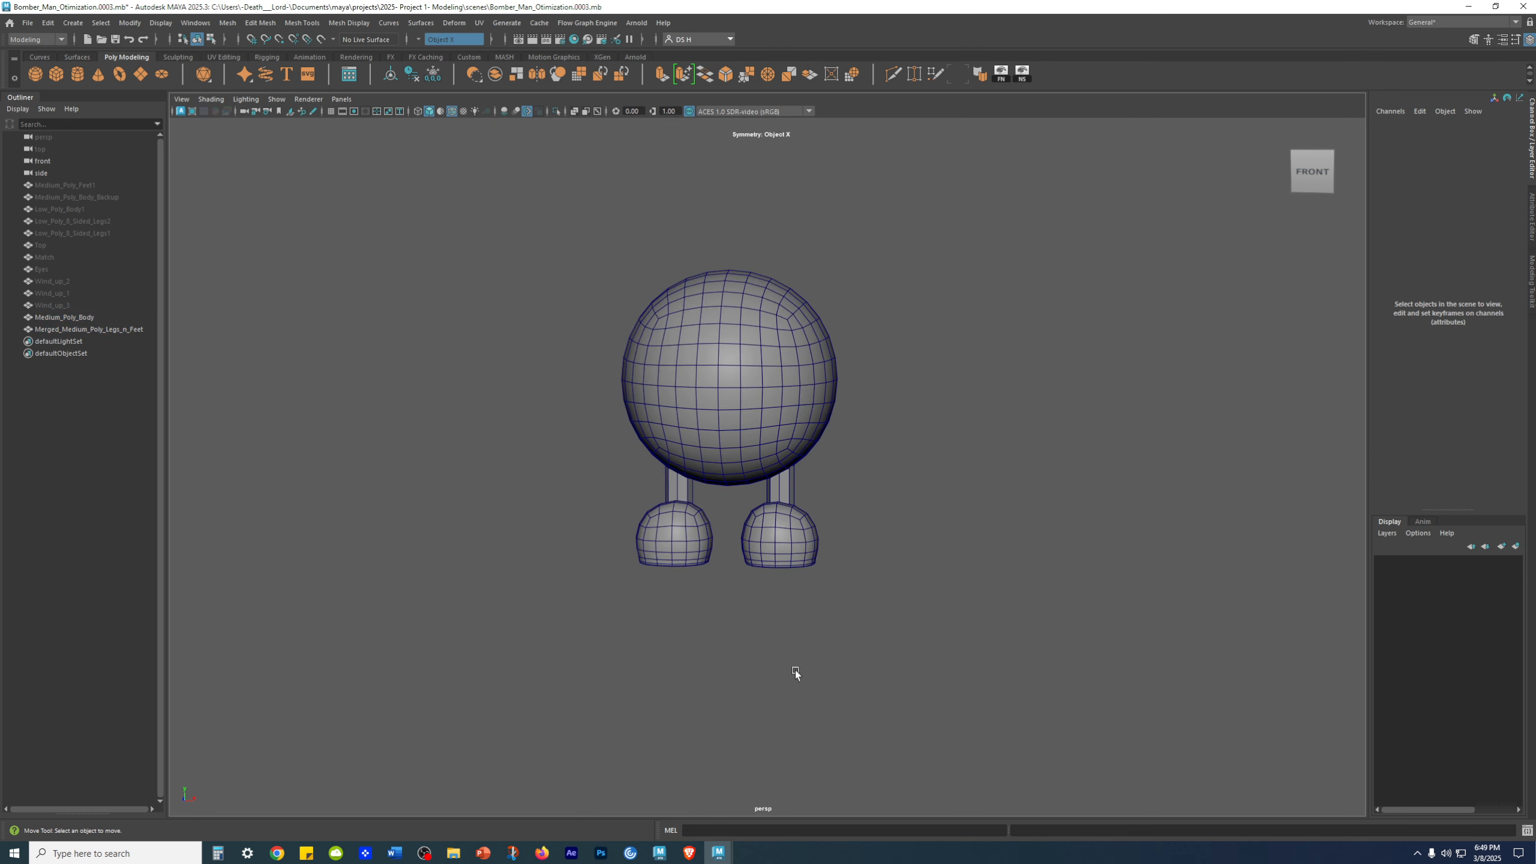
Duplicate the body and the merged legs and feet twice, and select all four copies
{"action": "left_click_drag", "start_coordinate": [603, 284], "coordinate": [931, 473]}
{"action": "left_click", "coordinate": [997, 519]}
{"action": "left_click_drag", "start_coordinate": [620, 360], "coordinate": [803, 487]}
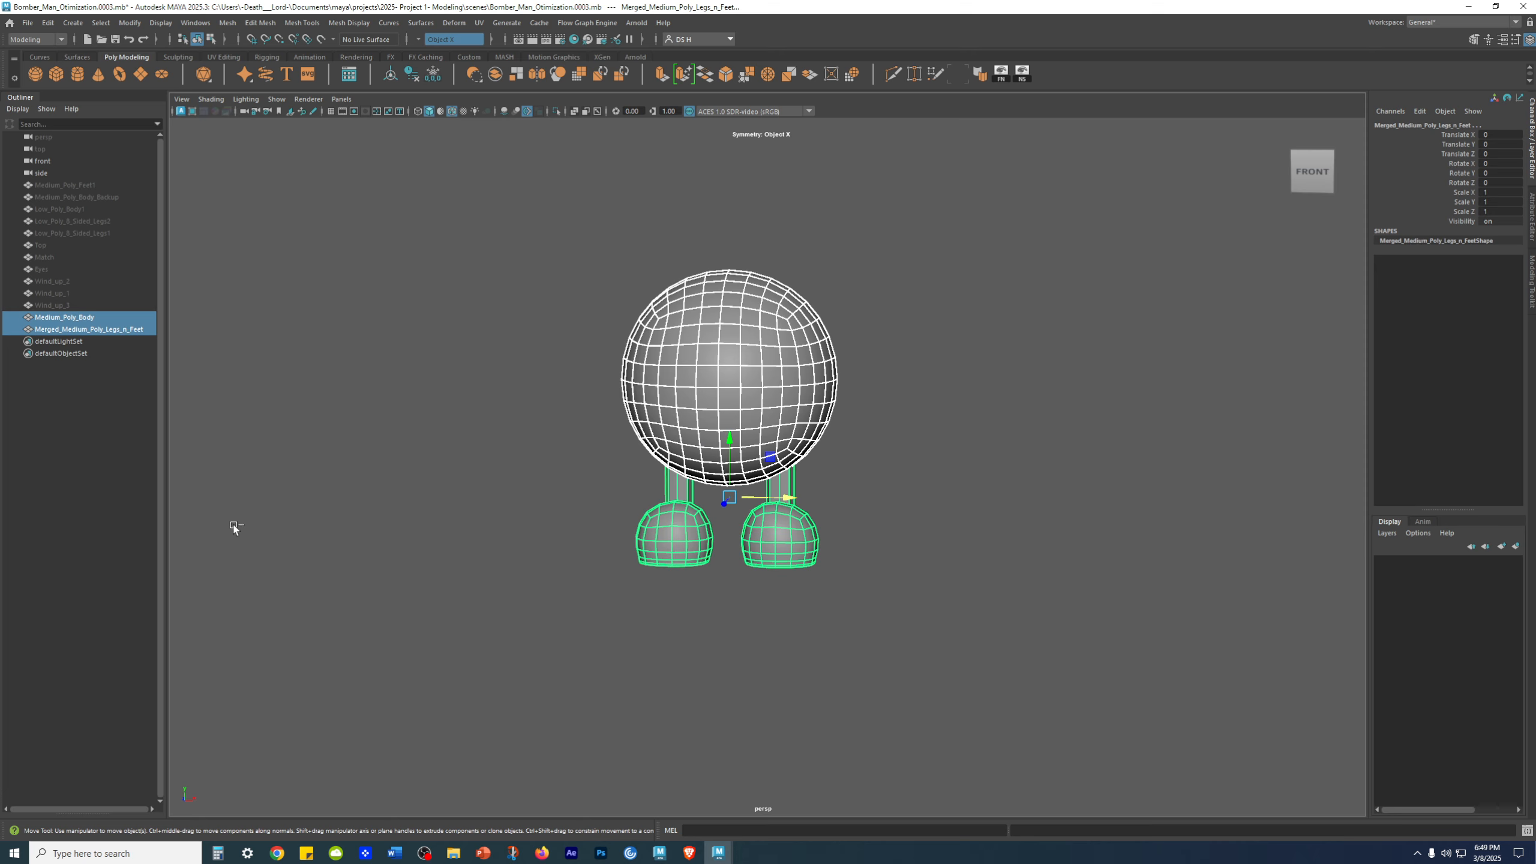
{"action": "key", "text": "ctrl+d"}
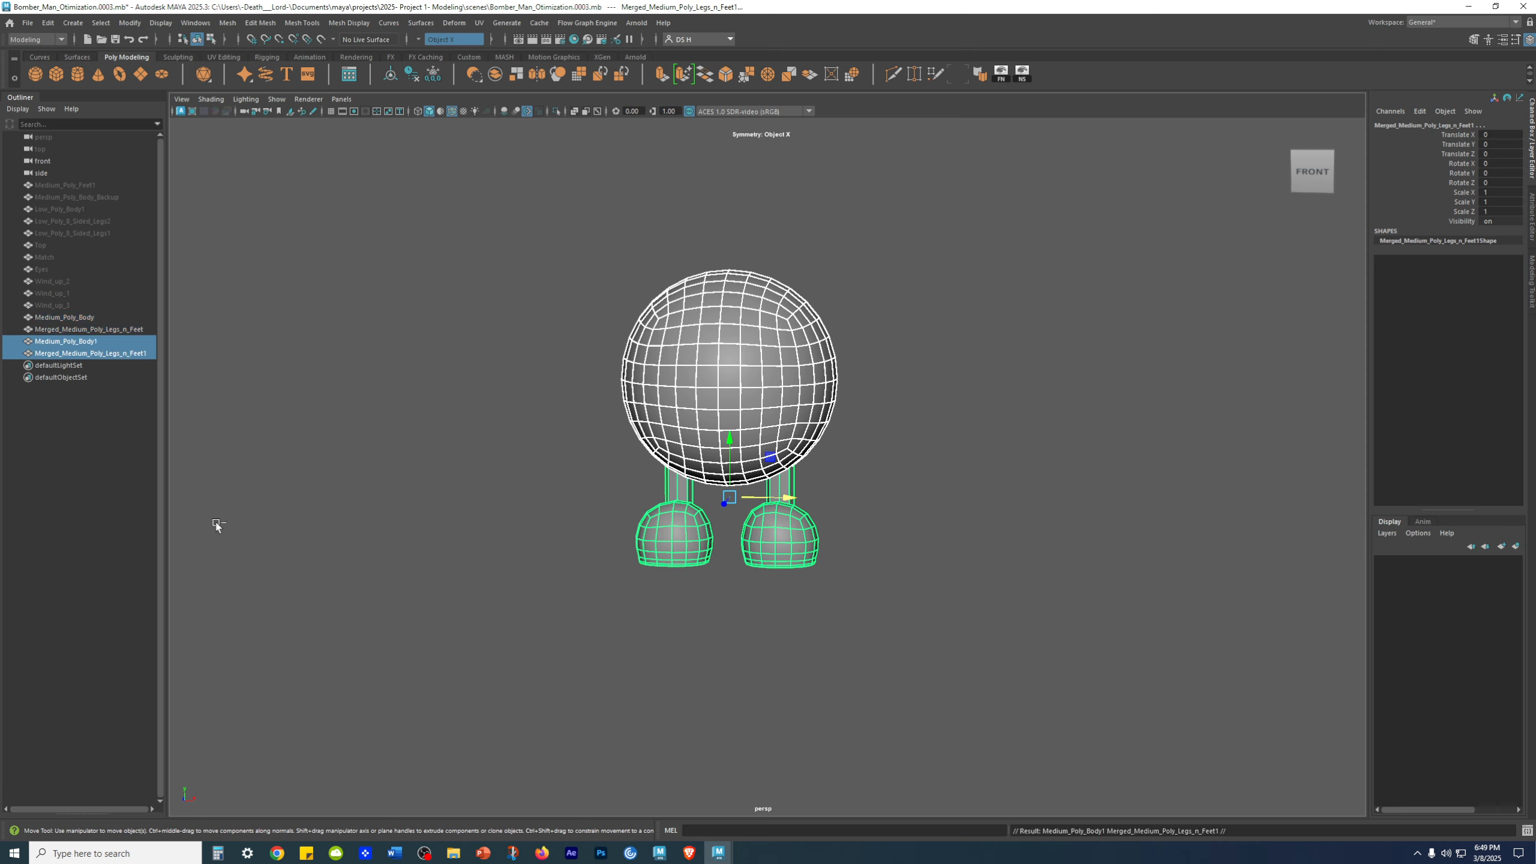
{"action": "key", "text": "ctrl+d"}
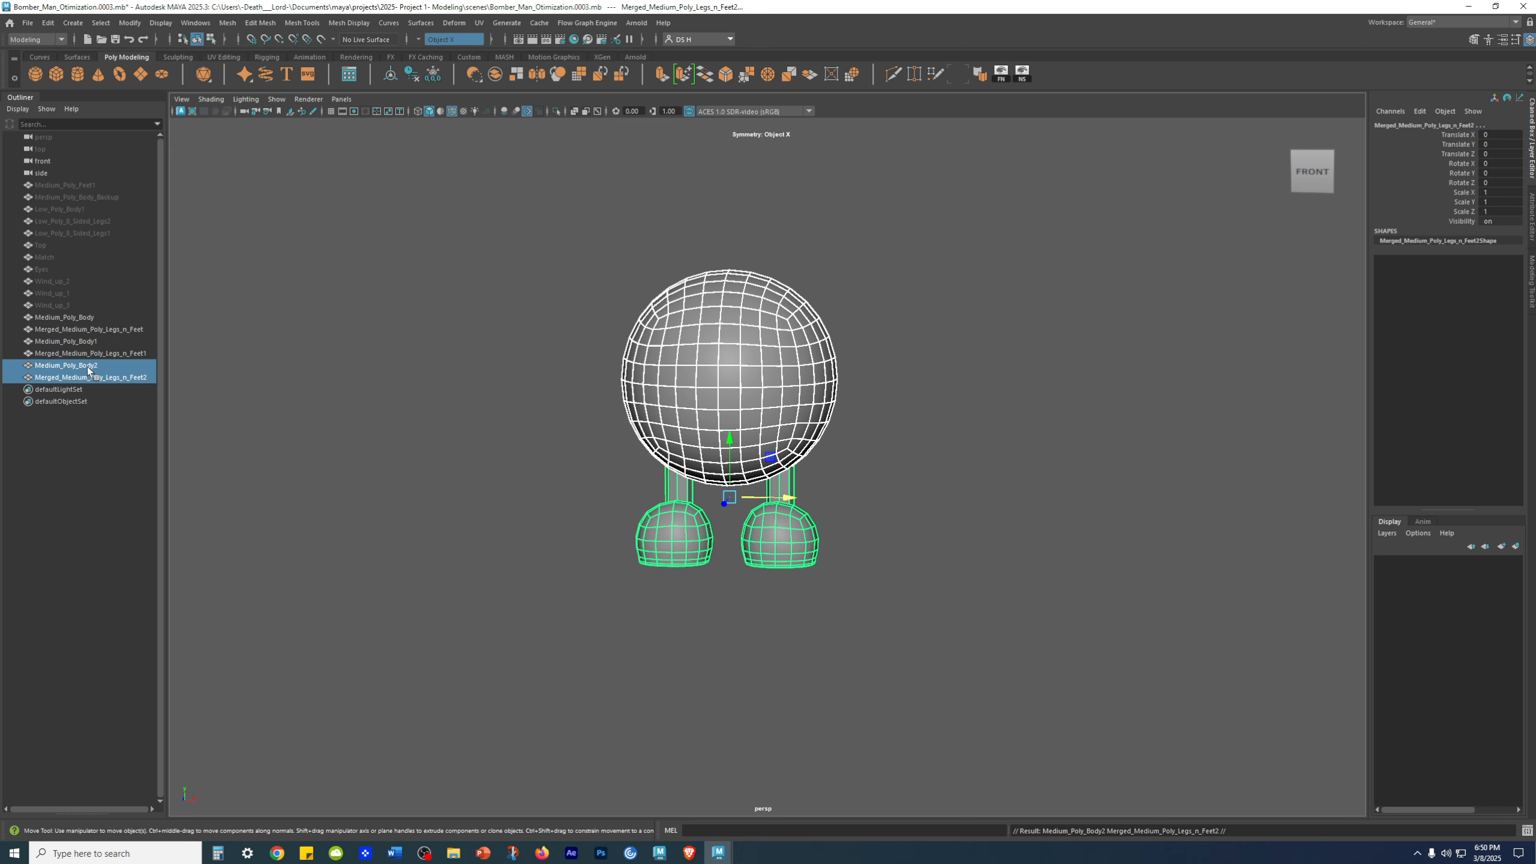
{"action": "left_click_drag", "start_coordinate": [83, 344], "coordinate": [87, 377]}
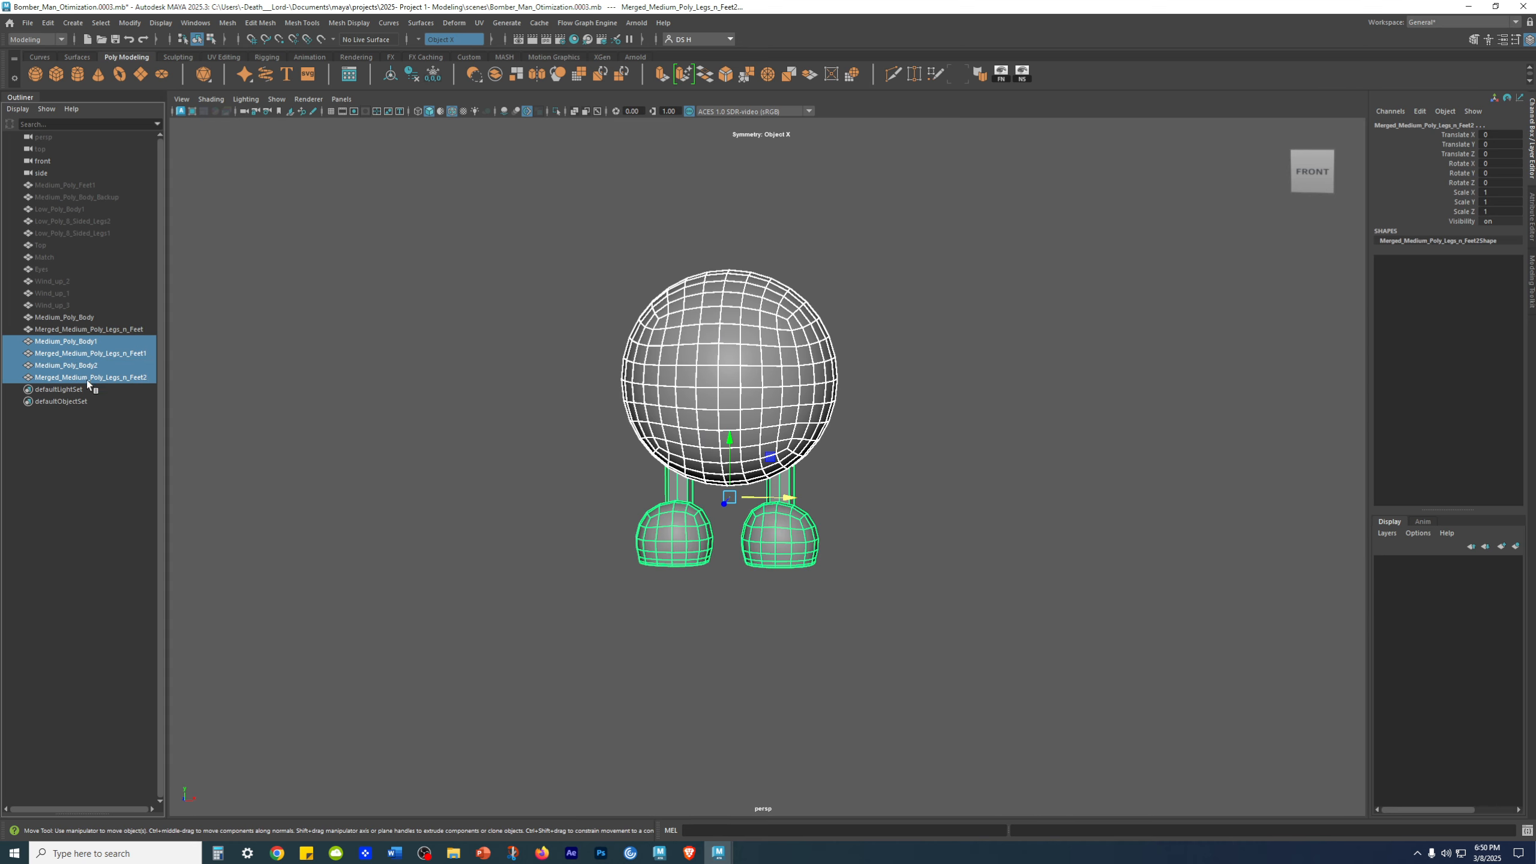
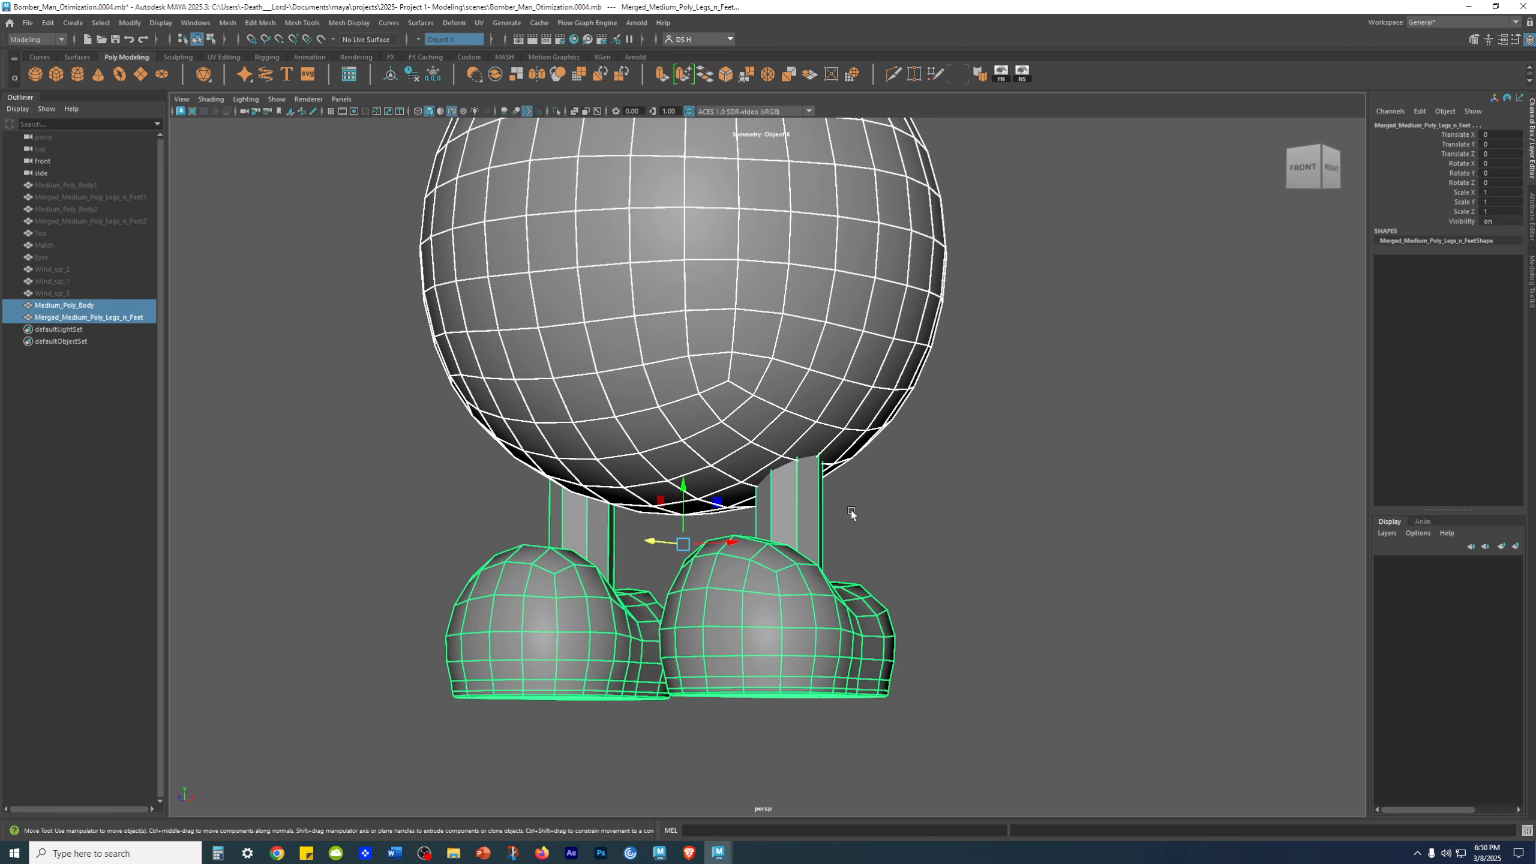
{"action": "right_click", "coordinate": [1020, 351], "text": "shift"}
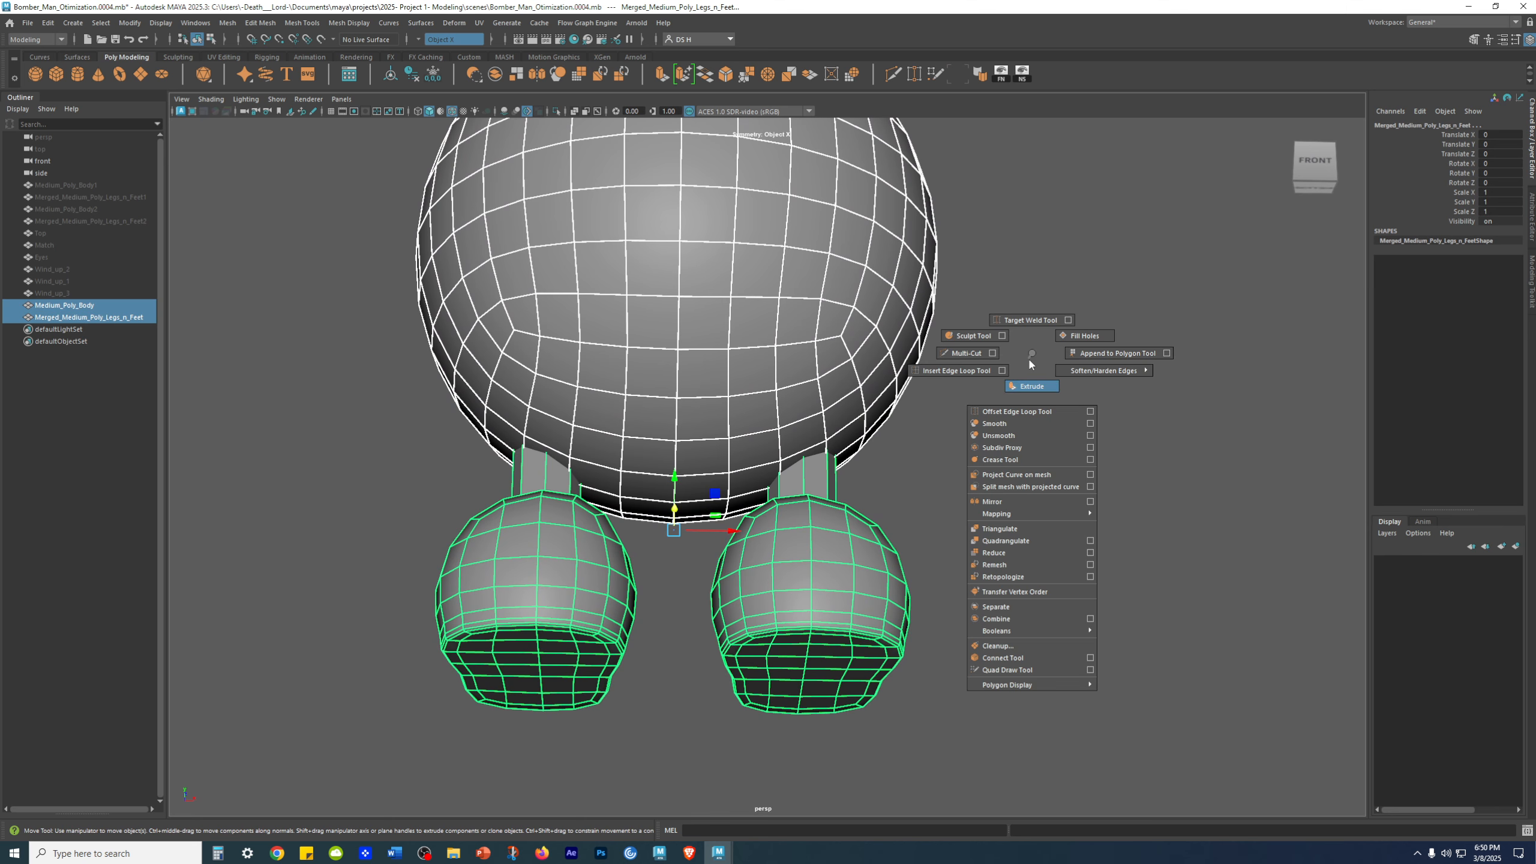
{"action": "left_click", "coordinate": [1030, 362]}
{"action": "key", "text": "ctrl+z"}
Select only the merged legs and feet mesh and examine the joint between the leg and the foot
{"action": "left_click_drag", "start_coordinate": [1026, 367], "coordinate": [1058, 410], "text": "alt"}
{"action": "left_click", "coordinate": [1058, 410]}
{"action": "left_click", "coordinate": [827, 514]}
{"action": "key", "text": "w"}
{"action": "left_click_drag", "start_coordinate": [978, 531], "coordinate": [815, 643], "text": "alt"}
{"action": "right_click_drag", "start_coordinate": [816, 643], "coordinate": [1001, 750], "text": "alt"}
{"action": "left_click_drag", "start_coordinate": [817, 650], "coordinate": [697, 687], "text": "alt"}
{"action": "middle_click_drag", "start_coordinate": [697, 687], "coordinate": [750, 435], "text": "alt"}
{"action": "right_click_drag", "start_coordinate": [749, 434], "coordinate": [817, 605], "text": "alt"}
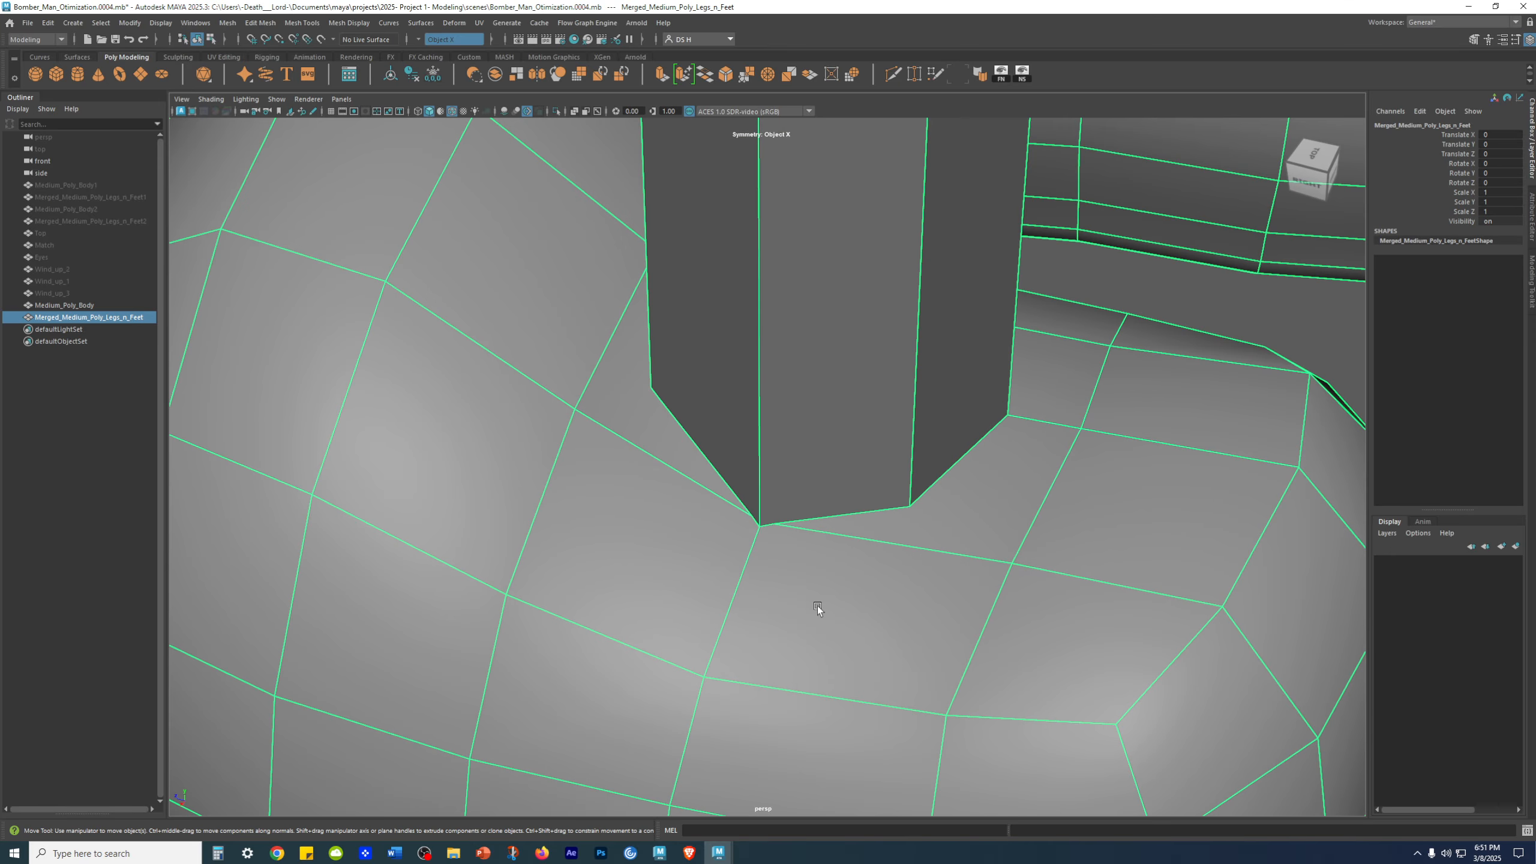
{"action": "left_click_drag", "start_coordinate": [692, 410], "coordinate": [910, 624], "text": "alt"}
{"action": "middle_click_drag", "start_coordinate": [523, 650], "coordinate": [932, 577], "text": "alt"}
{"action": "left_click_drag", "start_coordinate": [748, 555], "coordinate": [845, 521], "text": "alt"}
{"action": "left_click_drag", "start_coordinate": [1005, 562], "coordinate": [749, 550], "text": "alt"}
{"action": "right_click_drag", "start_coordinate": [749, 550], "coordinate": [230, 545], "text": "alt"}
{"action": "left_click_drag", "start_coordinate": [925, 557], "coordinate": [649, 422], "text": "alt"}
{"action": "right_click_drag", "start_coordinate": [649, 422], "coordinate": [1103, 581], "text": "alt"}
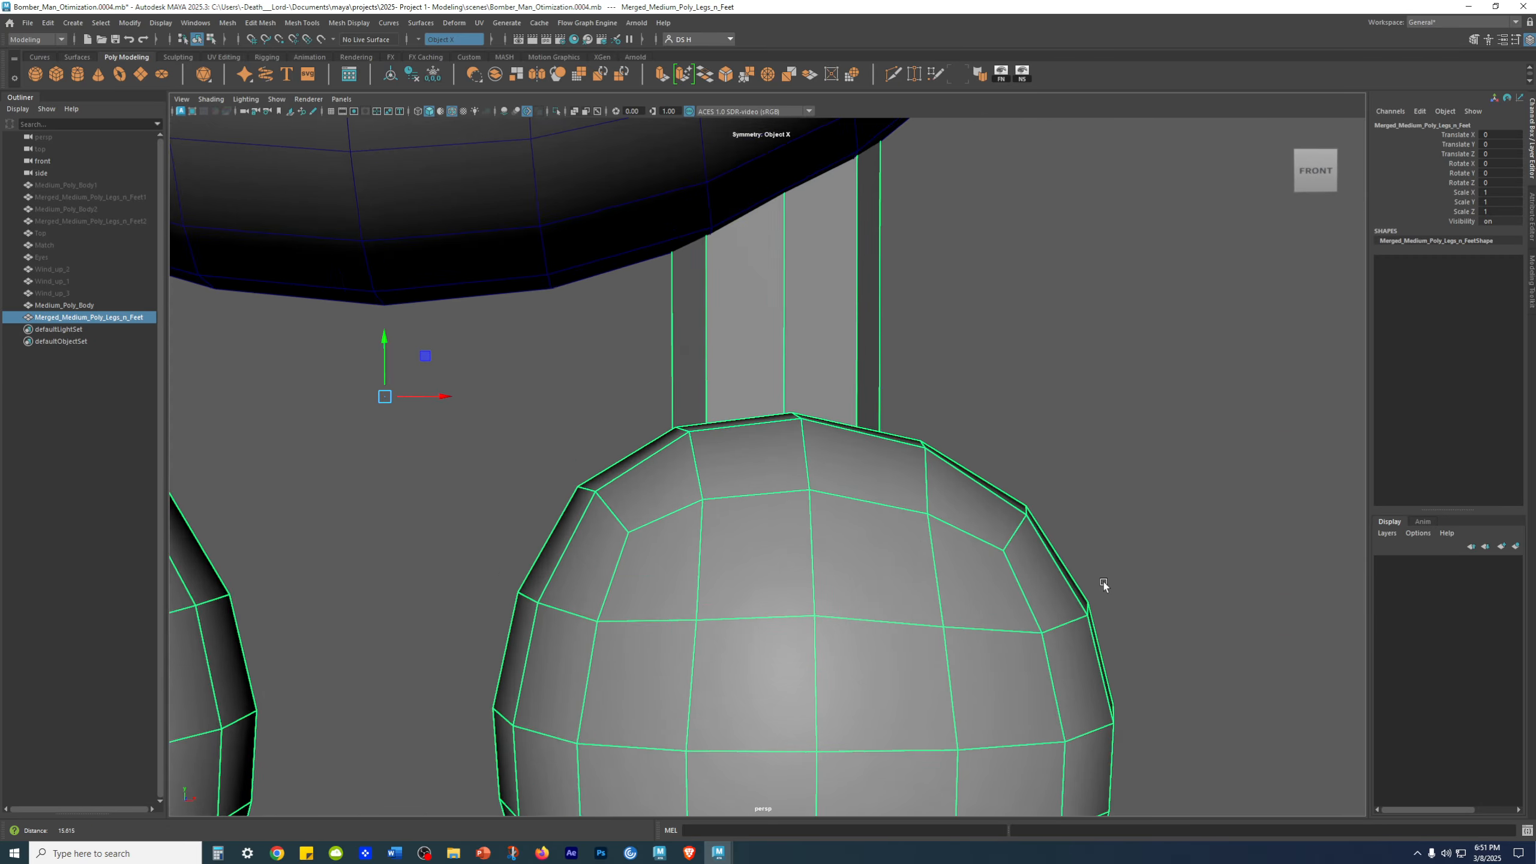
Check the leg's top corners against the body's edges up close from the front and back
{"action": "left_click_drag", "start_coordinate": [895, 514], "coordinate": [887, 451], "text": "alt"}
{"action": "left_click_drag", "start_coordinate": [810, 320], "coordinate": [801, 369], "text": "alt"}
{"action": "middle_click_drag", "start_coordinate": [802, 369], "coordinate": [875, 596], "text": "alt"}
{"action": "left_click_drag", "start_coordinate": [870, 595], "coordinate": [862, 553], "text": "alt"}
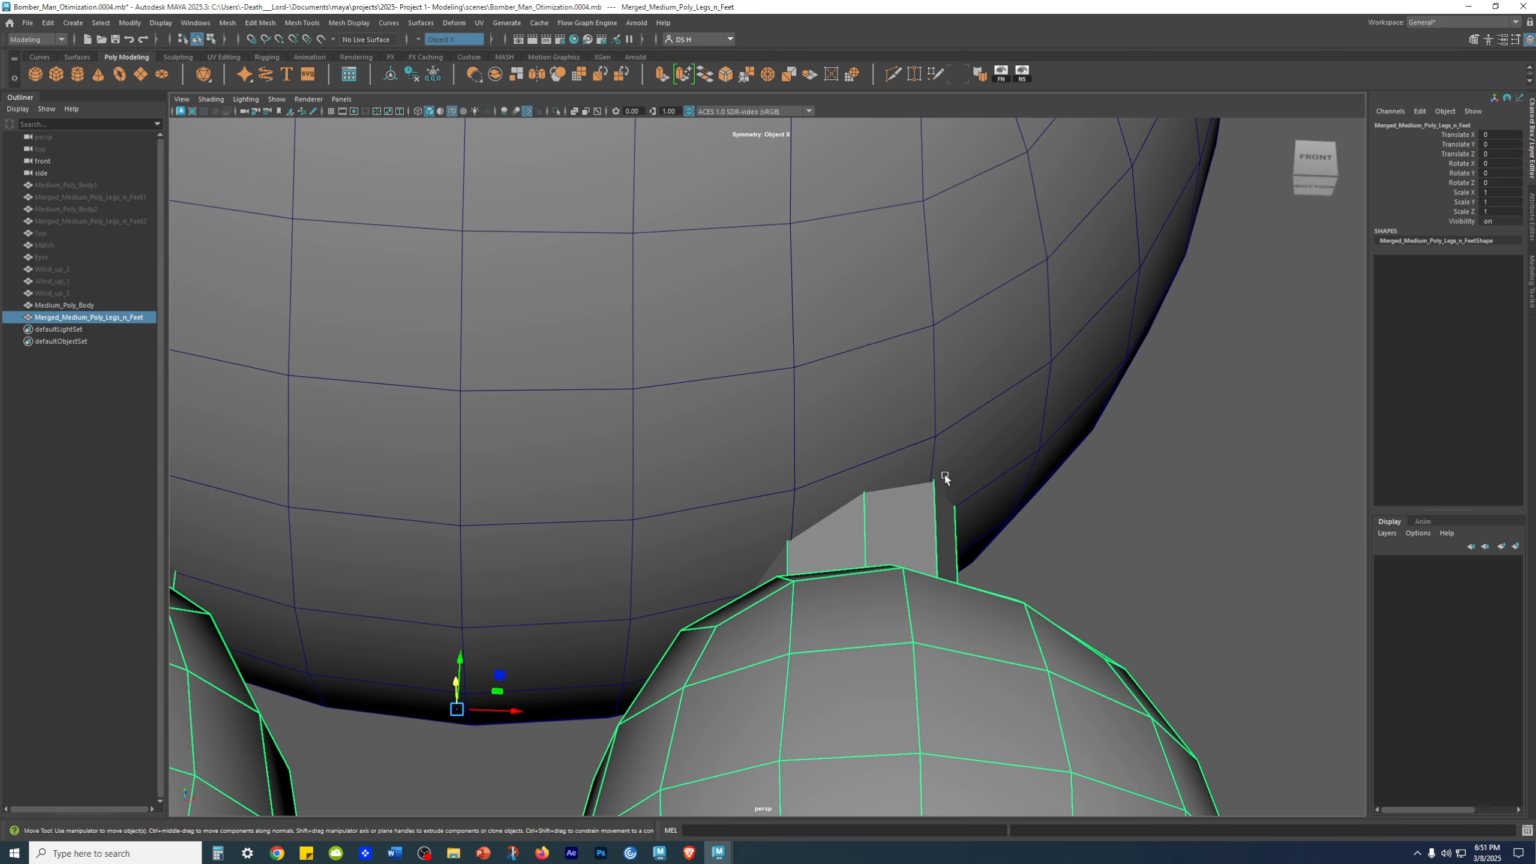
{"action": "left_click_drag", "start_coordinate": [976, 487], "coordinate": [803, 583], "text": "alt"}
{"action": "right_click_drag", "start_coordinate": [803, 583], "coordinate": [1232, 583], "text": "alt"}
{"action": "left_click_drag", "start_coordinate": [950, 278], "coordinate": [739, 413], "text": "alt"}
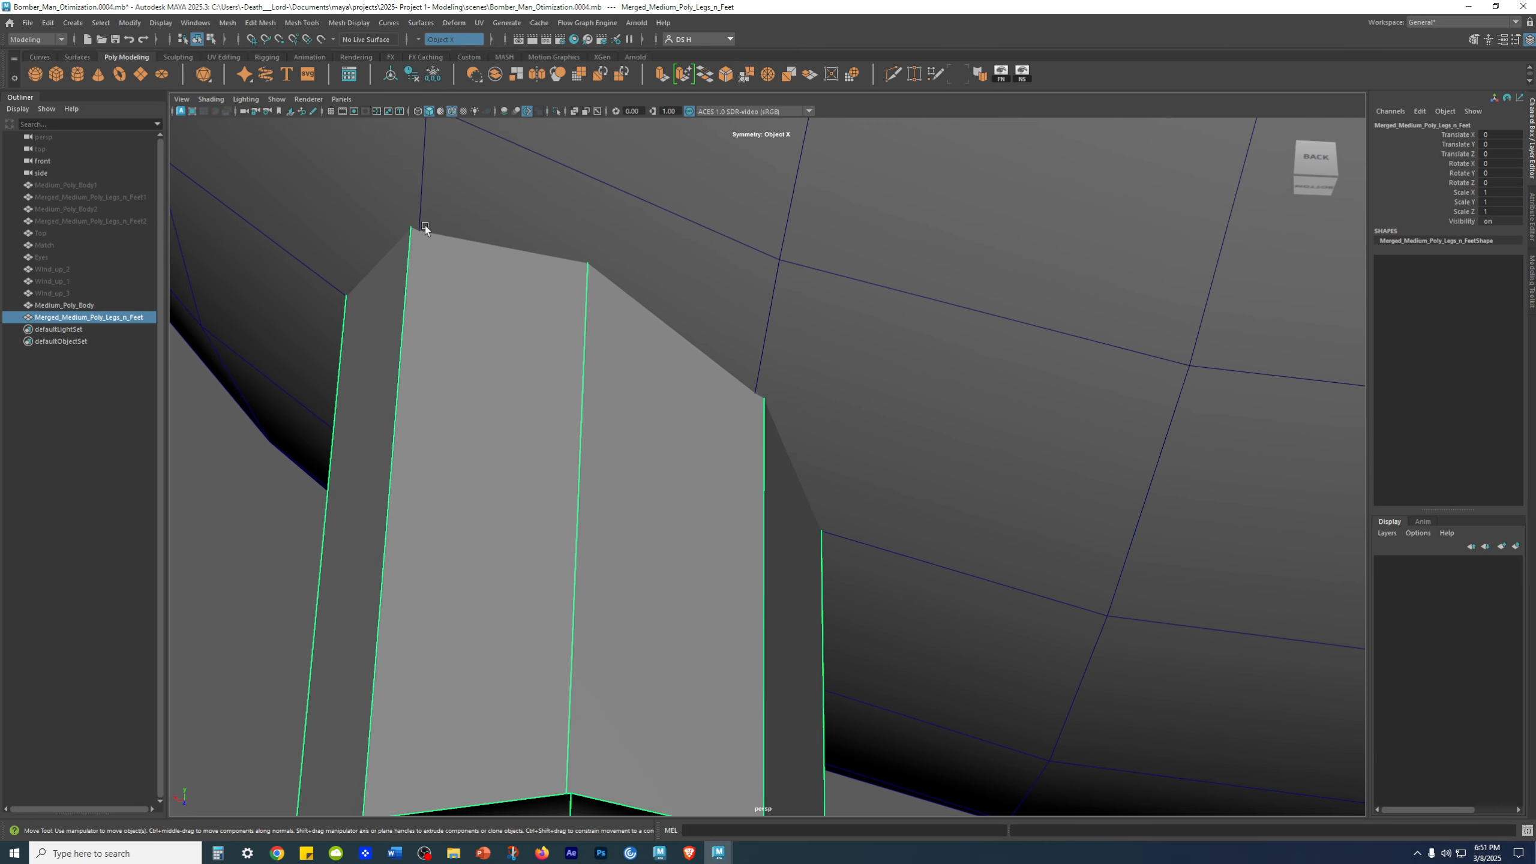
{"action": "left_click_drag", "start_coordinate": [970, 501], "coordinate": [807, 449], "text": "alt"}
{"action": "right_click_drag", "start_coordinate": [807, 448], "coordinate": [599, 515], "text": "alt"}
{"action": "left_click_drag", "start_coordinate": [586, 500], "coordinate": [992, 514], "text": "alt"}
{"action": "scroll", "coordinate": [1042, 553], "scroll_direction": "down", "scroll_amount": 5}
{"action": "left_click", "coordinate": [900, 296]}
{"action": "left_click_drag", "start_coordinate": [1008, 278], "coordinate": [1124, 319], "text": "alt"}
{"action": "middle_click_drag", "start_coordinate": [803, 369], "coordinate": [921, 423], "text": "alt"}
{"action": "middle_click_drag", "start_coordinate": [684, 401], "coordinate": [730, 462], "text": "alt"}
{"action": "right_click_drag", "start_coordinate": [929, 622], "coordinate": [993, 616], "text": "alt"}
{"action": "left_click", "coordinate": [1094, 665]}
{"action": "scroll", "coordinate": [922, 579], "scroll_direction": "up", "scroll_amount": 2}
Apply a Boolean Union to the merged legs and feet and the body, with intersection classification set to Edge
{"action": "left_click", "coordinate": [919, 608]}
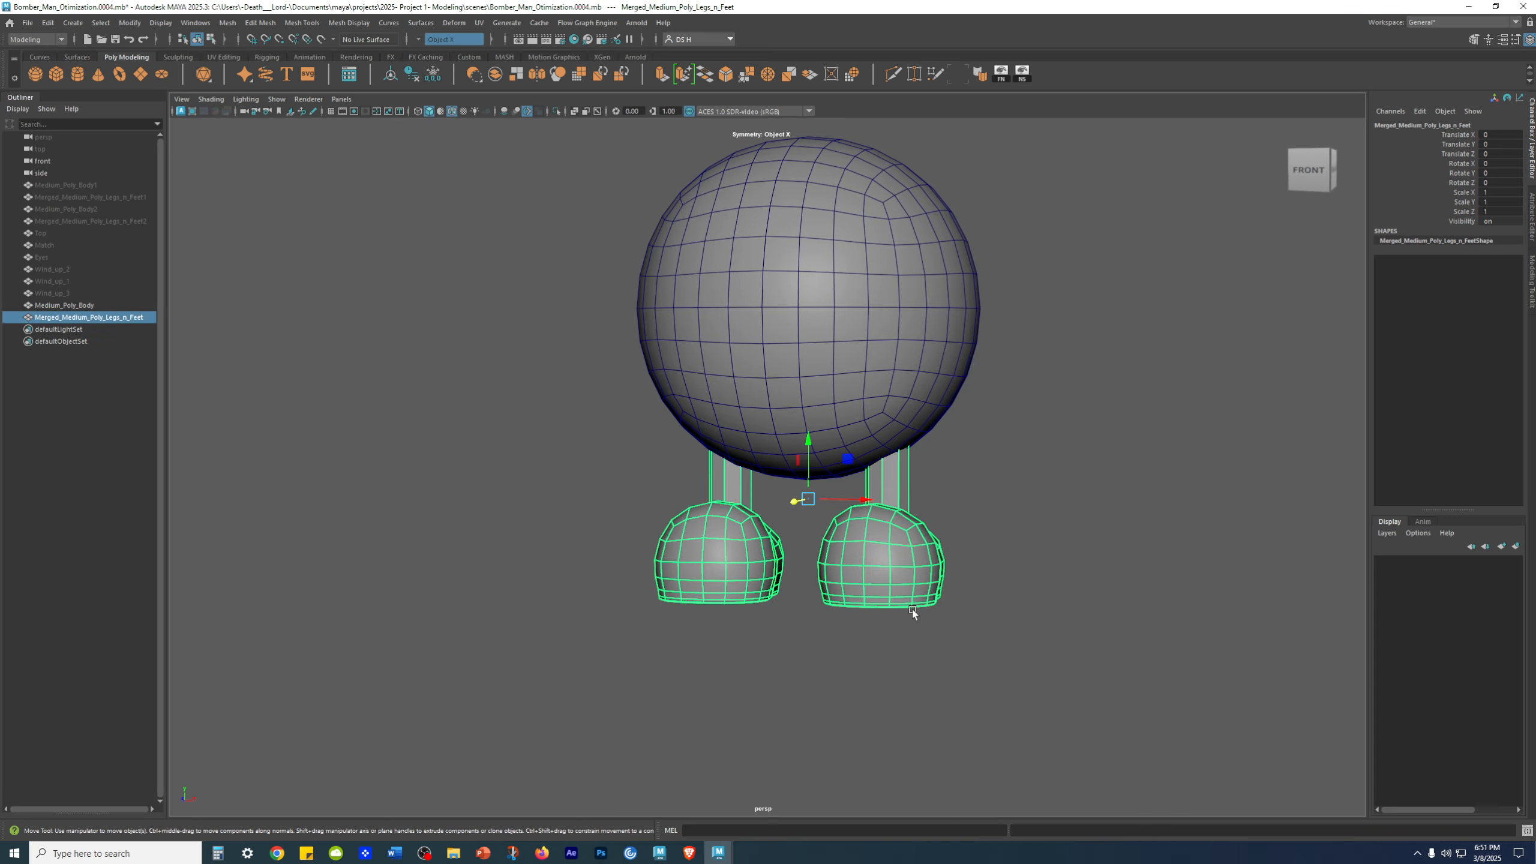
{"action": "scroll", "coordinate": [1008, 586], "scroll_direction": "up", "scroll_amount": 5}
{"action": "left_click", "coordinate": [995, 376], "text": "shift"}
{"action": "left_click_drag", "start_coordinate": [1111, 466], "coordinate": [1137, 444], "text": "alt"}
{"action": "right_click", "coordinate": [1142, 394], "text": "shift"}
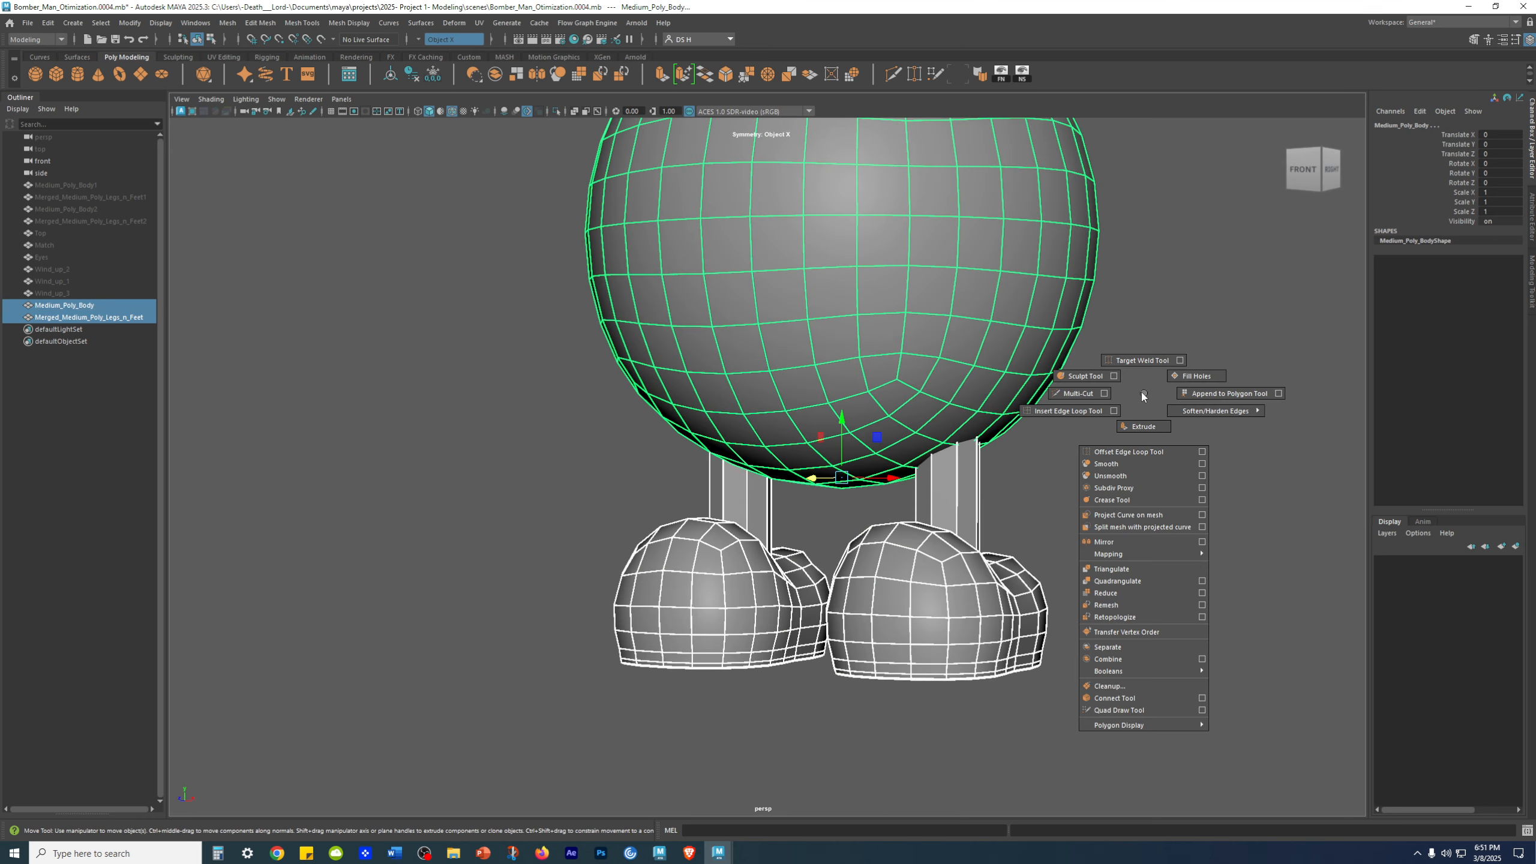
{"action": "mouse_move", "coordinate": [1131, 670]}
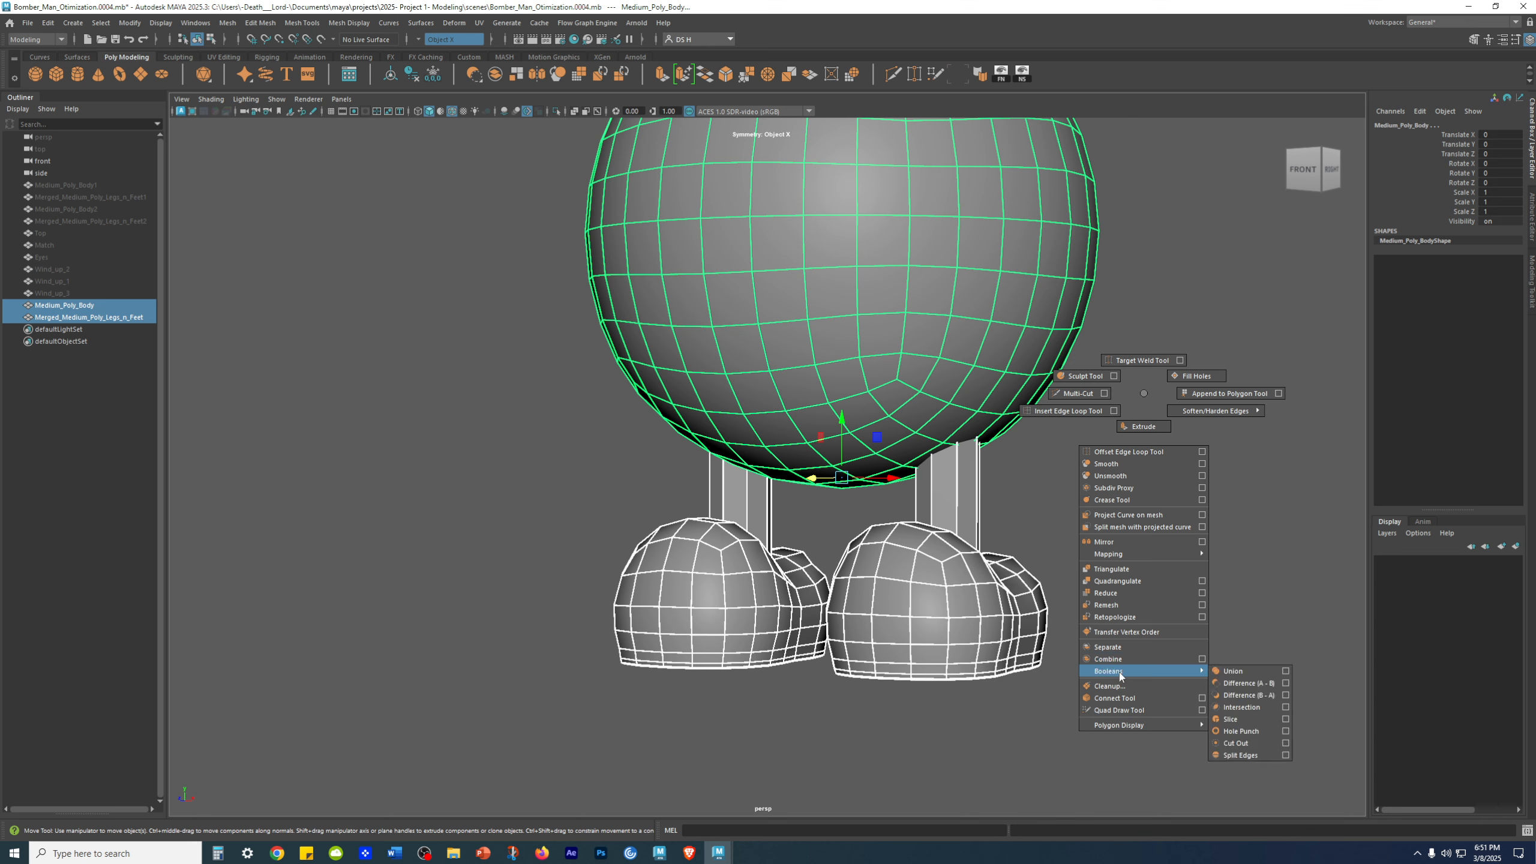
{"action": "left_click", "coordinate": [1285, 672]}
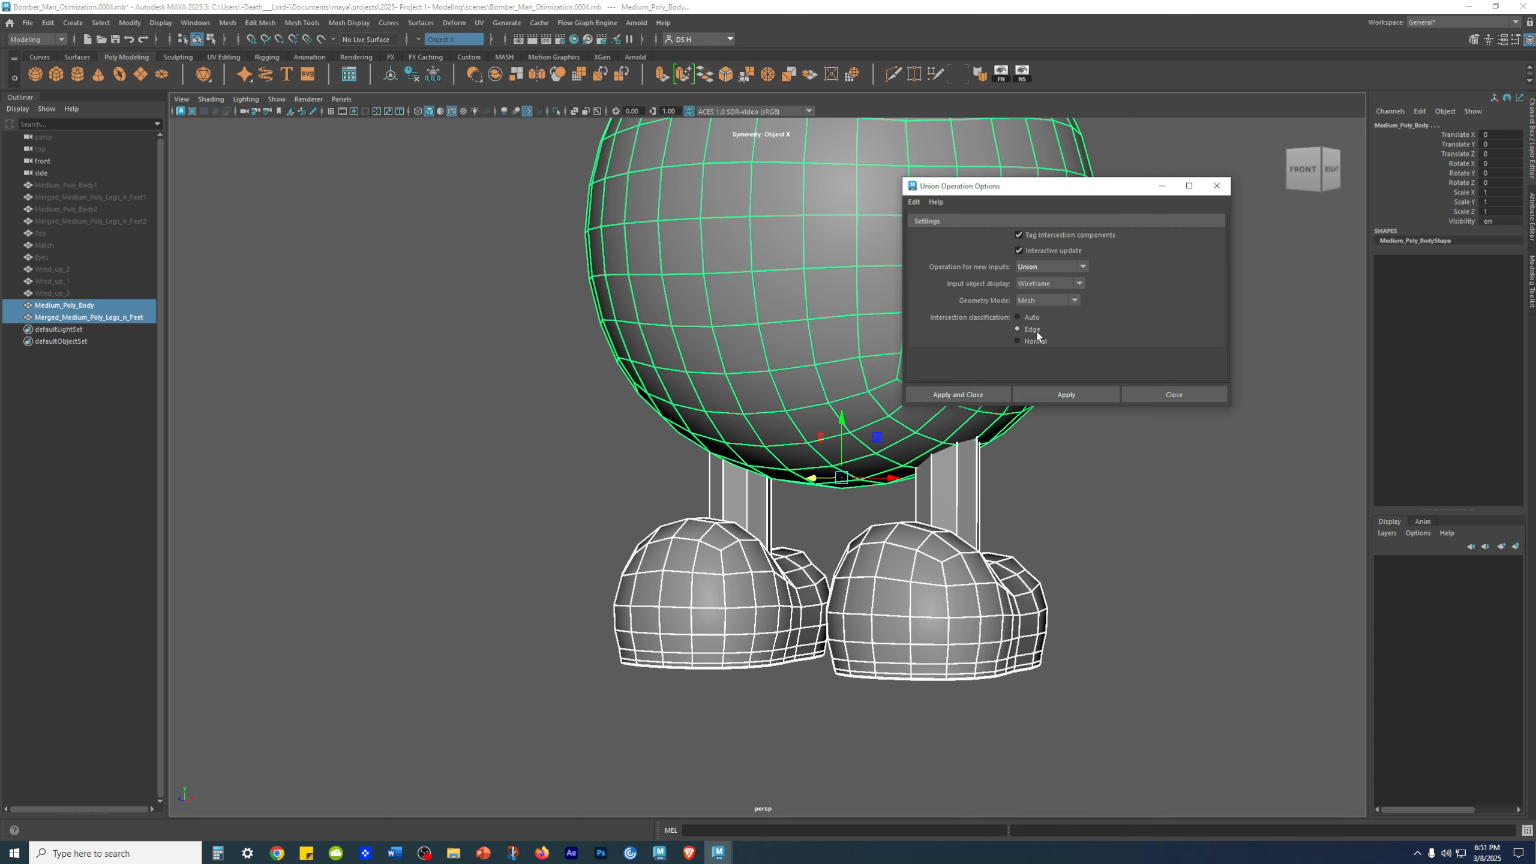
{"action": "left_click", "coordinate": [1078, 394]}
{"action": "left_click", "coordinate": [1138, 394]}
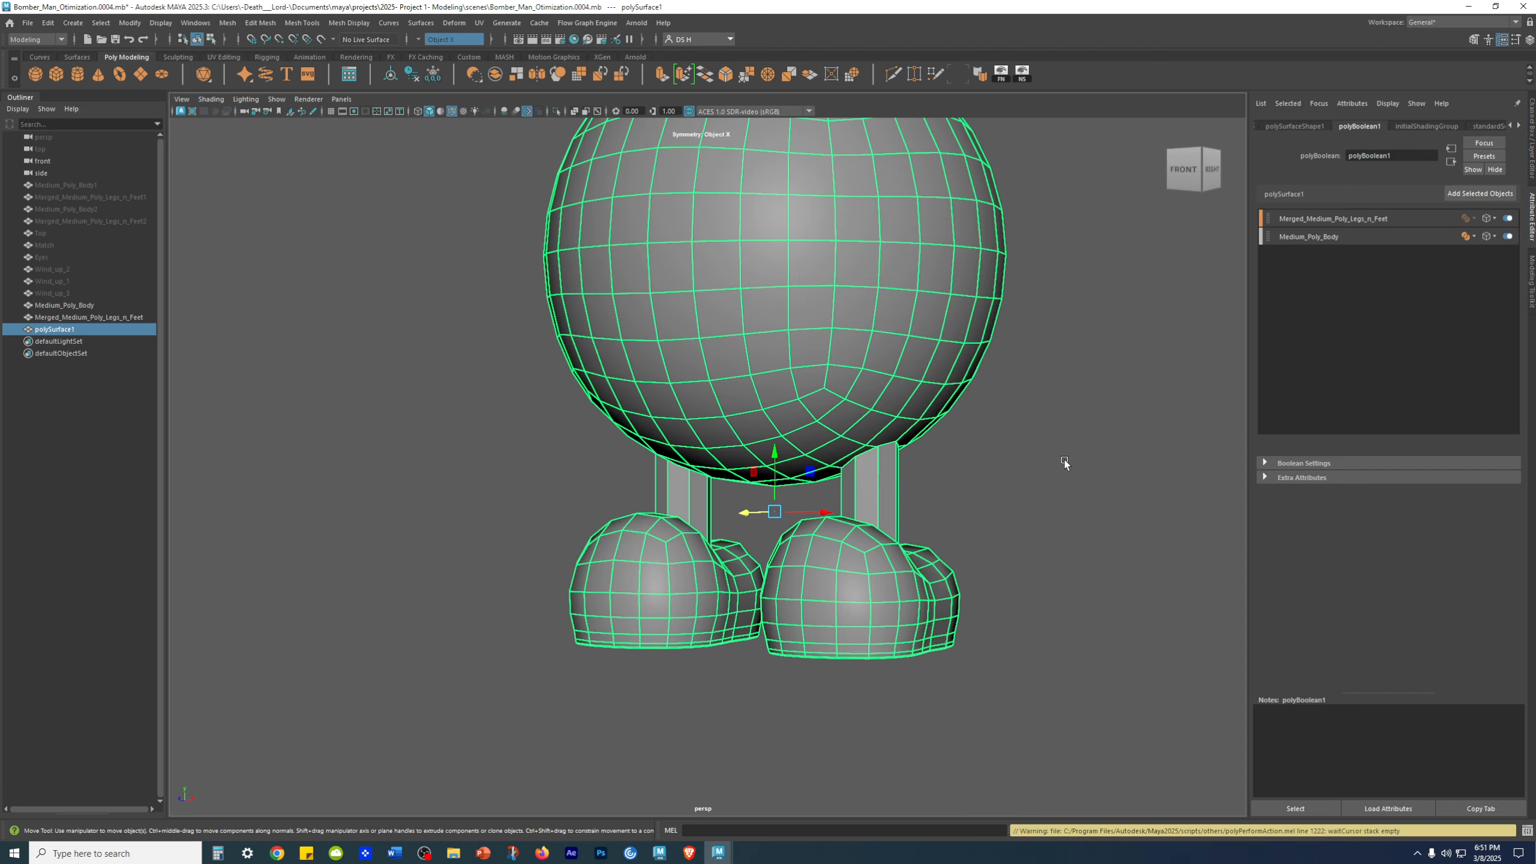
Inspect the joined body and legs in wireframe and shaded display, checking where the leg tops meet the body
{"action": "left_click", "coordinate": [1064, 460]}
{"action": "scroll", "coordinate": [988, 504], "scroll_direction": "up", "scroll_amount": 4}
{"action": "mouse_move", "coordinate": [1125, 583]}
{"action": "left_mouse_down", "text": "alt"}
{"action": "mouse_move", "coordinate": [747, 565]}
{"action": "mouse_move", "coordinate": [983, 626]}
{"action": "mouse_move", "coordinate": [983, 602]}
{"action": "left_mouse_up", "text": "alt"}
{"action": "key", "text": "4"}
{"action": "scroll", "coordinate": [970, 533], "scroll_direction": "up", "scroll_amount": 6}
{"action": "mouse_move", "coordinate": [756, 484]}
{"action": "left_mouse_down", "text": "alt"}
{"action": "mouse_move", "coordinate": [877, 545]}
{"action": "mouse_move", "coordinate": [895, 538]}
{"action": "left_mouse_up", "text": "alt"}
{"action": "key", "text": "5"}
{"action": "left_click_drag", "start_coordinate": [784, 463], "coordinate": [953, 432], "text": "alt"}
{"action": "right_click_drag", "start_coordinate": [952, 432], "coordinate": [230, 440], "text": "alt"}
{"action": "left_click_drag", "start_coordinate": [339, 434], "coordinate": [375, 439], "text": "alt"}
{"action": "right_click_drag", "start_coordinate": [387, 442], "coordinate": [804, 478], "text": "alt"}
Select the joined body, legs and feet with their source meshes and delete their construction history
{"action": "left_click_drag", "start_coordinate": [363, 250], "coordinate": [1115, 815]}
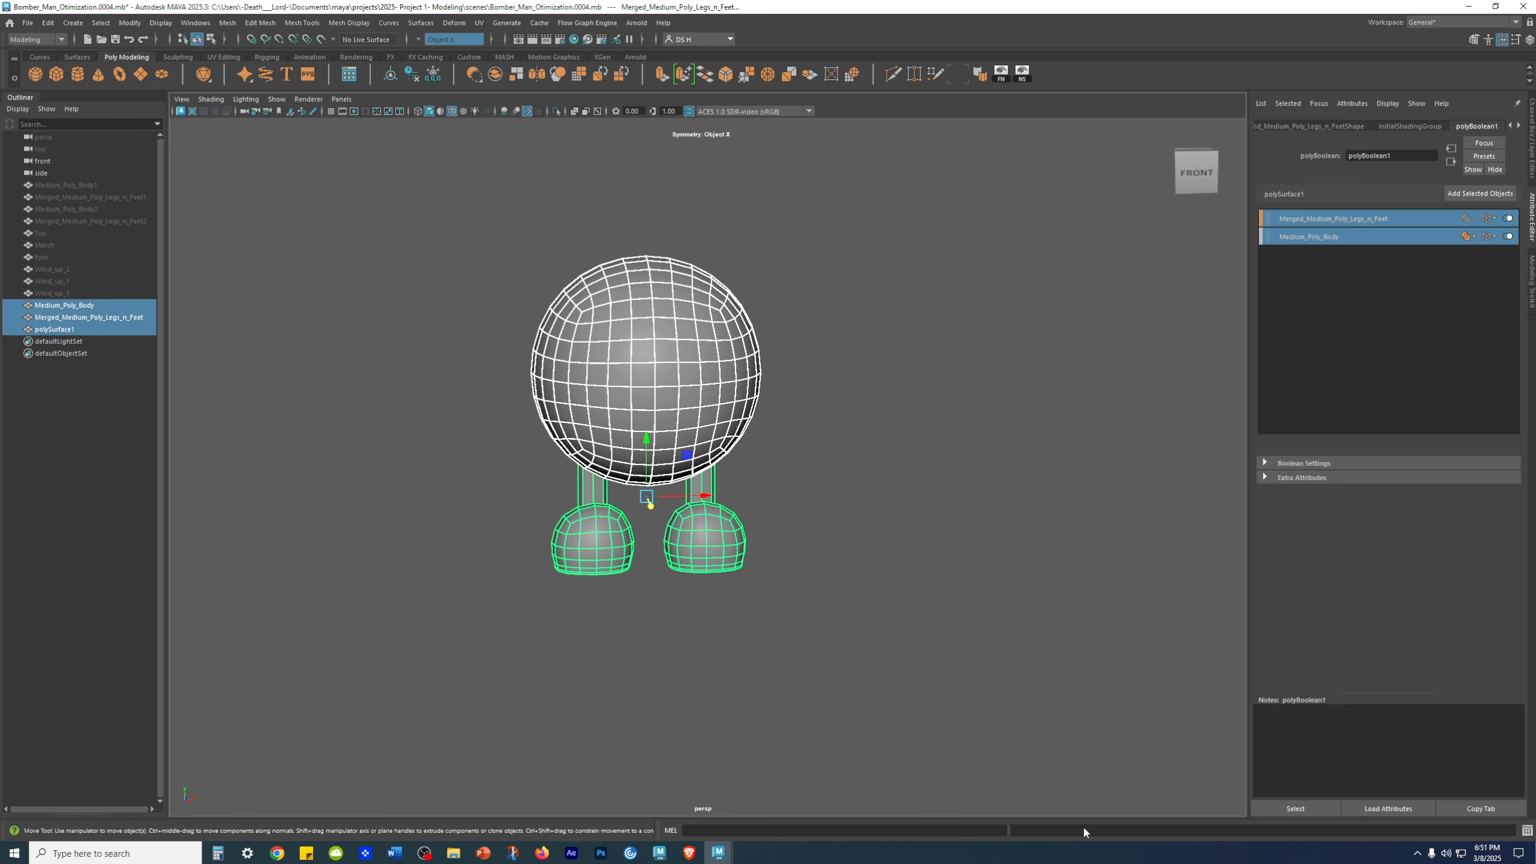
{"action": "scroll", "coordinate": [927, 556], "scroll_direction": "up", "scroll_amount": 4}
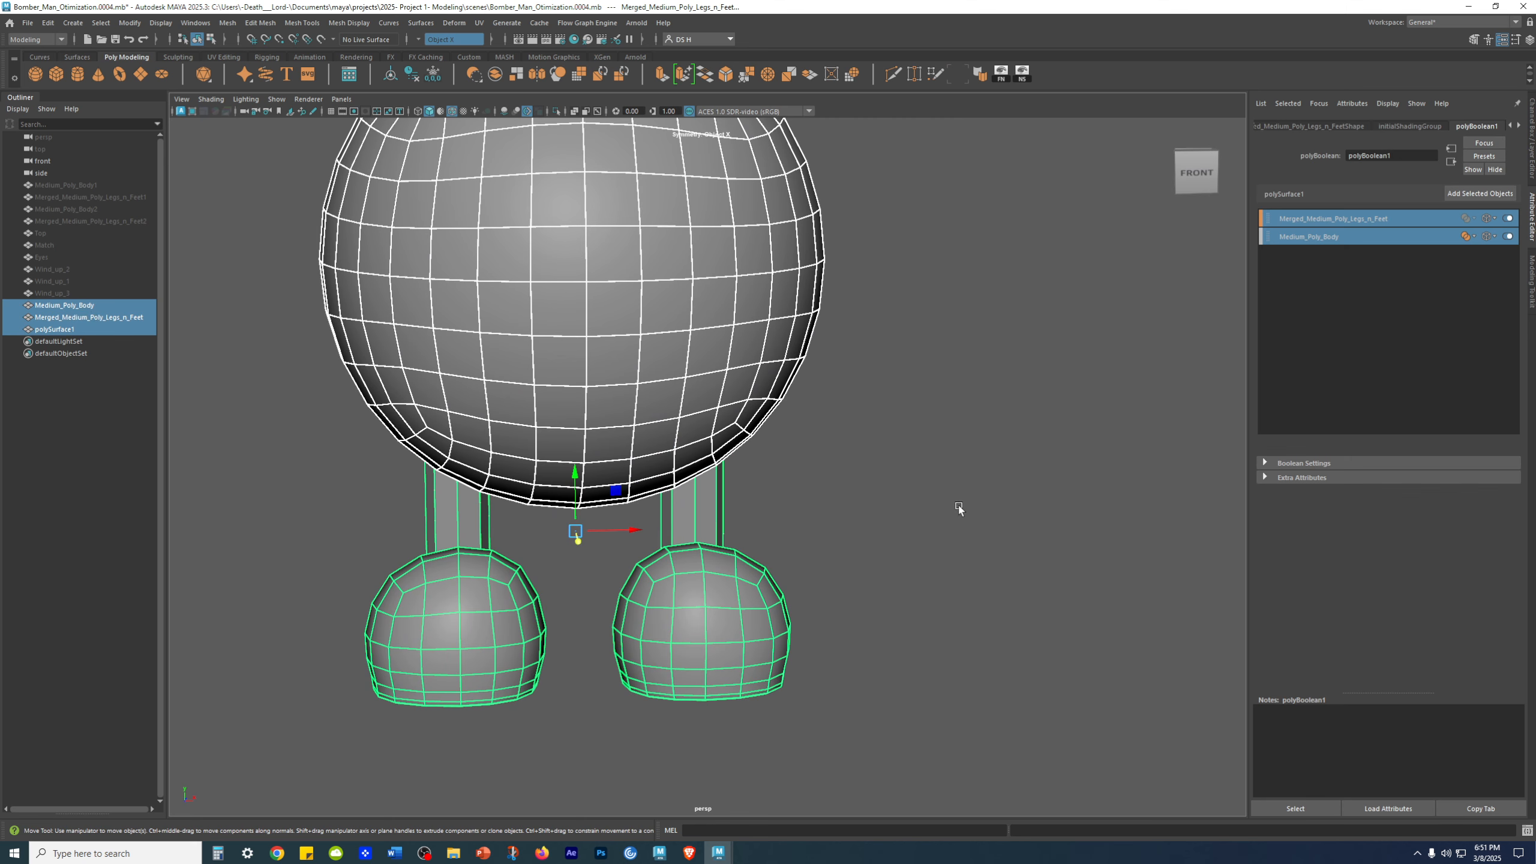
{"action": "key", "text": "f"}
{"action": "left_click", "coordinate": [1532, 128]}
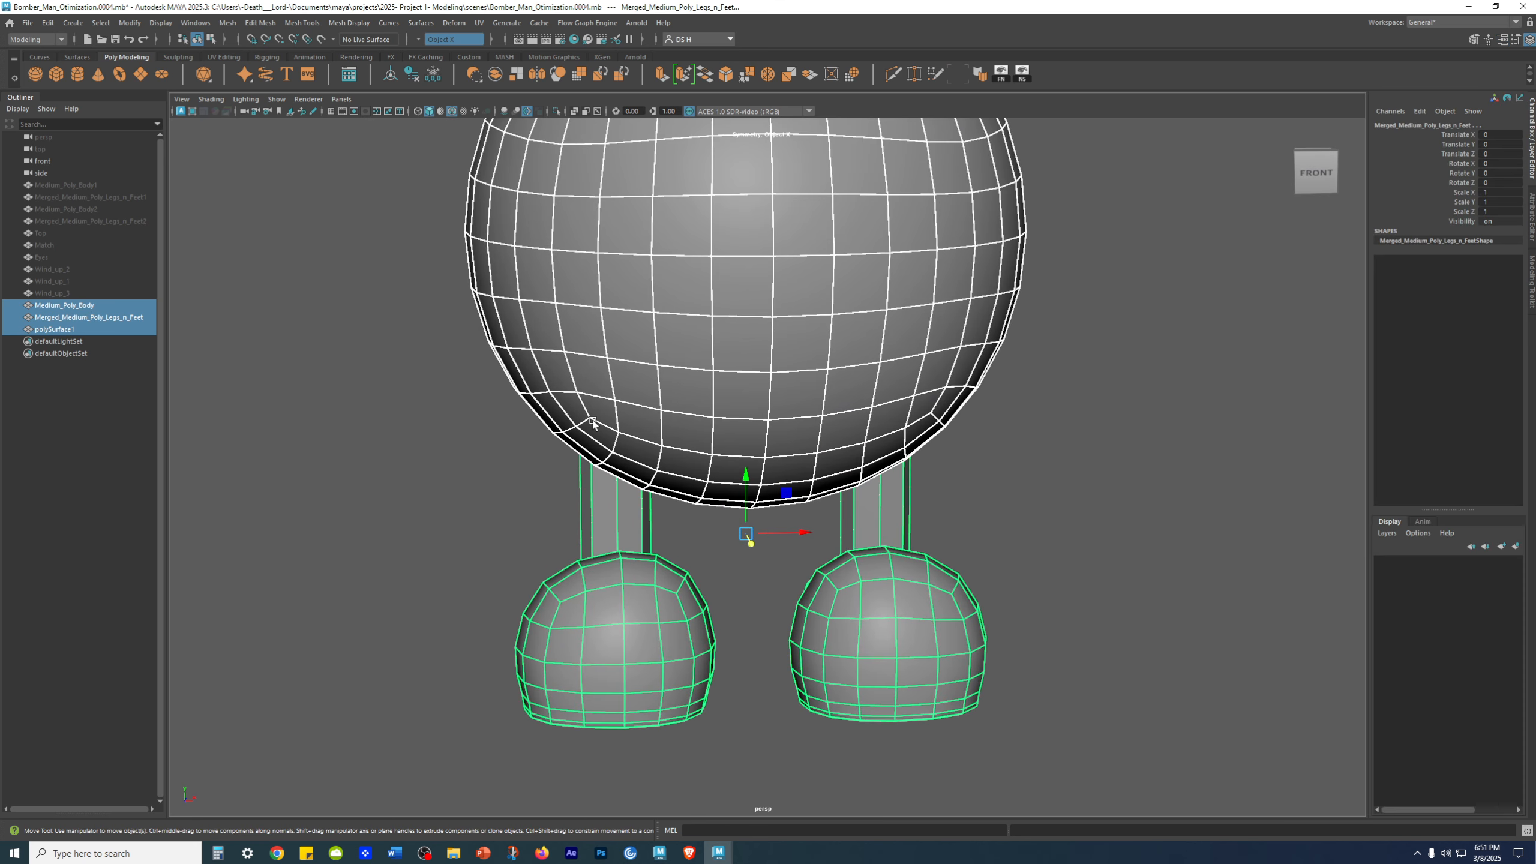
{"action": "scroll", "coordinate": [994, 491], "scroll_direction": "down", "scroll_amount": 5}
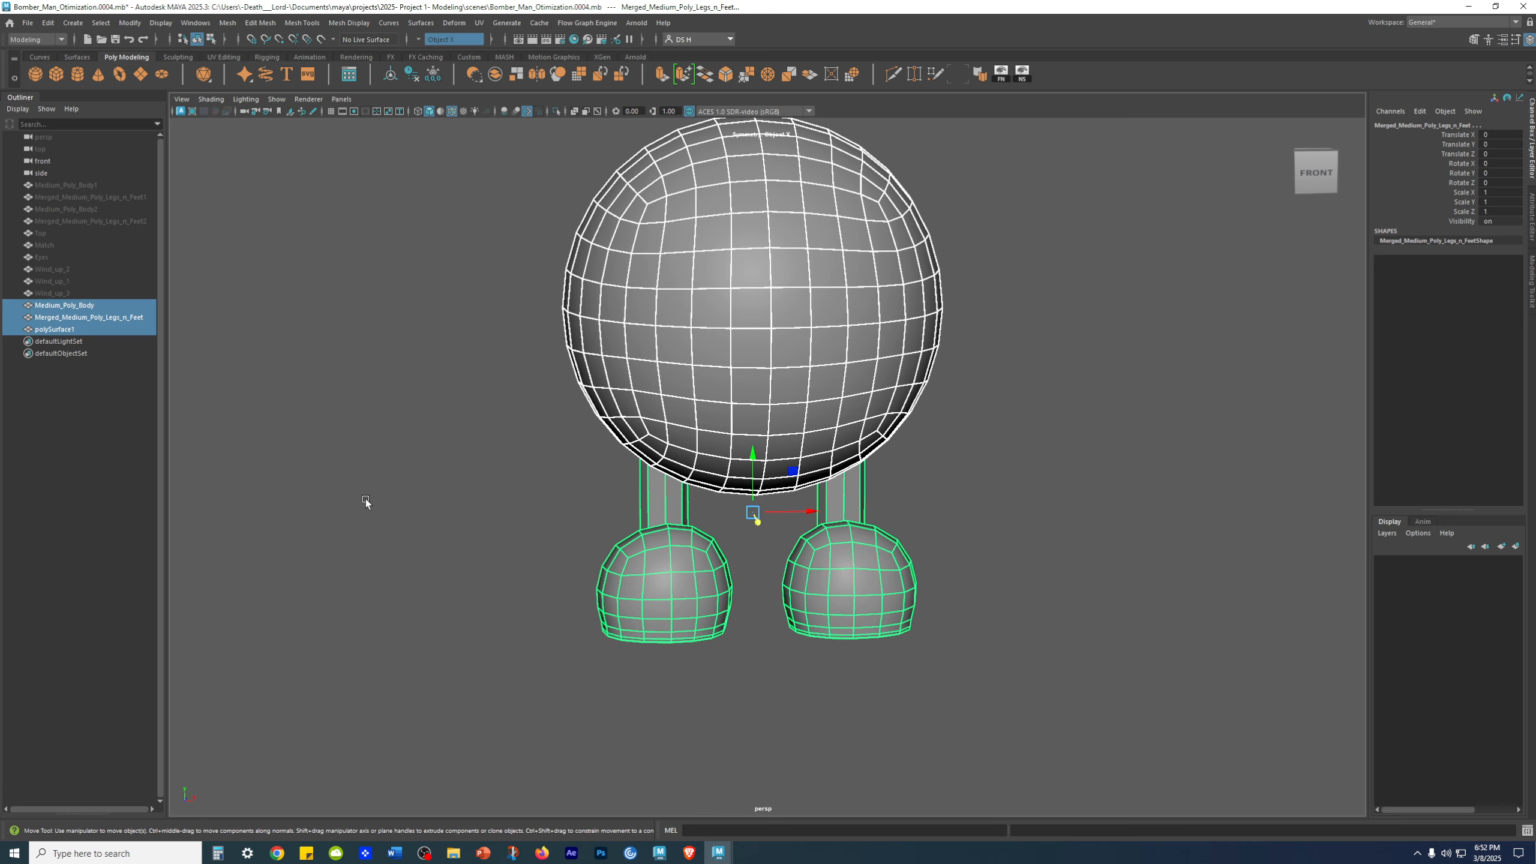
{"action": "scroll", "coordinate": [936, 387], "scroll_direction": "down", "scroll_amount": 3}
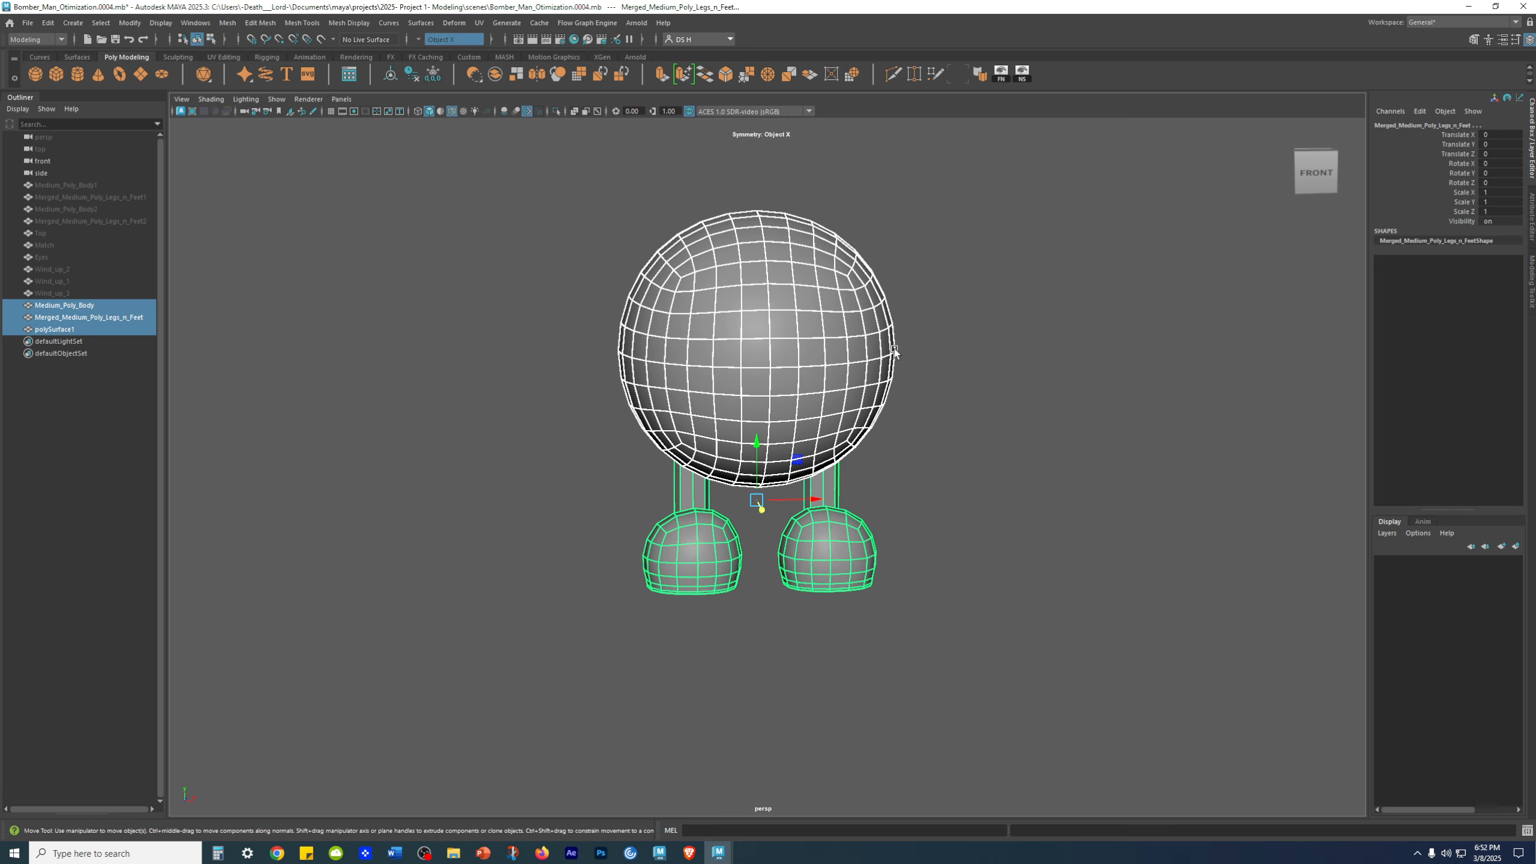
{"action": "left_click", "coordinate": [410, 75]}
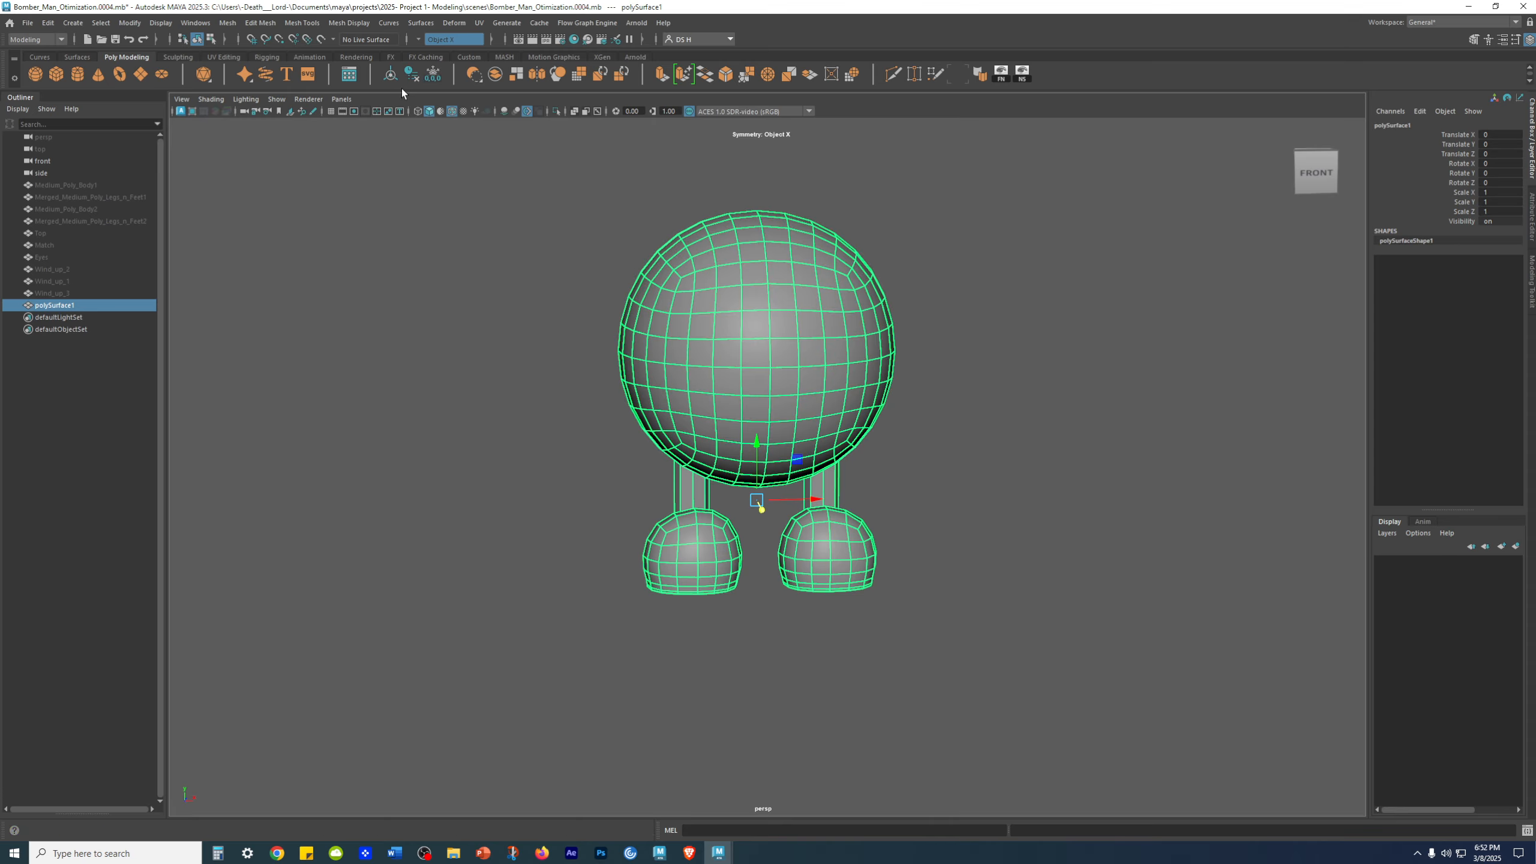
Rename the joined body, legs and feet mesh as Medium_Poly_Everything_Unioned
{"action": "left_click", "coordinate": [1016, 345]}
{"action": "right_click_drag", "start_coordinate": [517, 272], "coordinate": [859, 339], "text": "alt"}
{"action": "left_click_drag", "start_coordinate": [858, 339], "coordinate": [846, 411], "text": "alt"}
{"action": "left_click", "coordinate": [772, 357]}
{"action": "right_click_drag", "start_coordinate": [846, 412], "coordinate": [759, 373], "text": "alt"}
{"action": "left_click_drag", "start_coordinate": [668, 400], "coordinate": [763, 375], "text": "alt"}
{"action": "left_click_drag", "start_coordinate": [695, 484], "coordinate": [711, 412], "text": "alt"}
{"action": "double_click", "coordinate": [66, 305]}
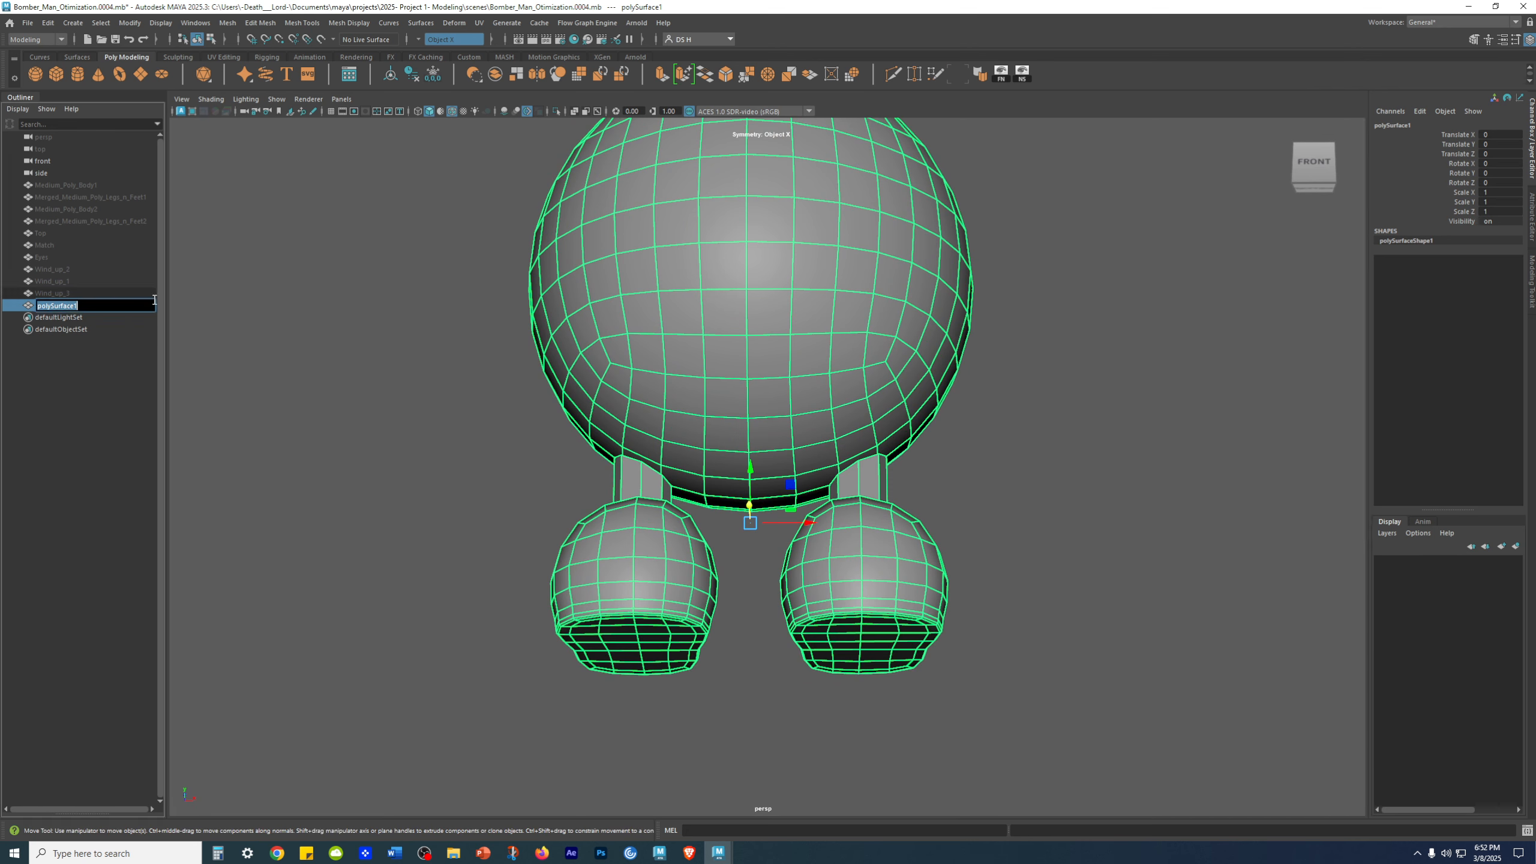
{"action": "type", "text": "Mer"}
{"action": "key", "text": "Return"}
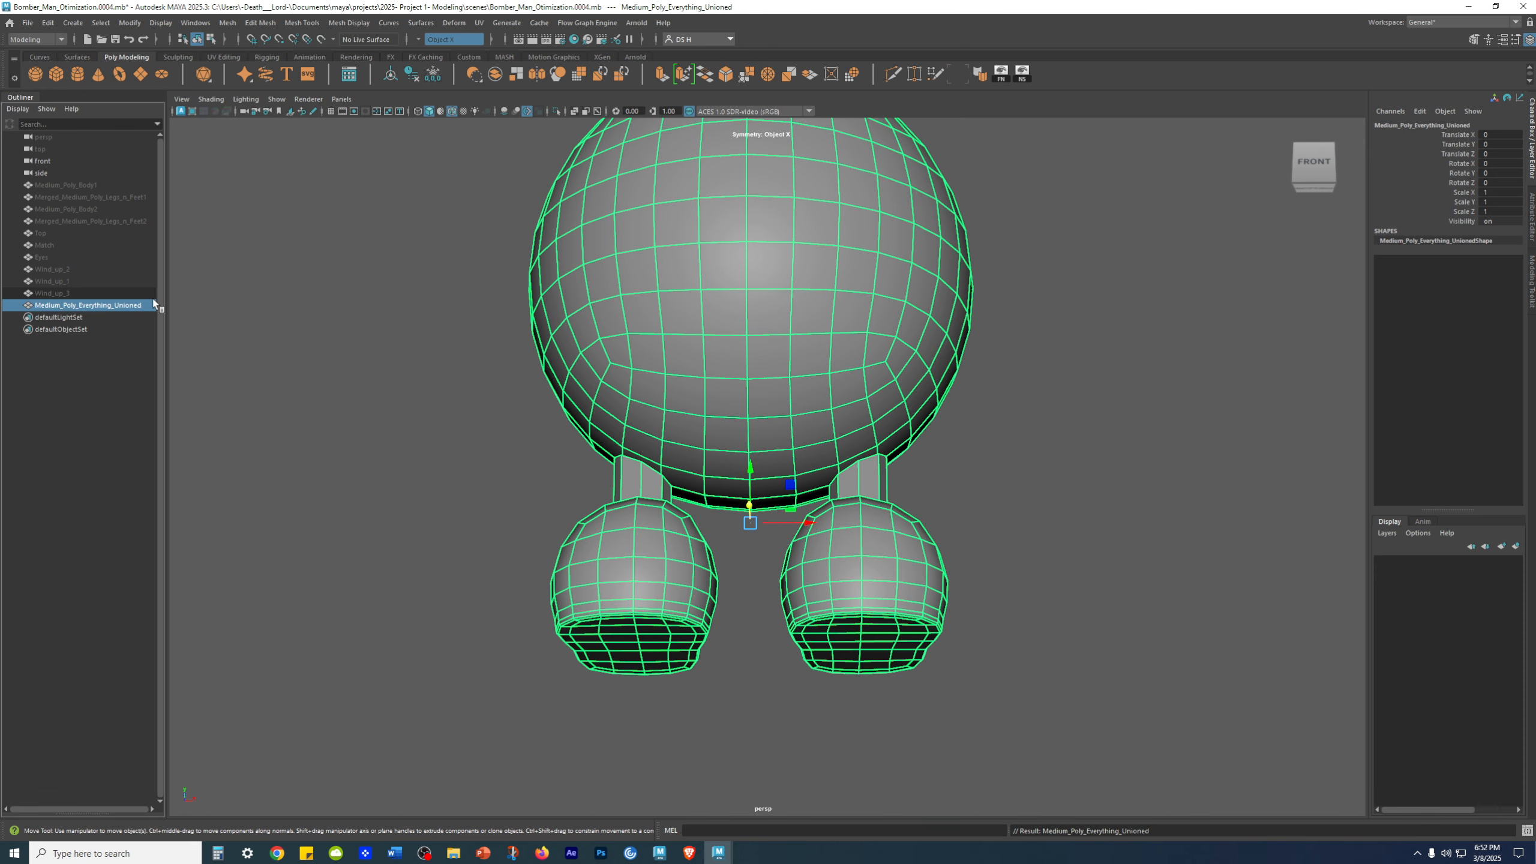
Duplicate the unioned mesh as a backup, hide the copy, and place it above the other hidden backups in the Outliner
{"action": "left_click_drag", "start_coordinate": [1119, 427], "coordinate": [1001, 418], "text": "alt"}
{"action": "left_click", "coordinate": [1137, 430]}
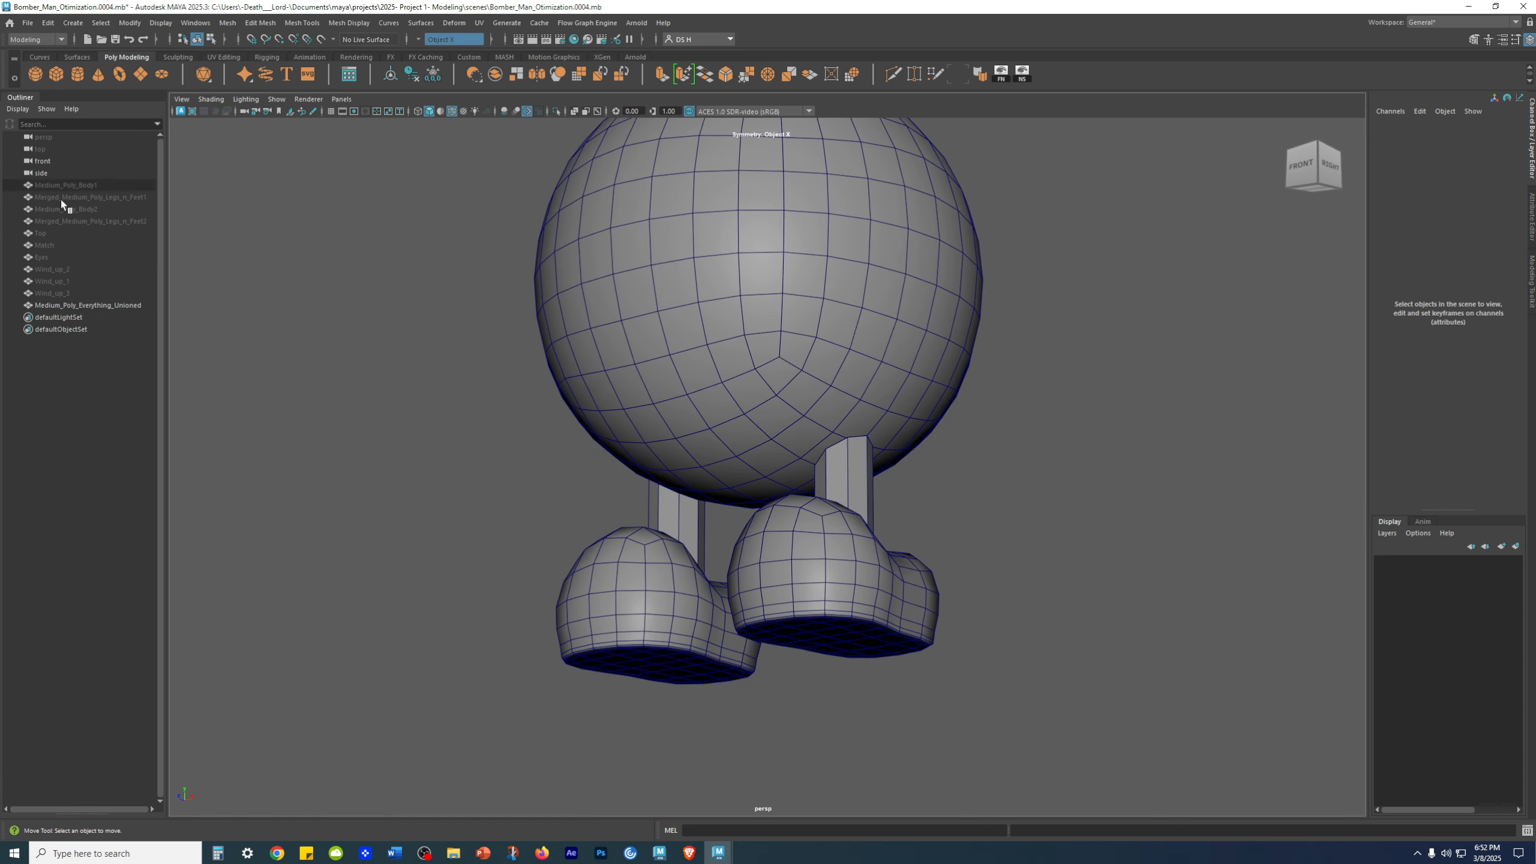
{"action": "left_click", "coordinate": [114, 305]}
{"action": "mouse_move", "coordinate": [839, 450]}
{"action": "left_mouse_down", "text": "alt"}
{"action": "mouse_move", "coordinate": [659, 459]}
{"action": "mouse_move", "coordinate": [819, 482]}
{"action": "mouse_move", "coordinate": [839, 442]}
{"action": "left_mouse_up", "text": "alt"}
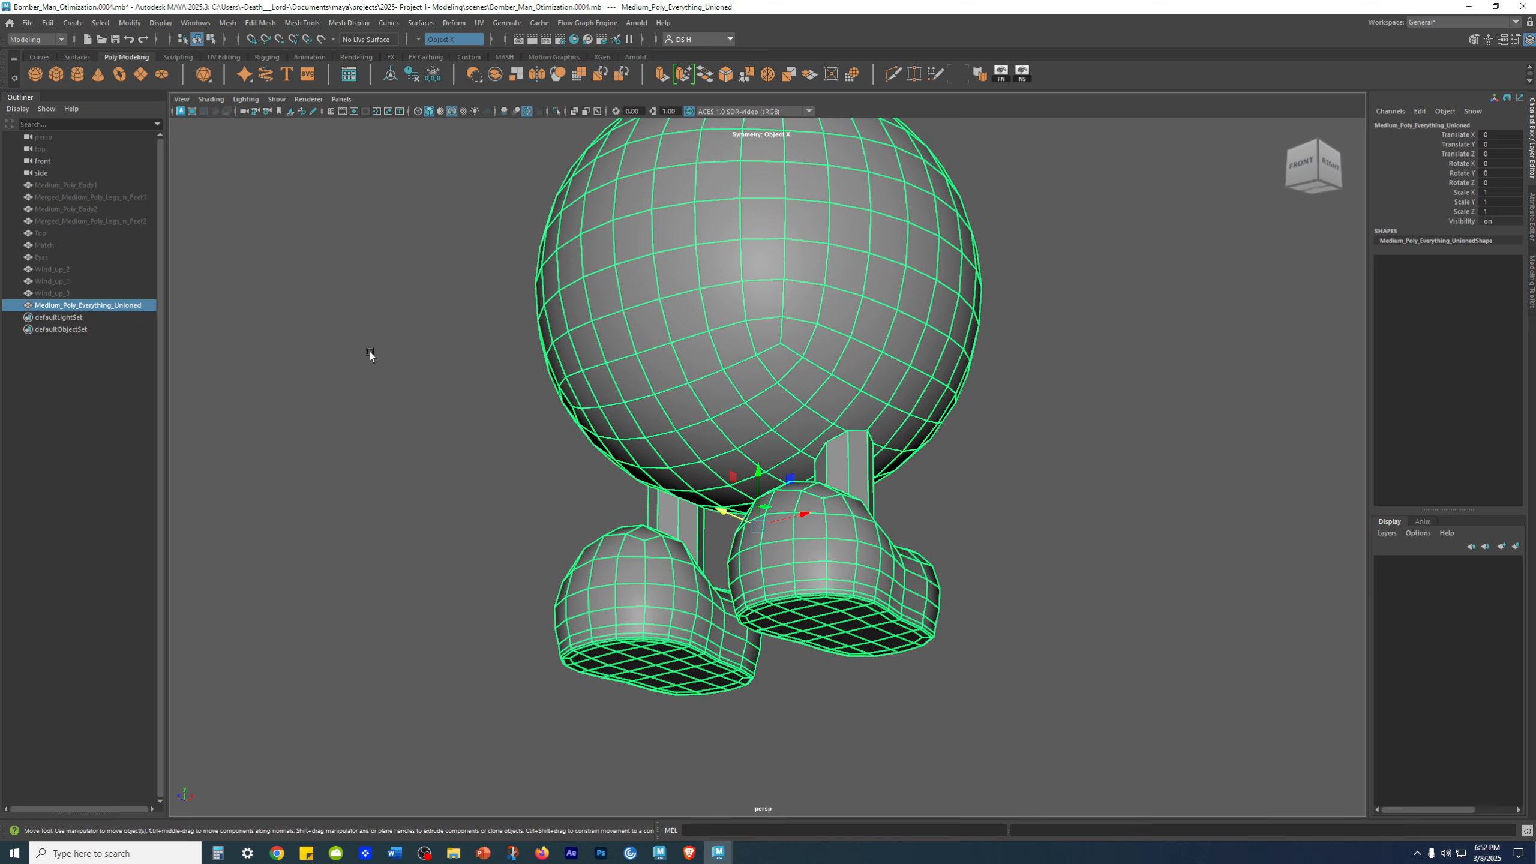
{"action": "left_click_drag", "start_coordinate": [371, 353], "coordinate": [508, 372], "text": "alt"}
{"action": "key", "text": "ctrl+d"}
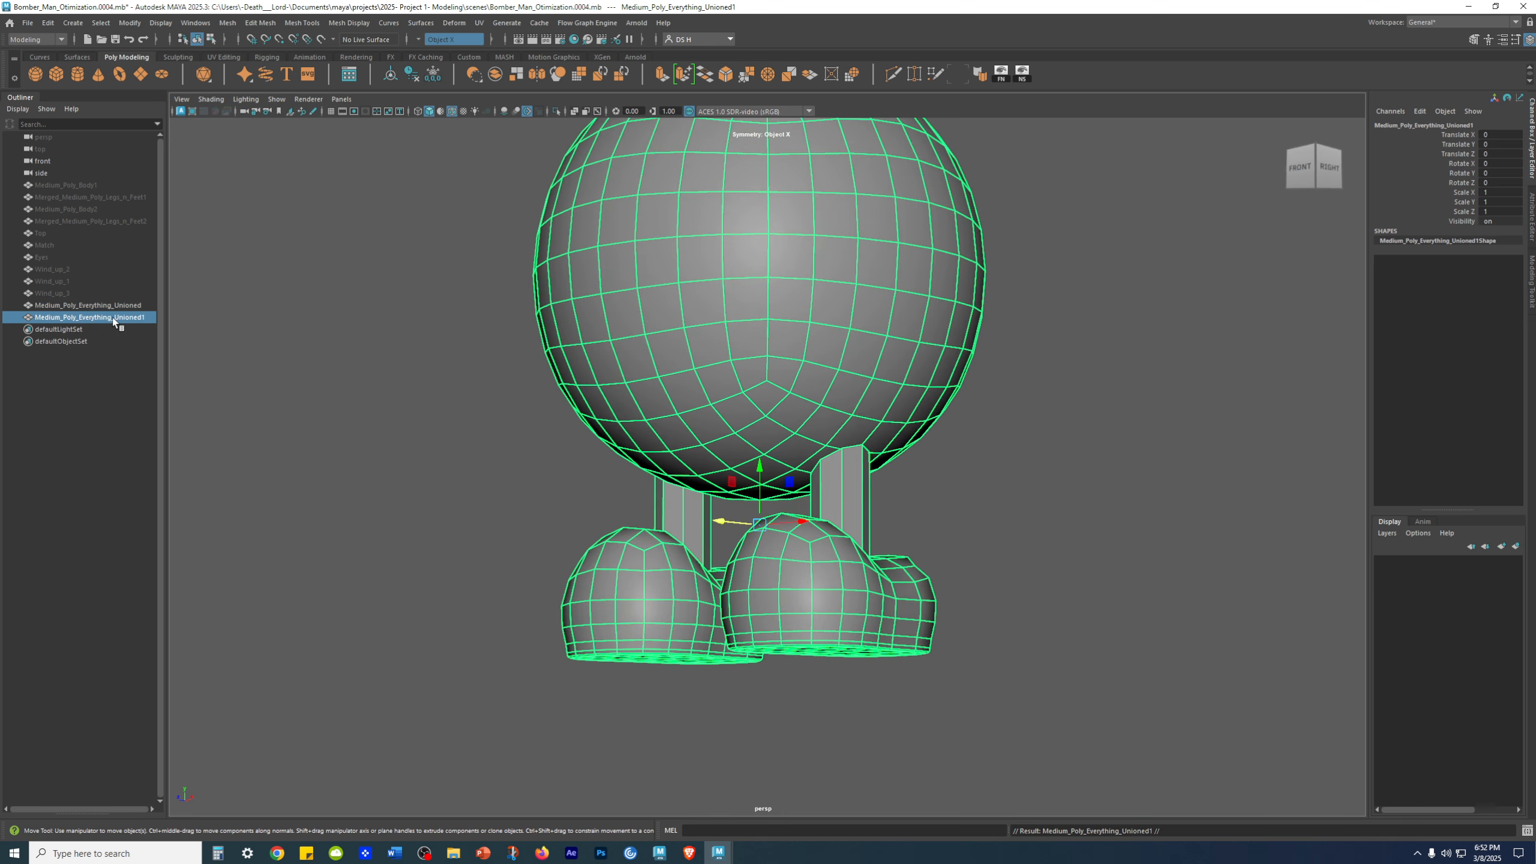
{"action": "key", "text": "h"}
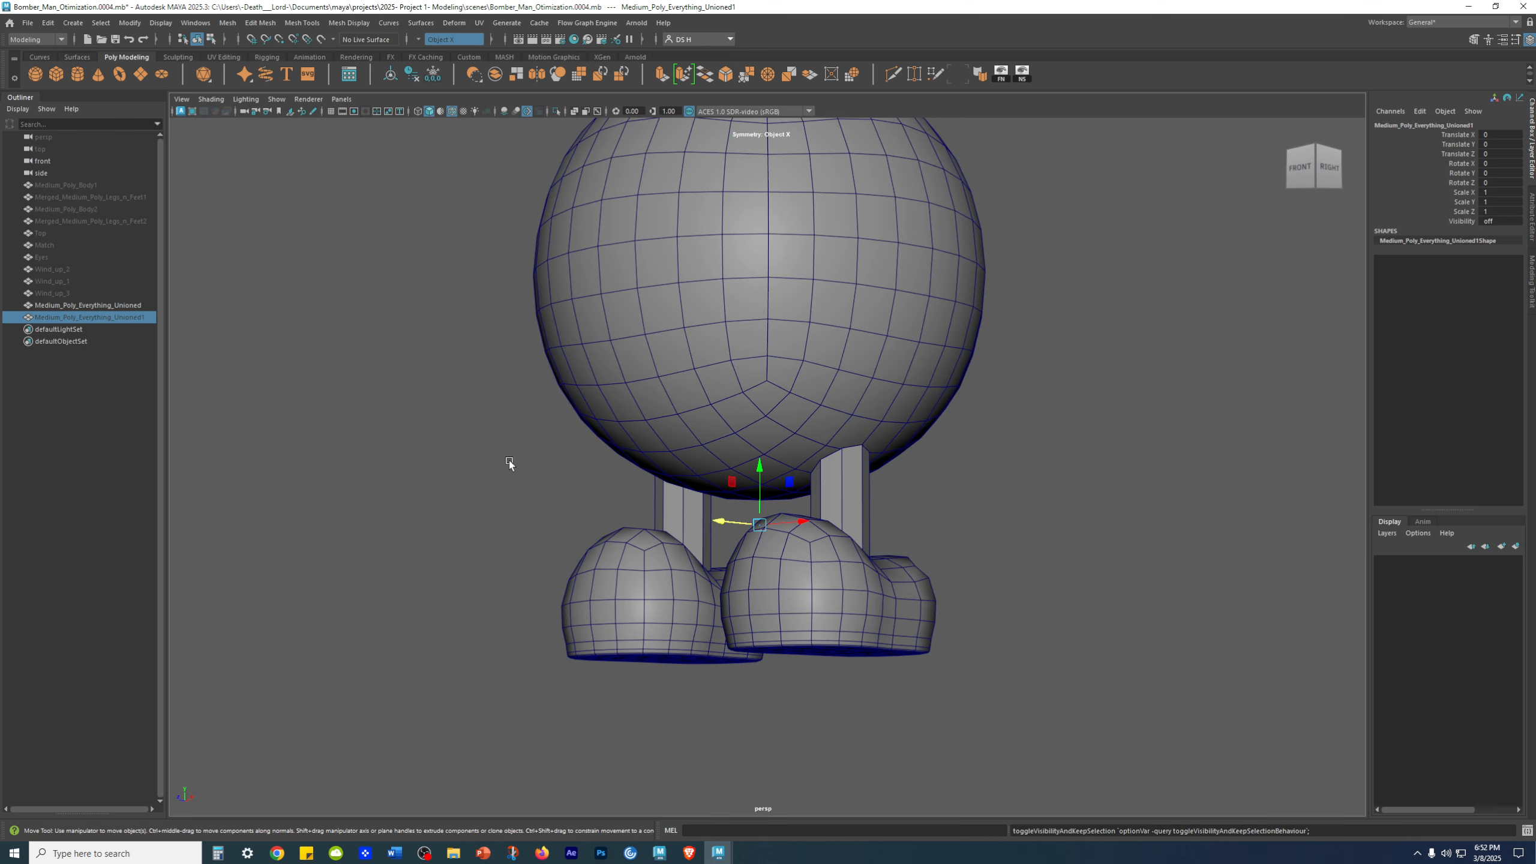
{"action": "left_click_drag", "start_coordinate": [92, 325], "coordinate": [94, 186]}
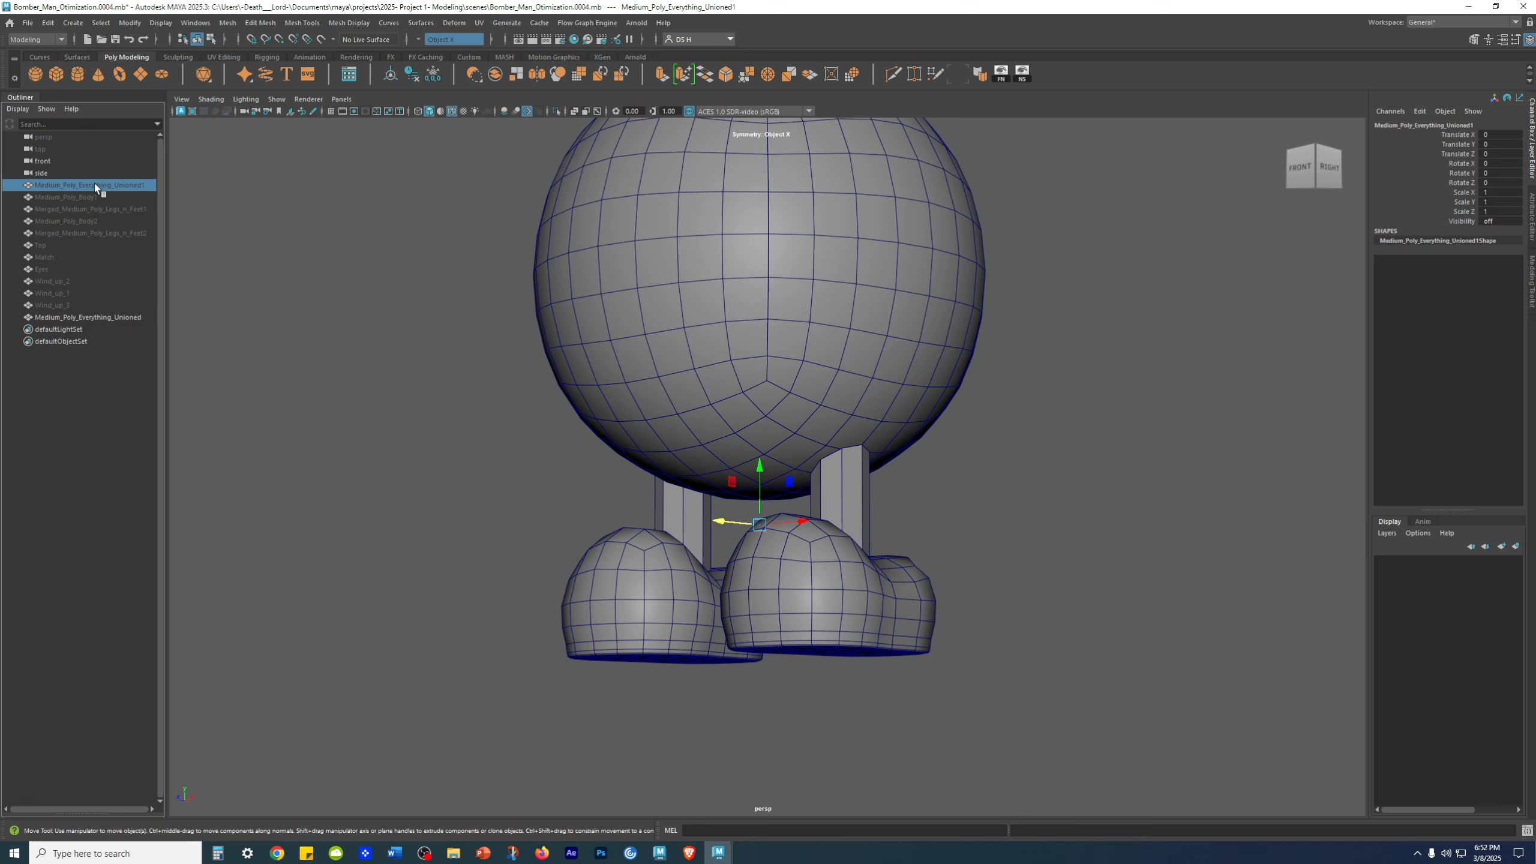
{"action": "left_click", "coordinate": [416, 309]}
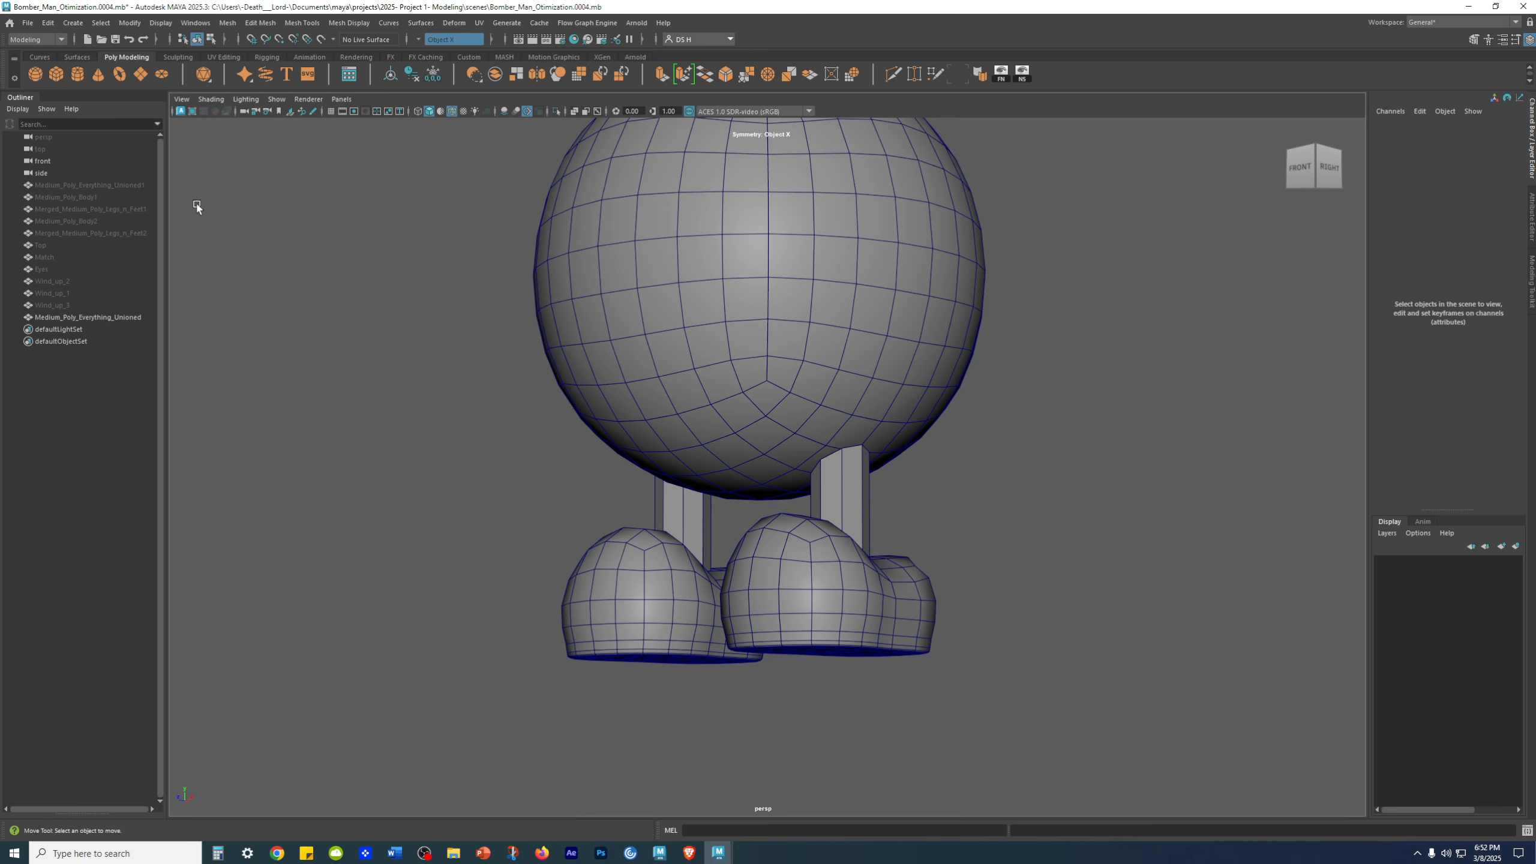
Bring in the Bomber_Man_REDO.0013 scene window as reference, widen it, and close its Outliner
{"action": "mouse_move", "coordinate": [991, 409]}
{"action": "left_mouse_down", "text": "alt"}
{"action": "mouse_move", "coordinate": [1002, 418]}
{"action": "mouse_move", "coordinate": [992, 369]}
{"action": "mouse_move", "coordinate": [1015, 393]}
{"action": "left_mouse_up", "text": "alt"}
{"action": "left_click", "coordinate": [931, 378]}
{"action": "right_click_drag", "start_coordinate": [1016, 392], "coordinate": [1140, 507], "text": "alt"}
{"action": "mouse_move", "coordinate": [974, 430]}
{"action": "left_mouse_down", "text": "alt"}
{"action": "mouse_move", "coordinate": [967, 483]}
{"action": "mouse_move", "coordinate": [973, 431]}
{"action": "left_mouse_up", "text": "alt"}
{"action": "left_click_drag", "start_coordinate": [1535, 85], "coordinate": [547, 139]}
{"action": "double_click", "coordinate": [546, 133]}
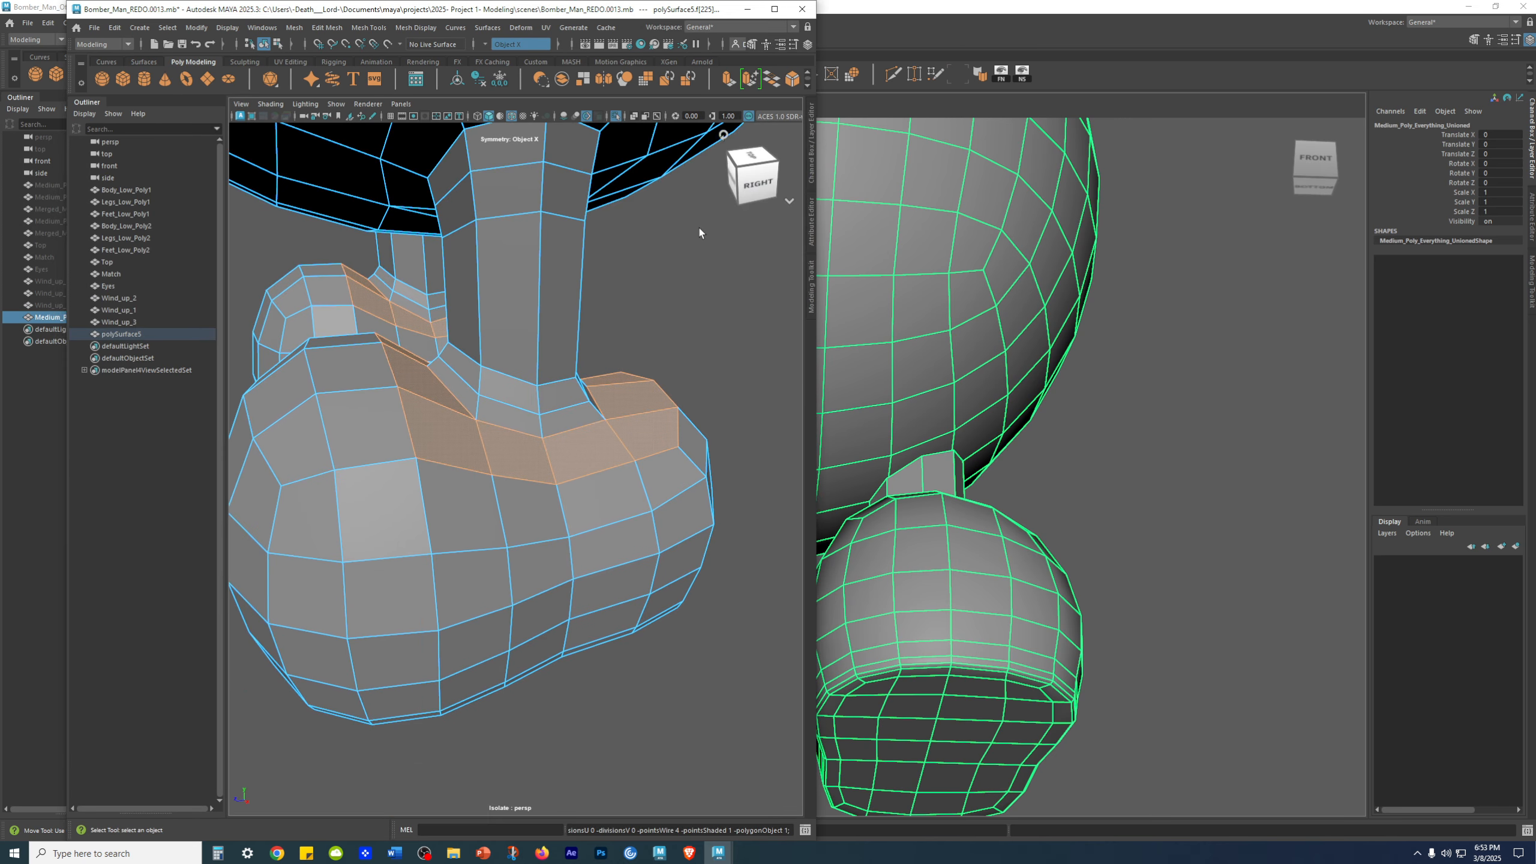
{"action": "left_click_drag", "start_coordinate": [817, 257], "coordinate": [1308, 243]}
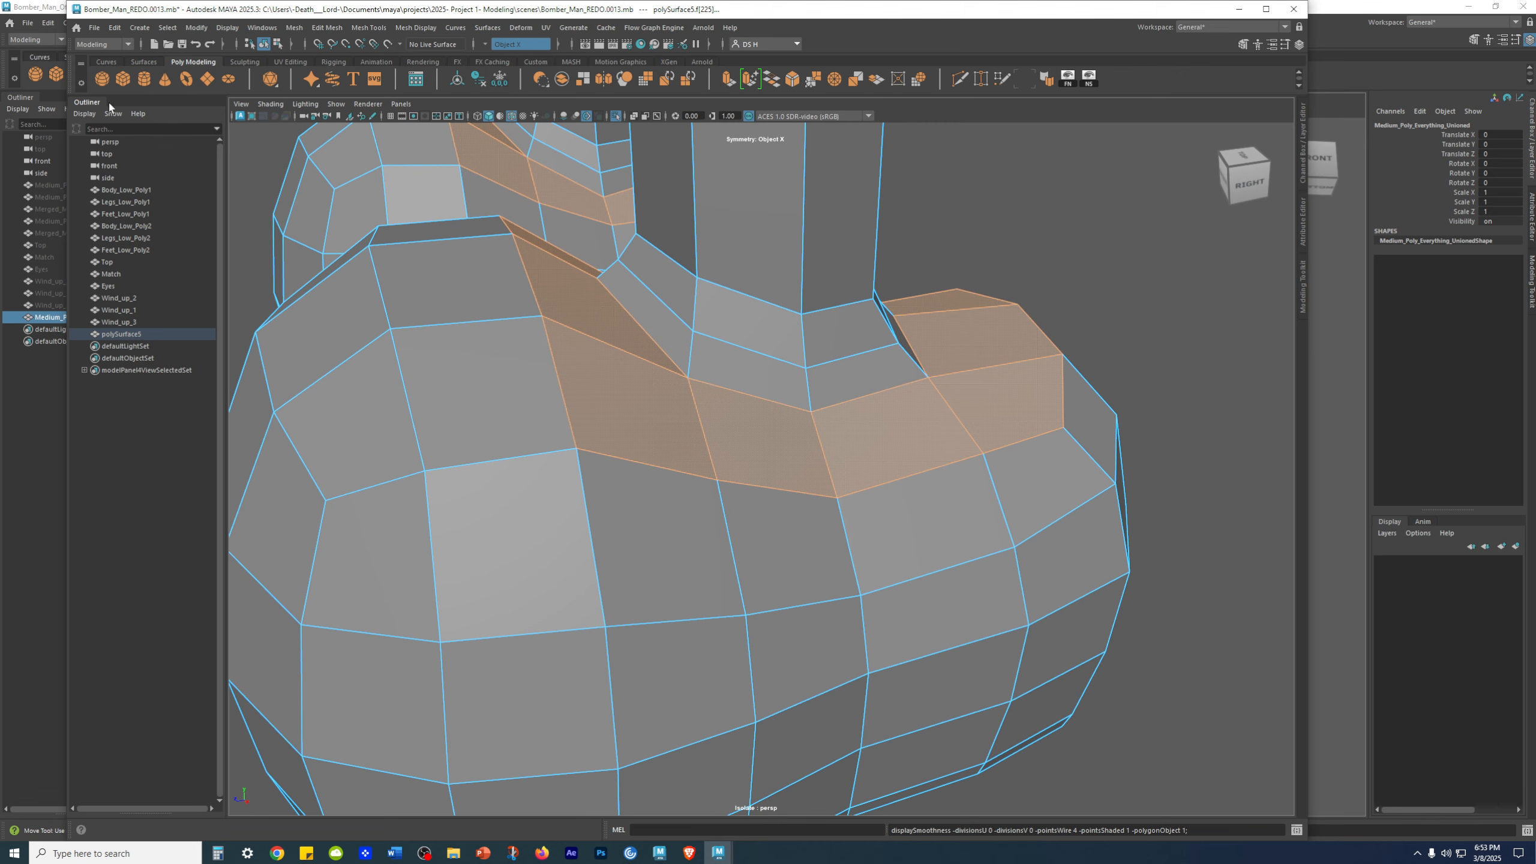
{"action": "left_click", "coordinate": [95, 102]}
Trace the edges where the leg meets the foot on the reference model by selecting them around the ankle
{"action": "left_click", "coordinate": [990, 268]}
{"action": "left_click_drag", "start_coordinate": [811, 360], "coordinate": [710, 360], "text": "alt"}
{"action": "middle_click_drag", "start_coordinate": [665, 369], "coordinate": [743, 437], "text": "alt"}
{"action": "left_click", "coordinate": [466, 333]}
{"action": "left_click", "coordinate": [518, 426], "text": "shift"}
{"action": "left_click_drag", "start_coordinate": [786, 469], "coordinate": [653, 497], "text": "alt"}
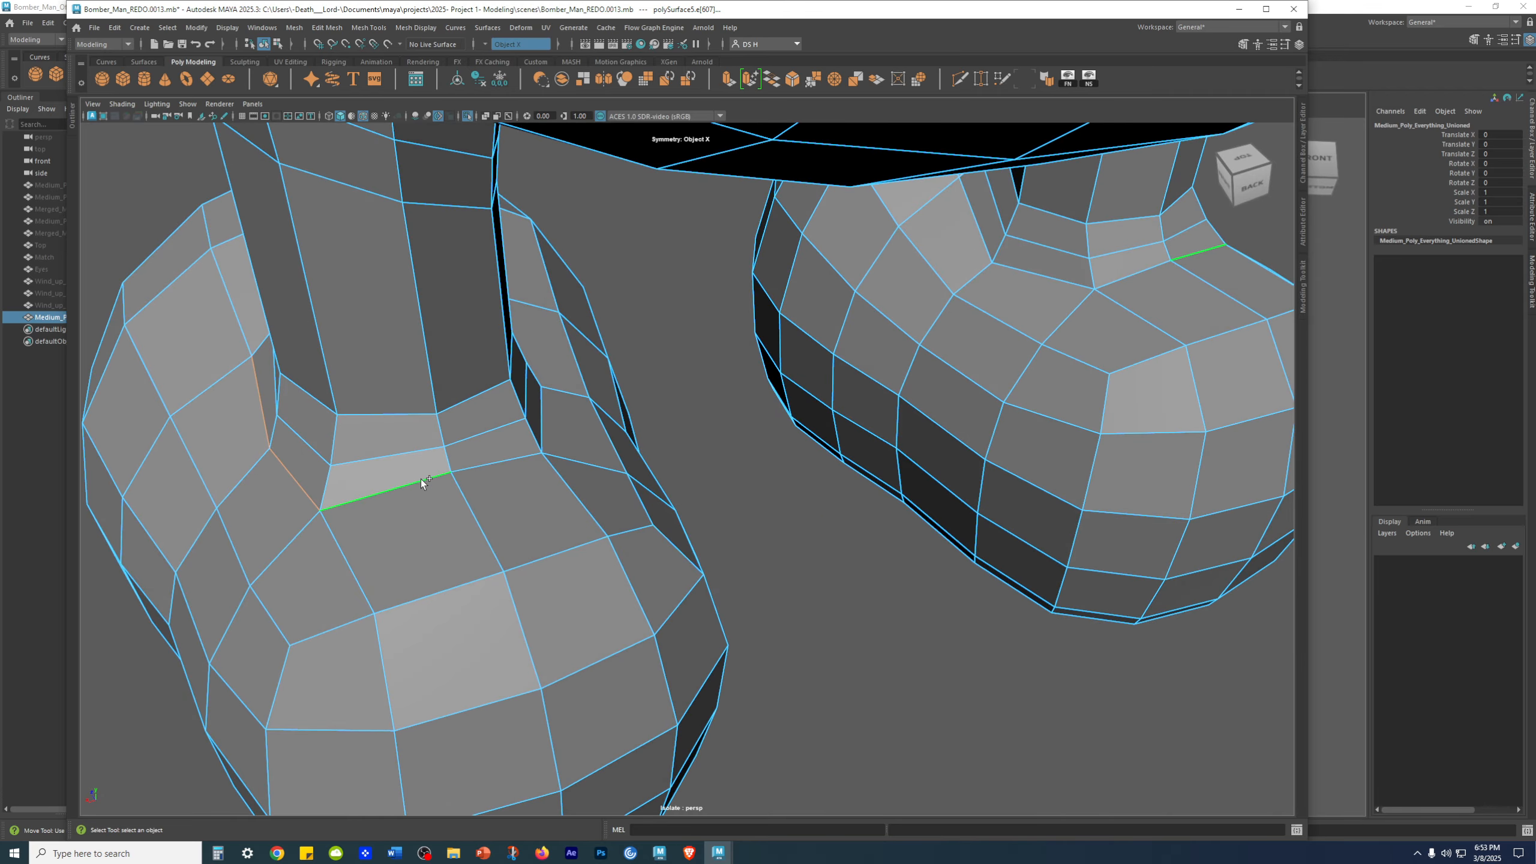
{"action": "left_click", "coordinate": [421, 481], "text": "shift"}
{"action": "left_click", "coordinate": [541, 422], "text": "shift"}
{"action": "left_click_drag", "start_coordinate": [541, 422], "coordinate": [929, 337], "text": "alt"}
{"action": "left_click_drag", "start_coordinate": [774, 284], "coordinate": [507, 257], "text": "alt"}
{"action": "left_click_drag", "start_coordinate": [764, 366], "coordinate": [803, 419], "text": "alt"}
Compare the reference model's legs and feet in smooth preview and unsmoothed display from several angles
{"action": "left_click", "coordinate": [795, 382]}
{"action": "left_click_drag", "start_coordinate": [685, 513], "coordinate": [1036, 526], "text": "alt"}
{"action": "key", "text": "3"}
{"action": "right_click_drag", "start_coordinate": [1036, 526], "coordinate": [737, 524], "text": "alt"}
{"action": "left_click_drag", "start_coordinate": [737, 524], "coordinate": [497, 526], "text": "alt"}
{"action": "middle_click_drag", "start_coordinate": [634, 559], "coordinate": [725, 476], "text": "alt"}
{"action": "right_click_drag", "start_coordinate": [725, 475], "coordinate": [873, 530], "text": "alt"}
{"action": "left_click_drag", "start_coordinate": [808, 532], "coordinate": [538, 487], "text": "alt"}
{"action": "key", "text": "1"}
{"action": "right_click_drag", "start_coordinate": [538, 488], "coordinate": [841, 512], "text": "alt"}
{"action": "left_click_drag", "start_coordinate": [841, 512], "coordinate": [849, 375], "text": "alt"}
{"action": "key", "text": "3"}
{"action": "left_click", "coordinate": [932, 456]}
{"action": "left_click", "coordinate": [689, 377]}
{"action": "key", "text": "1"}
Check the reference model's leg and body joints from the front and move its window off the working scene
{"action": "left_click_drag", "start_coordinate": [690, 376], "coordinate": [860, 350], "text": "alt"}
{"action": "right_click_drag", "start_coordinate": [860, 349], "coordinate": [1024, 442], "text": "alt"}
{"action": "left_click_drag", "start_coordinate": [1025, 442], "coordinate": [1004, 405], "text": "alt"}
{"action": "key", "text": "w"}
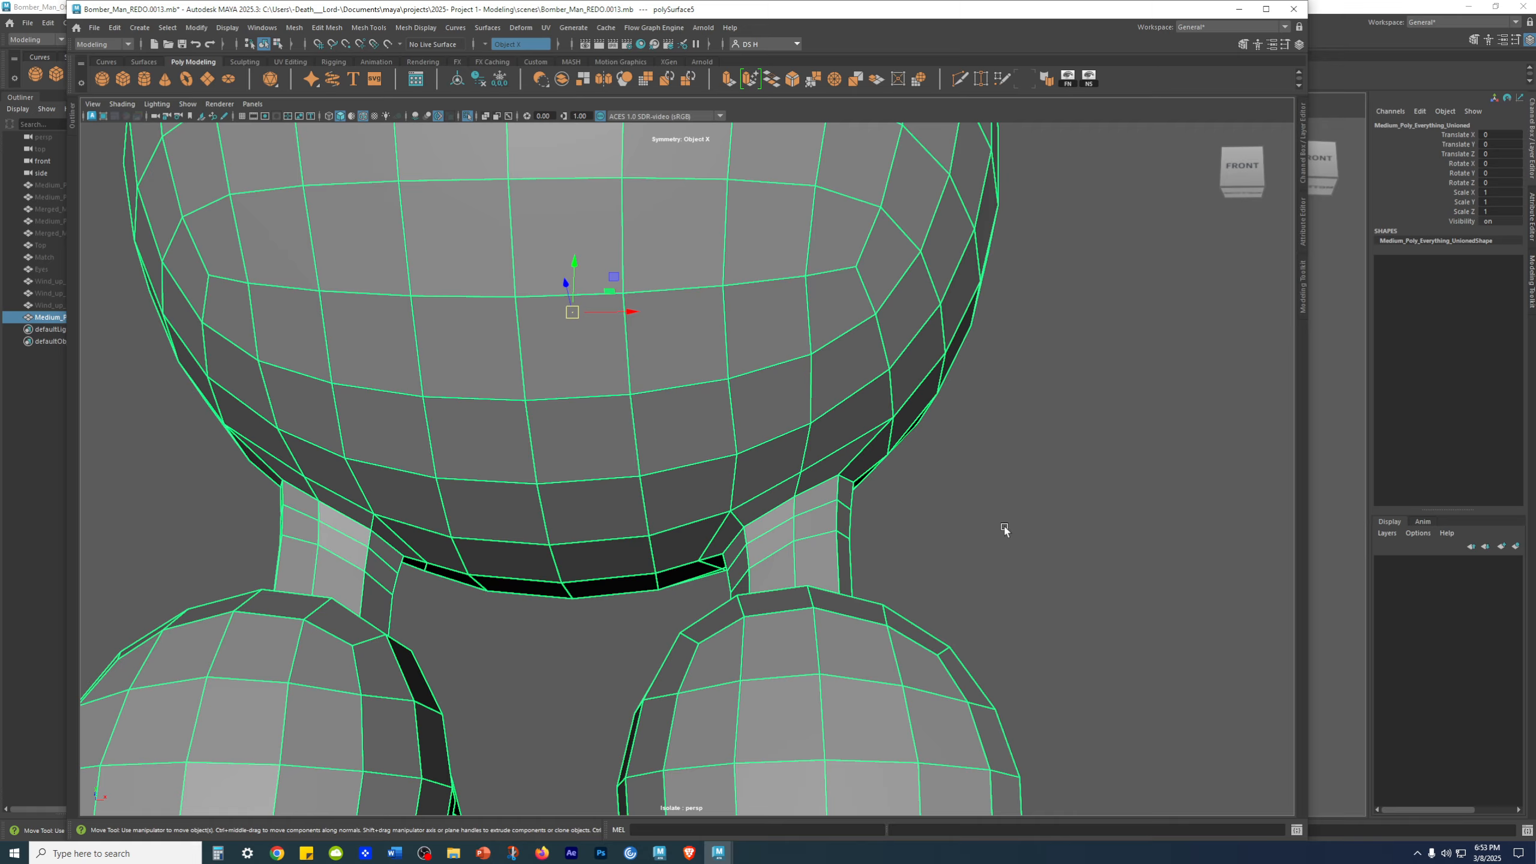
{"action": "scroll", "coordinate": [768, 482], "scroll_direction": "down", "scroll_amount": 3}
{"action": "left_click_drag", "start_coordinate": [768, 482], "coordinate": [869, 517], "text": "alt"}
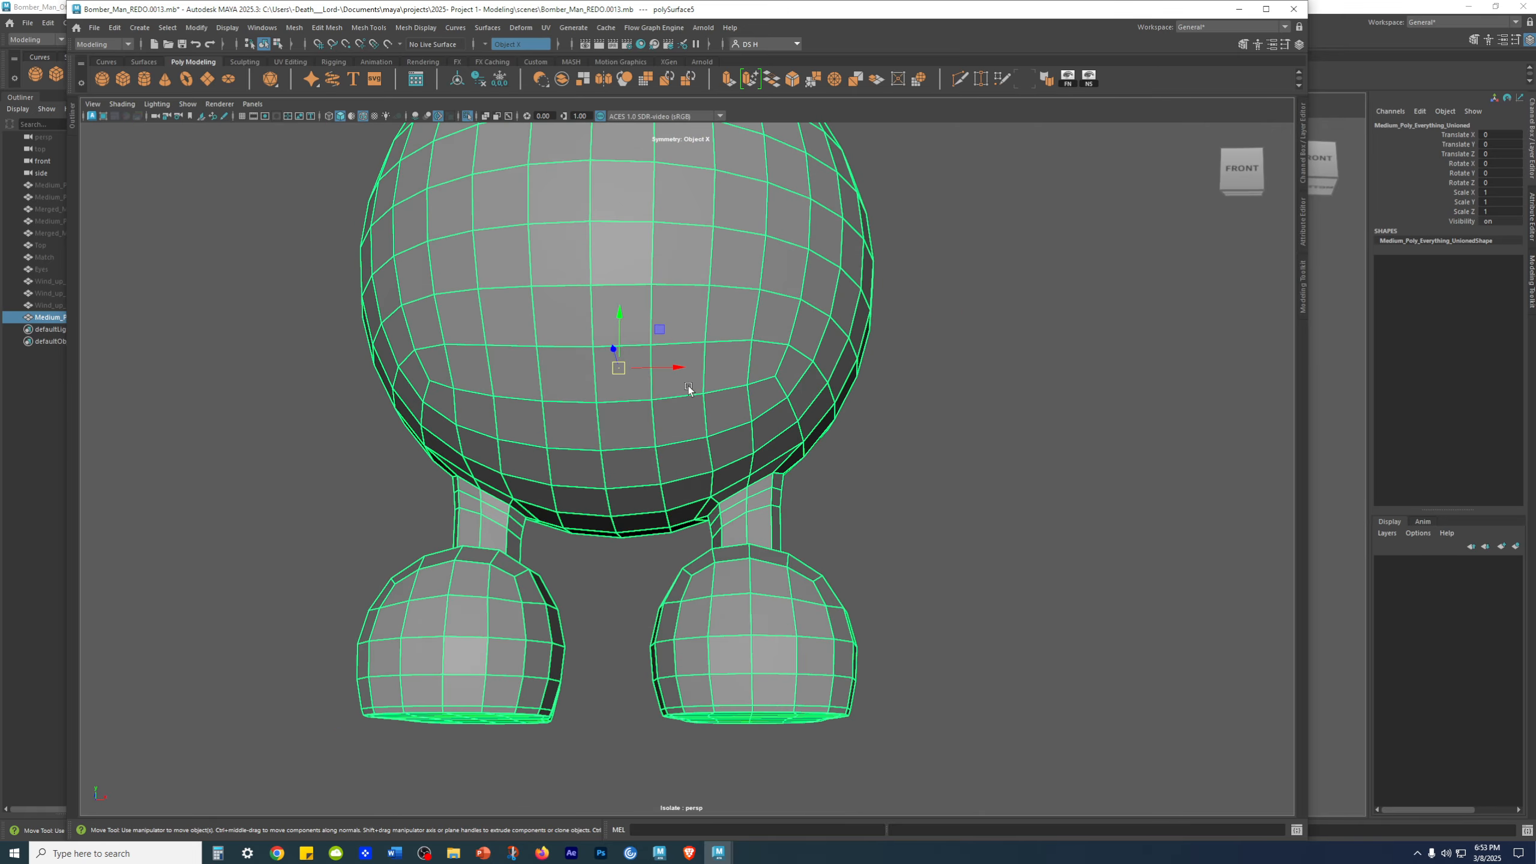
{"action": "right_click_drag", "start_coordinate": [688, 384], "coordinate": [743, 396], "text": "alt"}
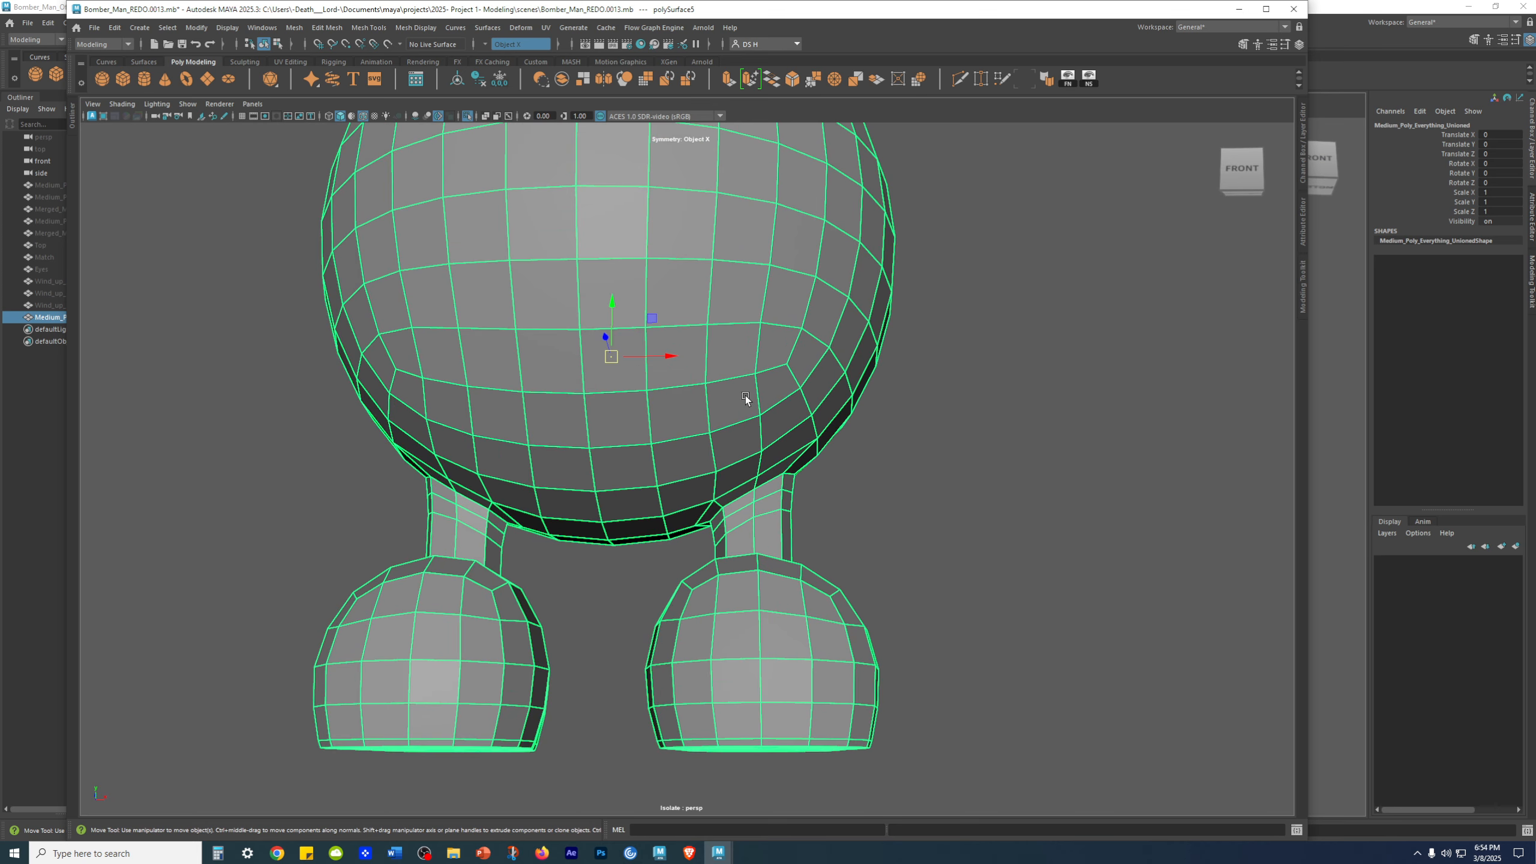
{"action": "left_click_drag", "start_coordinate": [823, 13], "coordinate": [1535, 10]}
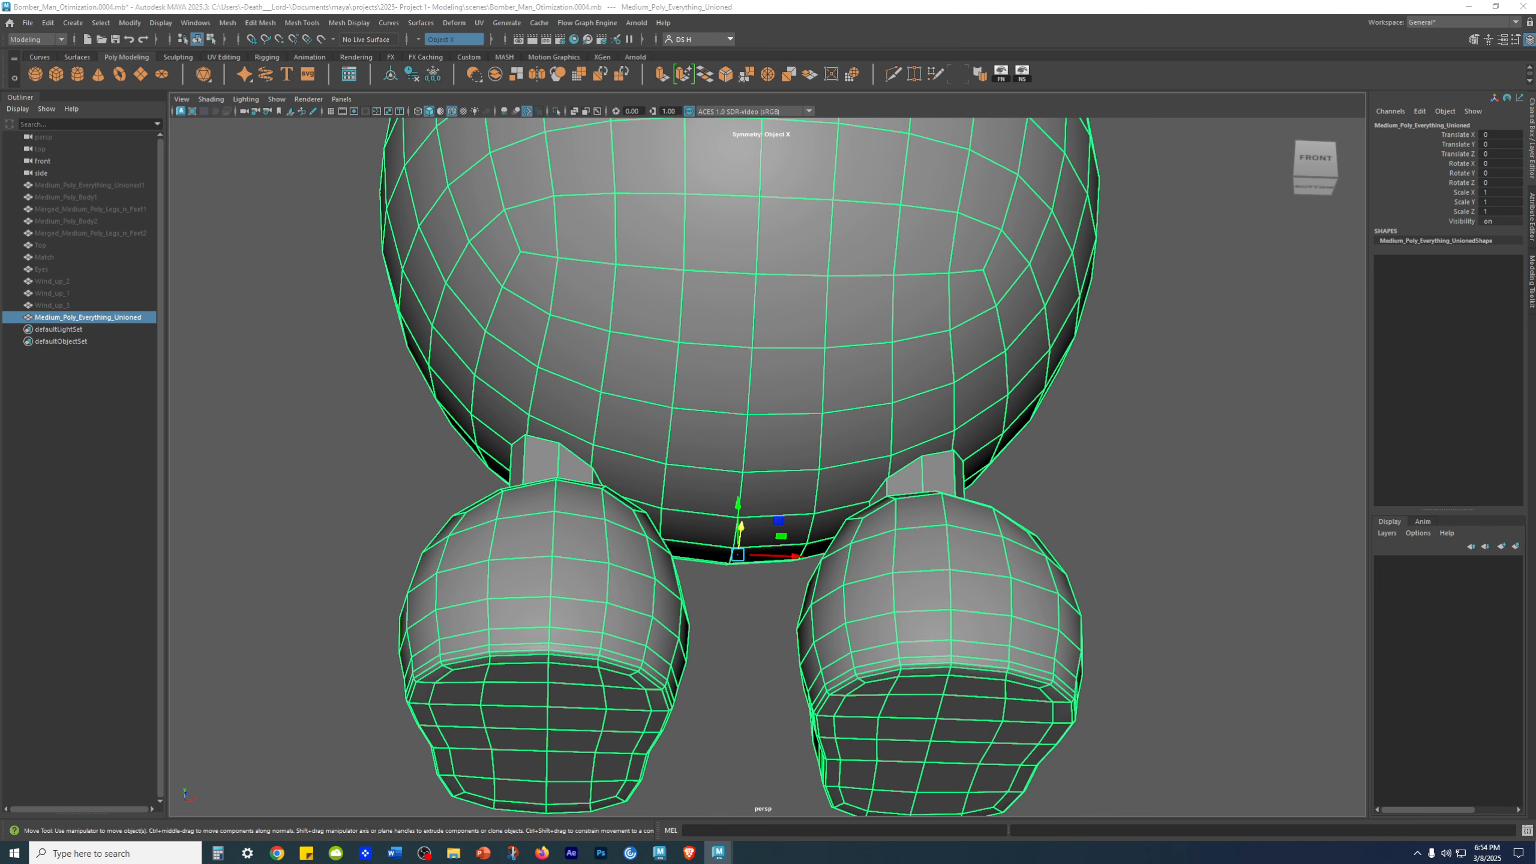
Save the scene incrementally as Bomber_Man_Otimization.0005.mb and switch the unioned mesh to face selection
{"action": "left_click", "coordinate": [1101, 425]}
{"action": "left_click_drag", "start_coordinate": [1101, 426], "coordinate": [1072, 424], "text": "alt"}
{"action": "right_click_drag", "start_coordinate": [1072, 424], "coordinate": [840, 410], "text": "alt"}
{"action": "left_click_drag", "start_coordinate": [955, 448], "coordinate": [994, 501], "text": "alt"}
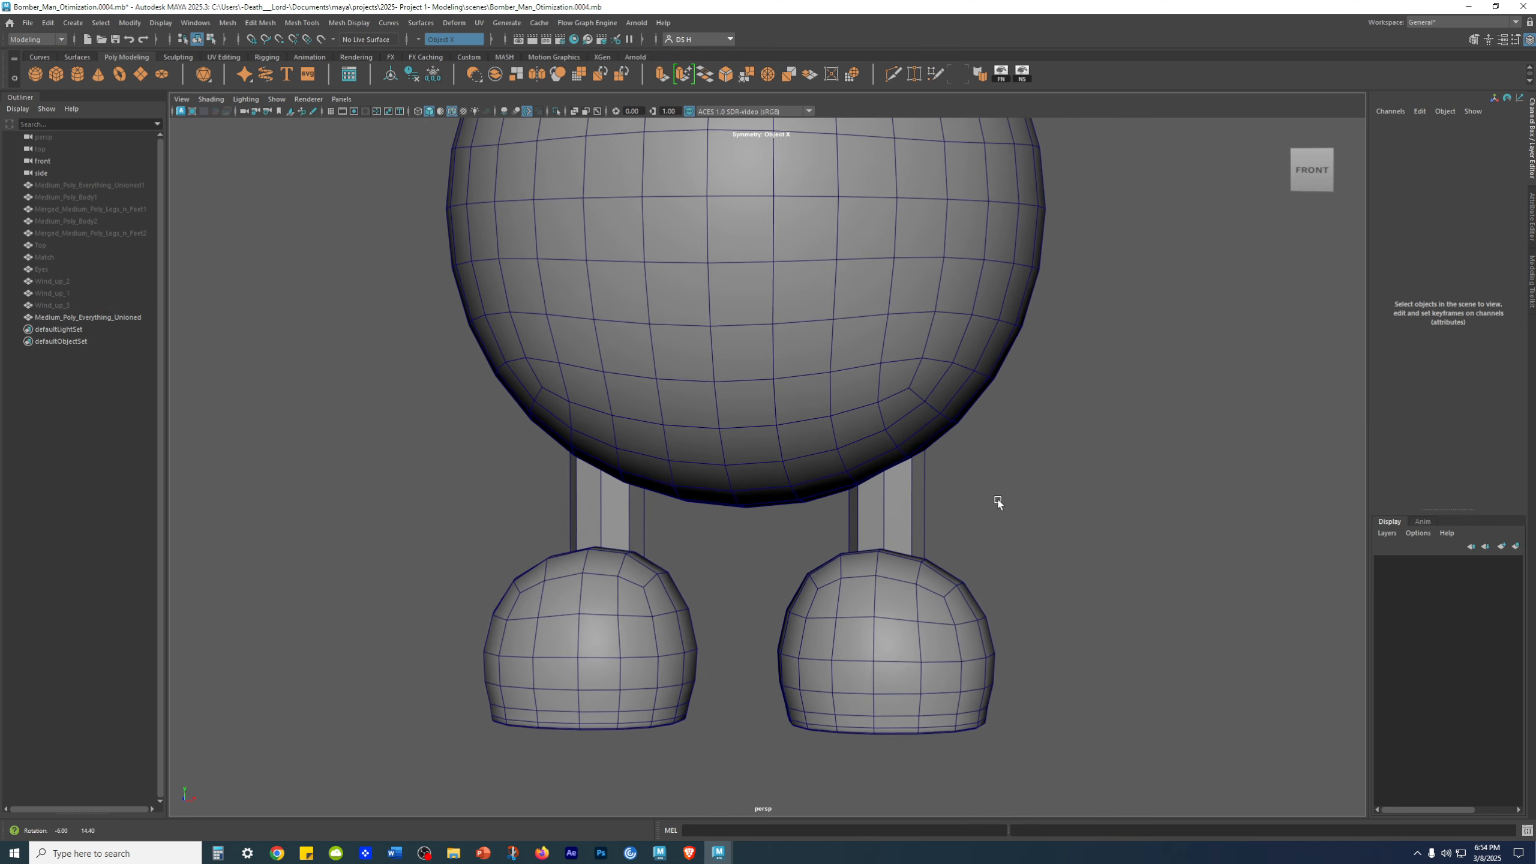
{"action": "key", "text": "ctrl+alt+s"}
{"action": "left_click", "coordinate": [885, 384]}
{"action": "right_click_drag", "start_coordinate": [904, 293], "coordinate": [1160, 405]}
{"action": "left_click", "coordinate": [931, 255]}
{"action": "right_click_drag", "start_coordinate": [931, 255], "coordinate": [1225, 393]}
{"action": "left_click_drag", "start_coordinate": [1103, 567], "coordinate": [1018, 531], "text": "alt"}
{"action": "scroll", "coordinate": [1017, 531], "scroll_direction": "up", "scroll_amount": 3}
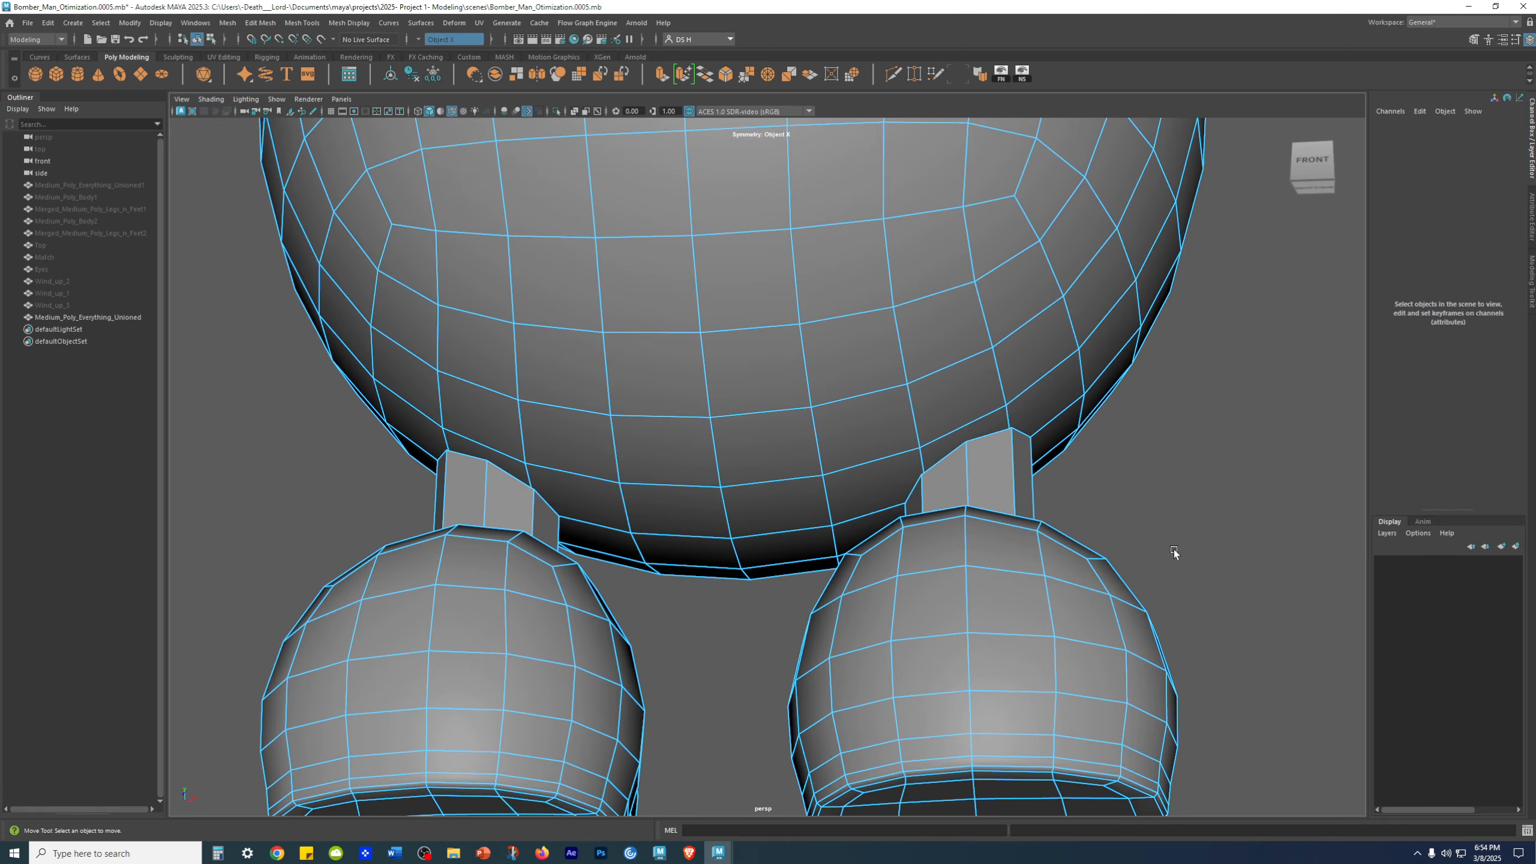
Look over the feet's faces in perspective and switch to the side orthographic view
{"action": "left_click_drag", "start_coordinate": [1028, 411], "coordinate": [935, 369], "text": "alt"}
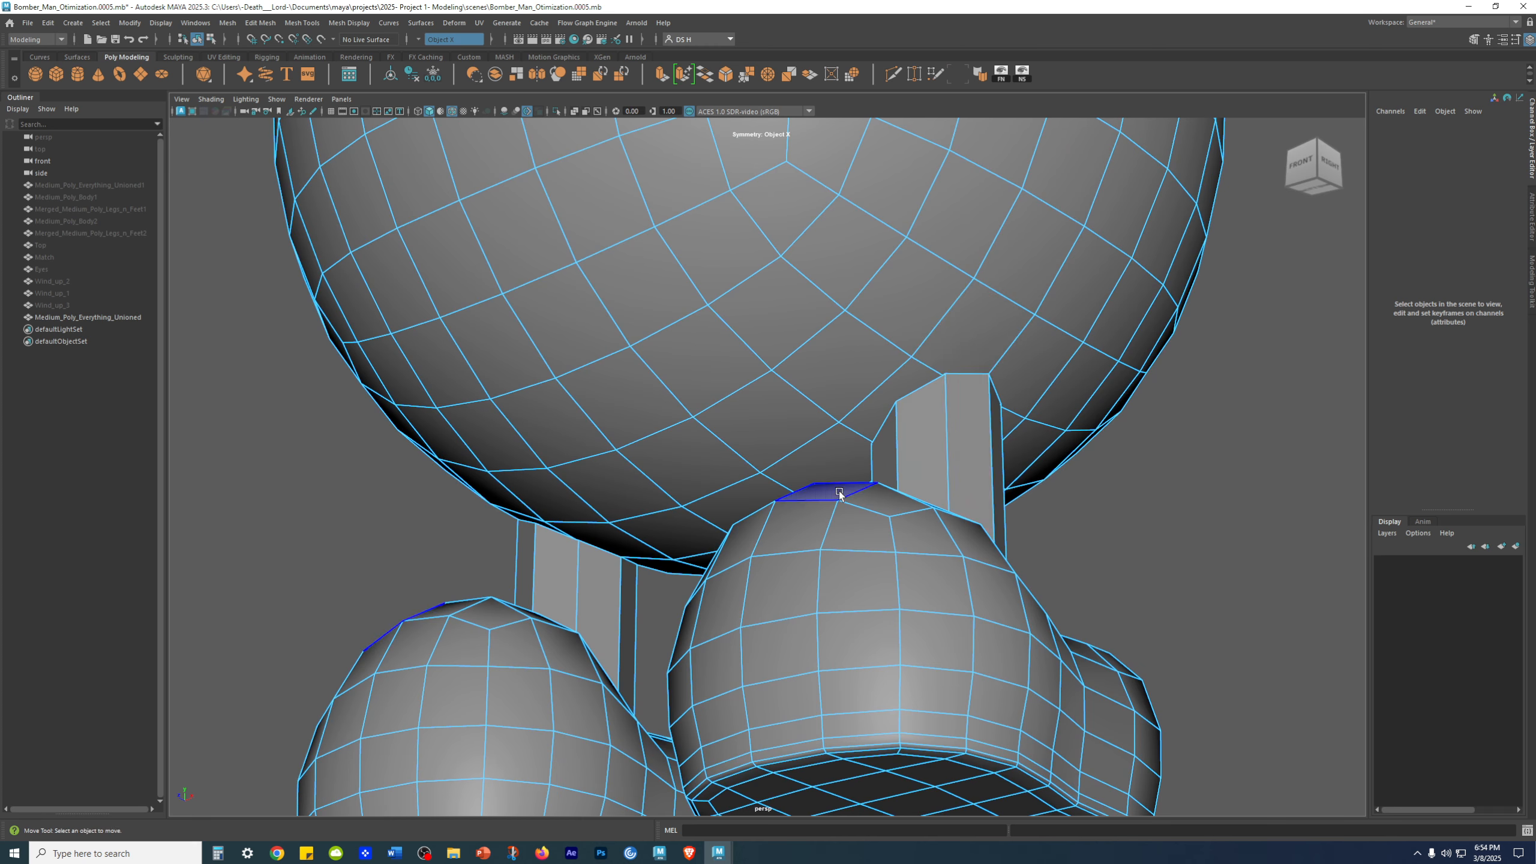
{"action": "left_click_drag", "start_coordinate": [833, 497], "coordinate": [950, 558], "text": "alt"}
{"action": "right_click_drag", "start_coordinate": [950, 558], "coordinate": [755, 529], "text": "alt"}
{"action": "middle_click_drag", "start_coordinate": [754, 529], "coordinate": [745, 361], "text": "alt"}
{"action": "left_click_drag", "start_coordinate": [848, 434], "coordinate": [919, 460], "text": "alt"}
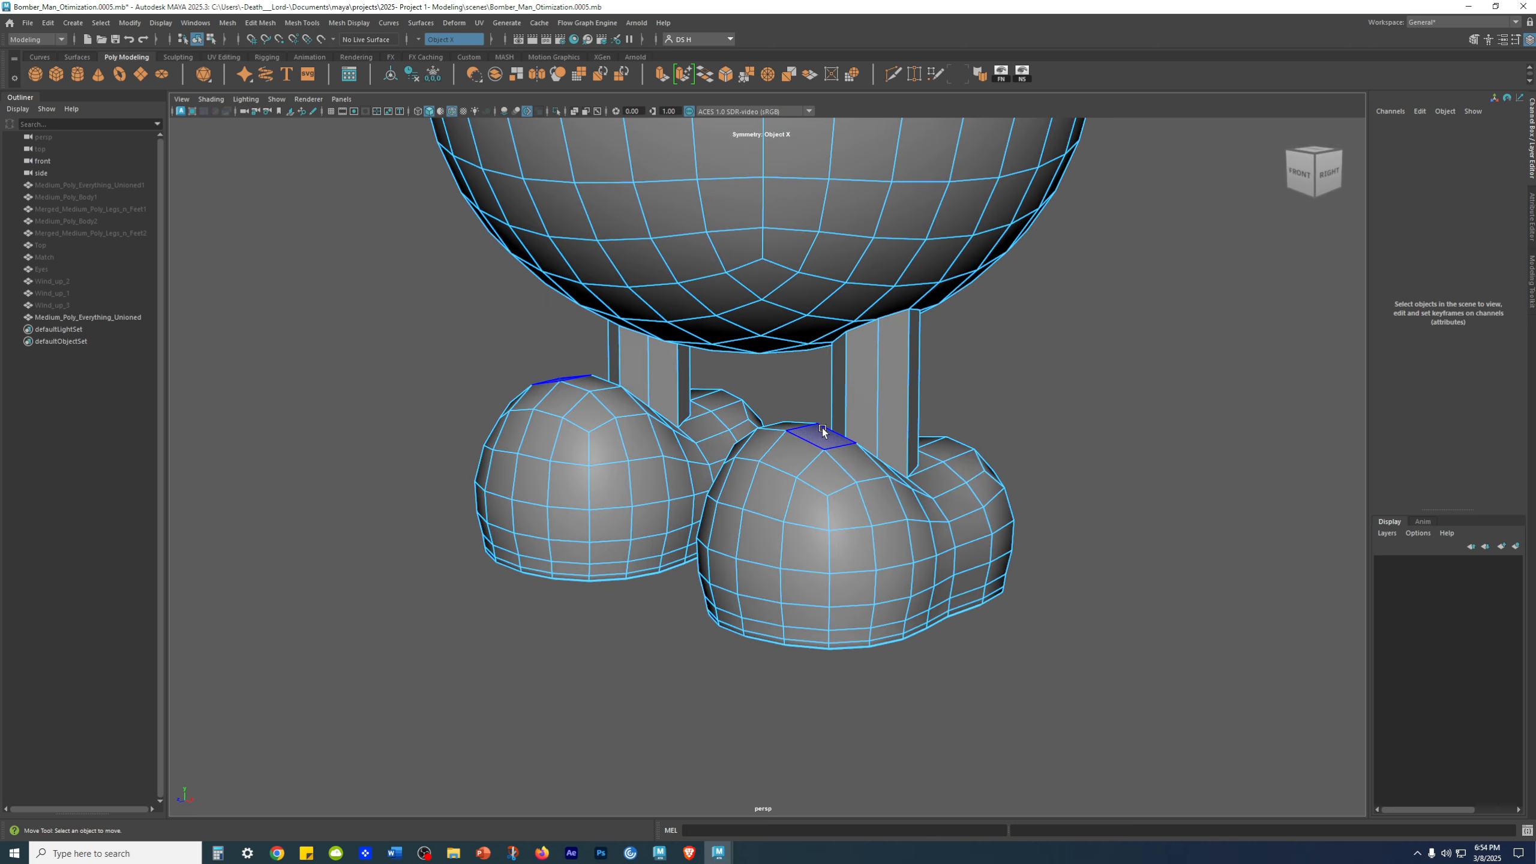
{"action": "key", "text": "space"}
{"action": "left_click_drag", "start_coordinate": [937, 662], "coordinate": [936, 276]}
{"action": "key", "text": "space"}
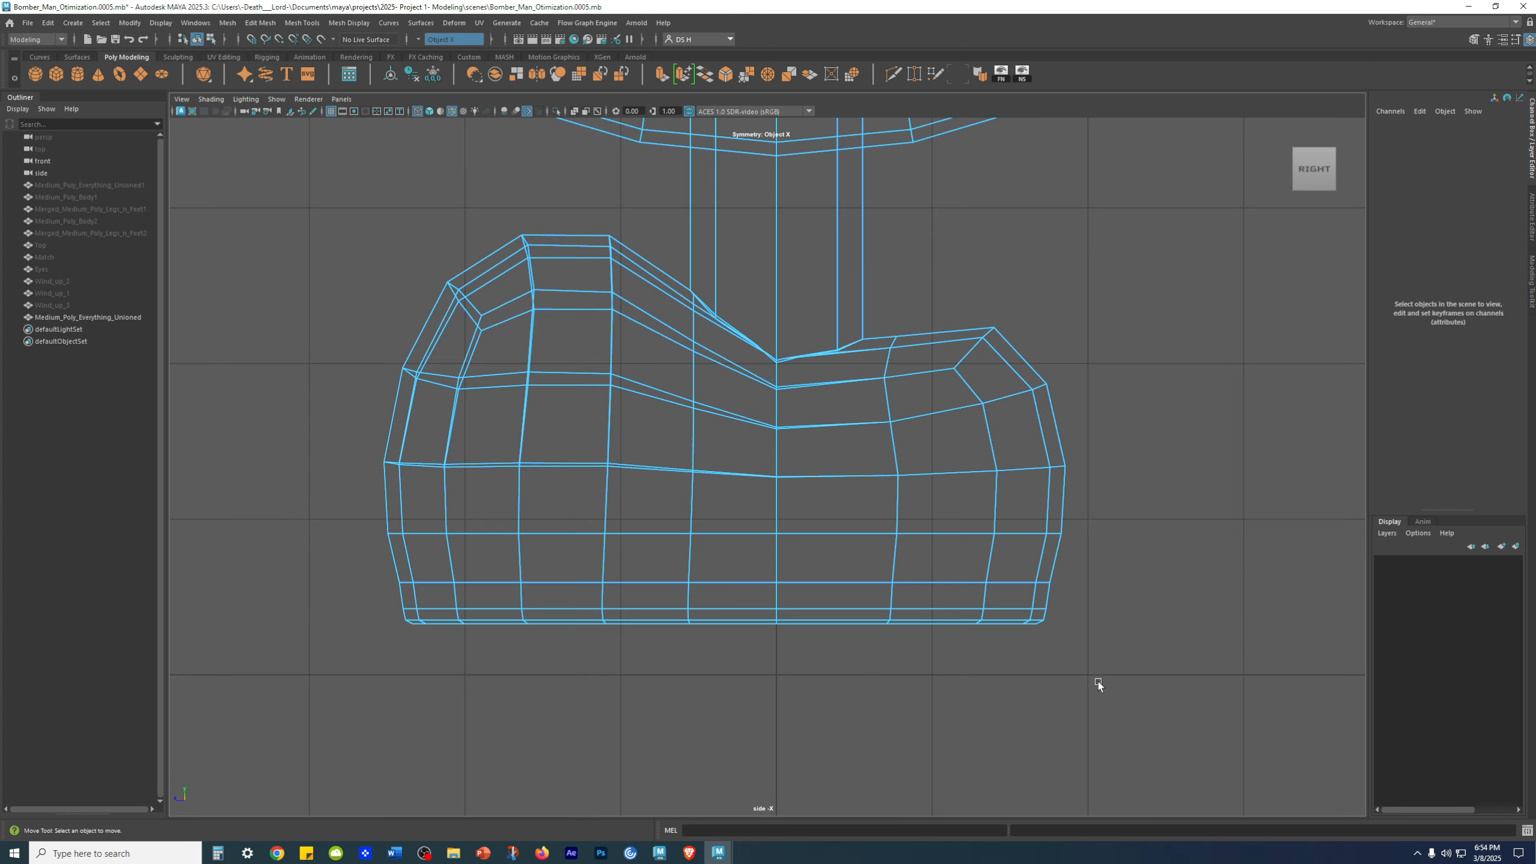
{"action": "left_click_drag", "start_coordinate": [1140, 706], "coordinate": [878, 297]}
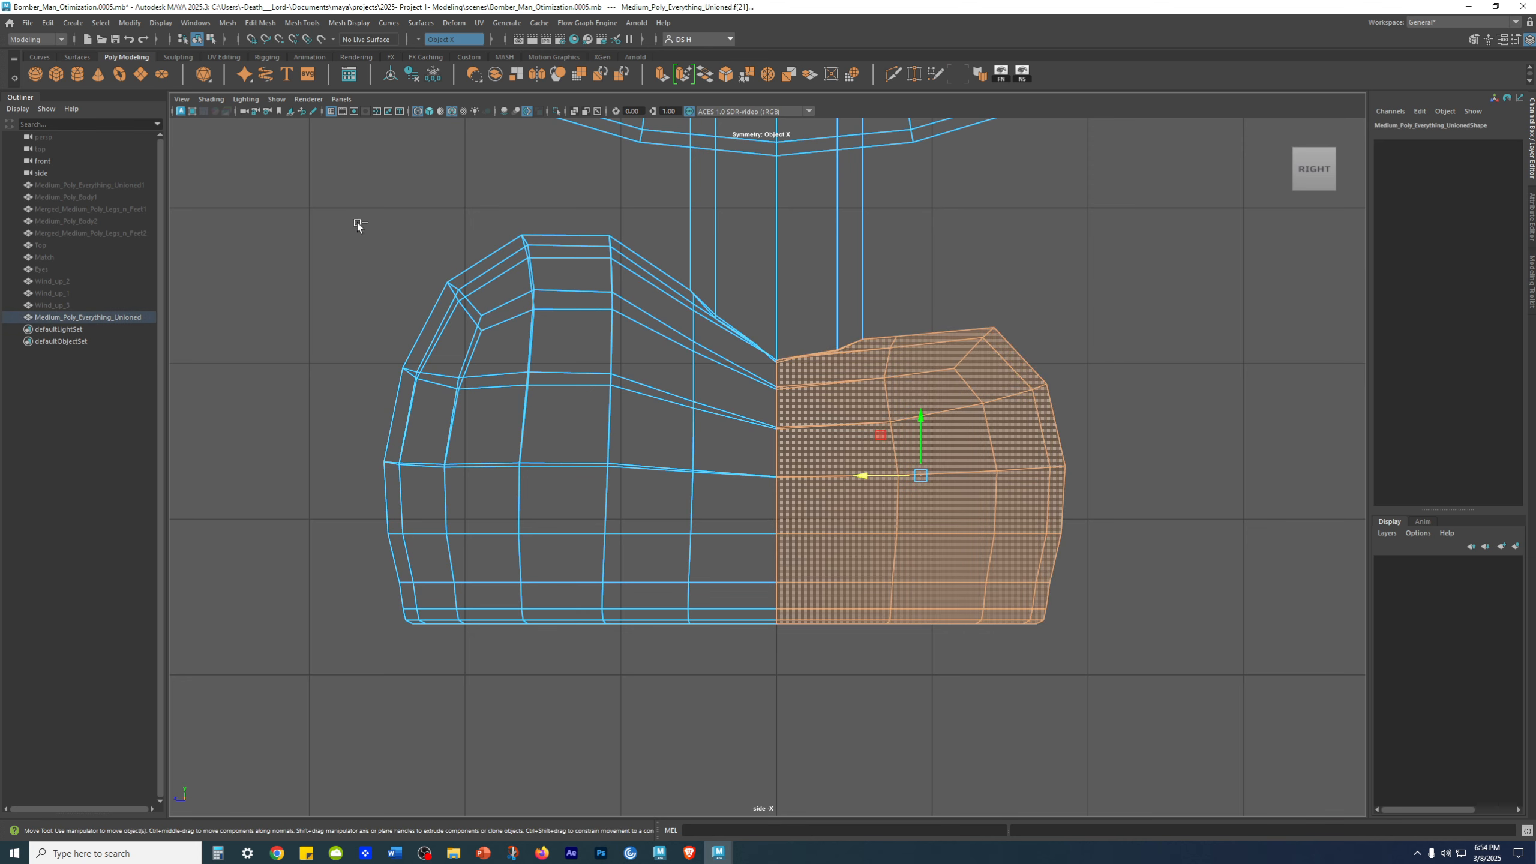
{"action": "left_click_drag", "start_coordinate": [319, 204], "coordinate": [639, 717], "text": "shift"}
{"action": "left_click", "coordinate": [999, 757]}
{"action": "left_click_drag", "start_coordinate": [1171, 725], "coordinate": [911, 331]}
{"action": "left_click", "coordinate": [894, 300]}
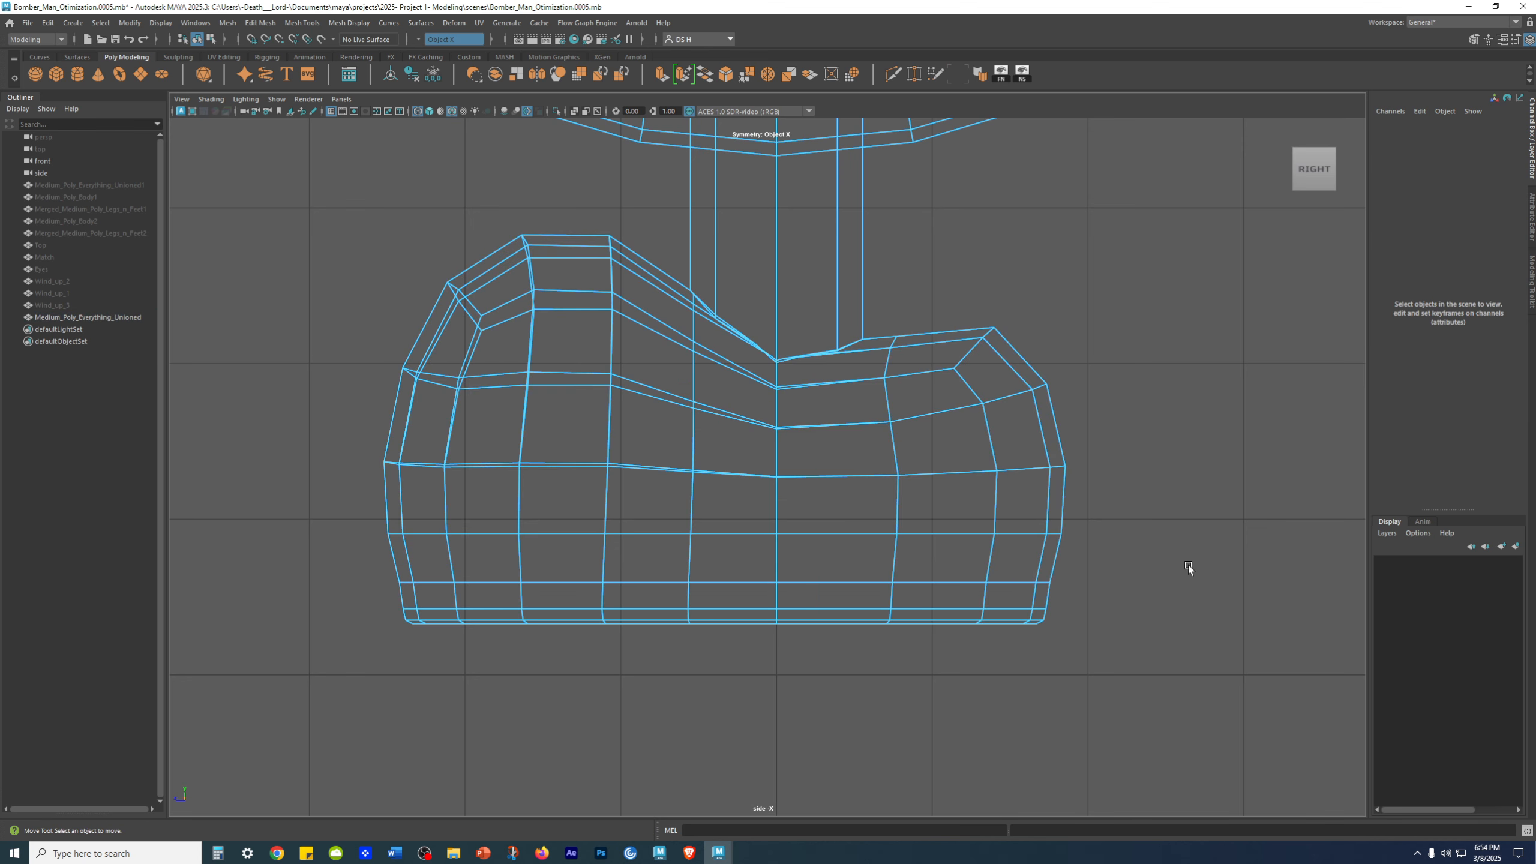
Save the scene incrementally as Bomber_Man_Otimization.0006.mb and hide the feet's faces, selecting them from the side
{"action": "key", "text": "ctrl+alt+s"}
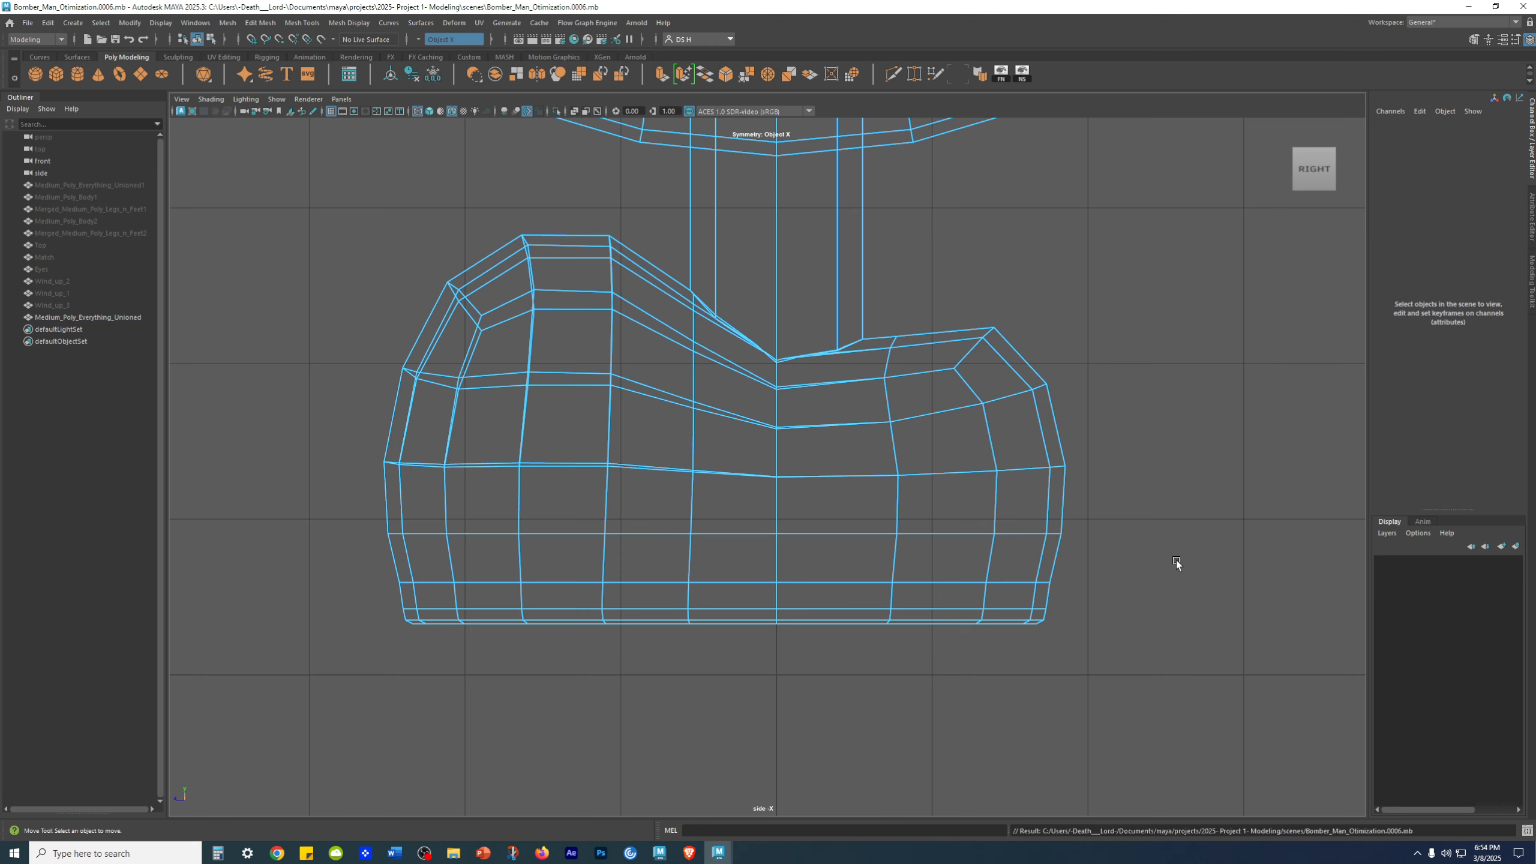
{"action": "left_click_drag", "start_coordinate": [1171, 226], "coordinate": [874, 646]}
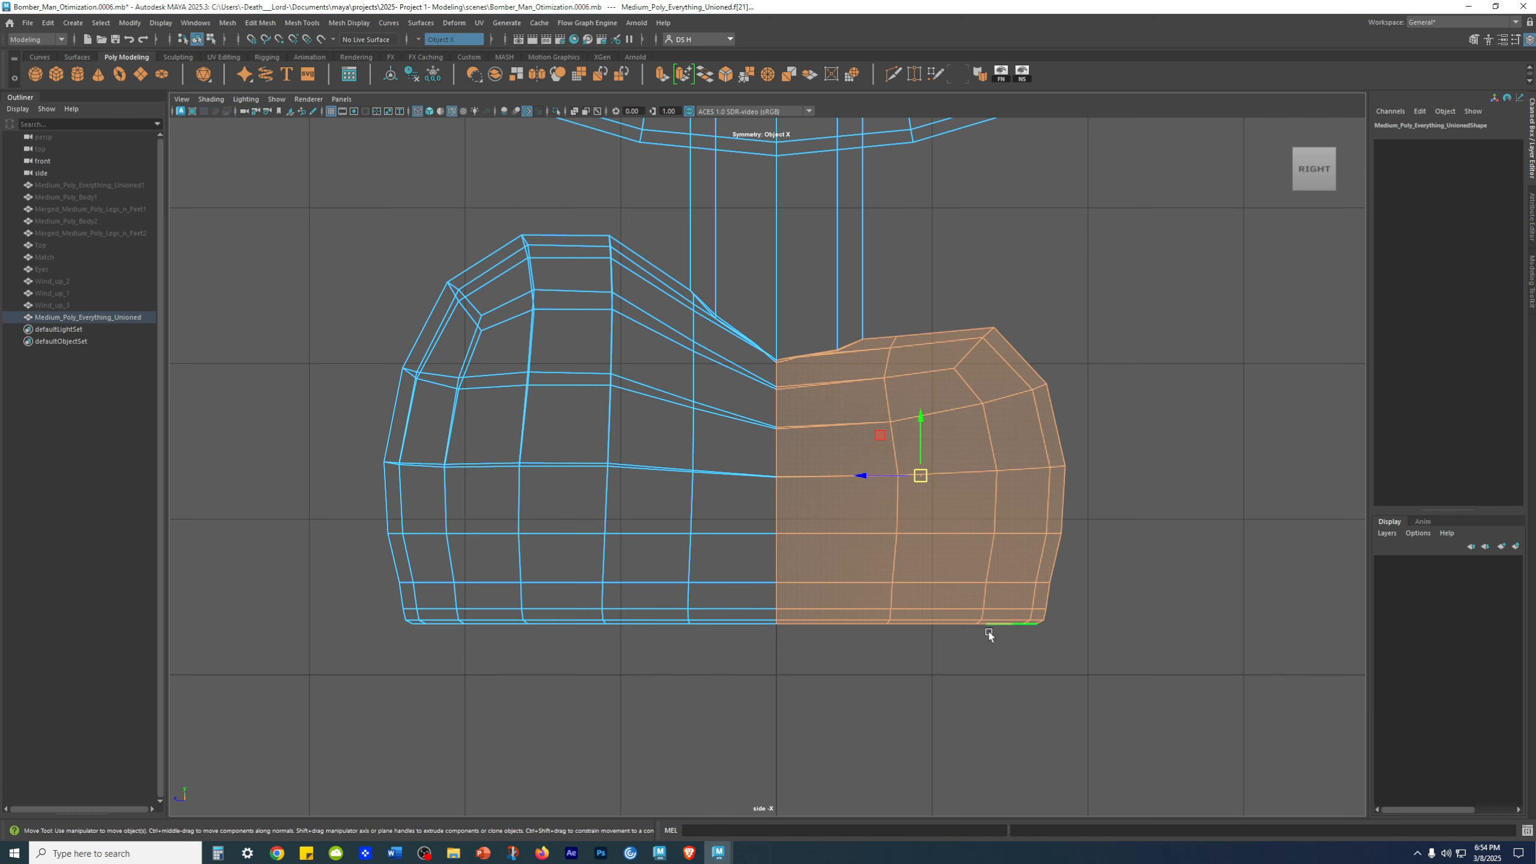
{"action": "left_click_drag", "start_coordinate": [294, 180], "coordinate": [652, 730]}
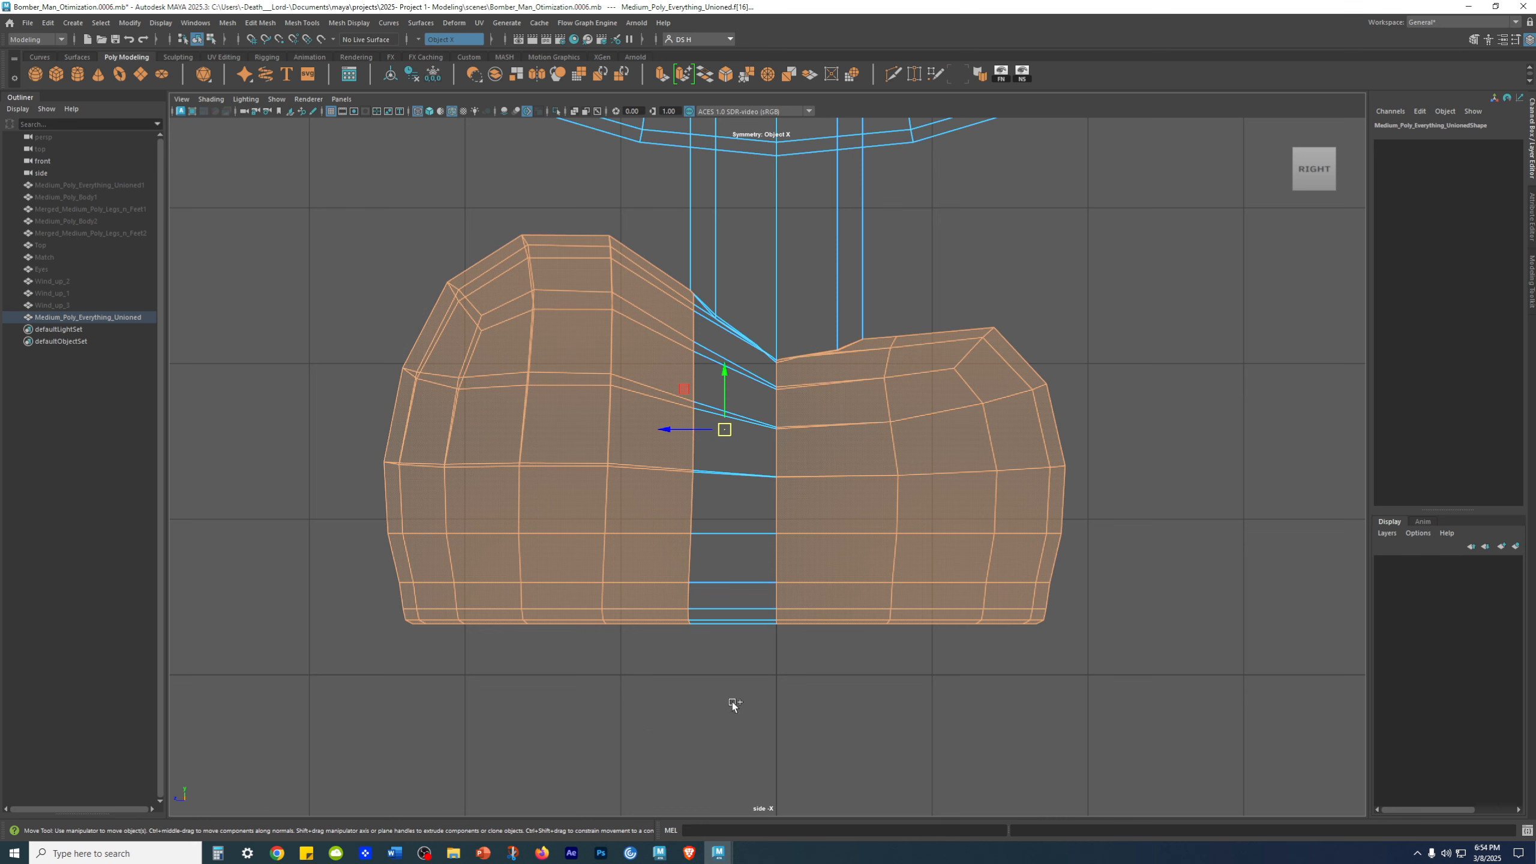
{"action": "left_click_drag", "start_coordinate": [729, 694], "coordinate": [745, 355]}
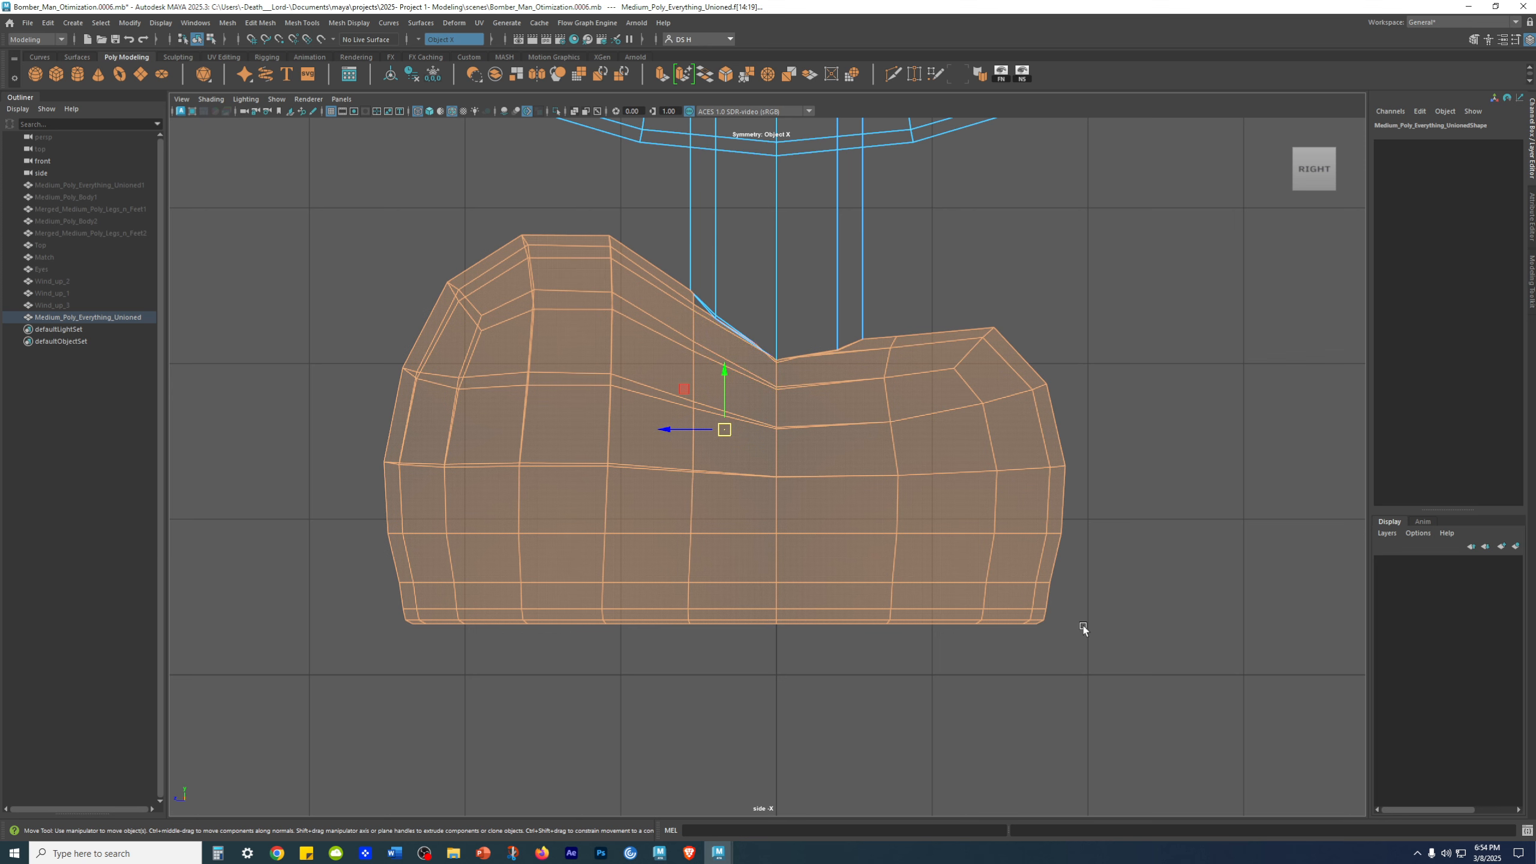
{"action": "key", "text": "h"}
{"action": "left_click", "coordinate": [1118, 633]}
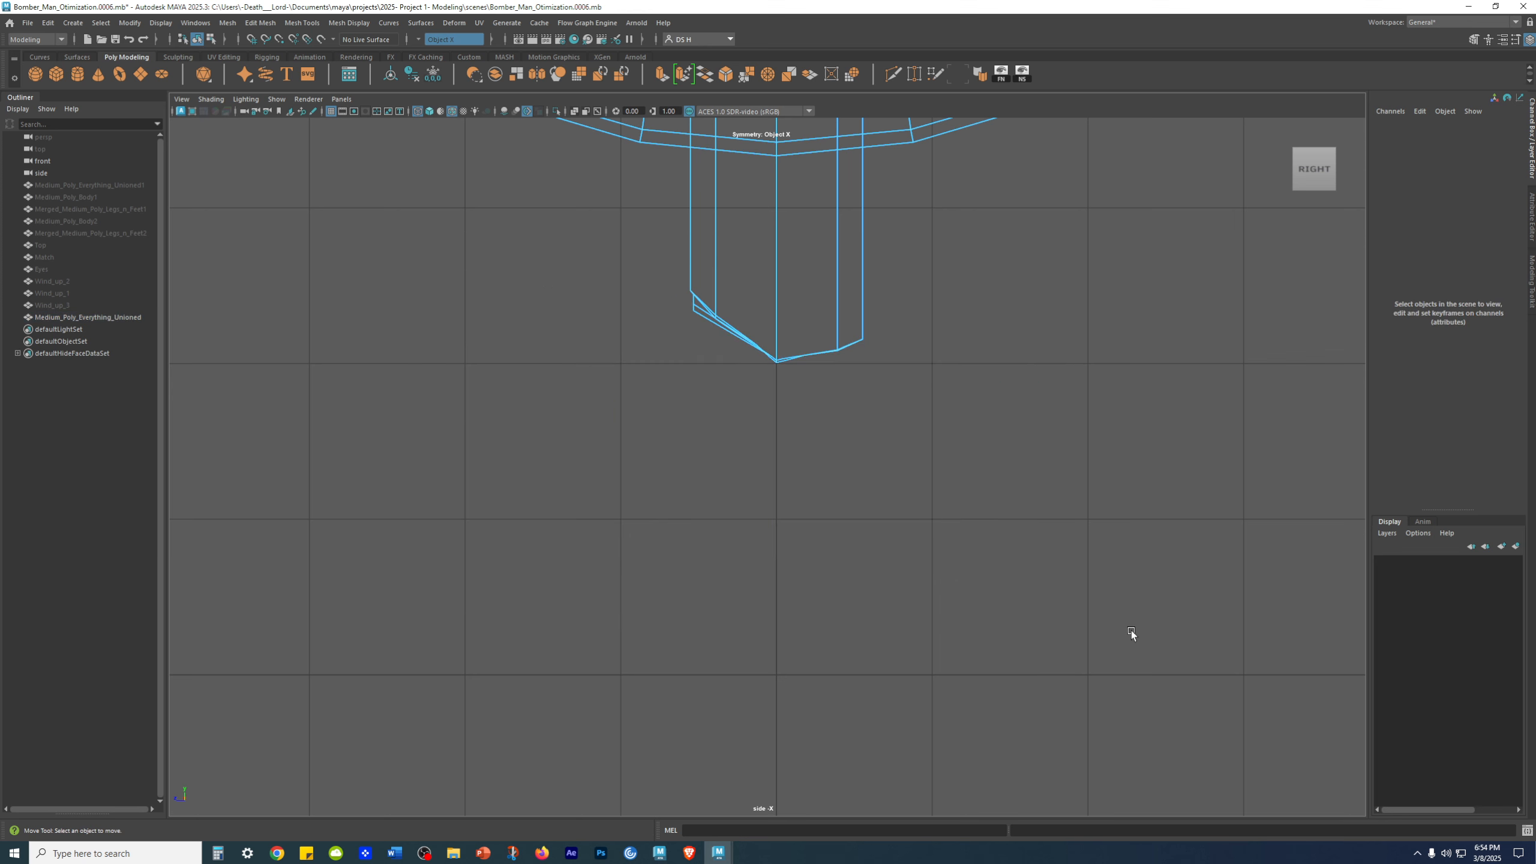
Return to the perspective view and hide the leftover foot faces on both sides of the legs' lower ends
{"action": "key", "text": "space"}
{"action": "key", "text": "space"}
{"action": "left_click_drag", "start_coordinate": [842, 485], "coordinate": [943, 412], "text": "alt"}
{"action": "right_click_drag", "start_coordinate": [943, 411], "coordinate": [1275, 646], "text": "alt"}
{"action": "scroll", "coordinate": [1275, 646], "scroll_direction": "up", "scroll_amount": 1}
{"action": "left_click", "coordinate": [1028, 434]}
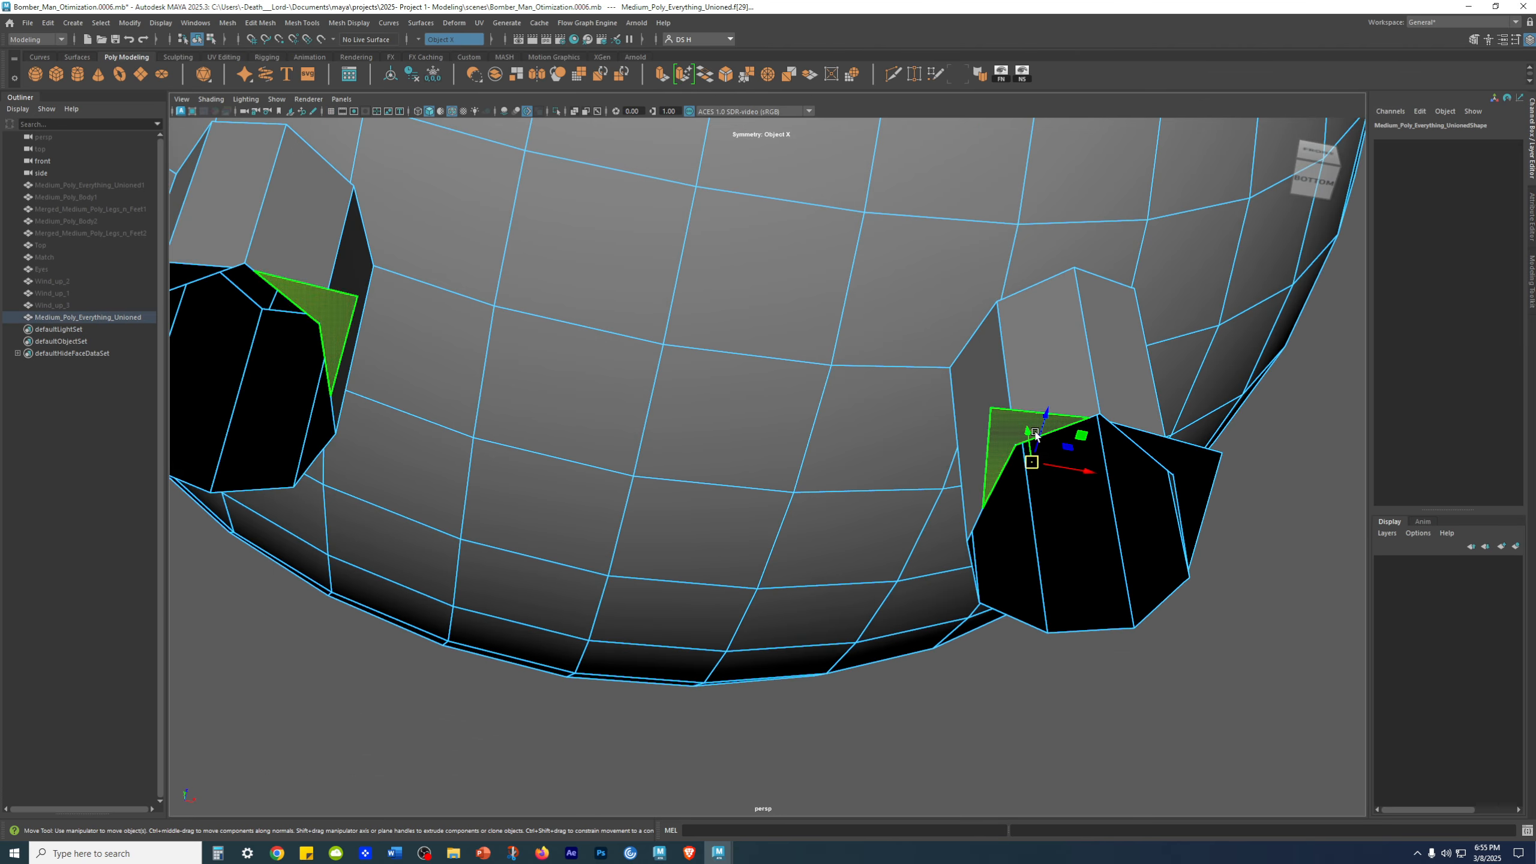
{"action": "left_click", "coordinate": [1211, 479], "text": "shift"}
{"action": "key", "text": "ctrl+h"}
Examine the leg's open lower end up close and select the whole unioned mesh
{"action": "left_click_drag", "start_coordinate": [1241, 566], "coordinate": [962, 431], "text": "alt"}
{"action": "right_click_drag", "start_coordinate": [962, 430], "coordinate": [1039, 519], "text": "alt"}
{"action": "left_click_drag", "start_coordinate": [785, 617], "coordinate": [953, 497], "text": "alt"}
{"action": "right_click_drag", "start_coordinate": [953, 497], "coordinate": [1022, 501], "text": "alt"}
{"action": "left_click_drag", "start_coordinate": [1022, 501], "coordinate": [1065, 496], "text": "alt"}
{"action": "left_click", "coordinate": [1034, 495]}
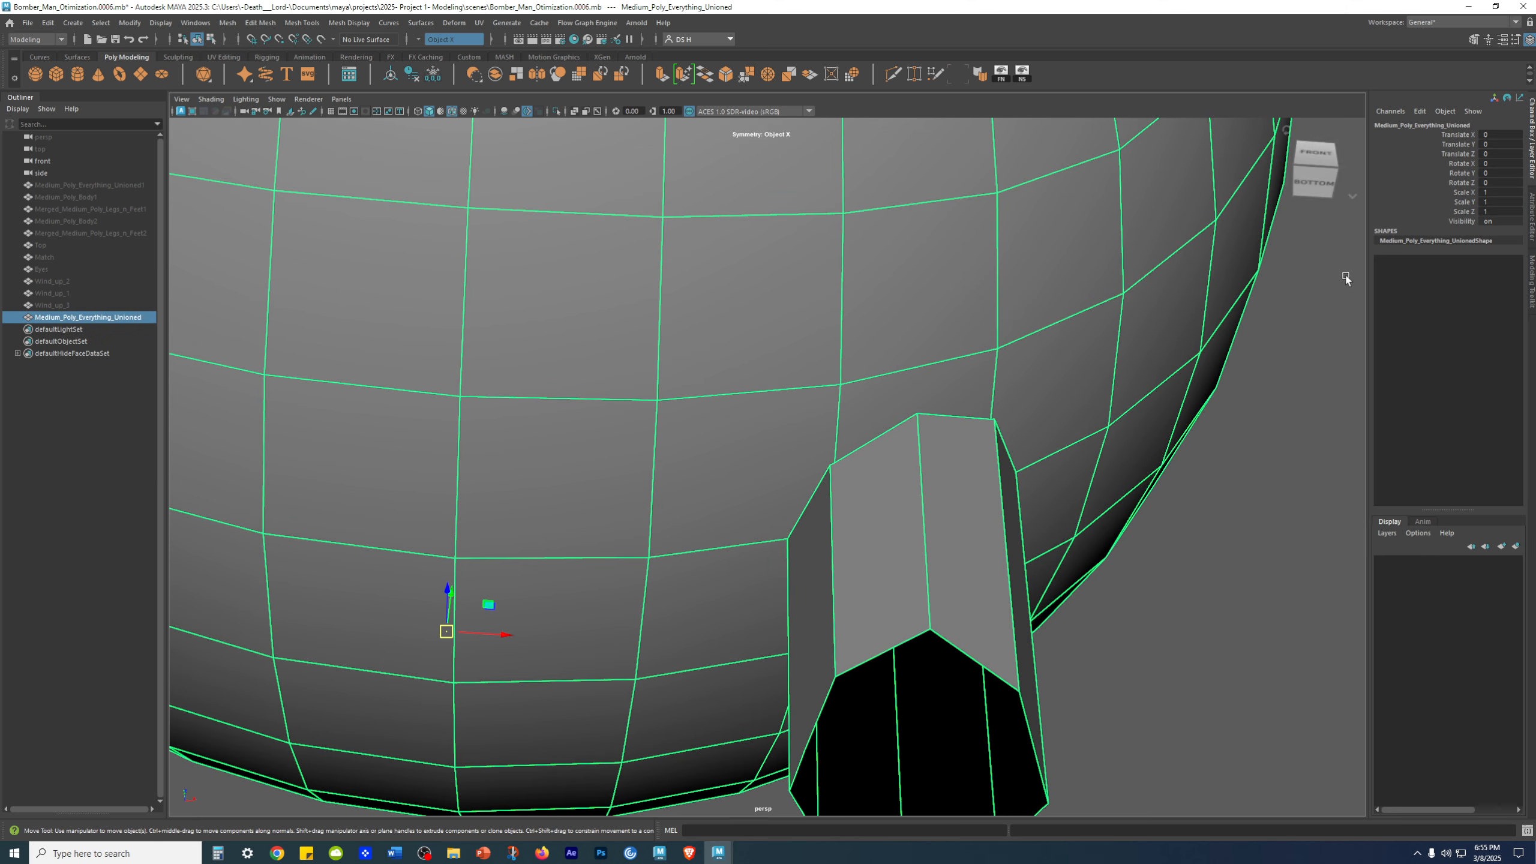
Start the Multi-Cut tool on the unioned mesh and dismiss its tool settings
{"action": "left_click", "coordinate": [1241, 604]}
{"action": "left_click", "coordinate": [1154, 399]}
{"action": "right_click_drag", "start_coordinate": [1276, 405], "coordinate": [1239, 408], "text": "shift"}
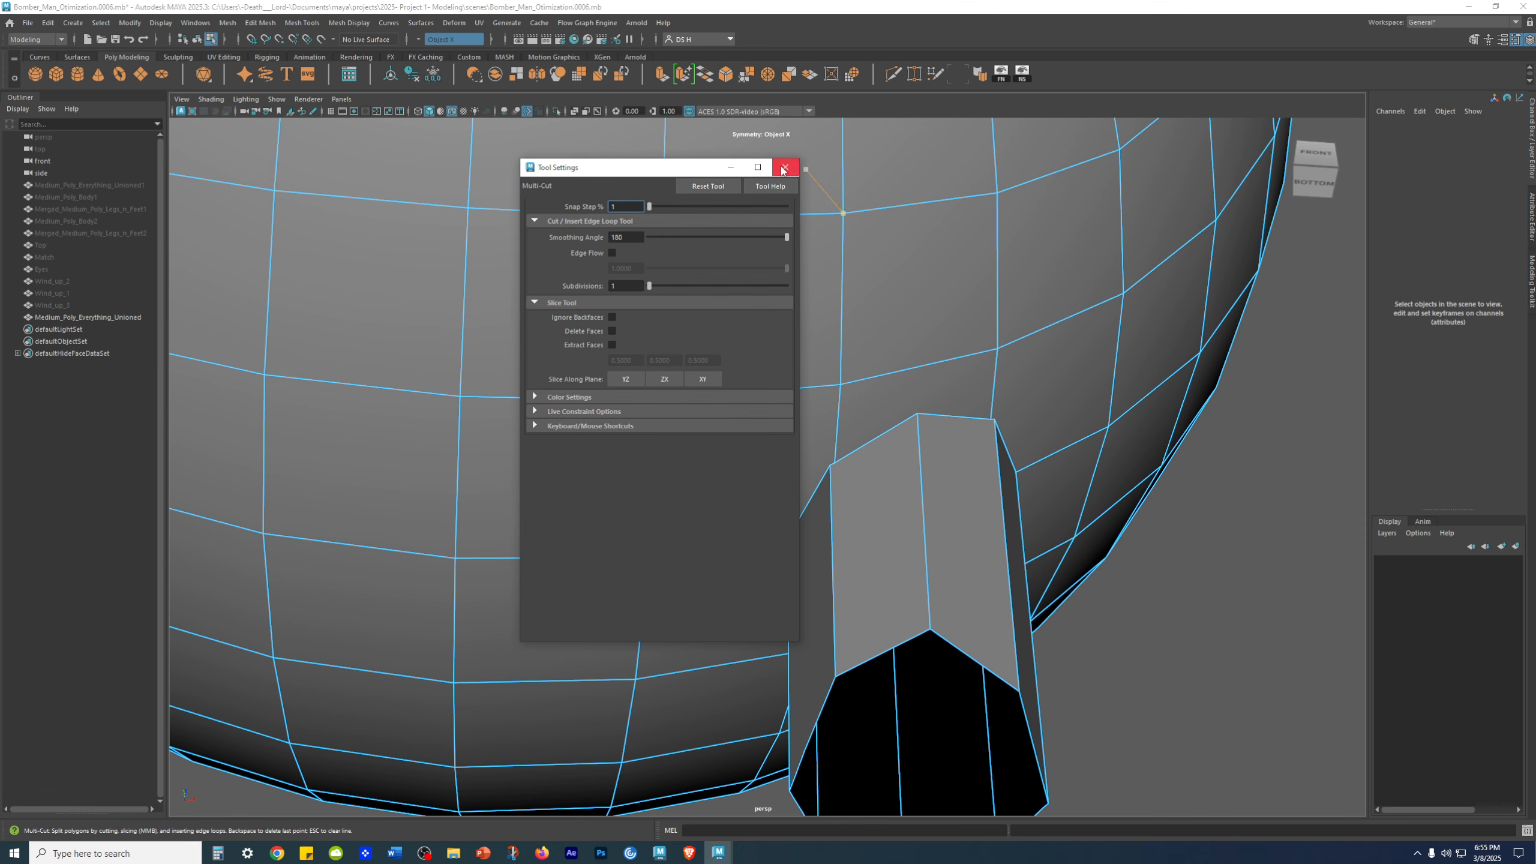
{"action": "left_click", "coordinate": [843, 213]}
{"action": "left_click", "coordinate": [785, 168]}
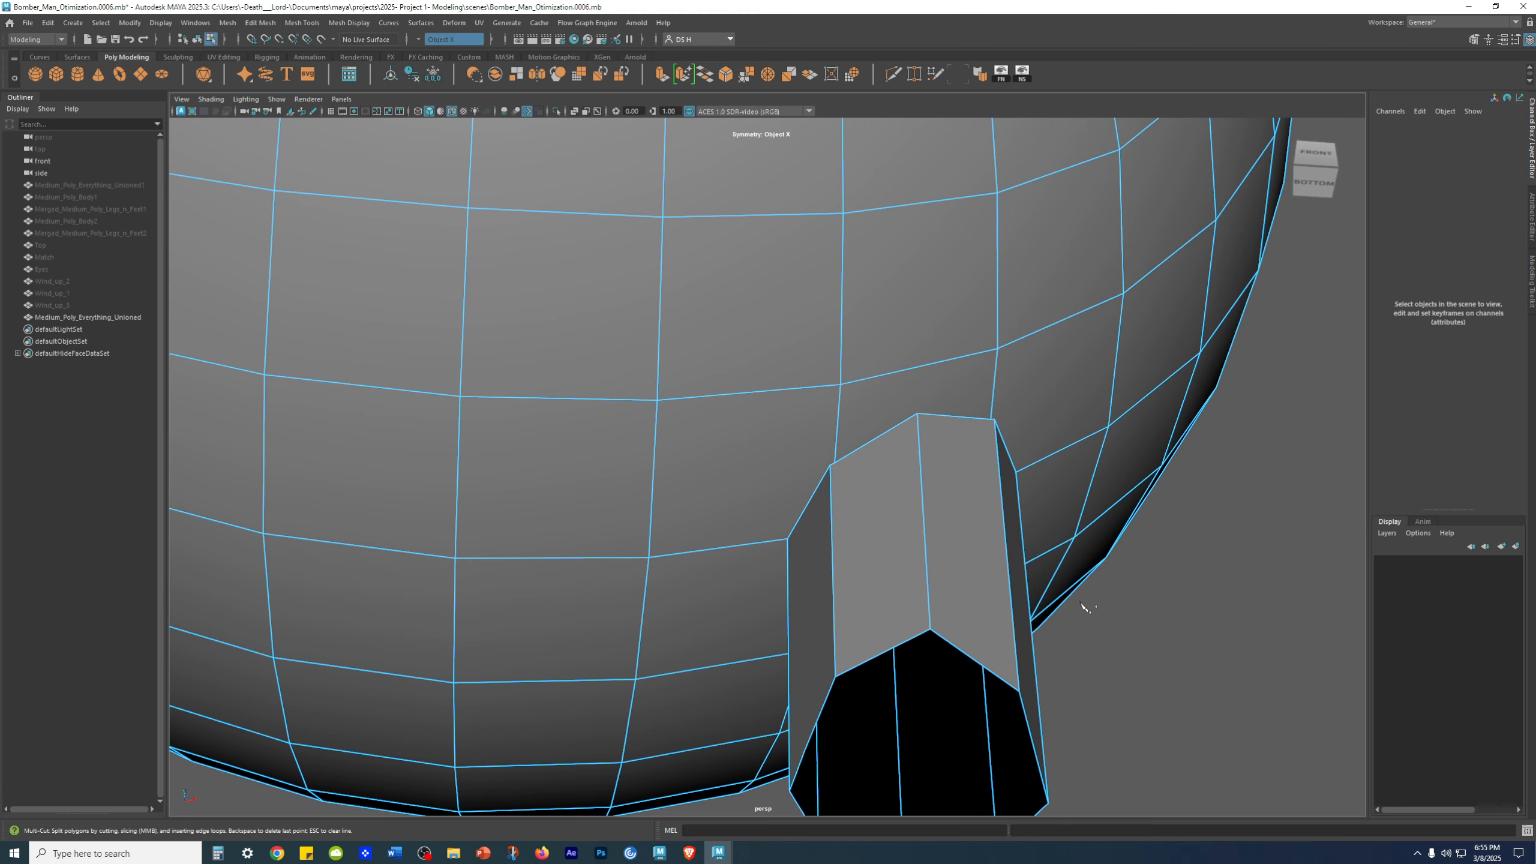
Examine the edges where one leg joins the body, then view both legs from the front and below
{"action": "left_click_drag", "start_coordinate": [781, 439], "coordinate": [768, 435], "text": "alt"}
{"action": "right_click_drag", "start_coordinate": [768, 435], "coordinate": [880, 401], "text": "alt"}
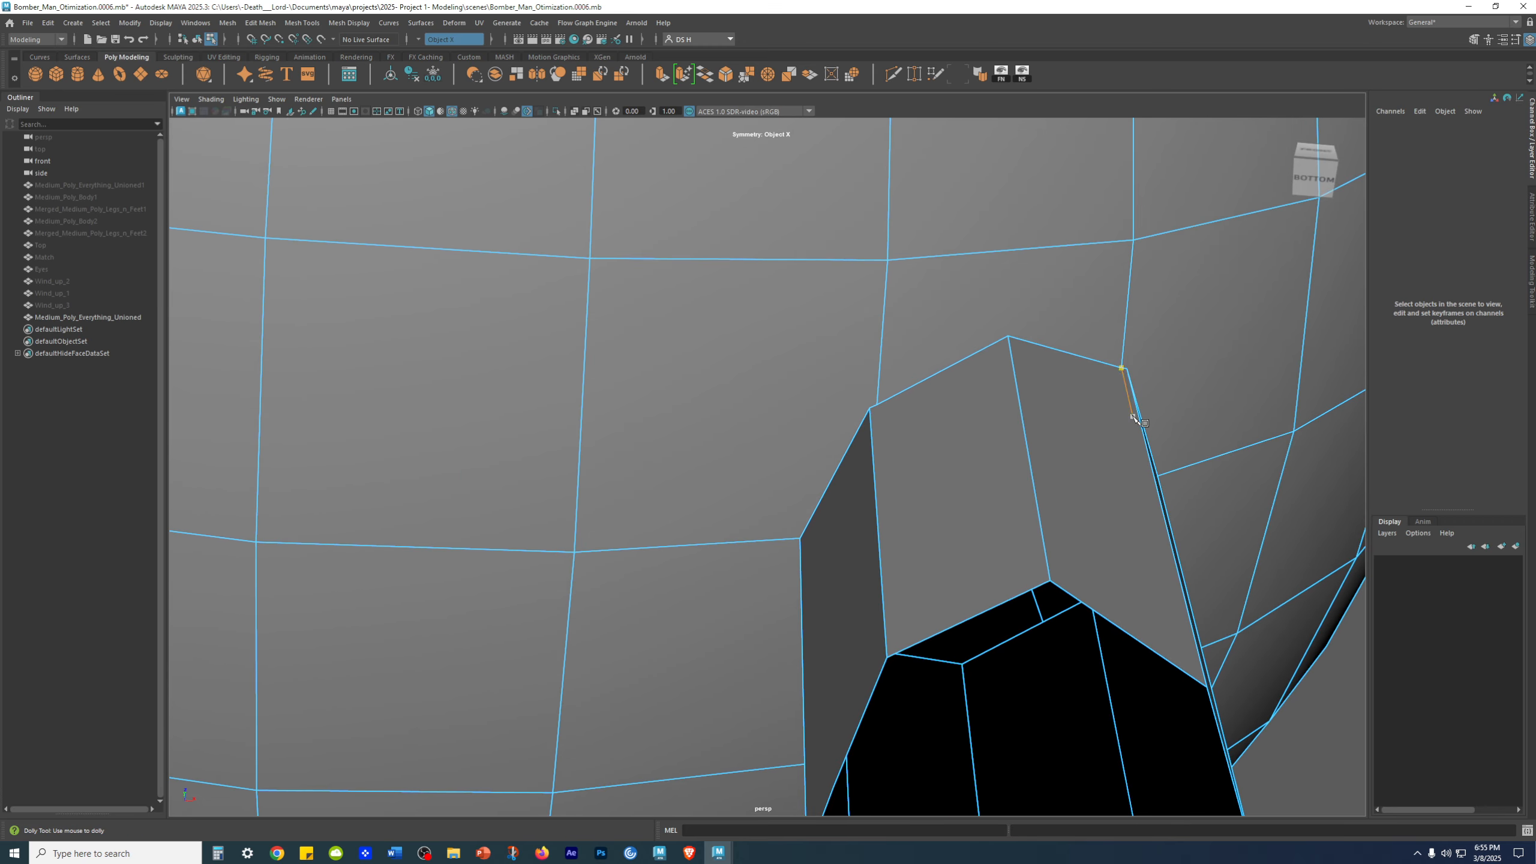
{"action": "left_click_drag", "start_coordinate": [1132, 416], "coordinate": [1073, 426], "text": "alt"}
{"action": "right_click_drag", "start_coordinate": [1073, 425], "coordinate": [912, 364], "text": "alt"}
{"action": "left_click_drag", "start_coordinate": [912, 364], "coordinate": [937, 312], "text": "alt"}
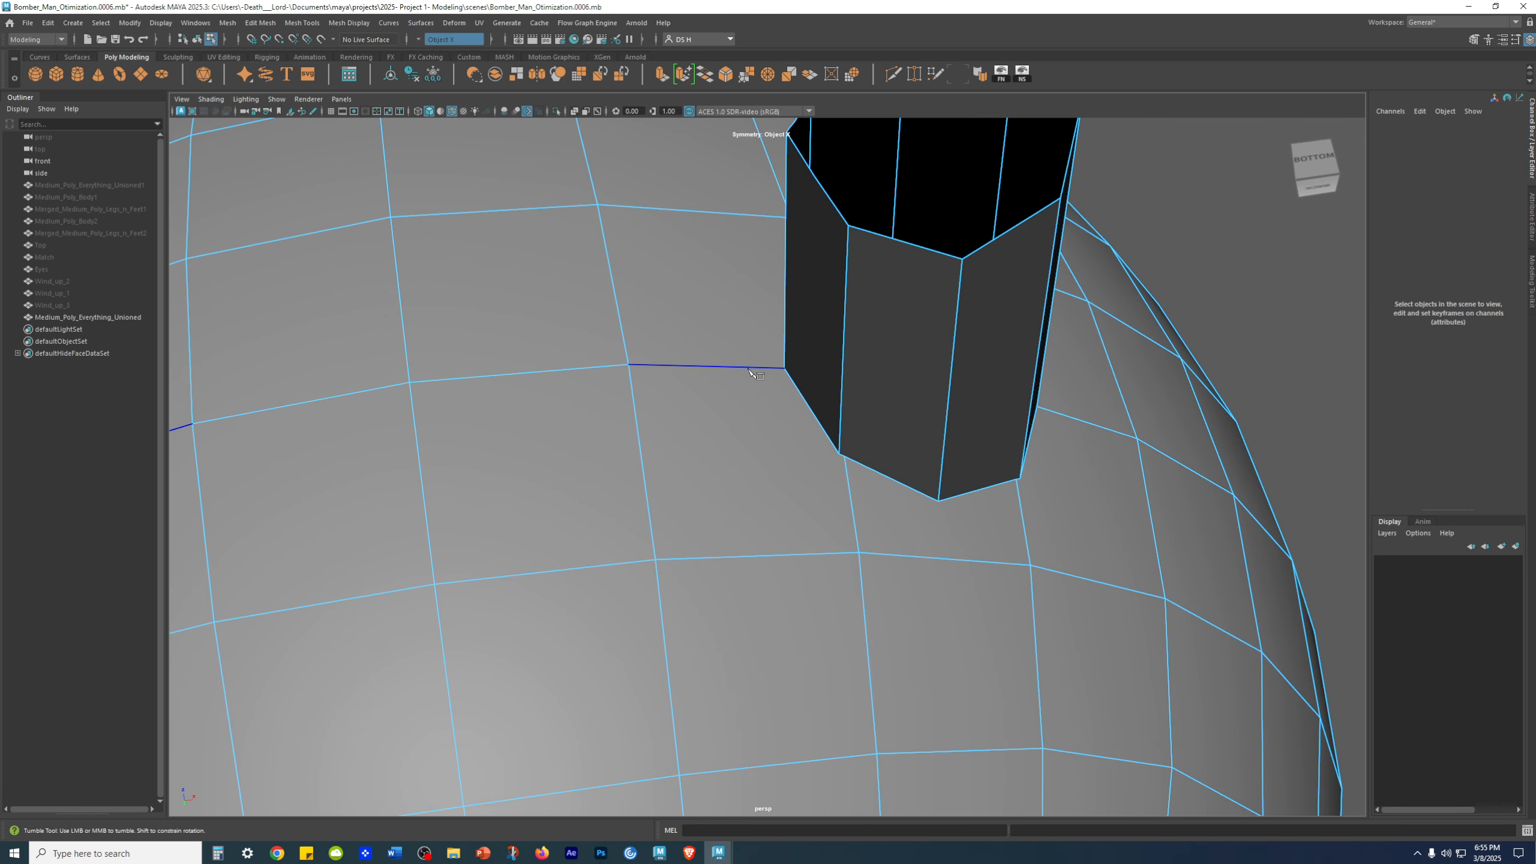
{"action": "left_click", "coordinate": [1029, 565]}
{"action": "left_click_drag", "start_coordinate": [1137, 375], "coordinate": [1104, 511], "text": "alt"}
{"action": "right_click_drag", "start_coordinate": [1104, 511], "coordinate": [795, 354], "text": "alt"}
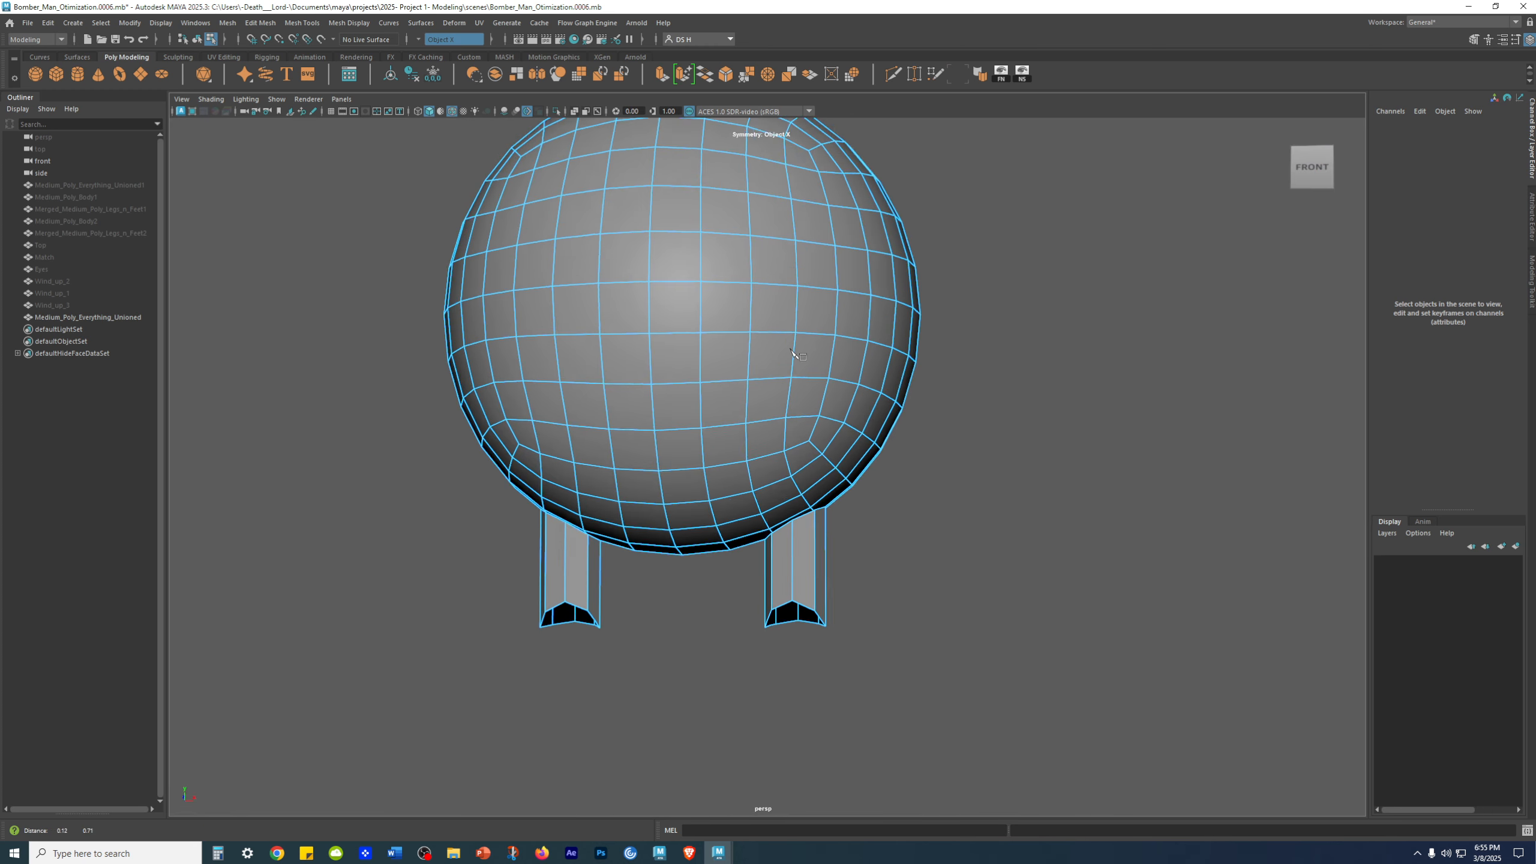
{"action": "left_click_drag", "start_coordinate": [795, 353], "coordinate": [802, 477], "text": "alt"}
{"action": "left_click_drag", "start_coordinate": [680, 460], "coordinate": [922, 422], "text": "alt"}
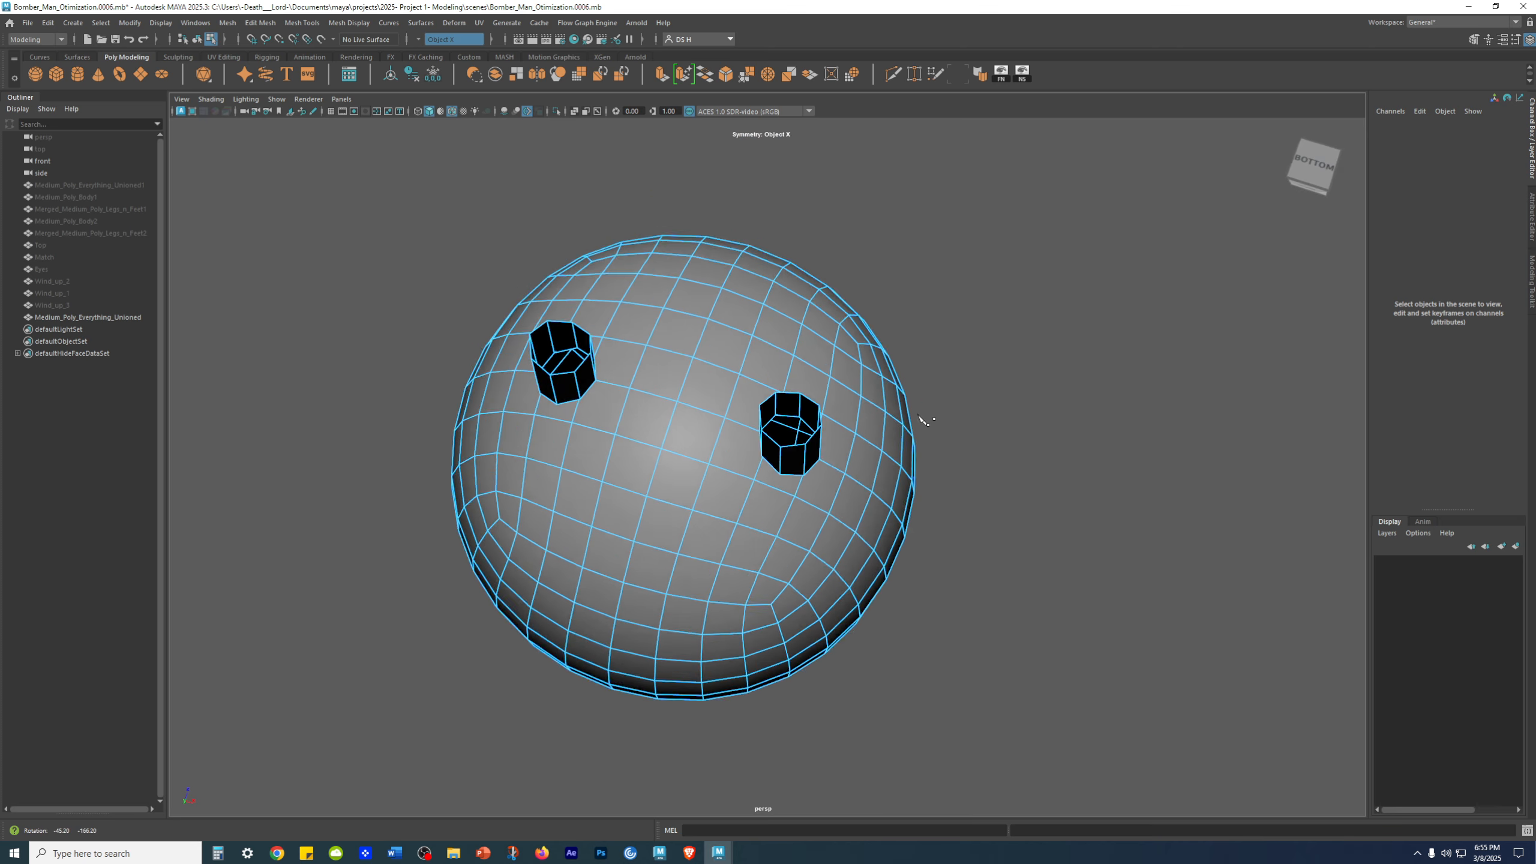
Examine one leg's joint close up from below to find where body edges could meet the leg's corners
{"action": "right_click_drag", "start_coordinate": [922, 422], "coordinate": [768, 562], "text": "alt"}
{"action": "left_click_drag", "start_coordinate": [768, 562], "coordinate": [725, 532], "text": "alt"}
{"action": "right_click_drag", "start_coordinate": [765, 545], "coordinate": [994, 561], "text": "alt"}
{"action": "middle_click_drag", "start_coordinate": [852, 428], "coordinate": [880, 576], "text": "alt"}
{"action": "left_click_drag", "start_coordinate": [880, 576], "coordinate": [847, 597], "text": "alt"}
{"action": "middle_click_drag", "start_coordinate": [846, 596], "coordinate": [956, 425], "text": "alt"}
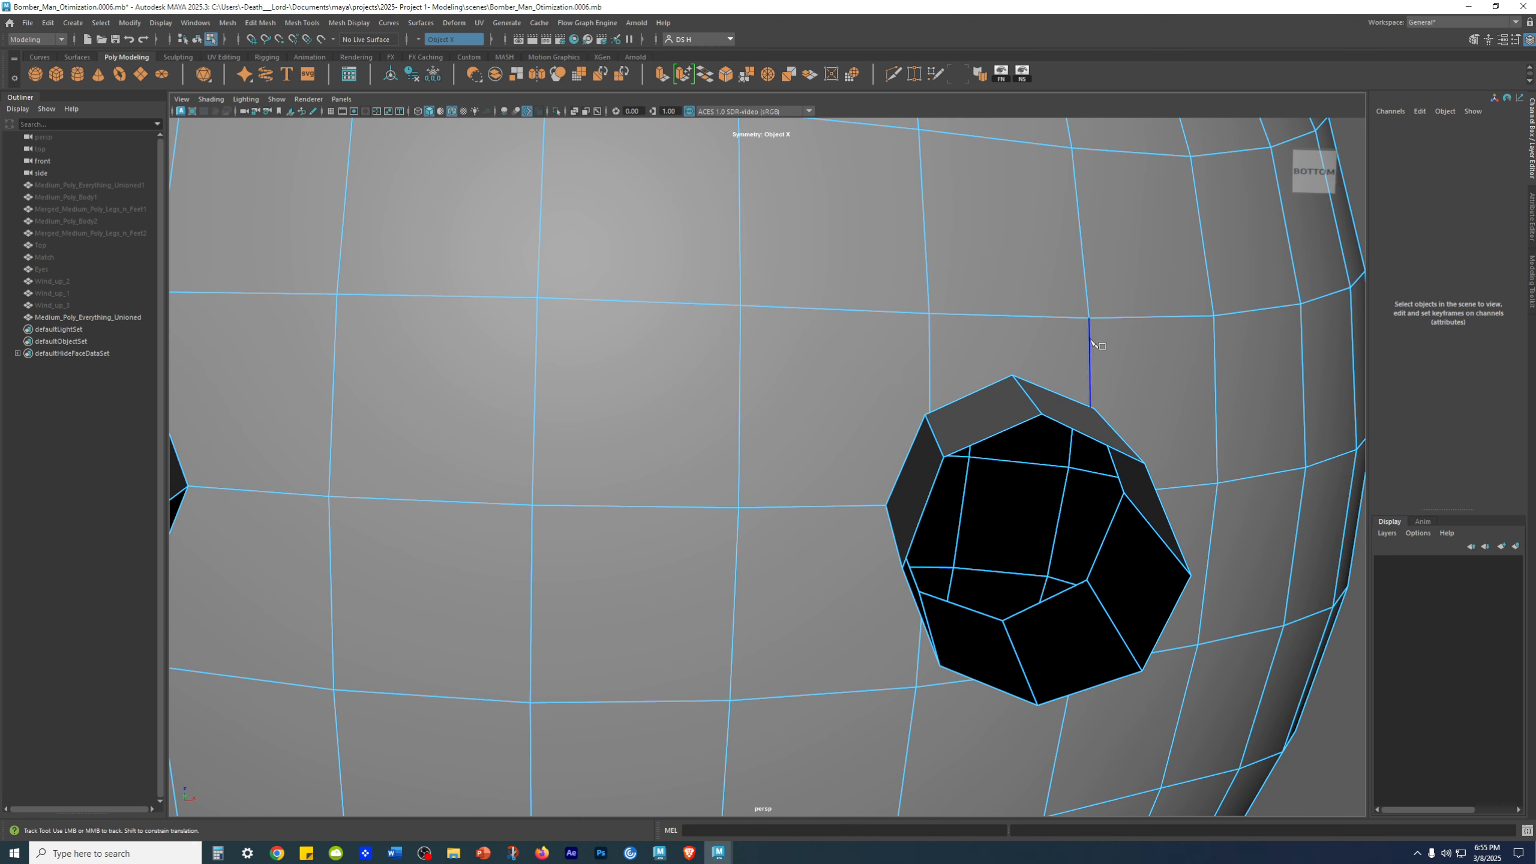
{"action": "left_click_drag", "start_coordinate": [919, 370], "coordinate": [983, 341], "text": "alt"}
{"action": "left_click_drag", "start_coordinate": [872, 498], "coordinate": [946, 479], "text": "alt"}
{"action": "middle_click_drag", "start_coordinate": [992, 465], "coordinate": [1012, 346], "text": "alt"}
{"action": "left_click_drag", "start_coordinate": [1011, 345], "coordinate": [912, 284], "text": "alt"}
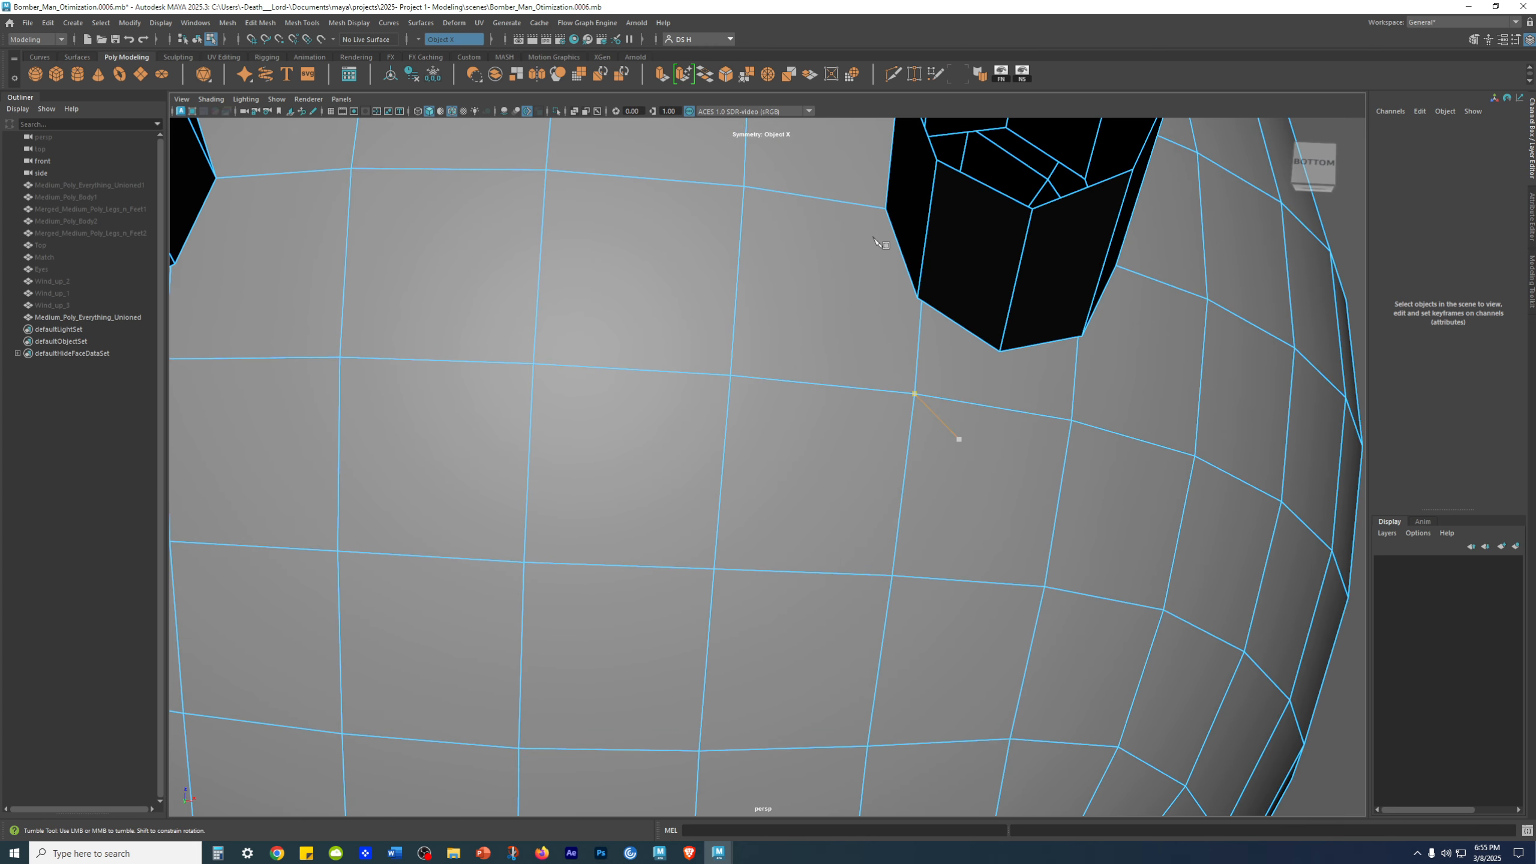
Try placing Multi-Cut points around the leg's base, starting where the body edge meets the leg
{"action": "left_click", "coordinate": [882, 208]}
{"action": "left_click", "coordinate": [888, 239]}
{"action": "left_click", "coordinate": [995, 362]}
{"action": "mouse_move", "coordinate": [1080, 362]}
{"action": "left_mouse_down", "text": "alt"}
{"action": "mouse_move", "coordinate": [1011, 346]}
{"action": "mouse_move", "coordinate": [1066, 355]}
{"action": "mouse_move", "coordinate": [1052, 352]}
{"action": "left_mouse_up", "text": "alt"}
{"action": "key", "text": "w"}
{"action": "left_click_drag", "start_coordinate": [952, 339], "coordinate": [984, 383], "text": "alt"}
Try cutting an edge across the body faces just outside the leg's base with Multi-Cut
{"action": "key", "text": "ctrl+shift+x"}
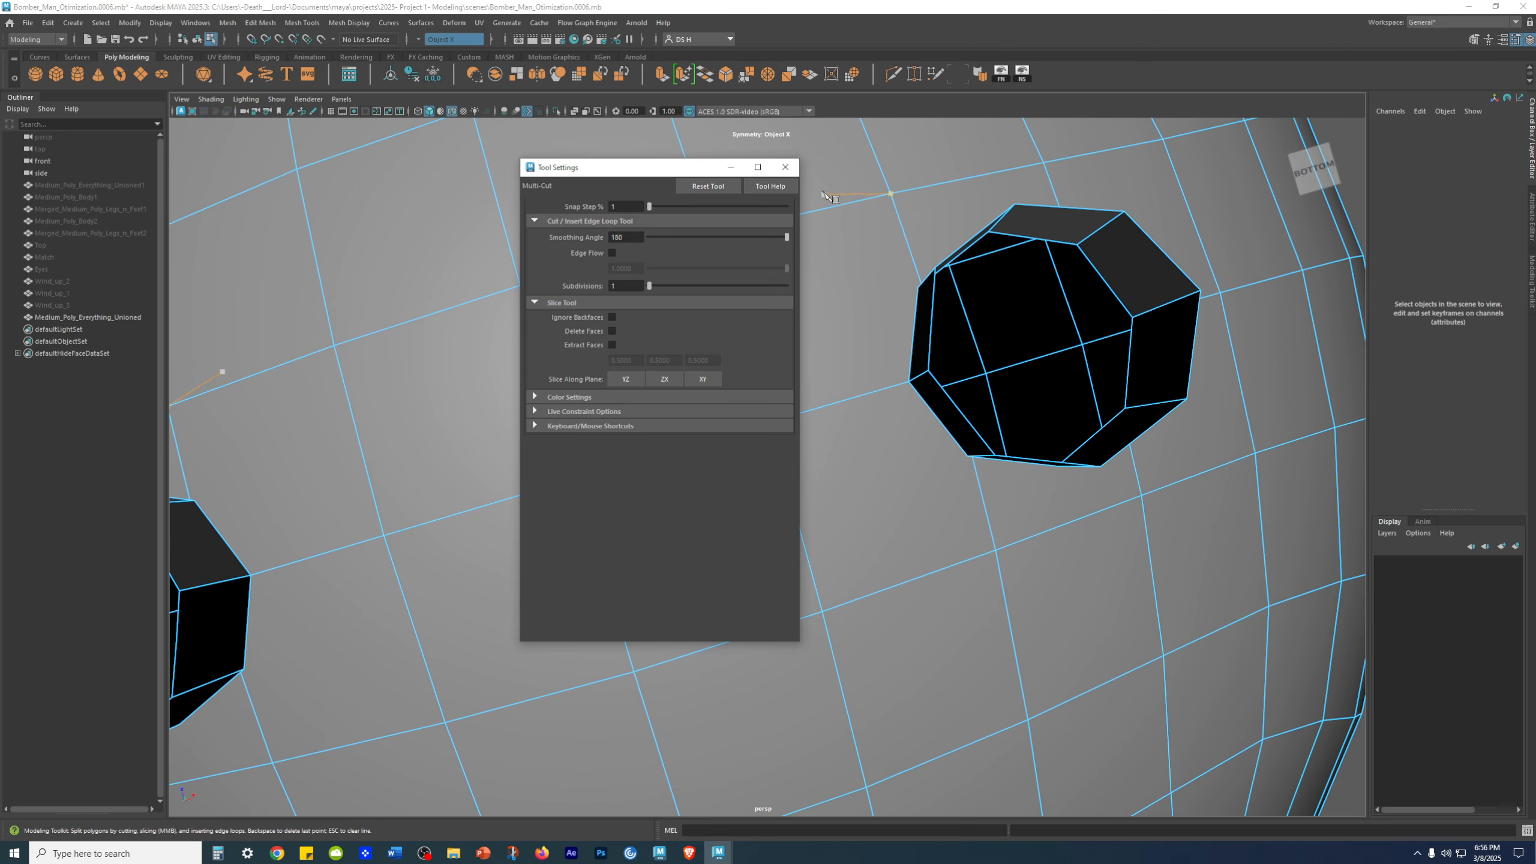
{"action": "left_click", "coordinate": [785, 167]}
{"action": "left_click", "coordinate": [915, 267]}
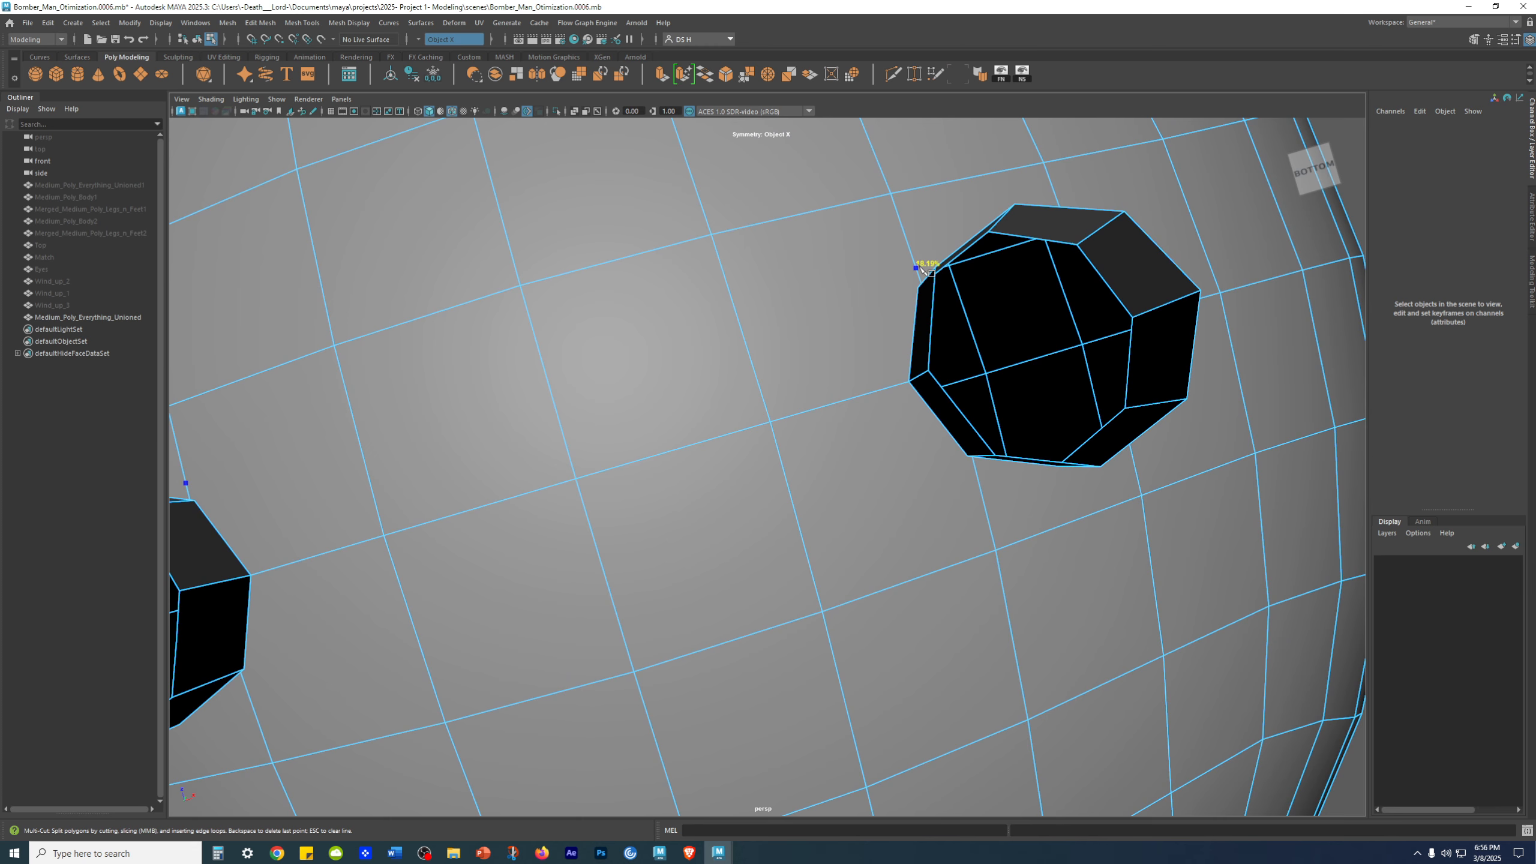
{"action": "left_click", "coordinate": [894, 386]}
{"action": "left_click", "coordinate": [977, 480]}
{"action": "key", "text": "q"}
{"action": "left_click_drag", "start_coordinate": [960, 493], "coordinate": [941, 372], "text": "alt"}
{"action": "key", "text": "w"}
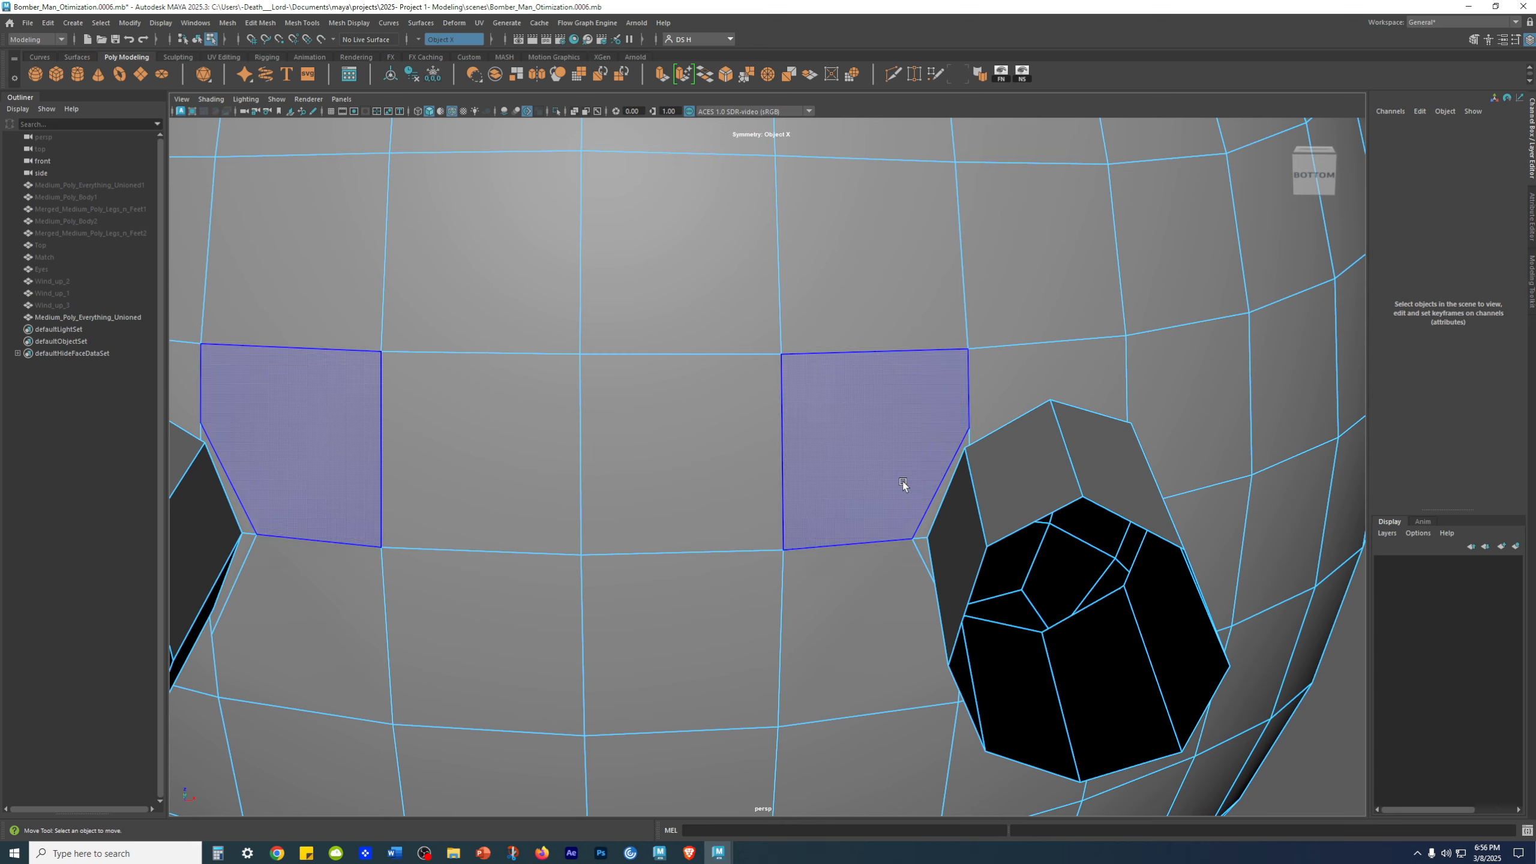
Look over both leg joints from below, returning to object mode and deselecting the mesh
{"action": "scroll", "coordinate": [1115, 470], "scroll_direction": "down", "scroll_amount": 8}
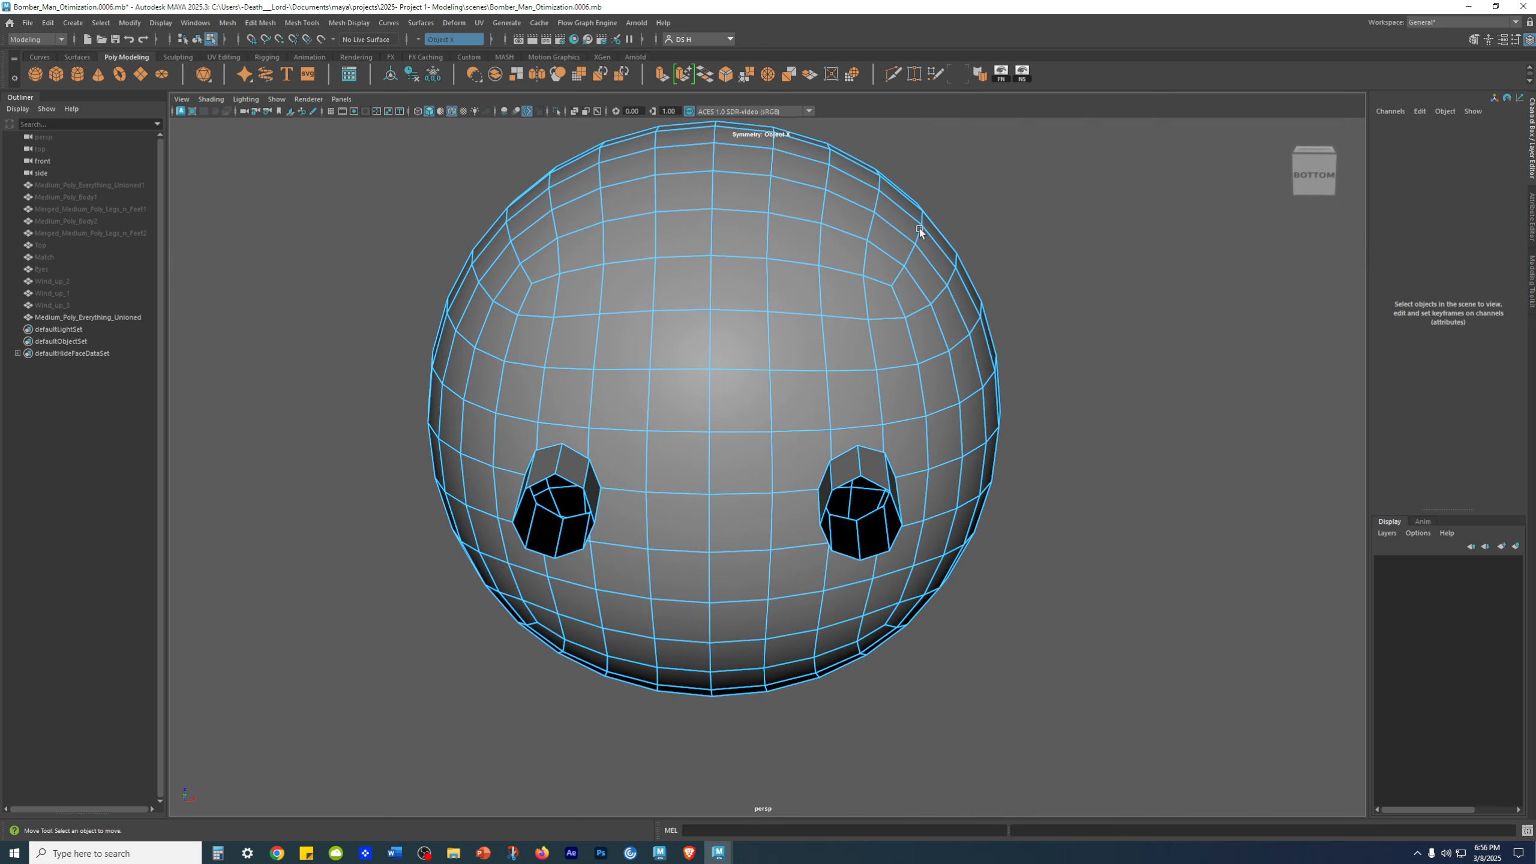
{"action": "left_click_drag", "start_coordinate": [919, 227], "coordinate": [912, 336], "text": "alt"}
{"action": "middle_click_drag", "start_coordinate": [975, 340], "coordinate": [959, 446], "text": "alt"}
{"action": "left_click_drag", "start_coordinate": [1001, 521], "coordinate": [986, 410], "text": "alt"}
{"action": "scroll", "coordinate": [986, 409], "scroll_direction": "up", "scroll_amount": 6}
{"action": "left_click_drag", "start_coordinate": [922, 343], "coordinate": [868, 427], "text": "alt"}
{"action": "middle_click_drag", "start_coordinate": [868, 428], "coordinate": [865, 608], "text": "alt"}
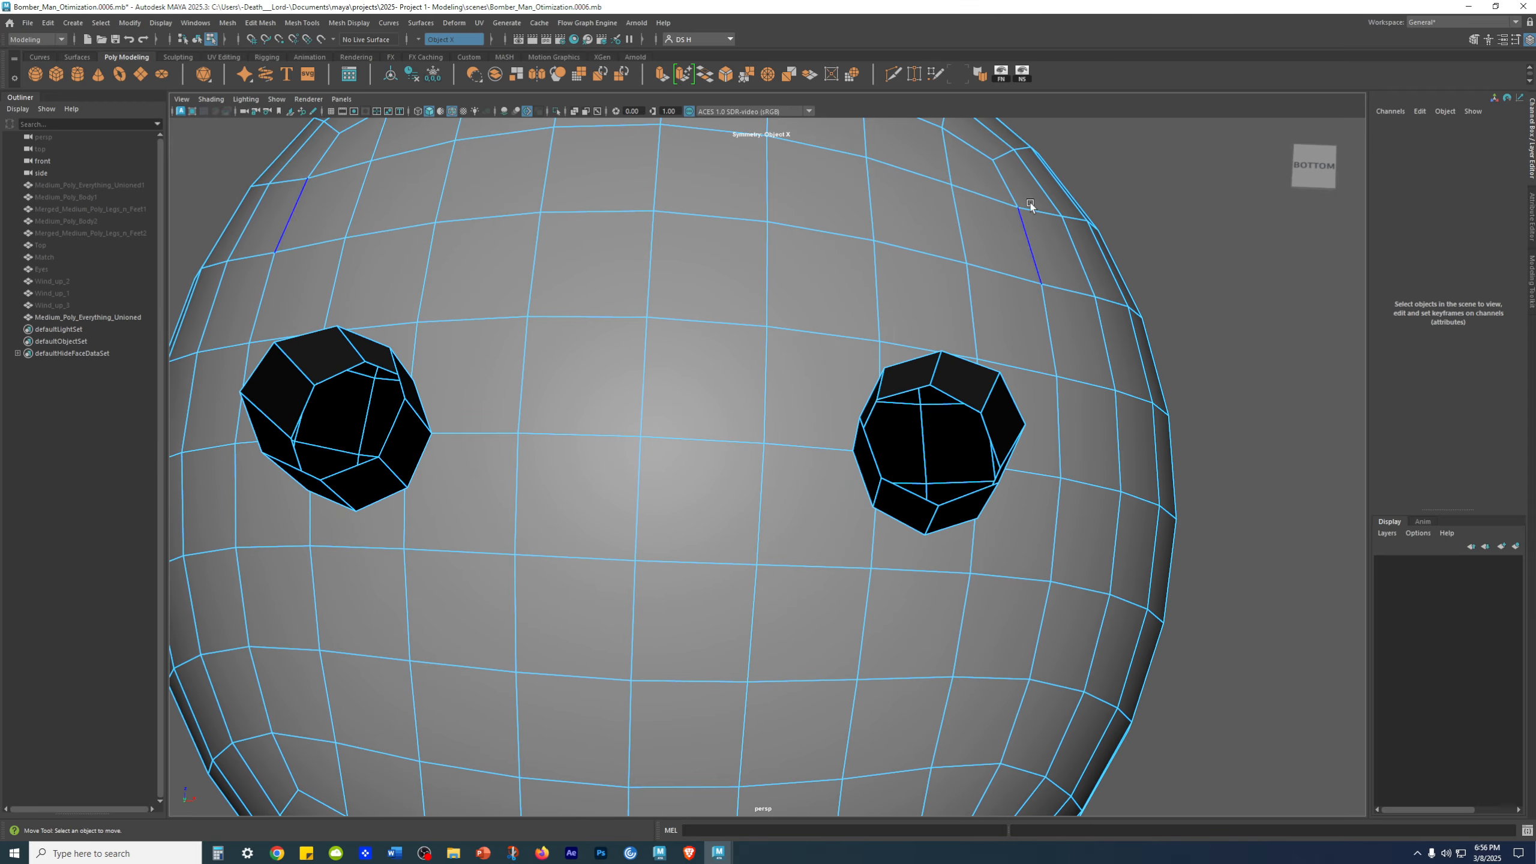
{"action": "key", "text": "F8"}
{"action": "left_click", "coordinate": [1126, 295]}
{"action": "left_click_drag", "start_coordinate": [1061, 276], "coordinate": [1088, 353], "text": "alt"}
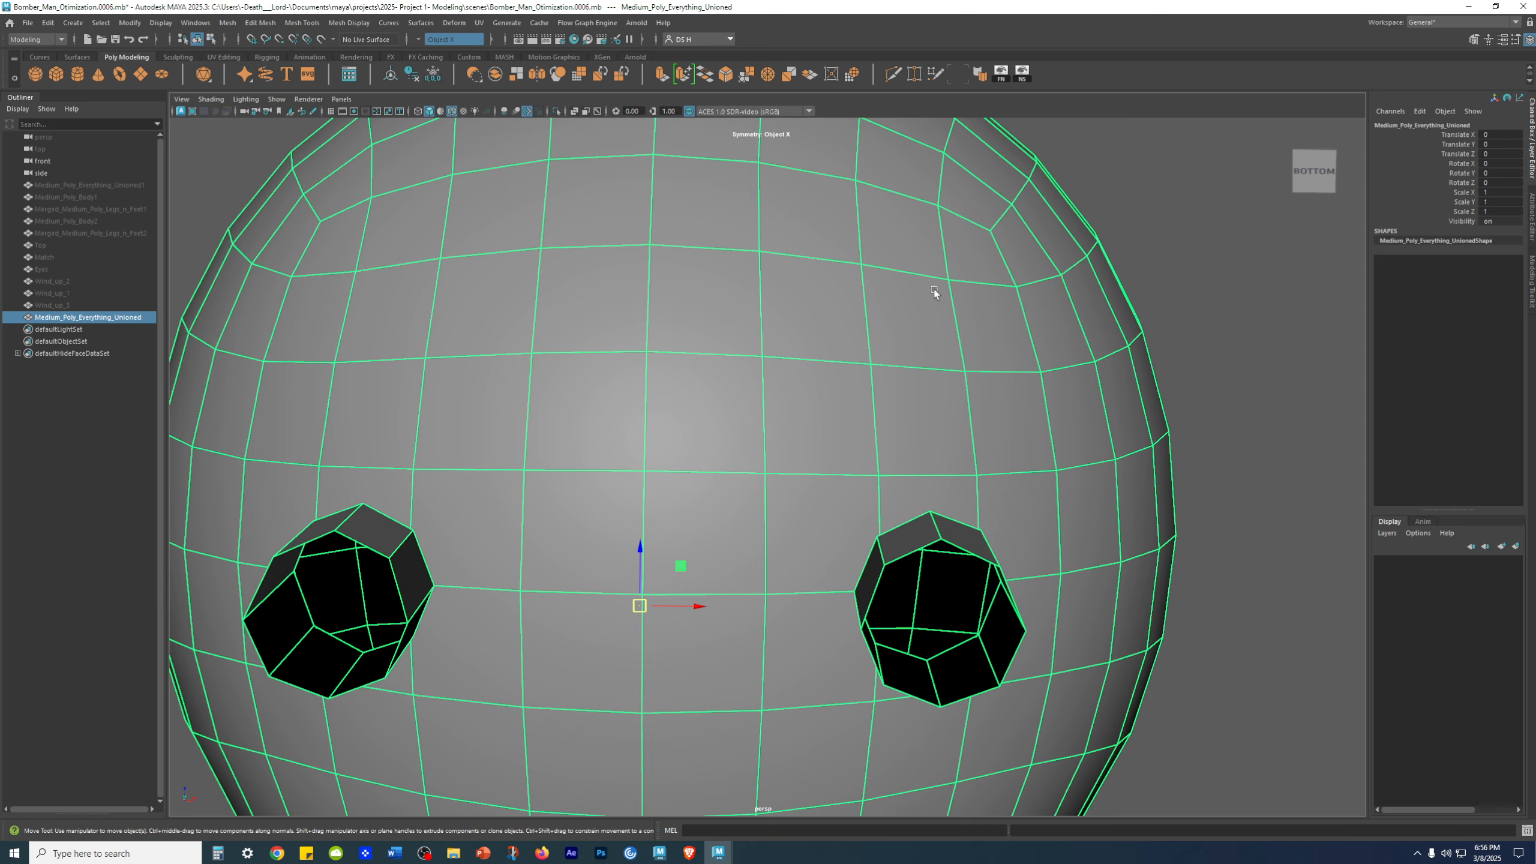
{"action": "scroll", "coordinate": [845, 303], "scroll_direction": "down", "scroll_amount": 5}
{"action": "left_click", "coordinate": [253, 179]}
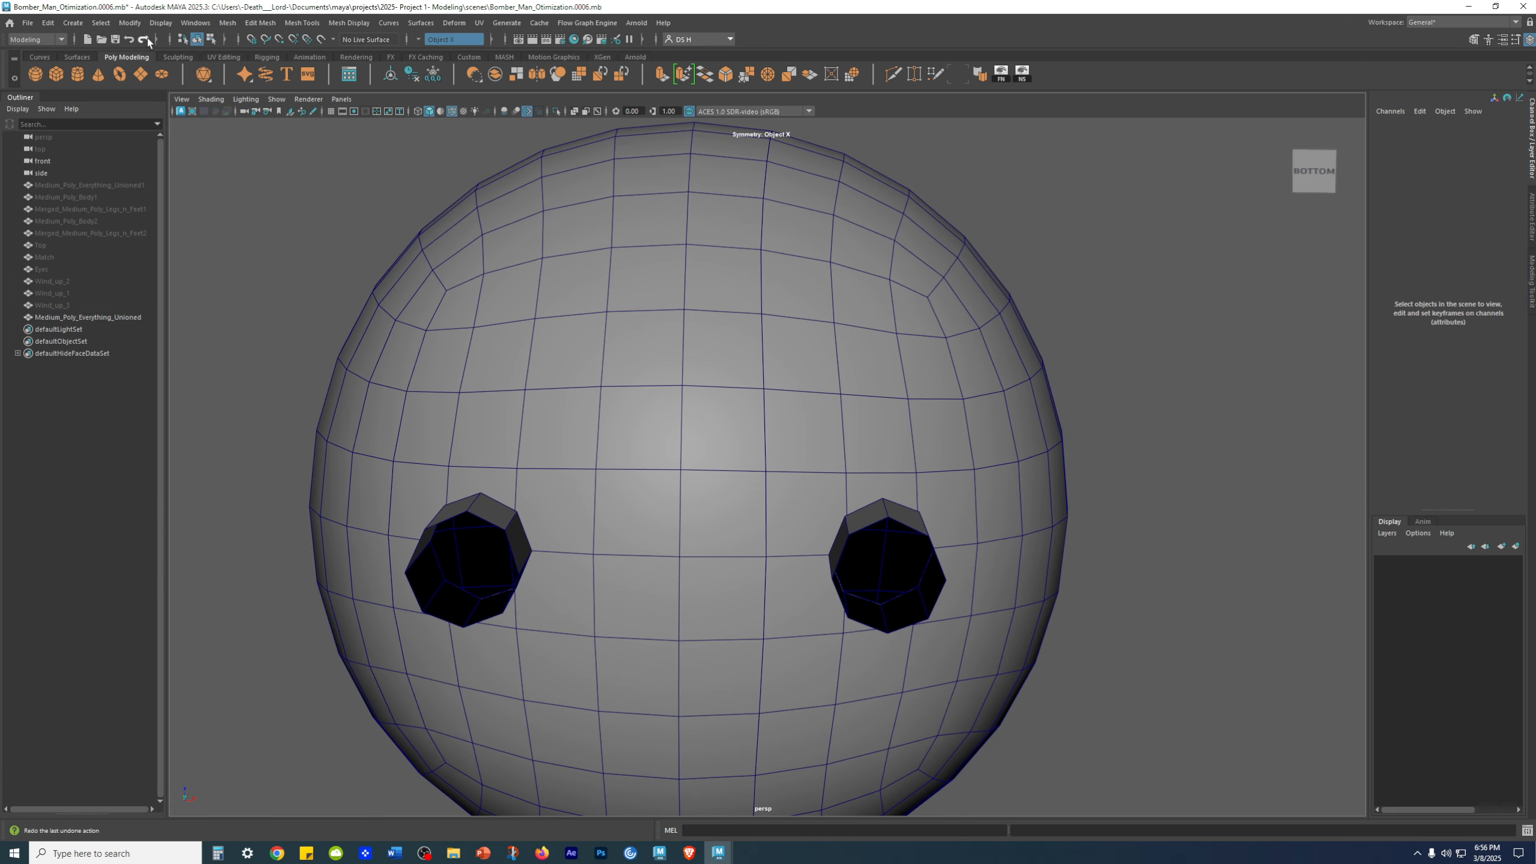
Review the Viewport 2.0 rendering engine options in the Display preferences, keep DirectX 11 and save the preferences
{"action": "left_click", "coordinate": [195, 22]}
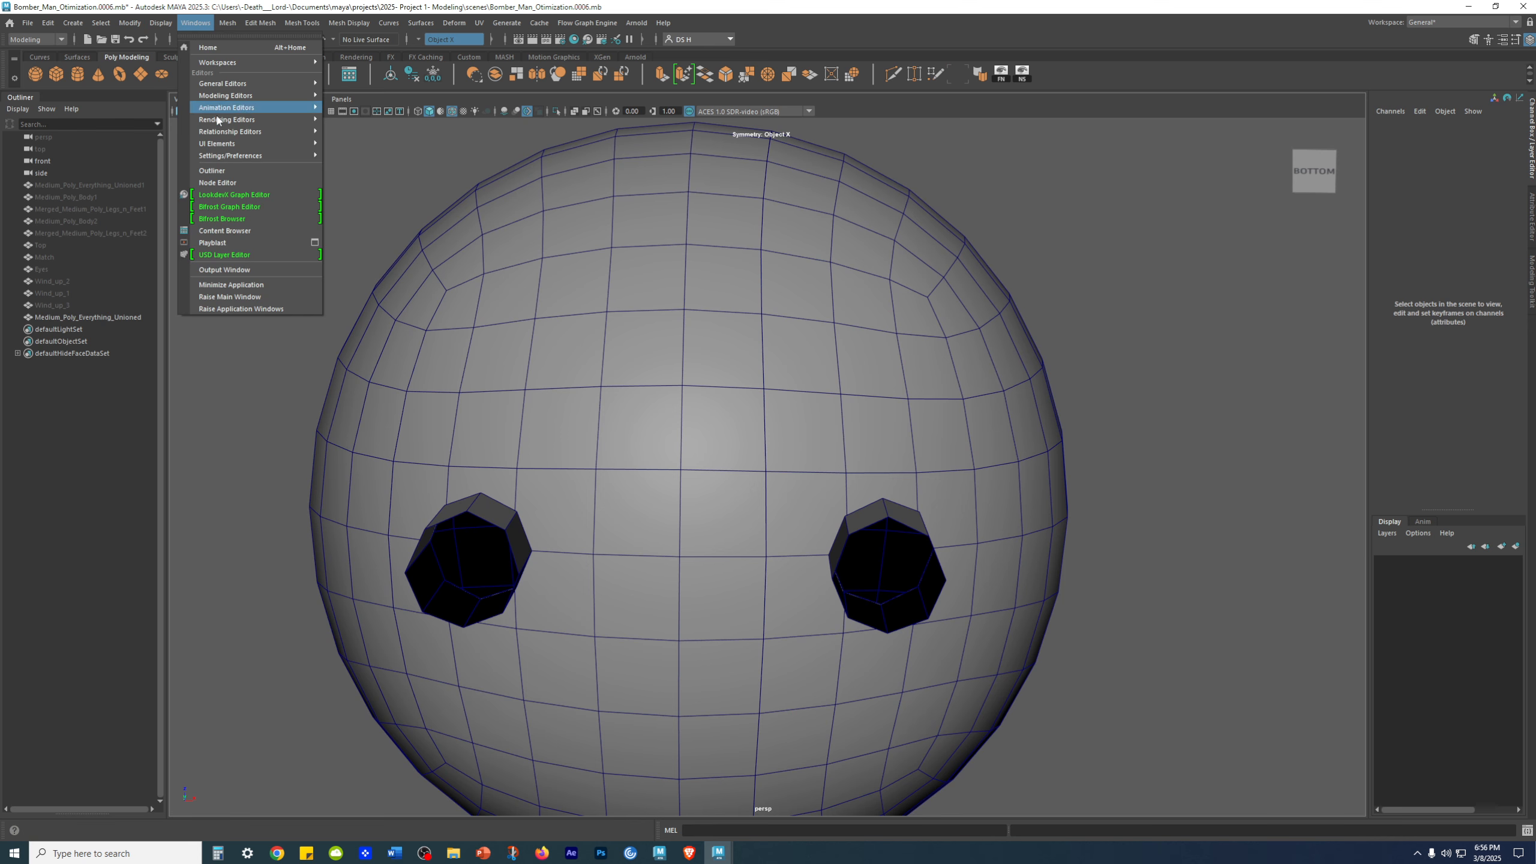
{"action": "mouse_move", "coordinate": [228, 158]}
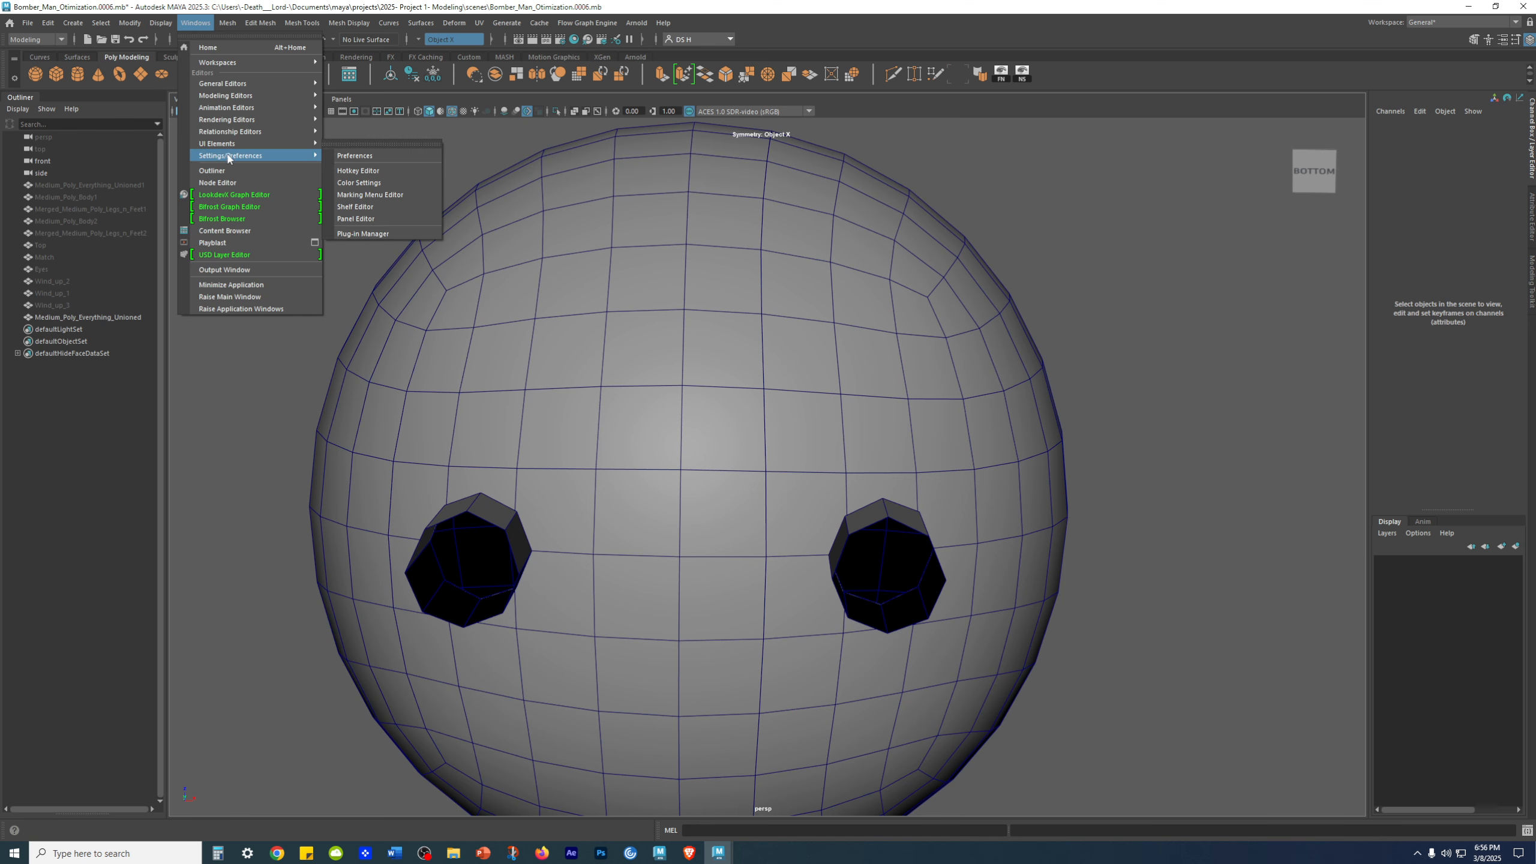
{"action": "left_click", "coordinate": [366, 157]}
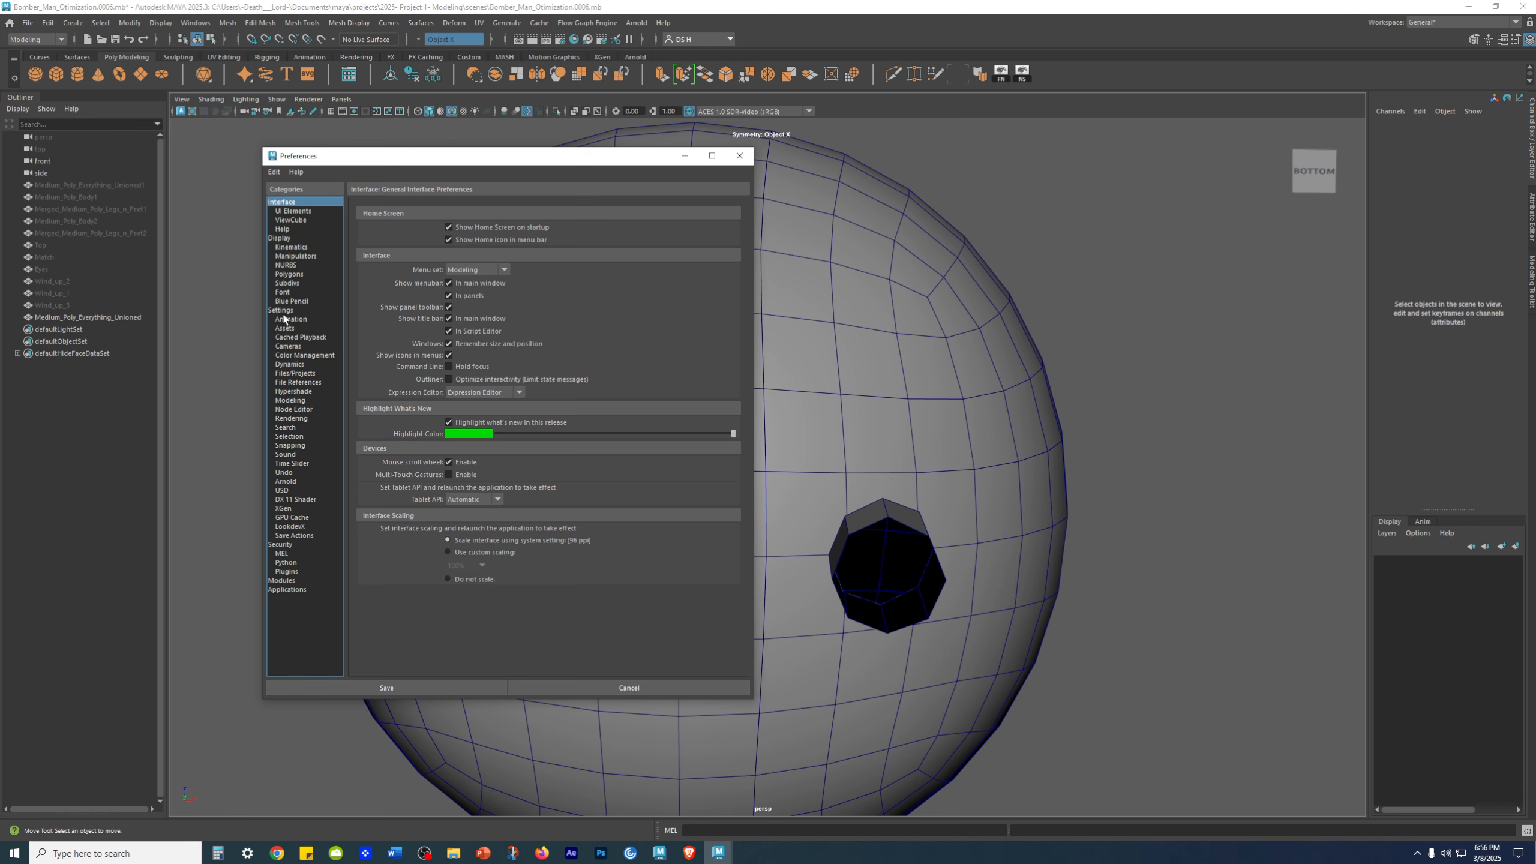
{"action": "left_click", "coordinate": [281, 239]}
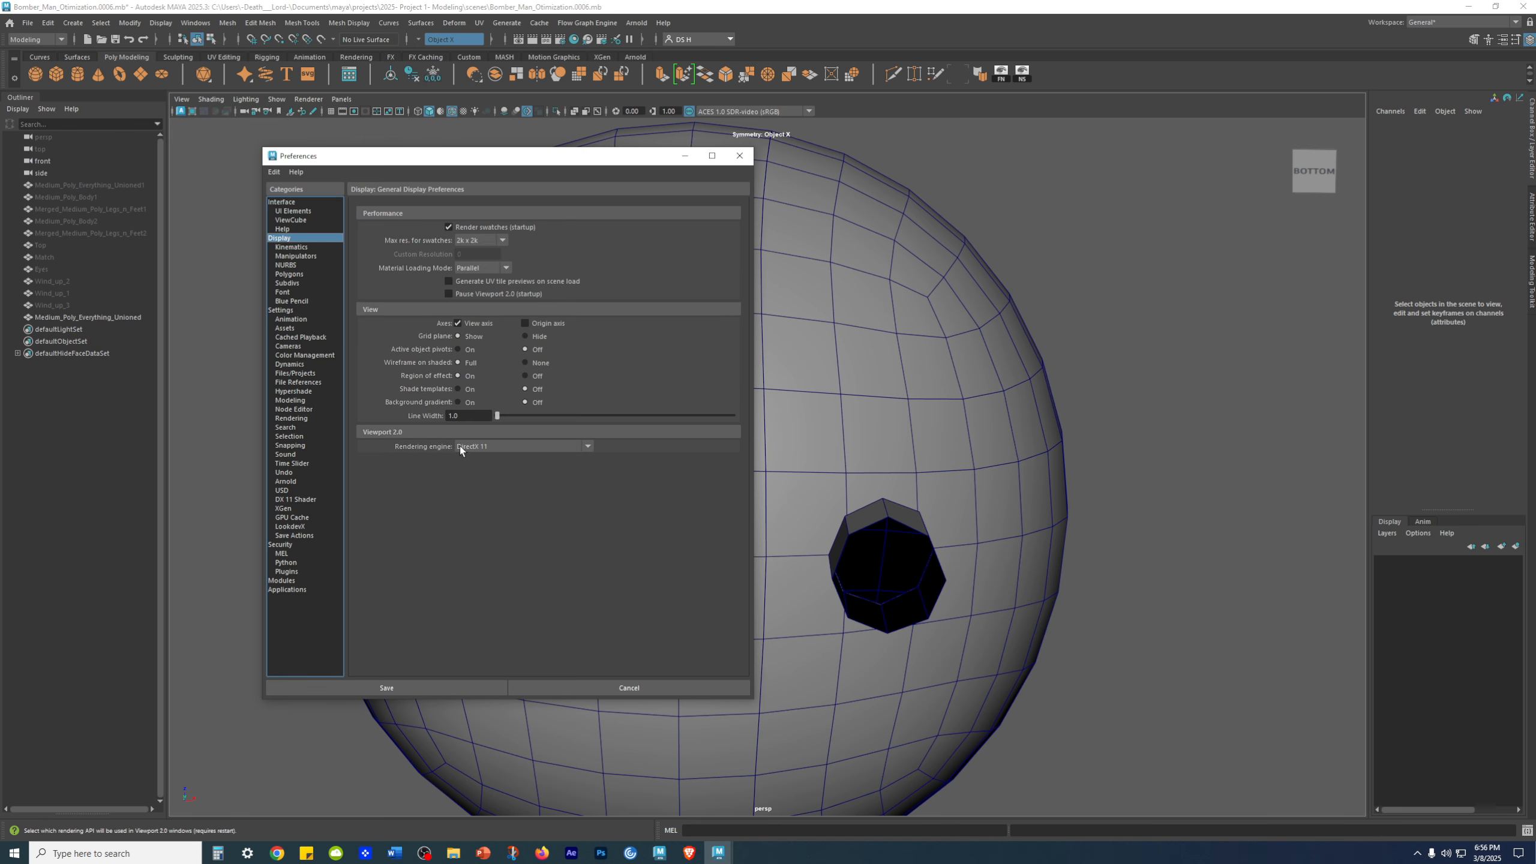
{"action": "left_click", "coordinate": [552, 447]}
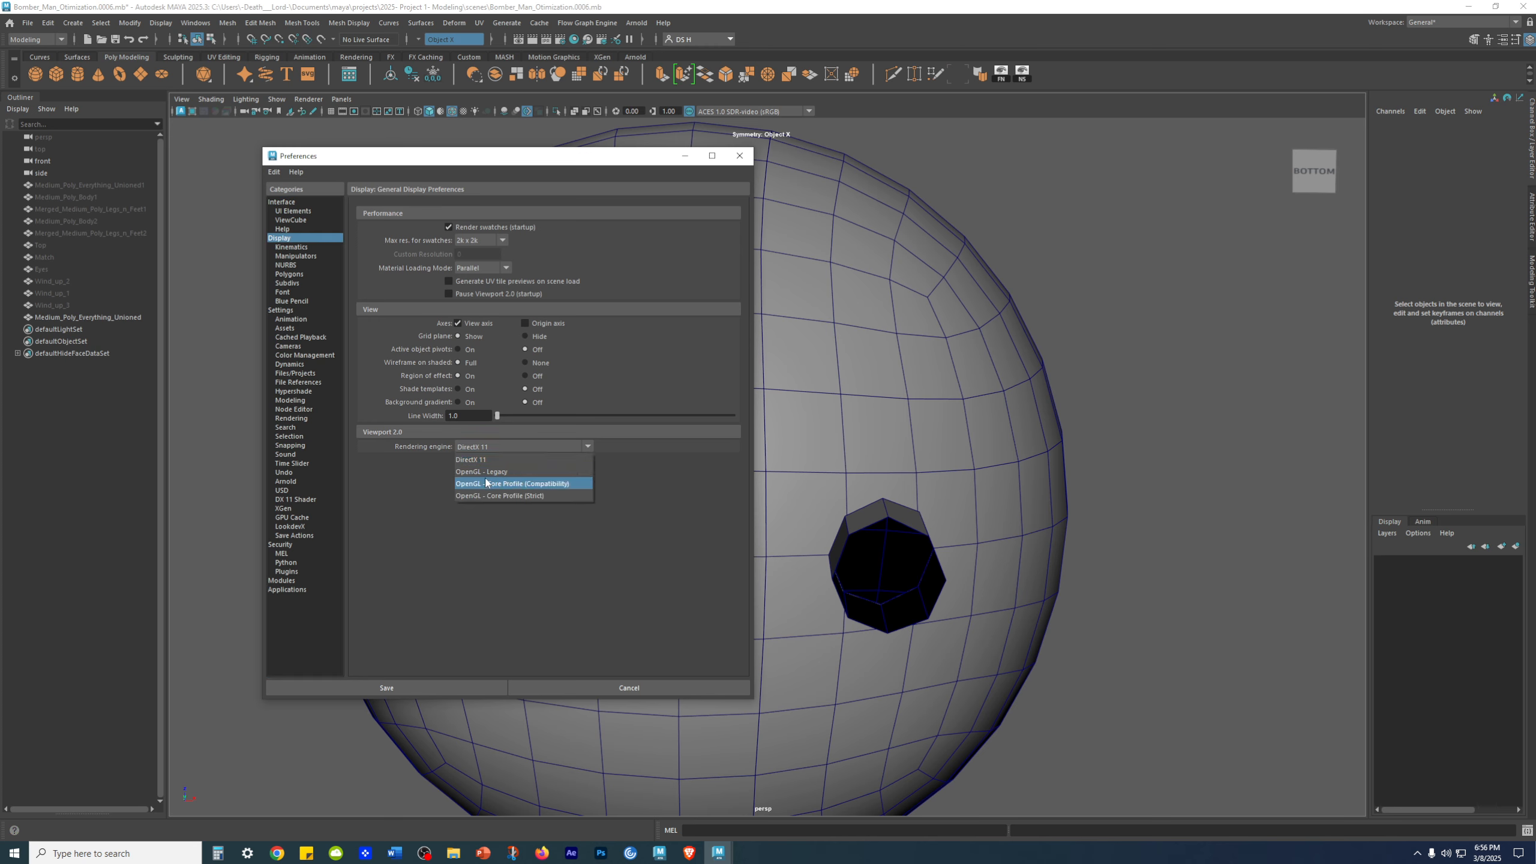
{"action": "left_click", "coordinate": [600, 561]}
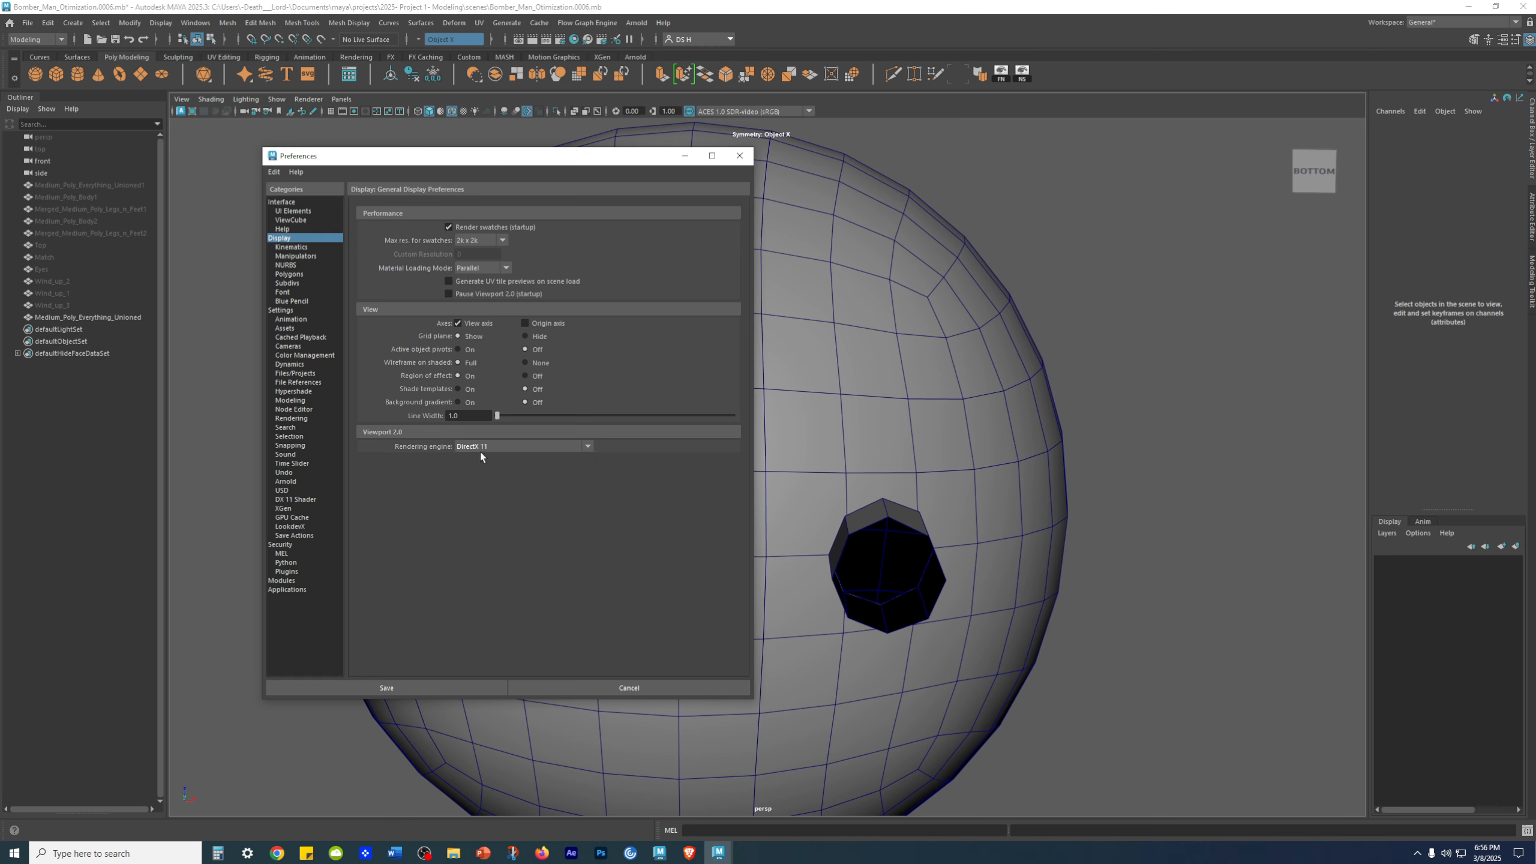
{"action": "left_click", "coordinate": [460, 684]}
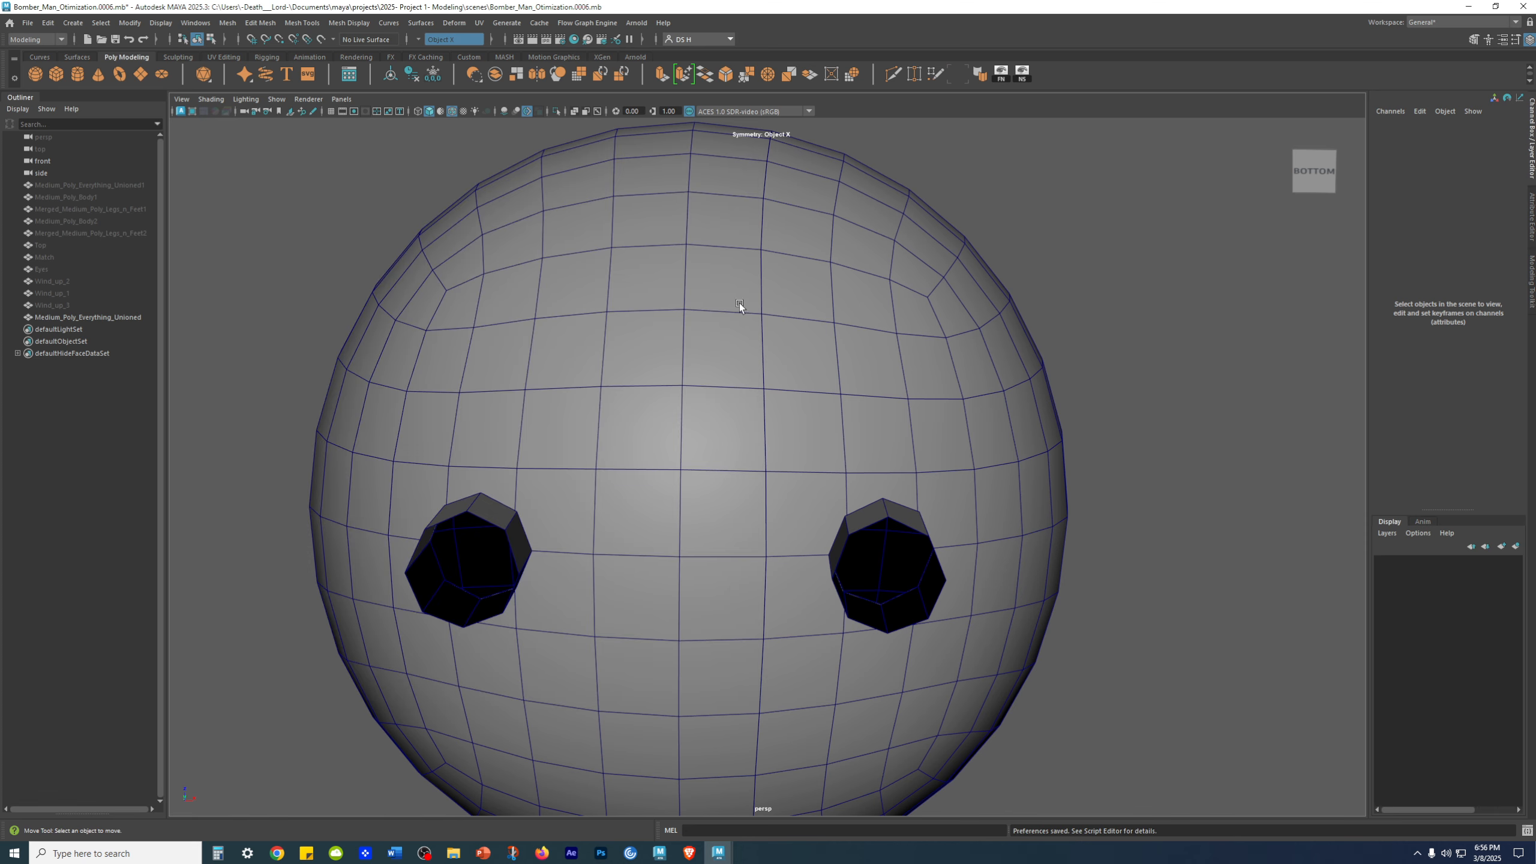
Inspect the selected and unselected wireframe around both legs from below, ending close to one leg's joint
{"action": "left_click", "coordinate": [876, 428]}
{"action": "left_click_drag", "start_coordinate": [876, 427], "coordinate": [1021, 473], "text": "alt"}
{"action": "right_click_drag", "start_coordinate": [1021, 473], "coordinate": [1270, 485], "text": "alt"}
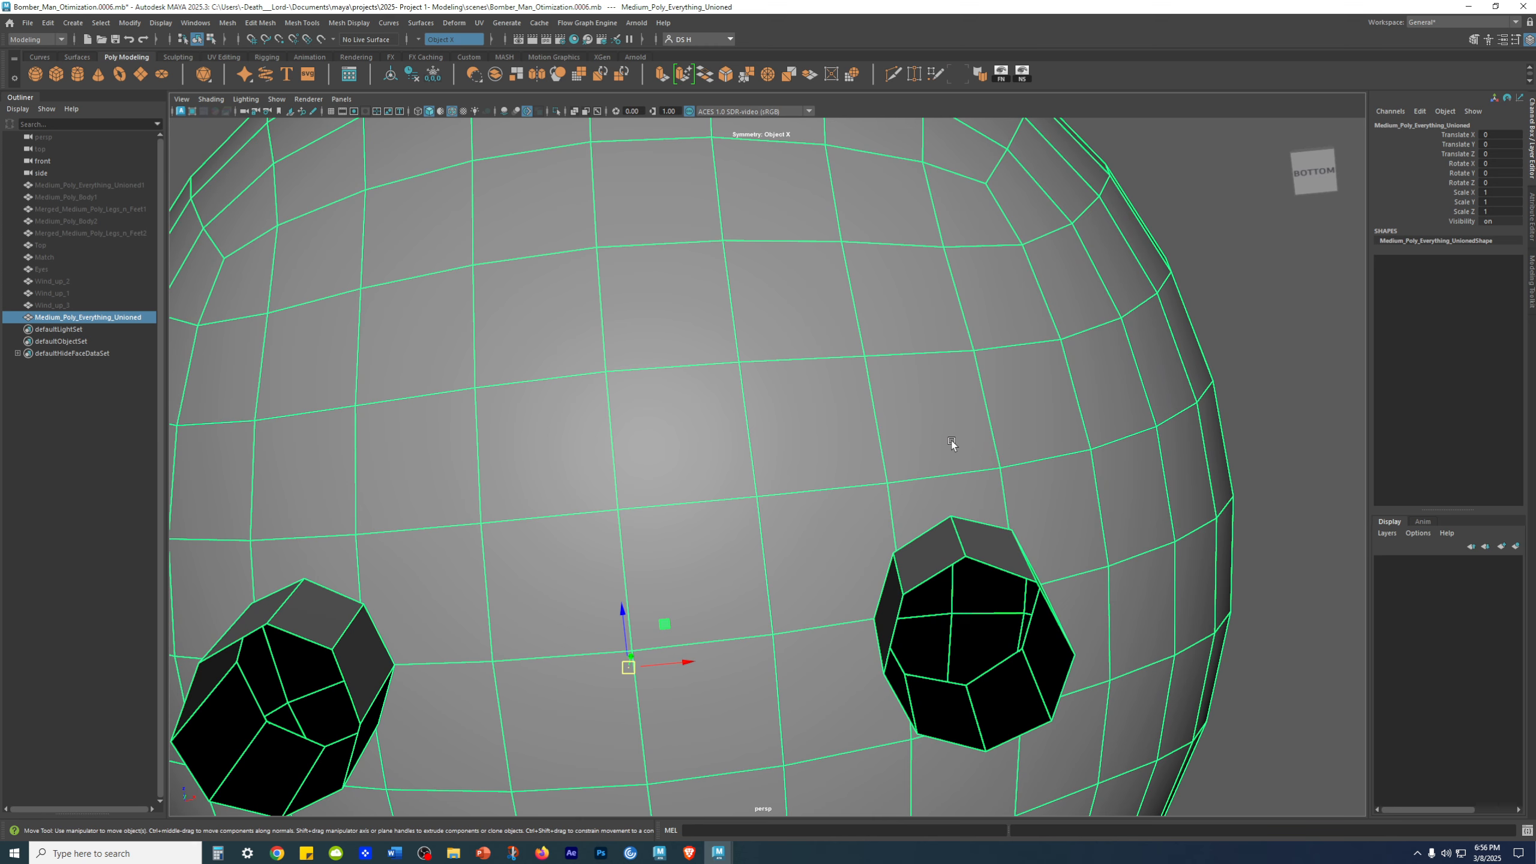
{"action": "right_click_drag", "start_coordinate": [1324, 471], "coordinate": [1180, 471], "text": "alt"}
{"action": "left_click_drag", "start_coordinate": [1181, 471], "coordinate": [1224, 490], "text": "alt"}
{"action": "left_click", "coordinate": [1224, 491]}
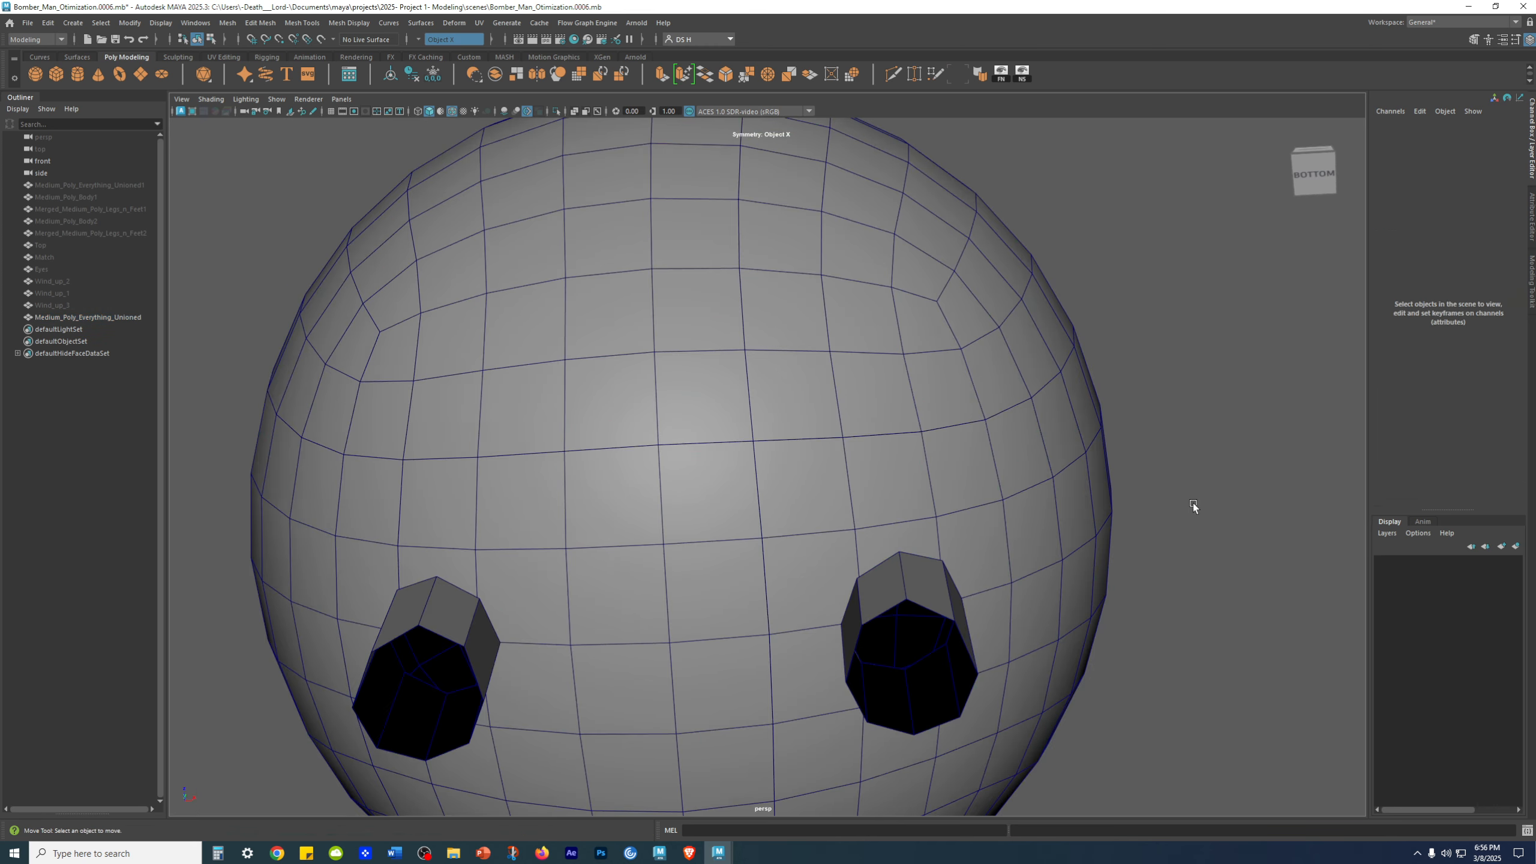
{"action": "right_click_drag", "start_coordinate": [967, 515], "coordinate": [1044, 533], "text": "alt"}
{"action": "left_click", "coordinate": [1035, 509]}
{"action": "left_click_drag", "start_coordinate": [1035, 508], "coordinate": [978, 480], "text": "alt"}
{"action": "middle_click_drag", "start_coordinate": [977, 480], "coordinate": [923, 376], "text": "alt"}
{"action": "right_click_drag", "start_coordinate": [923, 376], "coordinate": [1027, 476], "text": "alt"}
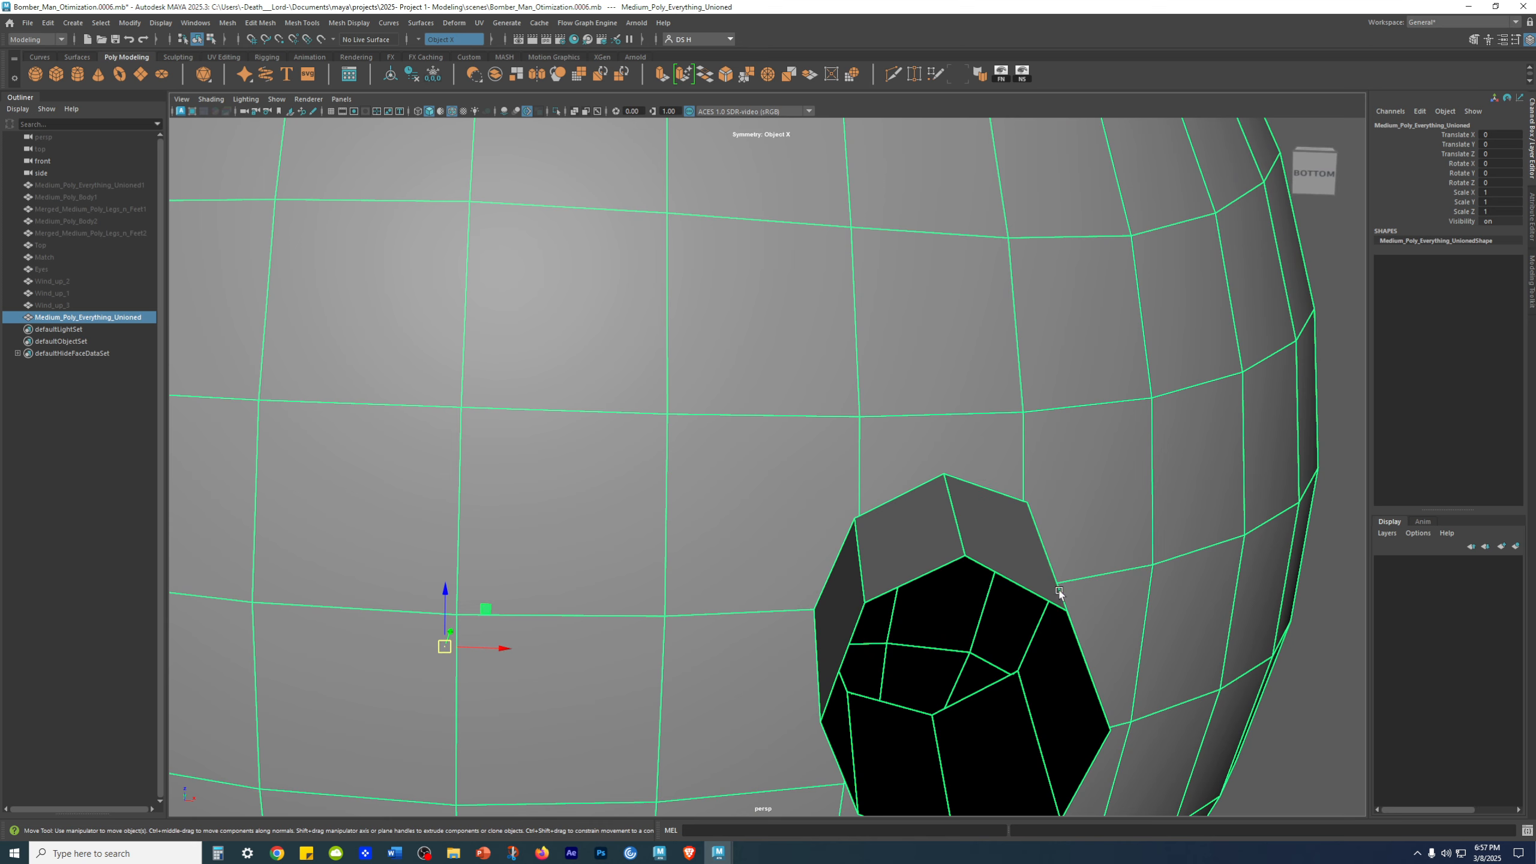
Select Medium_Poly_Everything_Unioned, restart the Multi-Cut tool on it and dismiss the tool settings
{"action": "left_click", "coordinate": [138, 185]}
{"action": "left_click", "coordinate": [138, 316]}
{"action": "right_click_drag", "start_coordinate": [1010, 552], "coordinate": [719, 516], "text": "alt"}
{"action": "left_click_drag", "start_coordinate": [719, 516], "coordinate": [720, 542], "text": "alt"}
{"action": "right_click_drag", "start_coordinate": [850, 393], "coordinate": [811, 393], "text": "shift"}
{"action": "left_click", "coordinate": [799, 410]}
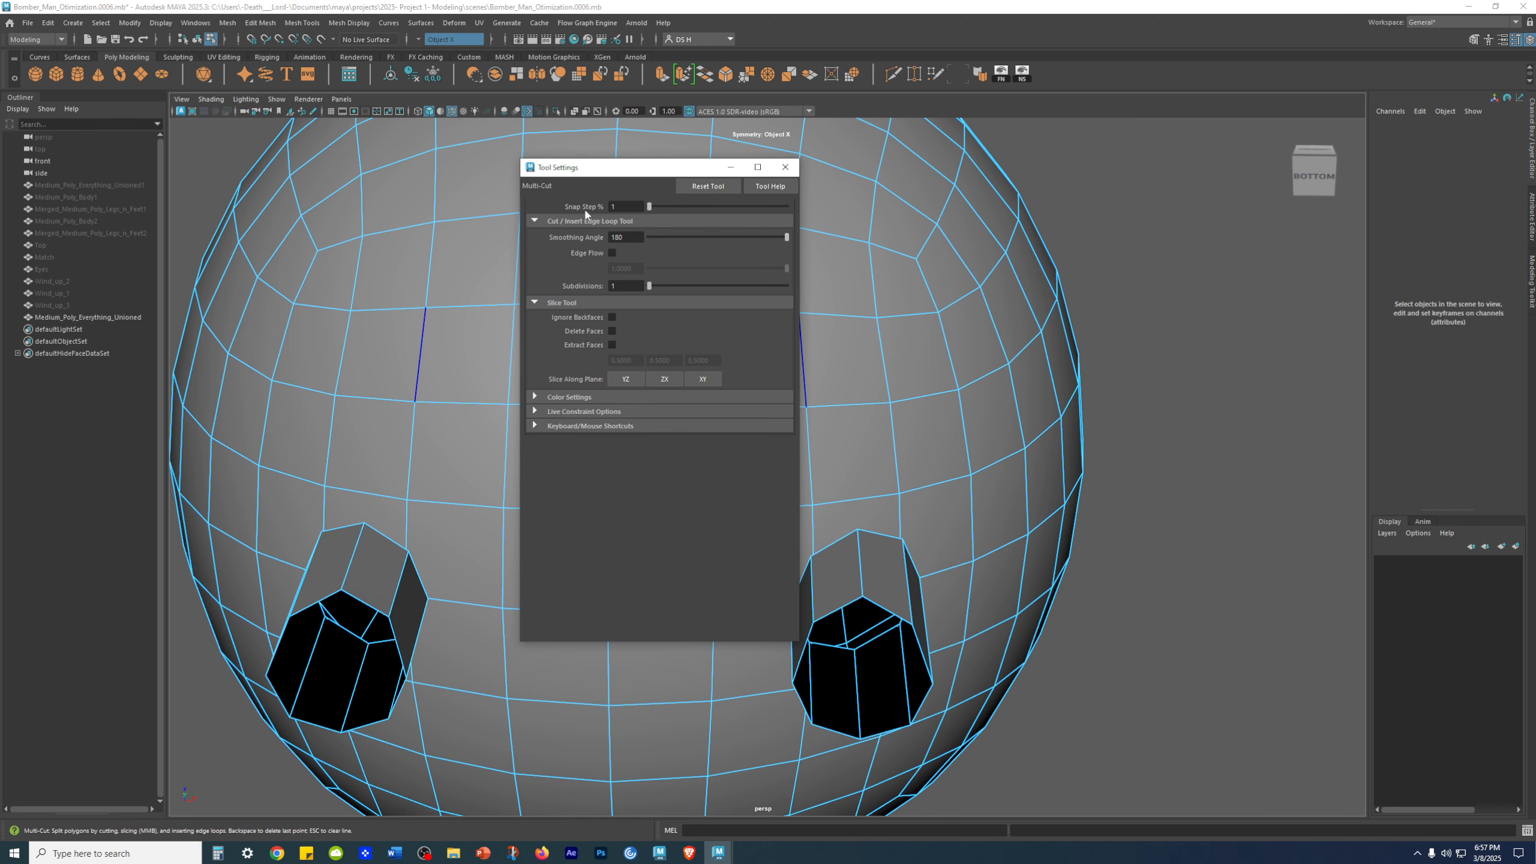
{"action": "left_click", "coordinate": [784, 168]}
{"action": "scroll", "coordinate": [761, 579], "scroll_direction": "up", "scroll_amount": 8}
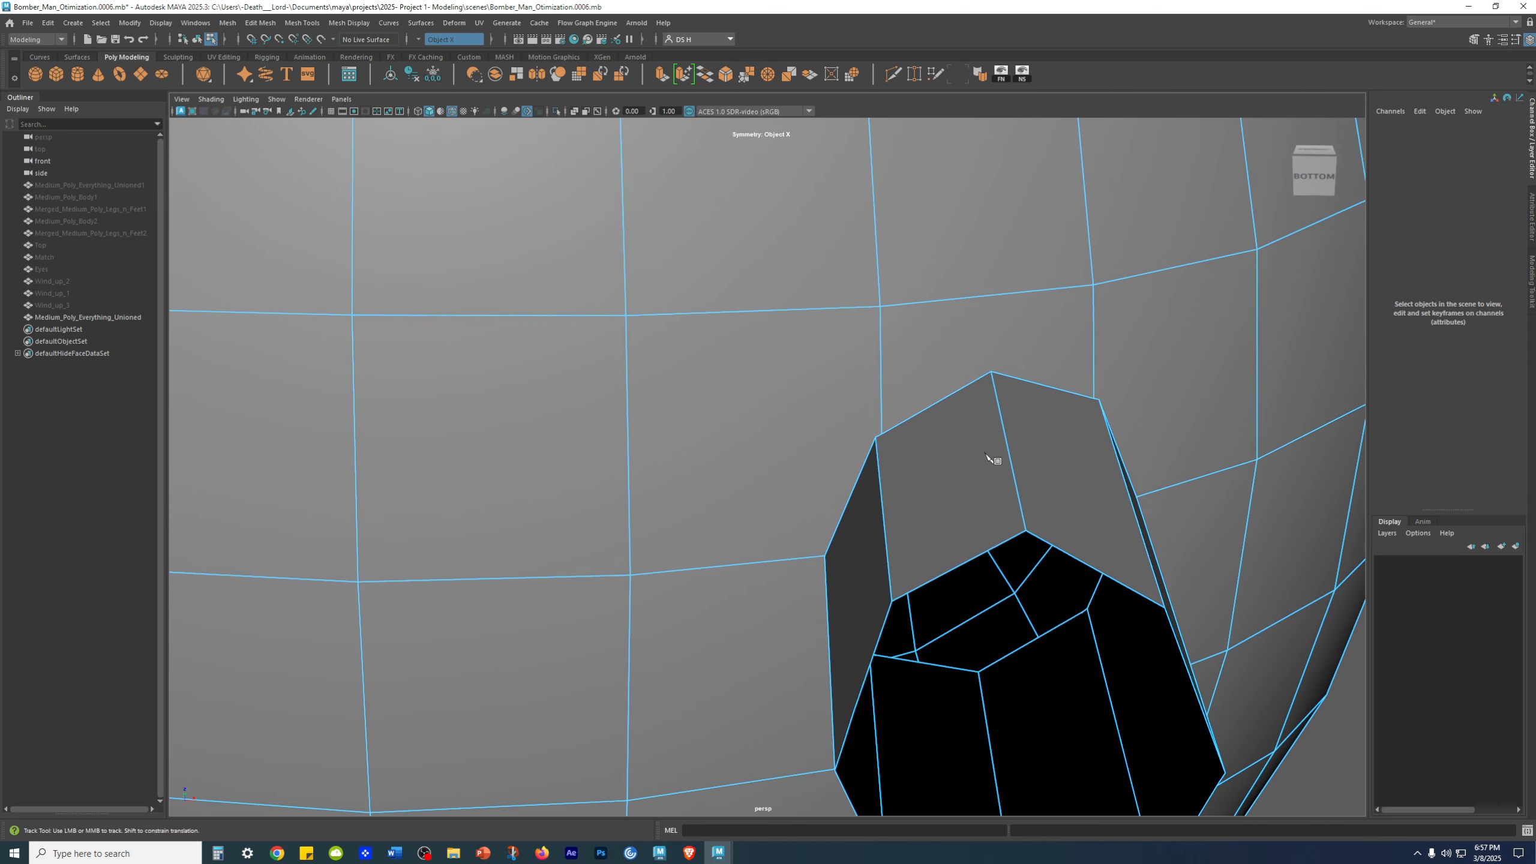
Examine the leg's joint from several sides and compare it with the leg topology in the Bomber_Man_REDO.0013.mb reference scene
{"action": "middle_click_drag", "start_coordinate": [936, 532], "coordinate": [908, 576], "text": "alt"}
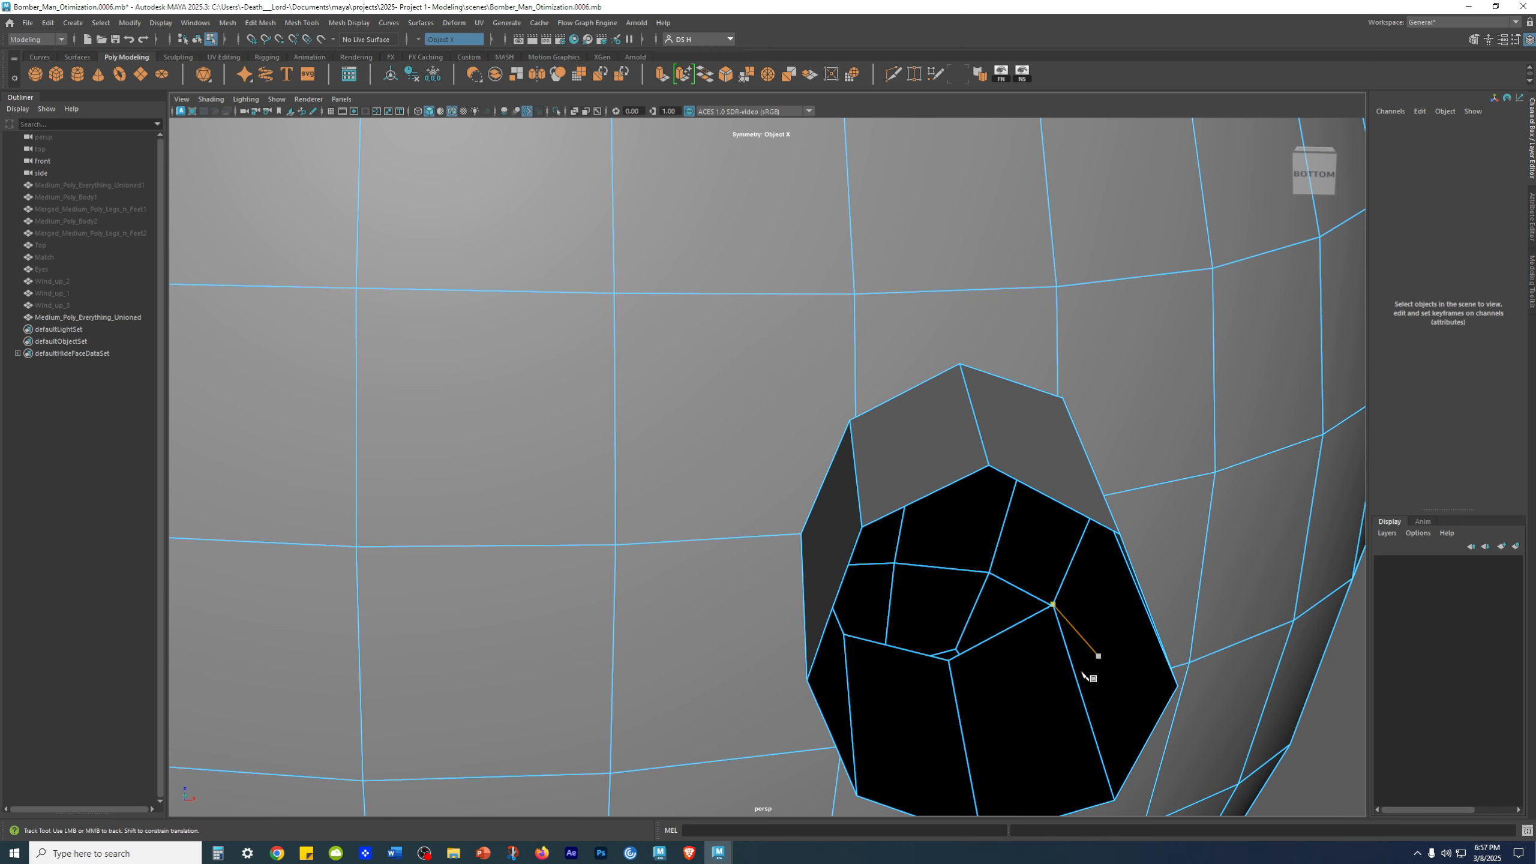
{"action": "left_click_drag", "start_coordinate": [922, 469], "coordinate": [949, 395], "text": "alt"}
{"action": "middle_click_drag", "start_coordinate": [954, 396], "coordinate": [908, 452], "text": "alt"}
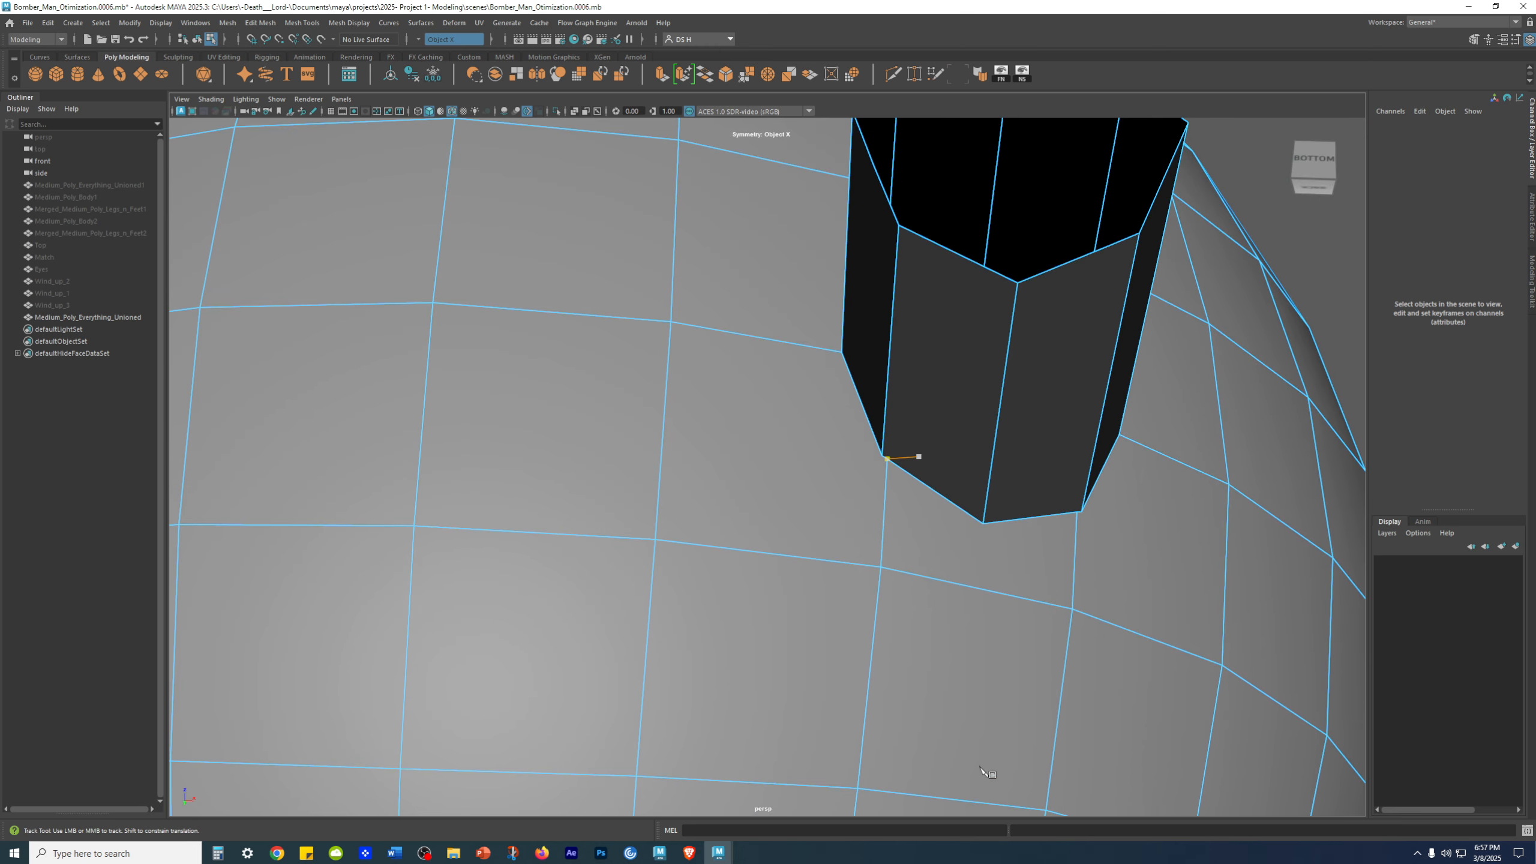
{"action": "left_click_drag", "start_coordinate": [1064, 236], "coordinate": [1044, 406], "text": "alt"}
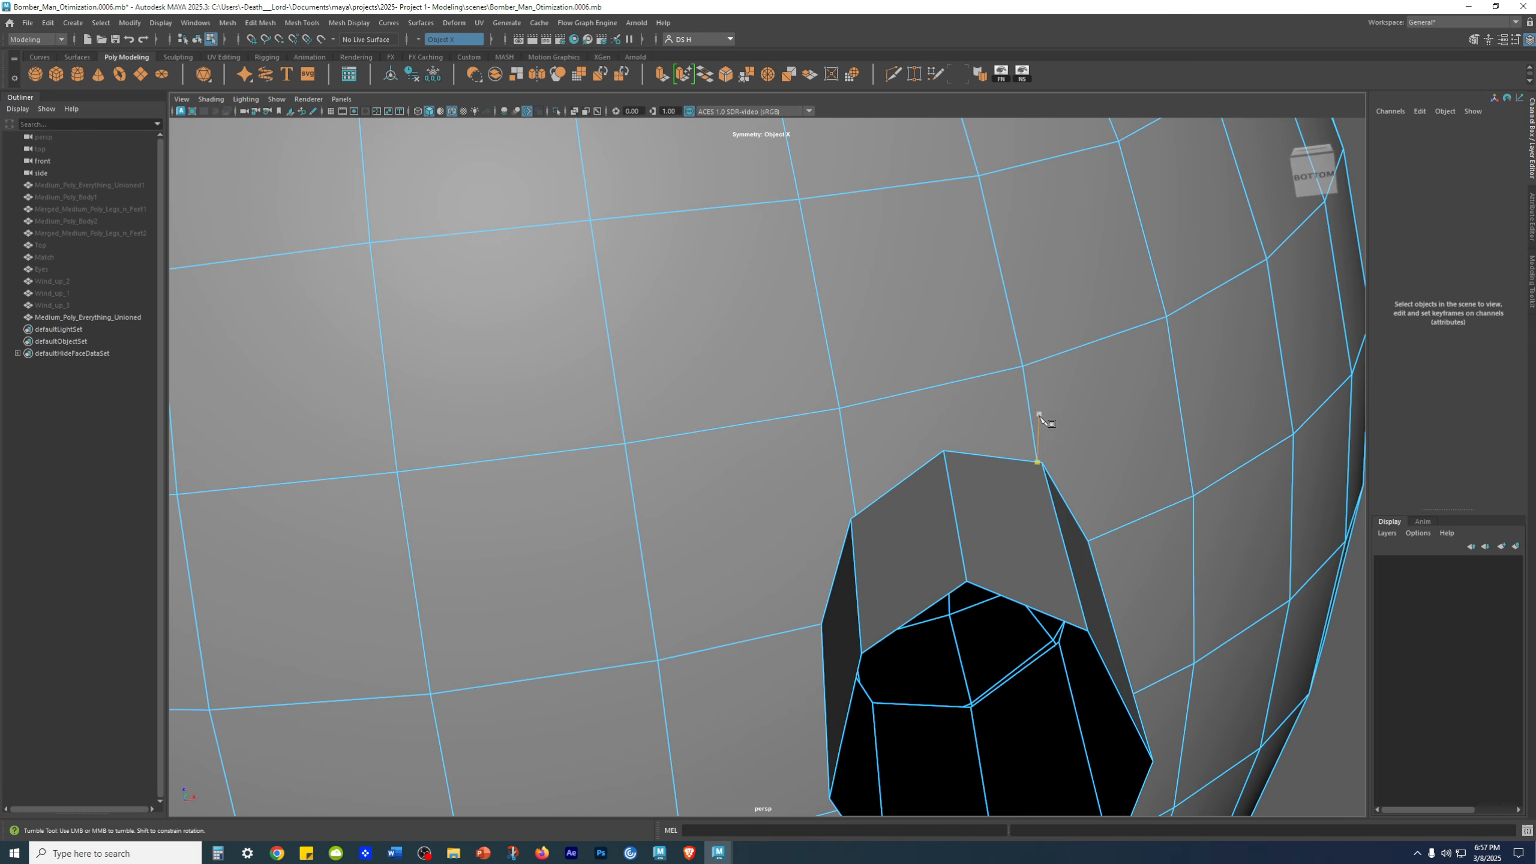
{"action": "left_click_drag", "start_coordinate": [1535, 127], "coordinate": [649, 91]}
{"action": "left_click_drag", "start_coordinate": [786, 424], "coordinate": [816, 333], "text": "alt"}
{"action": "right_click_drag", "start_coordinate": [816, 333], "coordinate": [1076, 531], "text": "alt"}
{"action": "left_click_drag", "start_coordinate": [870, 490], "coordinate": [763, 494], "text": "alt"}
{"action": "left_click_drag", "start_coordinate": [862, 314], "coordinate": [617, 365], "text": "alt"}
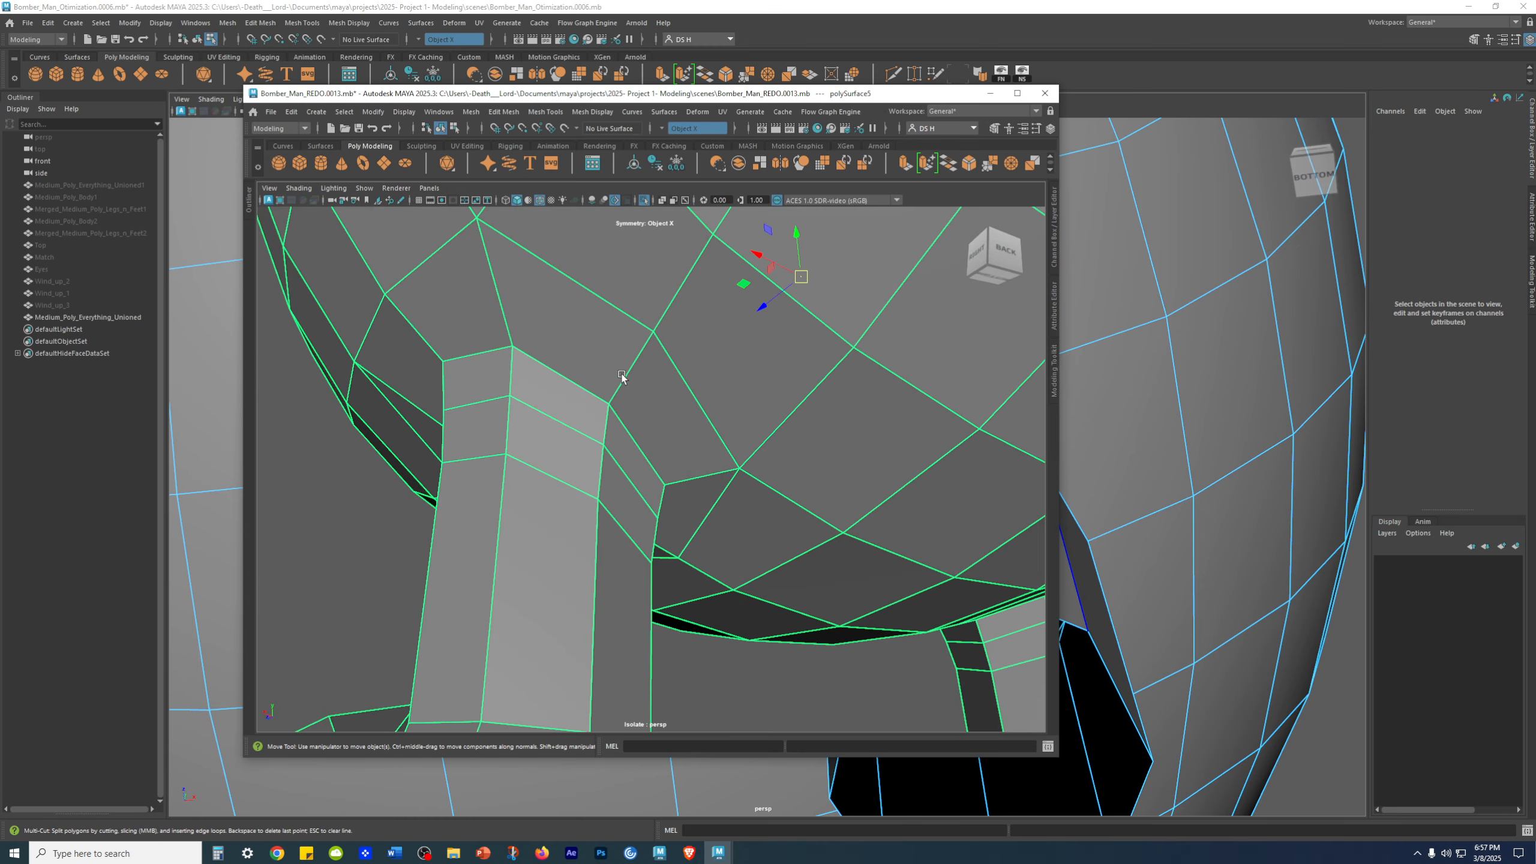
{"action": "left_click_drag", "start_coordinate": [666, 531], "coordinate": [681, 286], "text": "alt"}
{"action": "left_click_drag", "start_coordinate": [554, 367], "coordinate": [846, 255], "text": "alt"}
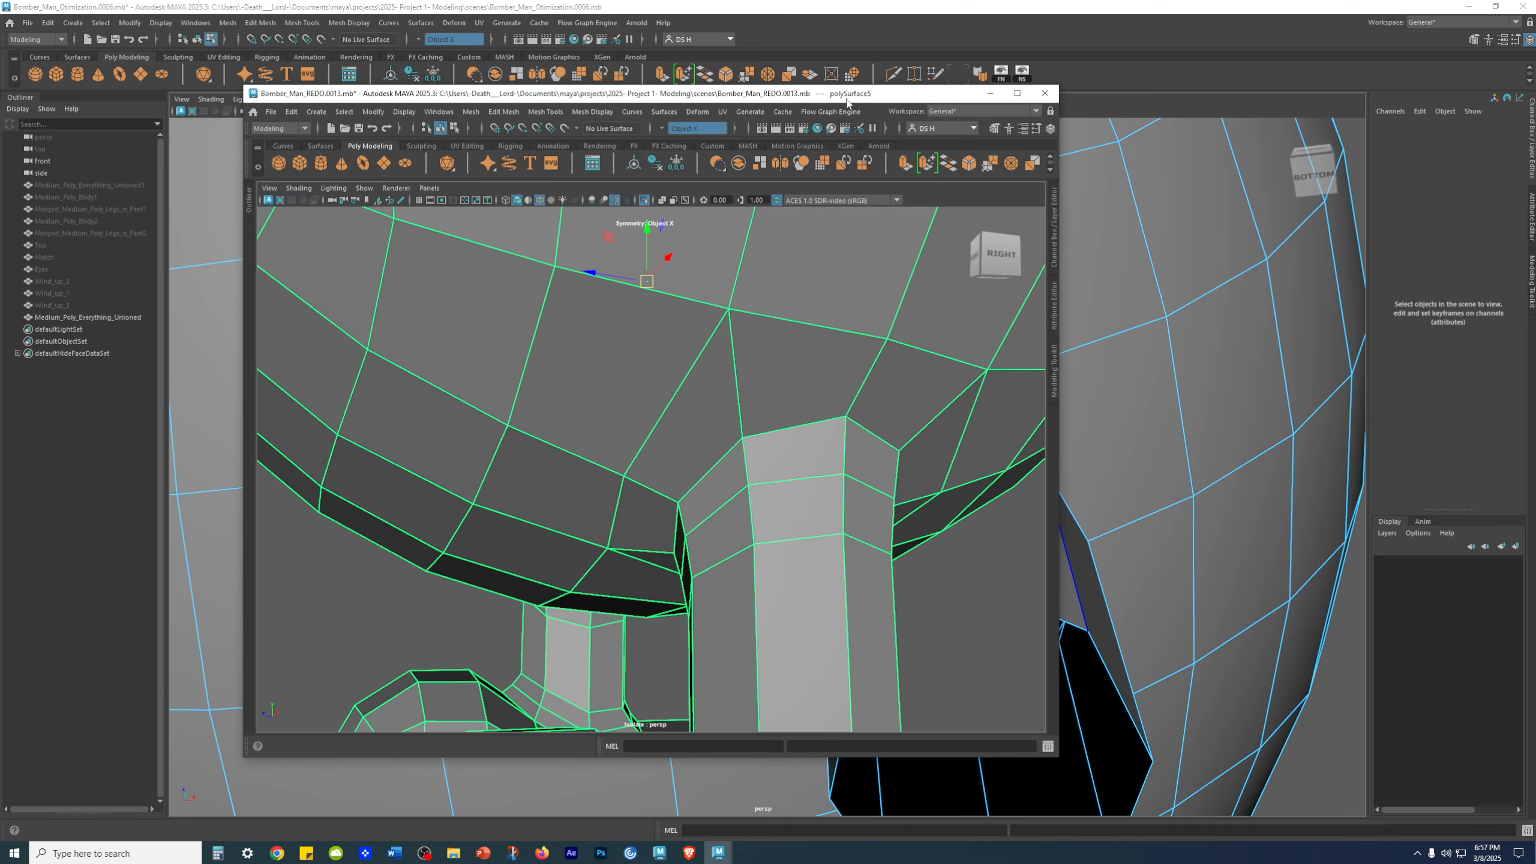
{"action": "left_click_drag", "start_coordinate": [895, 94], "coordinate": [1535, 235]}
Try a Multi-Cut on the body from a grid vertex above the leg toward the leg's upper joint
{"action": "left_click", "coordinate": [798, 200]}
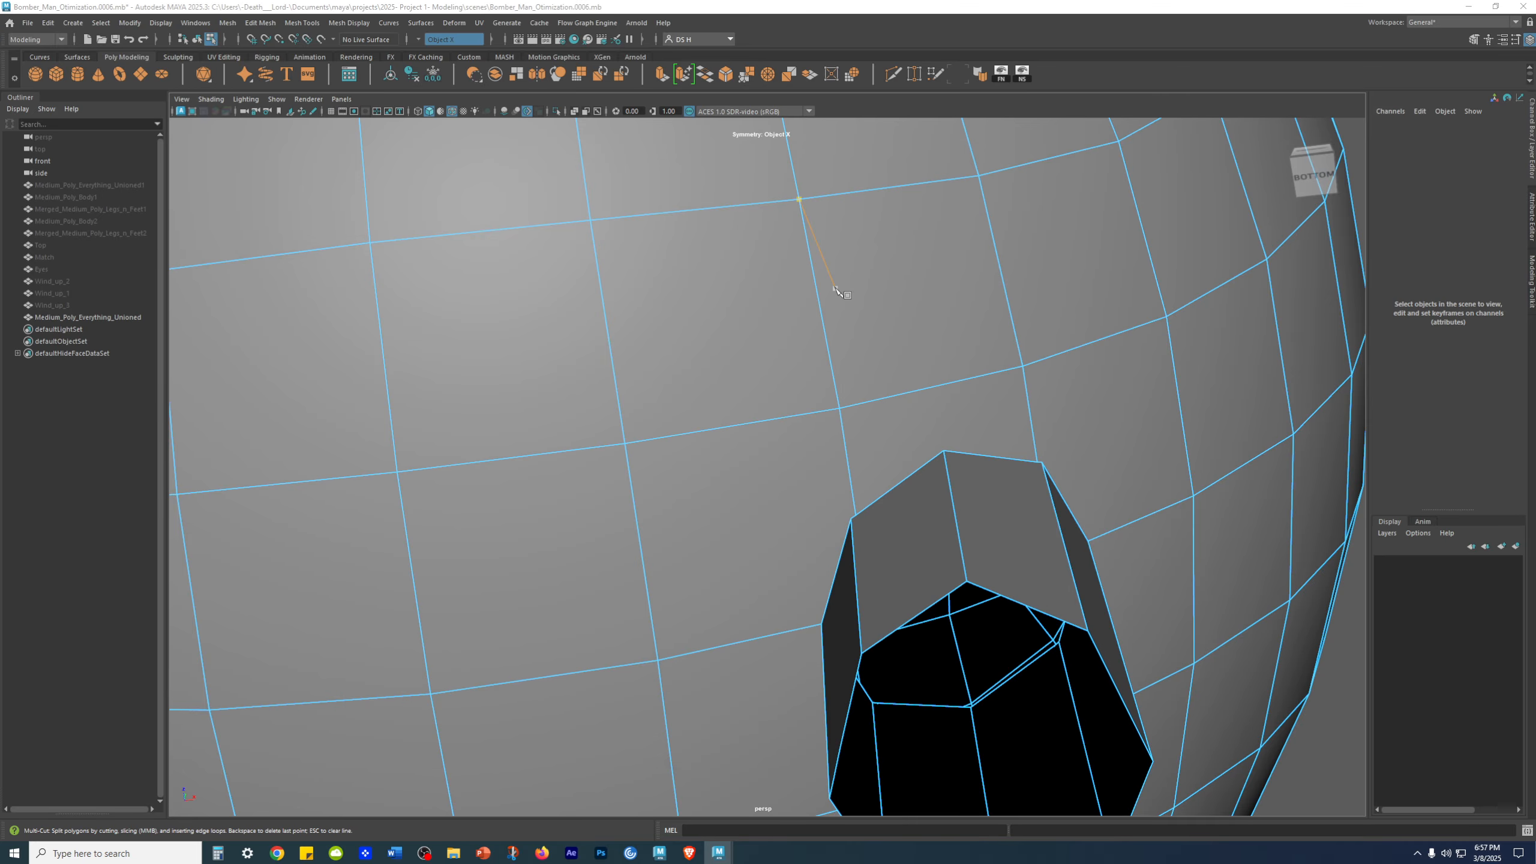
{"action": "left_click_drag", "start_coordinate": [885, 462], "coordinate": [887, 460], "text": "alt"}
{"action": "scroll", "coordinate": [888, 459], "scroll_direction": "up", "scroll_amount": 2}
{"action": "middle_click_drag", "start_coordinate": [888, 459], "coordinate": [779, 480], "text": "alt"}
{"action": "left_click", "coordinate": [850, 445]}
Examine the leg's joint with the body from below and behind, including its back corners
{"action": "left_click_drag", "start_coordinate": [812, 417], "coordinate": [823, 537], "text": "alt"}
{"action": "middle_click_drag", "start_coordinate": [821, 535], "coordinate": [802, 439], "text": "alt"}
{"action": "right_click_drag", "start_coordinate": [802, 439], "coordinate": [1178, 816], "text": "alt"}
{"action": "middle_click_drag", "start_coordinate": [1178, 816], "coordinate": [1214, 302], "text": "alt"}
{"action": "right_click_drag", "start_coordinate": [1214, 301], "coordinate": [852, 578], "text": "alt"}
{"action": "left_click_drag", "start_coordinate": [853, 579], "coordinate": [908, 585], "text": "alt"}
{"action": "key", "text": "bracketleft"}
{"action": "key", "text": "bracketleft"}
{"action": "left_click_drag", "start_coordinate": [840, 505], "coordinate": [840, 458], "text": "alt"}
{"action": "right_click_drag", "start_coordinate": [839, 458], "coordinate": [749, 488], "text": "alt"}
Leave the Multi-Cut tool and undo the last two actions
{"action": "key", "text": "w"}
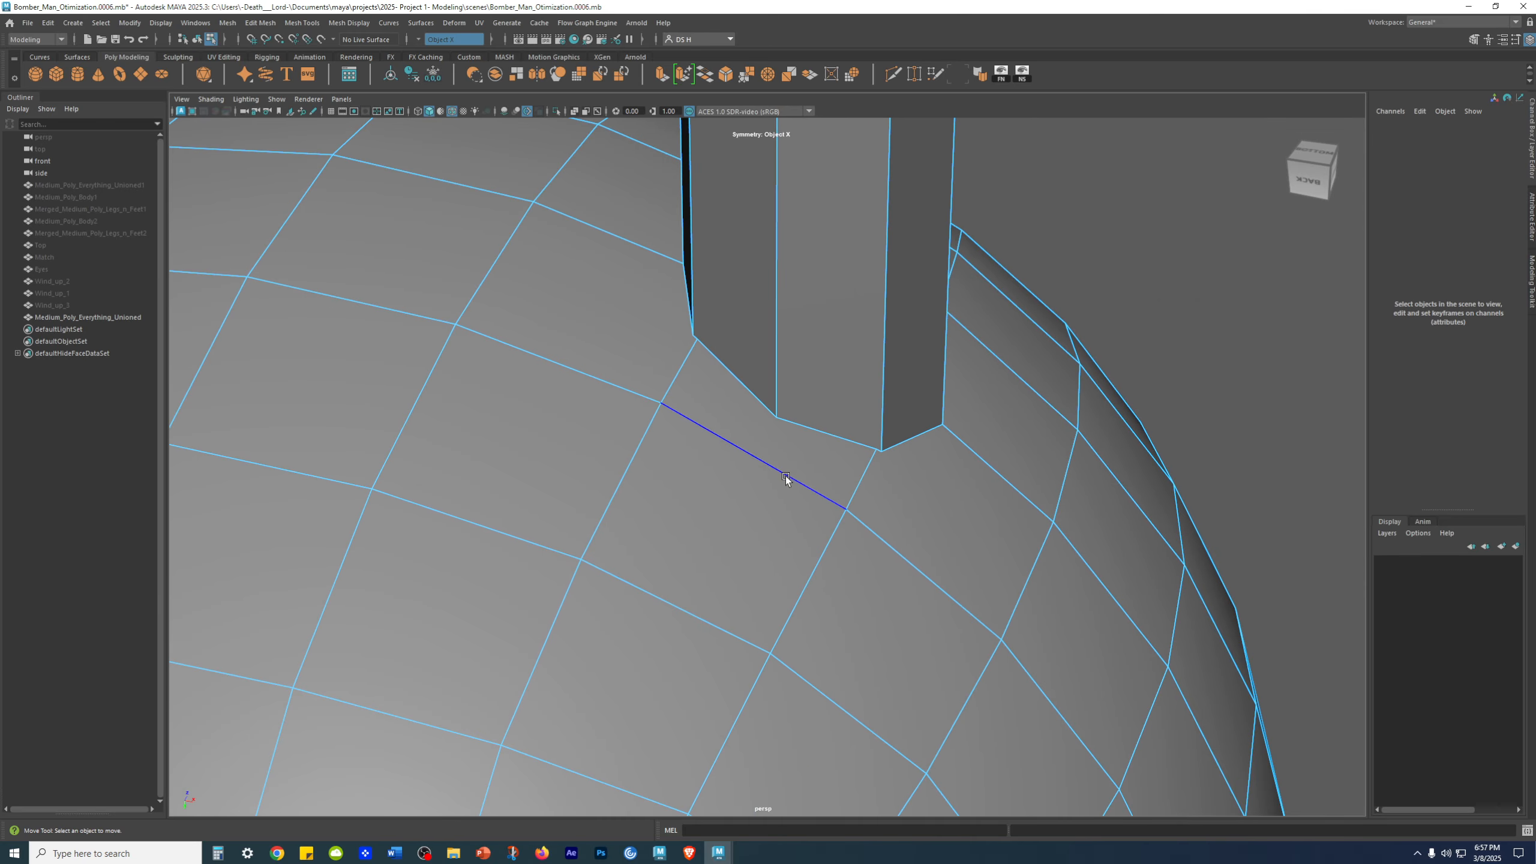
{"action": "key", "text": "ctrl+z"}
{"action": "key", "text": "ctrl+z"}
Switch to vertex selection and pick out the stray vertex beside the front outer corner of the leg's joint
{"action": "right_click_drag", "start_coordinate": [967, 518], "coordinate": [798, 530], "text": "alt"}
{"action": "left_click_drag", "start_coordinate": [828, 525], "coordinate": [845, 602], "text": "alt"}
{"action": "right_click_drag", "start_coordinate": [756, 459], "coordinate": [638, 435]}
{"action": "left_click_drag", "start_coordinate": [1157, 564], "coordinate": [1162, 593], "text": "alt"}
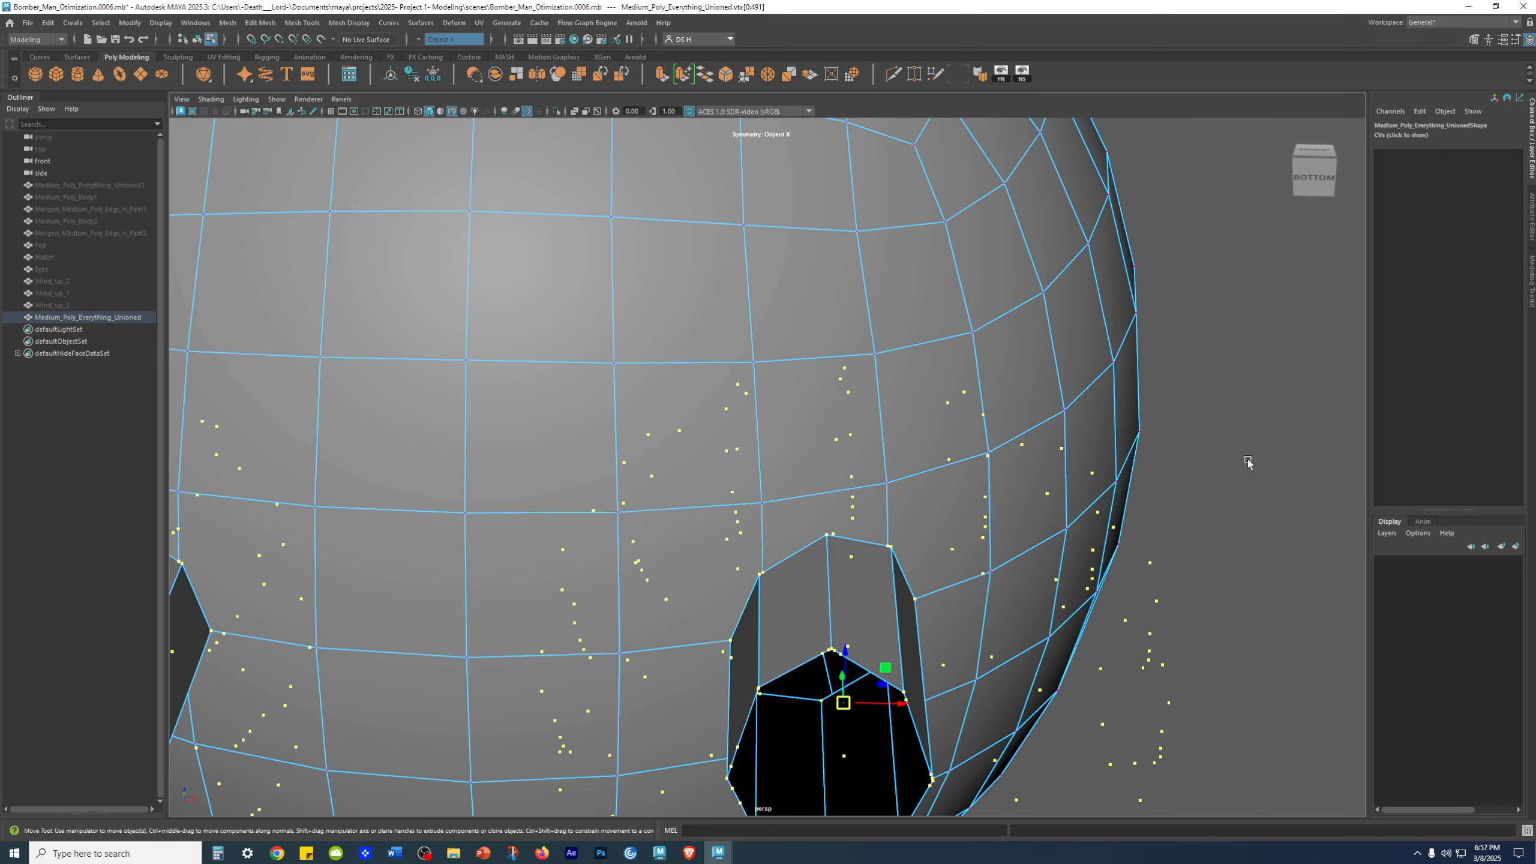
{"action": "left_click", "coordinate": [1248, 458]}
{"action": "left_click_drag", "start_coordinate": [1132, 509], "coordinate": [1110, 551], "text": "alt"}
{"action": "middle_click_drag", "start_coordinate": [787, 468], "coordinate": [777, 292], "text": "alt"}
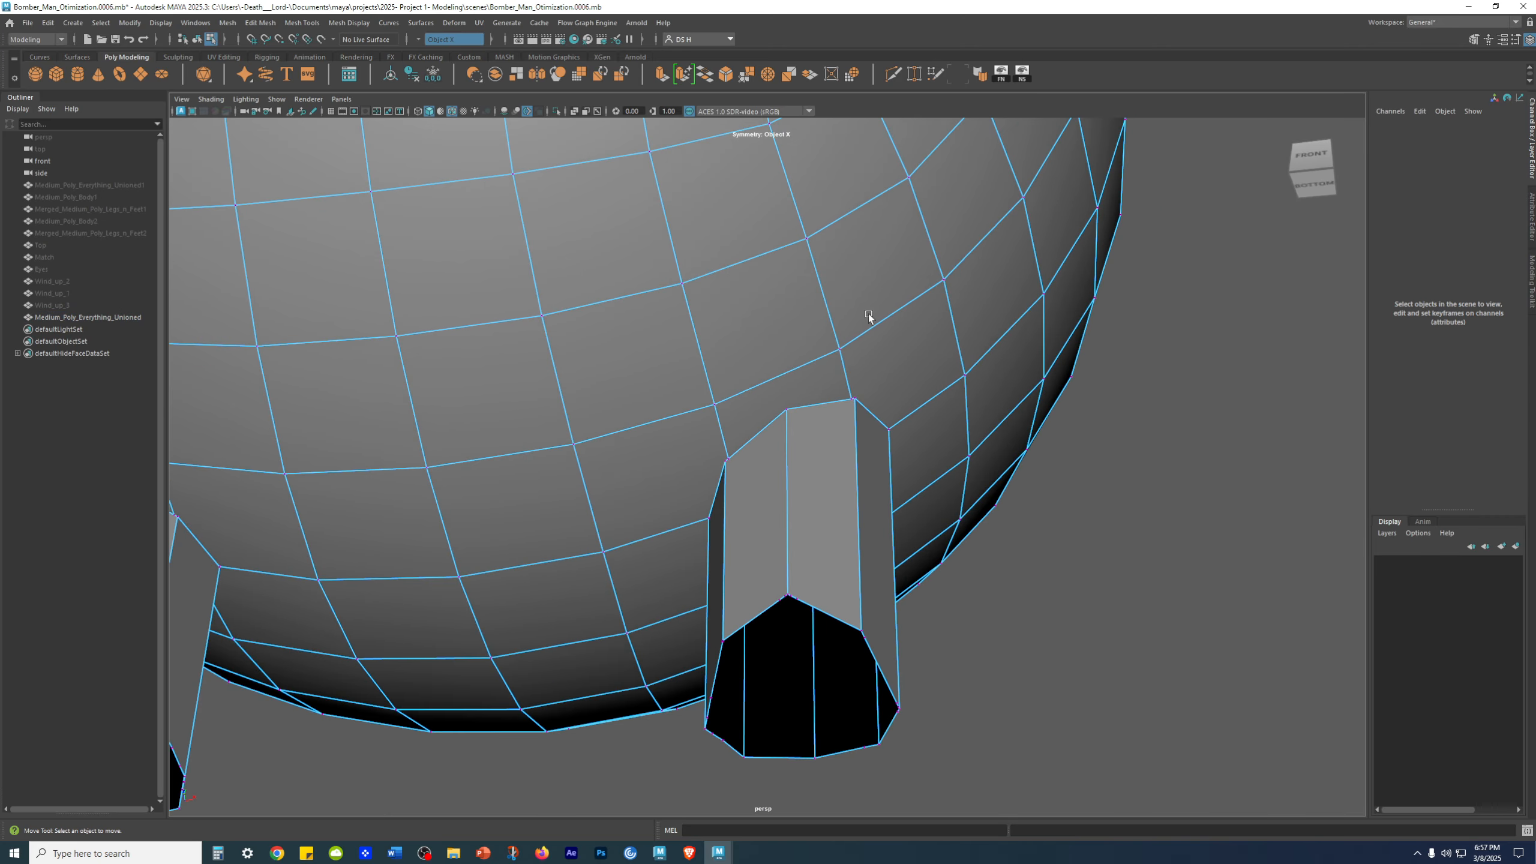
{"action": "right_click_drag", "start_coordinate": [777, 293], "coordinate": [1266, 395], "text": "alt"}
{"action": "middle_click_drag", "start_coordinate": [897, 392], "coordinate": [596, 523], "text": "alt"}
{"action": "right_click_drag", "start_coordinate": [595, 523], "coordinate": [1070, 595], "text": "alt"}
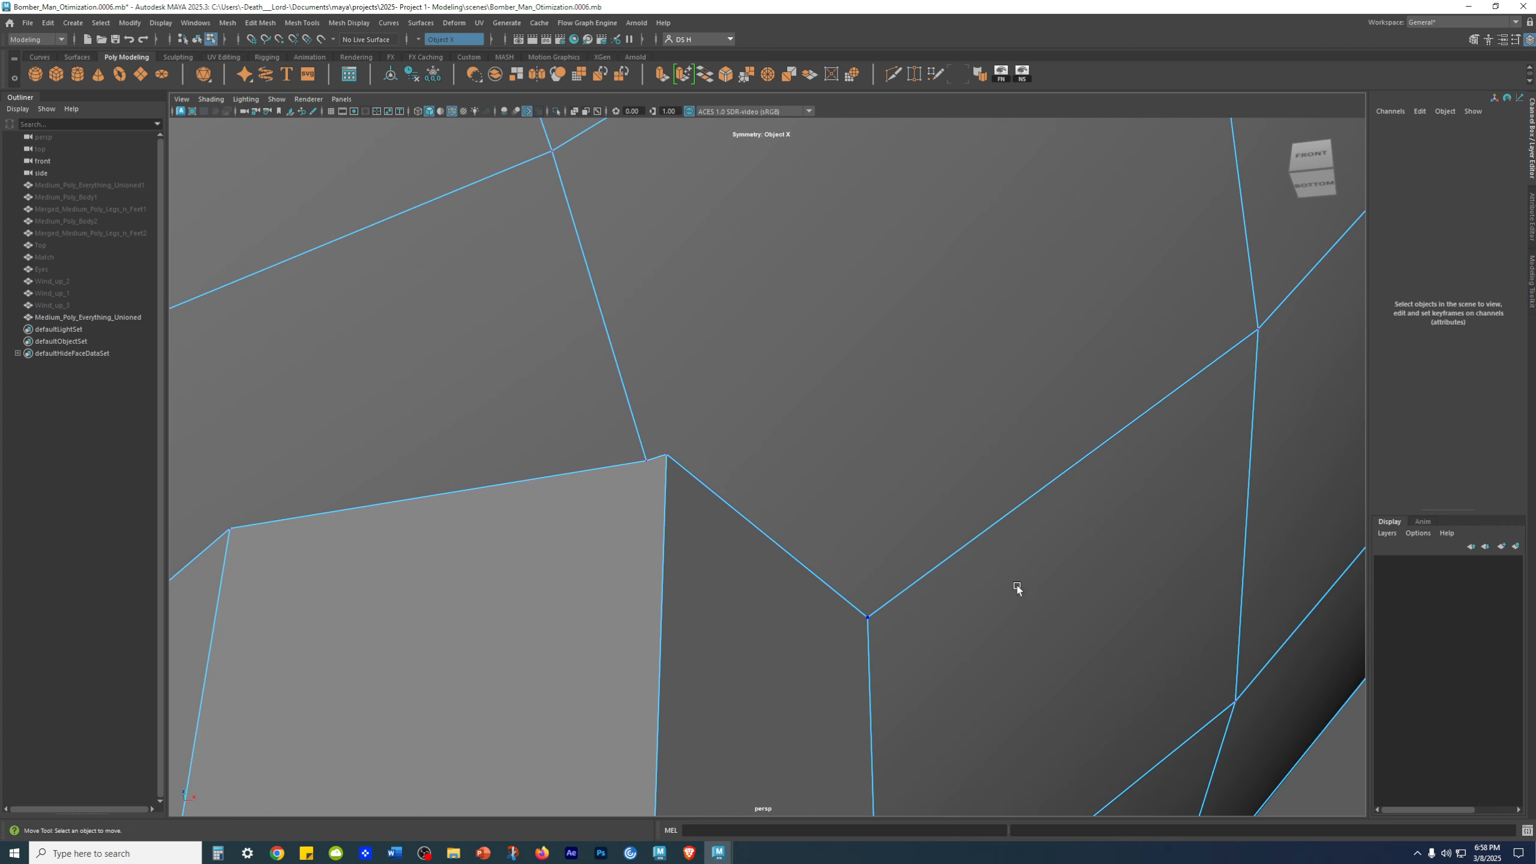
{"action": "left_click", "coordinate": [644, 455]}
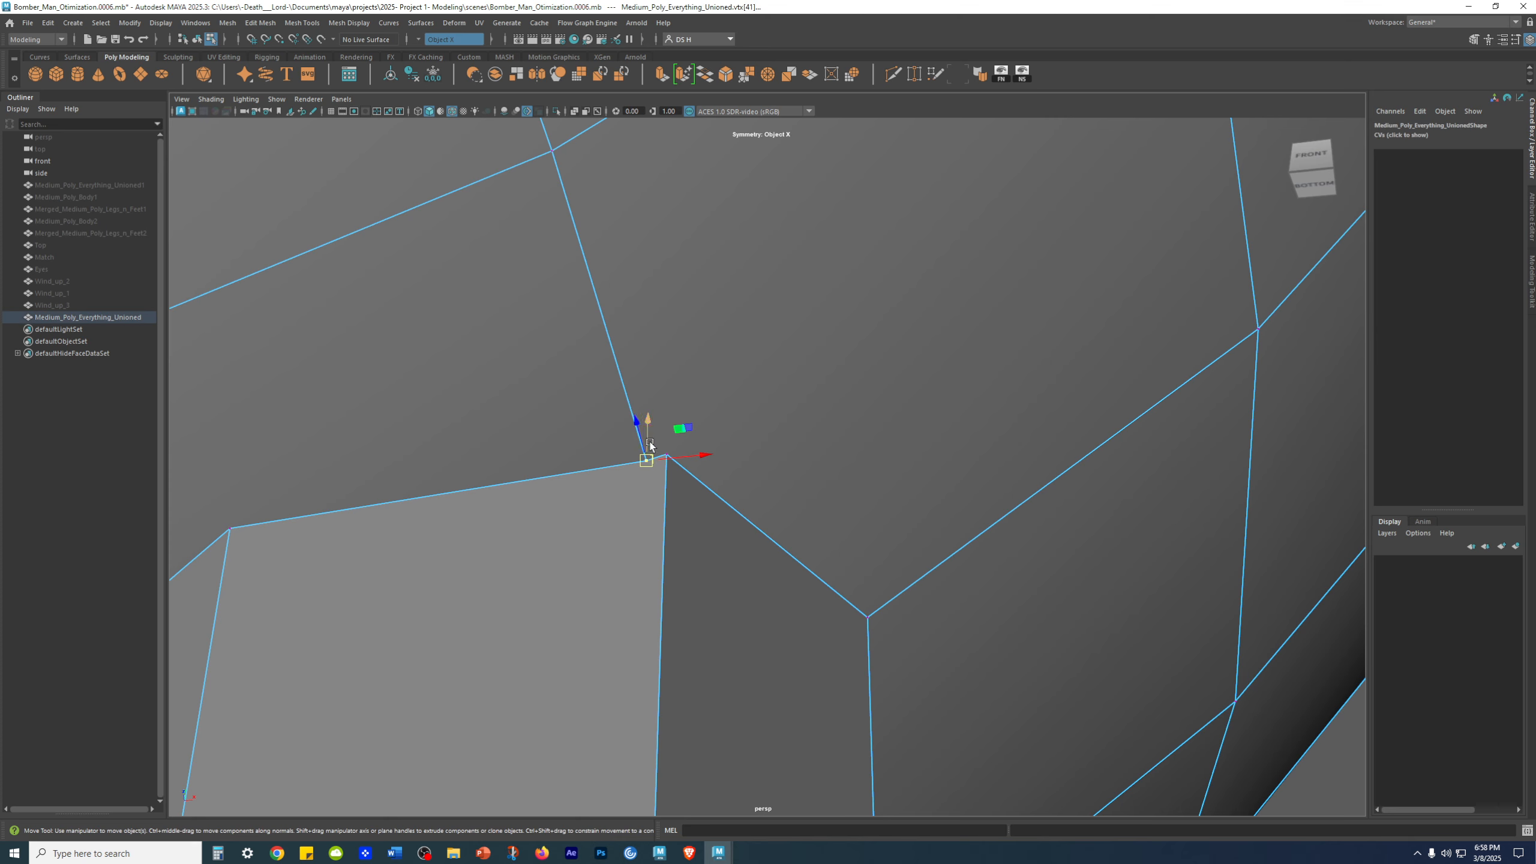
{"action": "key", "text": "q"}
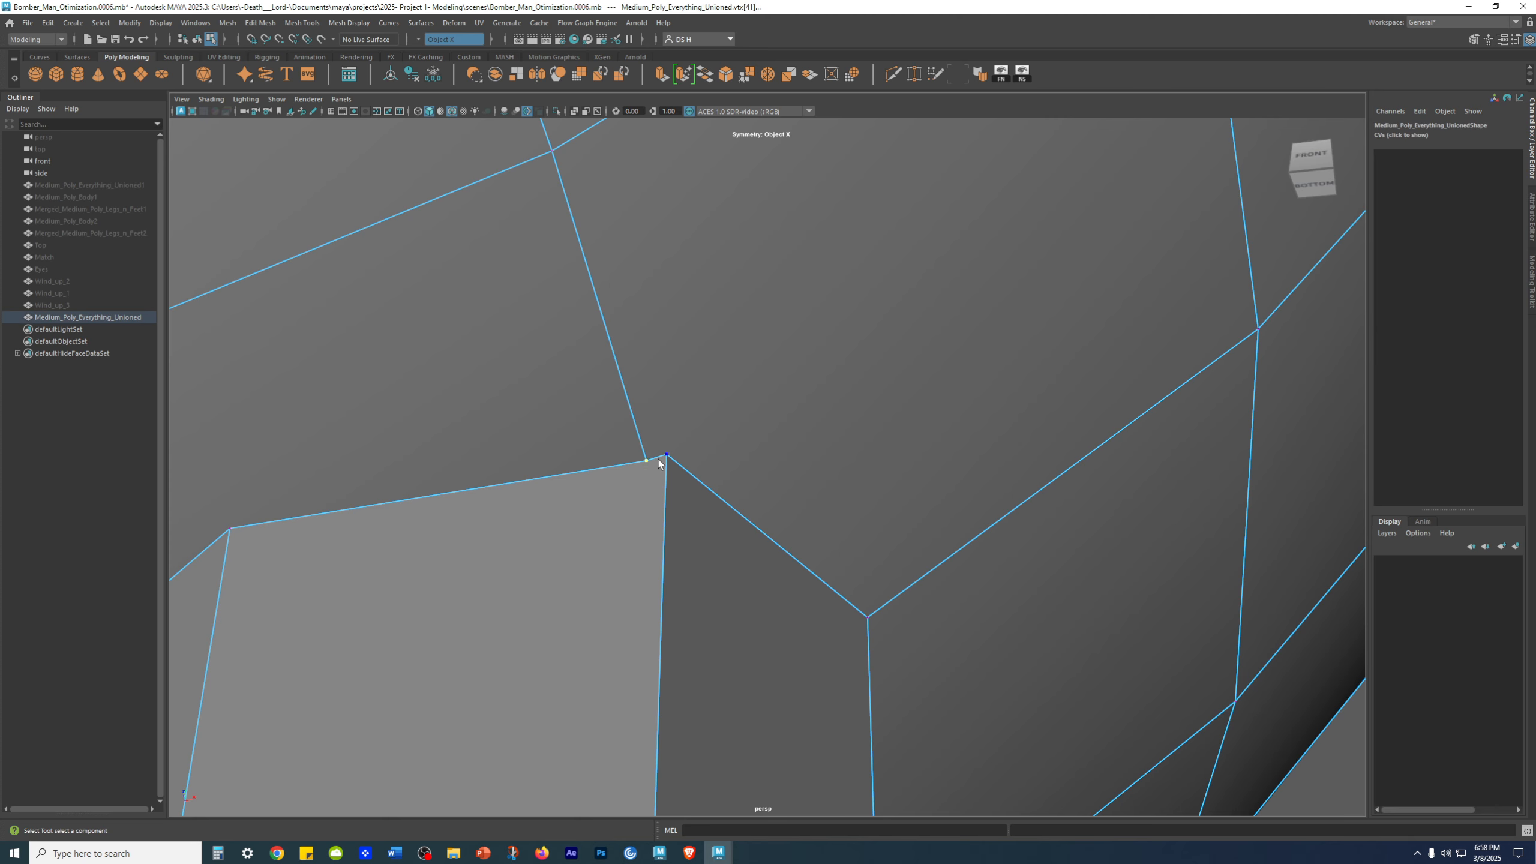
Examine the body edges and near-coincident vertices around the leg's joint from the front, side and below
{"action": "left_click_drag", "start_coordinate": [660, 463], "coordinate": [922, 496], "text": "alt"}
{"action": "right_click_drag", "start_coordinate": [922, 496], "coordinate": [1240, 600], "text": "alt"}
{"action": "middle_click_drag", "start_coordinate": [940, 508], "coordinate": [956, 197], "text": "alt"}
{"action": "left_click_drag", "start_coordinate": [675, 655], "coordinate": [527, 245], "text": "alt"}
{"action": "left_click_drag", "start_coordinate": [836, 186], "coordinate": [767, 353], "text": "alt"}
{"action": "right_click_drag", "start_coordinate": [768, 353], "coordinate": [720, 304], "text": "alt"}
{"action": "left_click_drag", "start_coordinate": [720, 304], "coordinate": [647, 292], "text": "alt"}
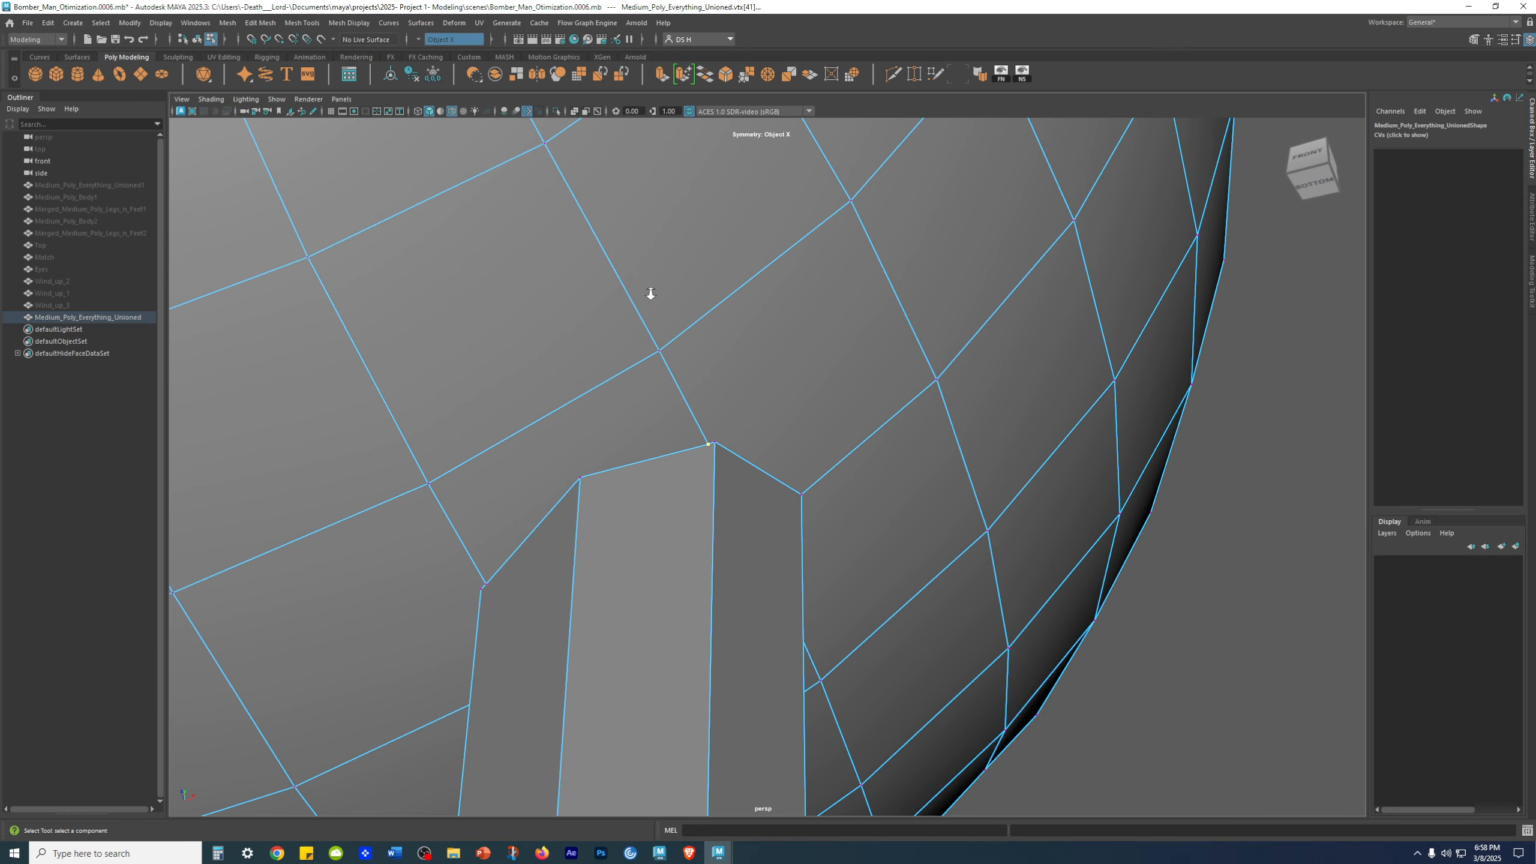
{"action": "right_click_drag", "start_coordinate": [648, 291], "coordinate": [951, 524], "text": "alt"}
{"action": "left_click_drag", "start_coordinate": [619, 413], "coordinate": [712, 360], "text": "alt"}
{"action": "middle_click_drag", "start_coordinate": [713, 360], "coordinate": [862, 342], "text": "alt"}
{"action": "right_click_drag", "start_coordinate": [862, 341], "coordinate": [714, 291], "text": "alt"}
{"action": "middle_click_drag", "start_coordinate": [714, 292], "coordinate": [683, 348], "text": "alt"}
{"action": "right_click_drag", "start_coordinate": [684, 348], "coordinate": [815, 402], "text": "alt"}
{"action": "mouse_move", "coordinate": [815, 402]}
{"action": "left_mouse_down", "text": "alt"}
{"action": "mouse_move", "coordinate": [916, 397]}
{"action": "mouse_move", "coordinate": [844, 404]}
{"action": "left_mouse_up", "text": "alt"}
{"action": "middle_click_drag", "start_coordinate": [843, 404], "coordinate": [809, 432], "text": "alt"}
{"action": "right_click_drag", "start_coordinate": [809, 432], "coordinate": [865, 543], "text": "alt"}
Switch to edge selection and select the edges around the joint where the leg meets the body
{"action": "right_click_drag", "start_coordinate": [775, 585], "coordinate": [747, 374]}
{"action": "left_click", "coordinate": [780, 481]}
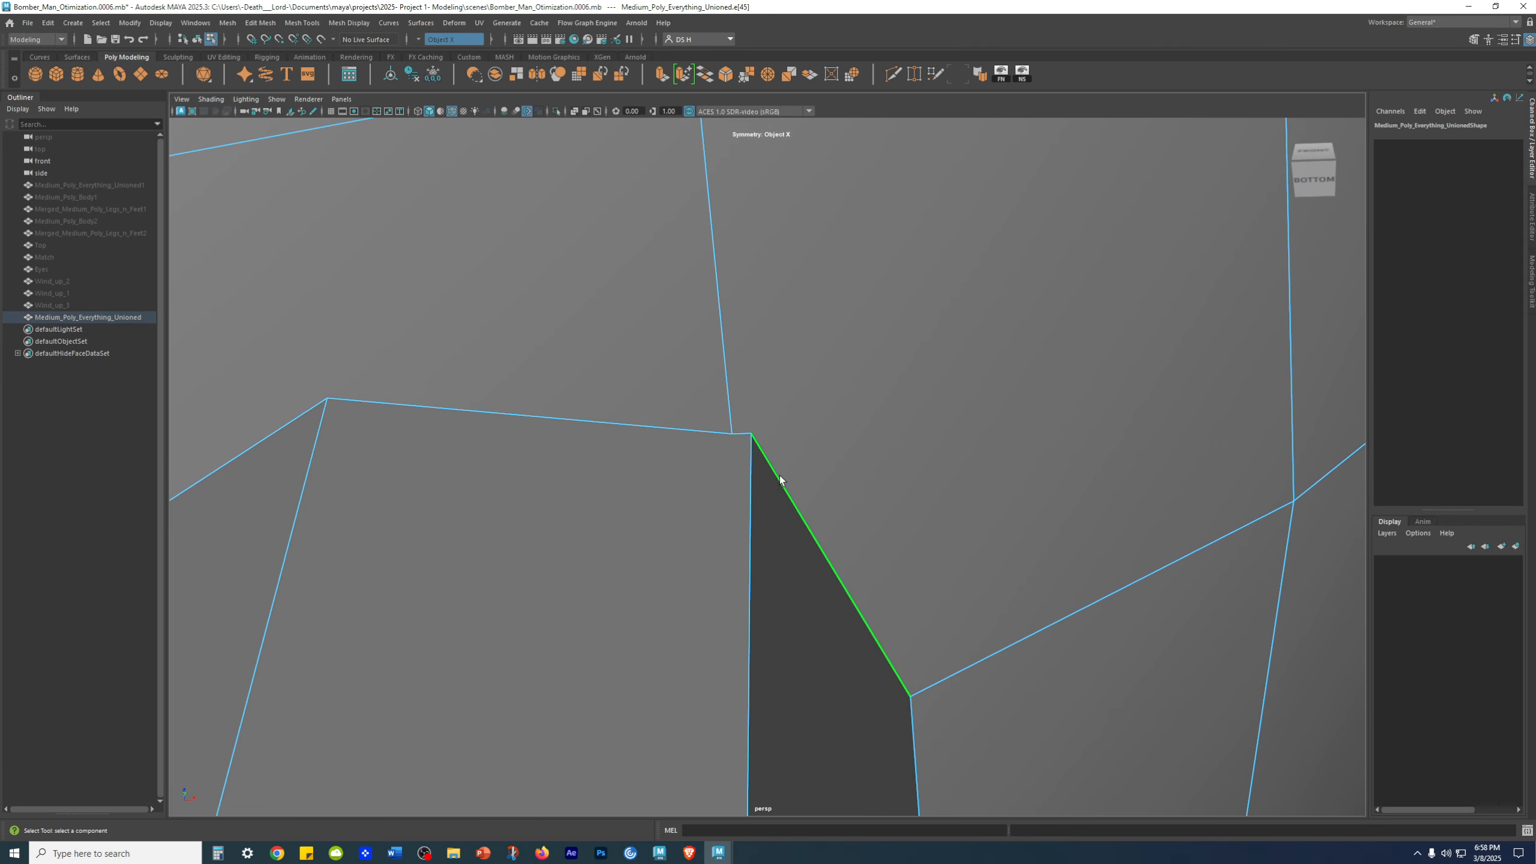
{"action": "left_click", "coordinate": [621, 426], "text": "shift"}
{"action": "left_click_drag", "start_coordinate": [621, 426], "coordinate": [522, 451], "text": "alt"}
{"action": "left_click_drag", "start_coordinate": [607, 474], "coordinate": [752, 524], "text": "alt"}
{"action": "left_click", "coordinate": [916, 491], "text": "shift"}
{"action": "left_click_drag", "start_coordinate": [917, 490], "coordinate": [808, 406], "text": "alt"}
{"action": "left_click_drag", "start_coordinate": [709, 422], "coordinate": [884, 437], "text": "alt"}
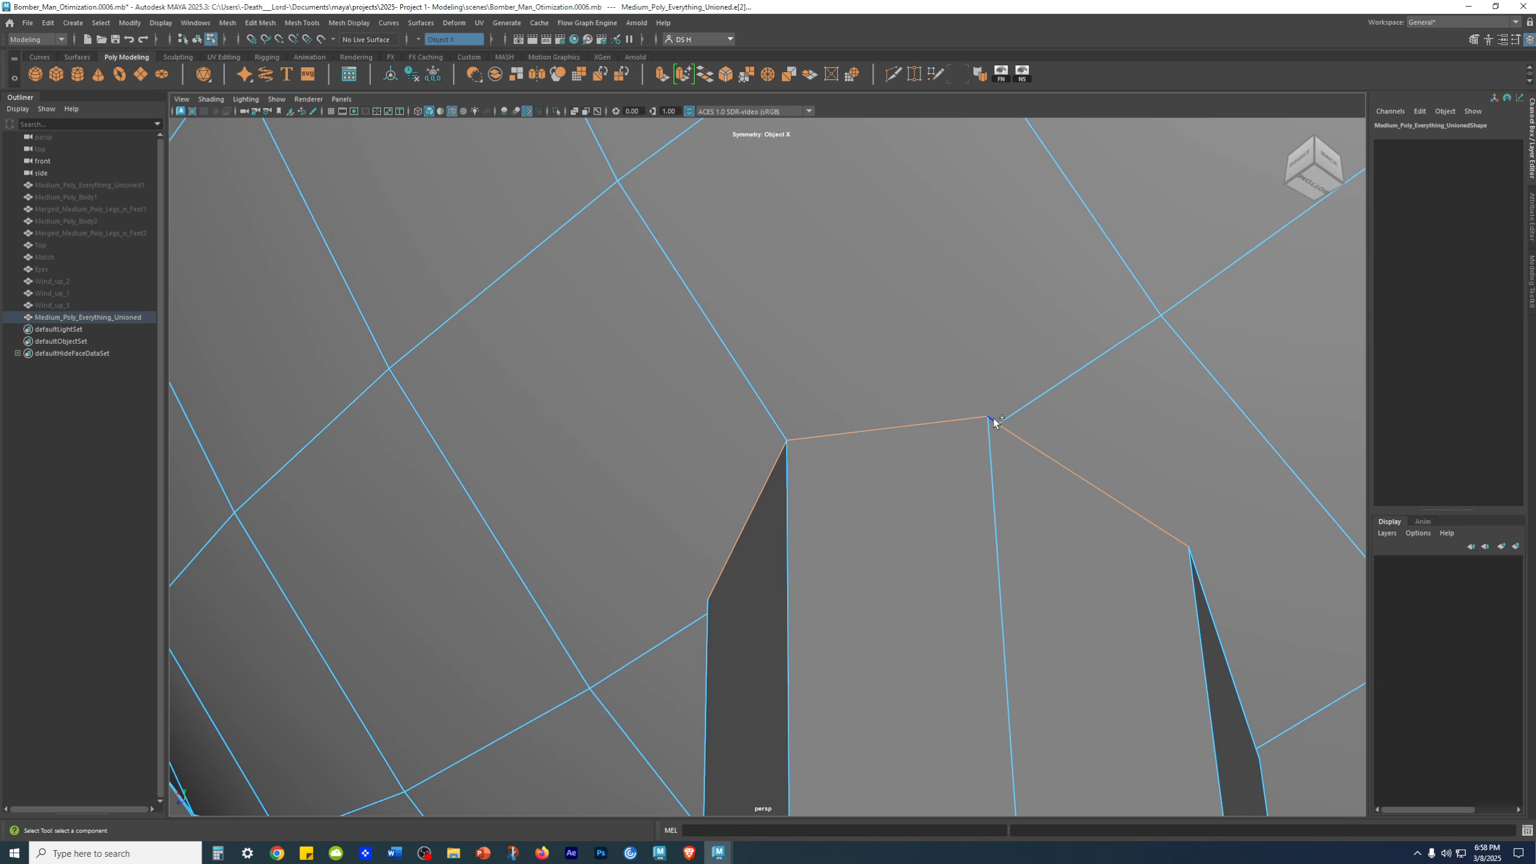
{"action": "left_click_drag", "start_coordinate": [1147, 455], "coordinate": [857, 360], "text": "alt"}
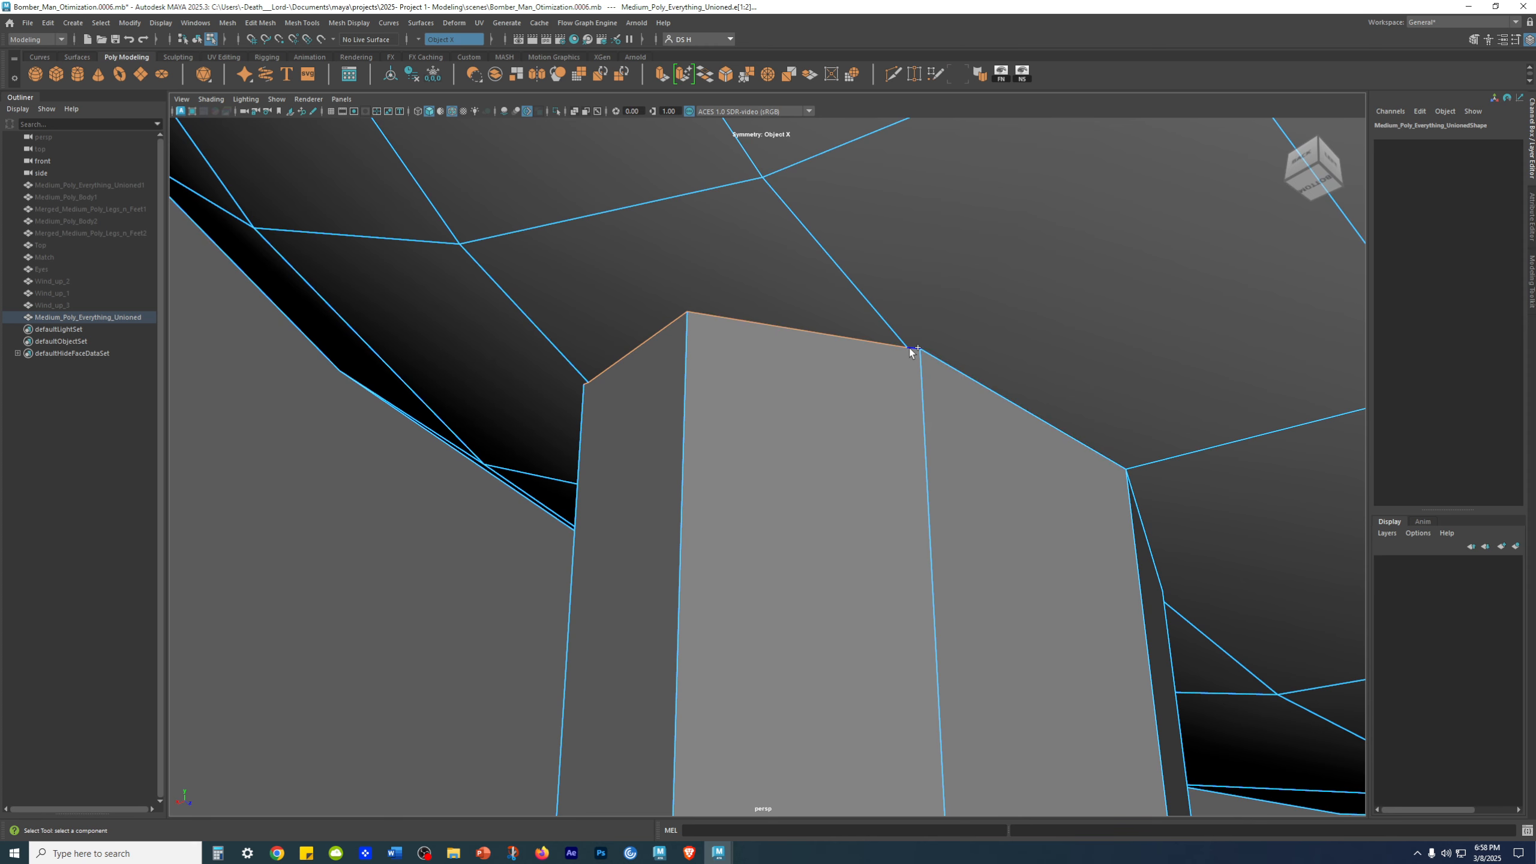
{"action": "left_click", "coordinate": [1111, 385], "text": "shift"}
{"action": "left_click_drag", "start_coordinate": [1111, 385], "coordinate": [954, 313], "text": "alt"}
{"action": "left_click_drag", "start_coordinate": [1196, 455], "coordinate": [1080, 454], "text": "alt"}
{"action": "left_click", "coordinate": [715, 255], "text": "shift"}
{"action": "mouse_move", "coordinate": [826, 301]}
{"action": "left_mouse_down", "text": "alt"}
{"action": "mouse_move", "coordinate": [867, 326]}
{"action": "mouse_move", "coordinate": [810, 327]}
{"action": "left_mouse_up", "text": "alt"}
{"action": "mouse_move", "coordinate": [796, 425]}
{"action": "left_mouse_down", "text": "alt"}
{"action": "mouse_move", "coordinate": [706, 456]}
{"action": "mouse_move", "coordinate": [768, 427]}
{"action": "left_mouse_up", "text": "alt"}
Target-weld the stray body vertex at the joint's front inner corner onto the neighbouring leg corner vertex
{"action": "right_click_drag", "start_coordinate": [768, 427], "coordinate": [721, 408]}
{"action": "left_click_drag", "start_coordinate": [1247, 618], "coordinate": [1073, 606], "text": "alt"}
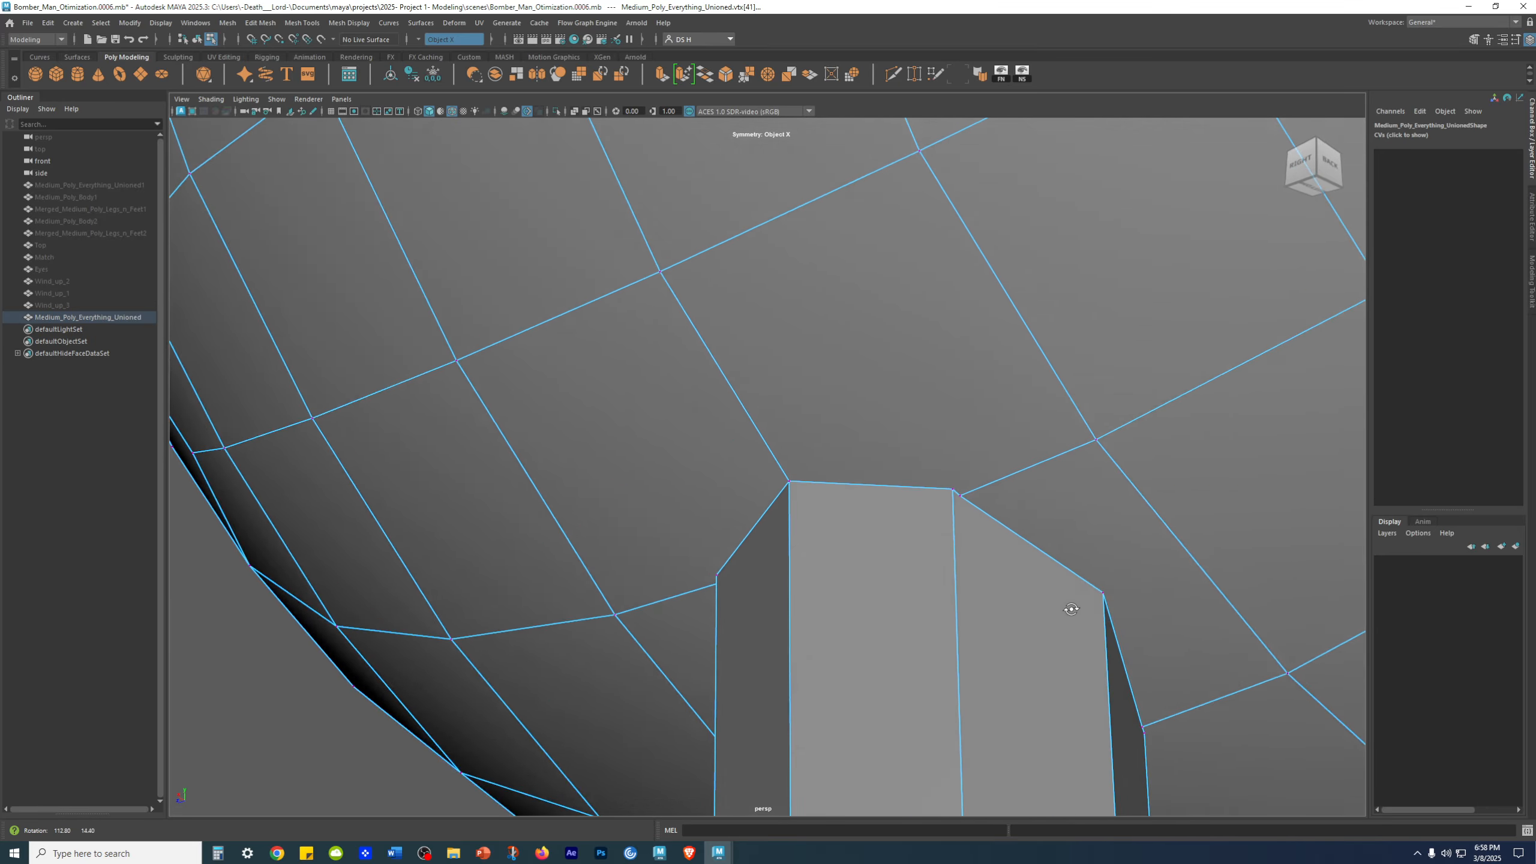
{"action": "right_click_drag", "start_coordinate": [1073, 607], "coordinate": [555, 538], "text": "alt"}
{"action": "left_click_drag", "start_coordinate": [554, 538], "coordinate": [731, 551], "text": "alt"}
{"action": "left_click", "coordinate": [1001, 569]}
{"action": "left_click_drag", "start_coordinate": [660, 517], "coordinate": [662, 469], "text": "alt"}
{"action": "right_click_drag", "start_coordinate": [662, 470], "coordinate": [1289, 631], "text": "alt"}
{"action": "left_click_drag", "start_coordinate": [1289, 631], "coordinate": [1297, 599], "text": "alt"}
{"action": "middle_click_drag", "start_coordinate": [659, 513], "coordinate": [871, 369], "text": "alt"}
{"action": "right_click_drag", "start_coordinate": [650, 432], "coordinate": [980, 438], "text": "alt"}
{"action": "left_click", "coordinate": [546, 442]}
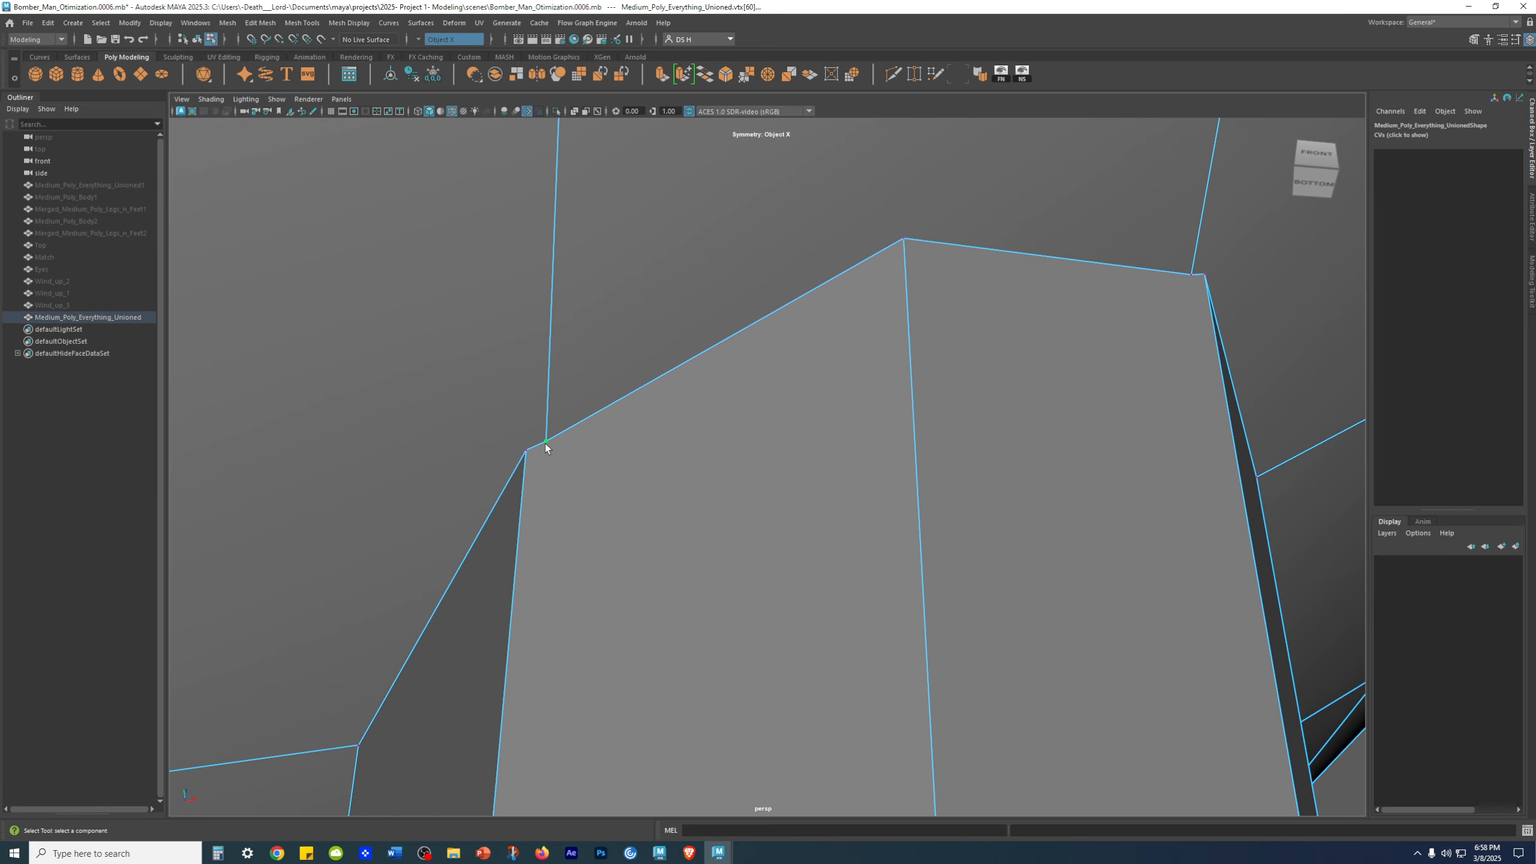
{"action": "key", "text": "w"}
{"action": "scroll", "coordinate": [542, 424], "scroll_direction": "down", "scroll_amount": 2}
{"action": "scroll", "coordinate": [542, 418], "scroll_direction": "down", "scroll_amount": 1}
{"action": "middle_click_drag", "start_coordinate": [708, 246], "coordinate": [715, 317], "text": "alt"}
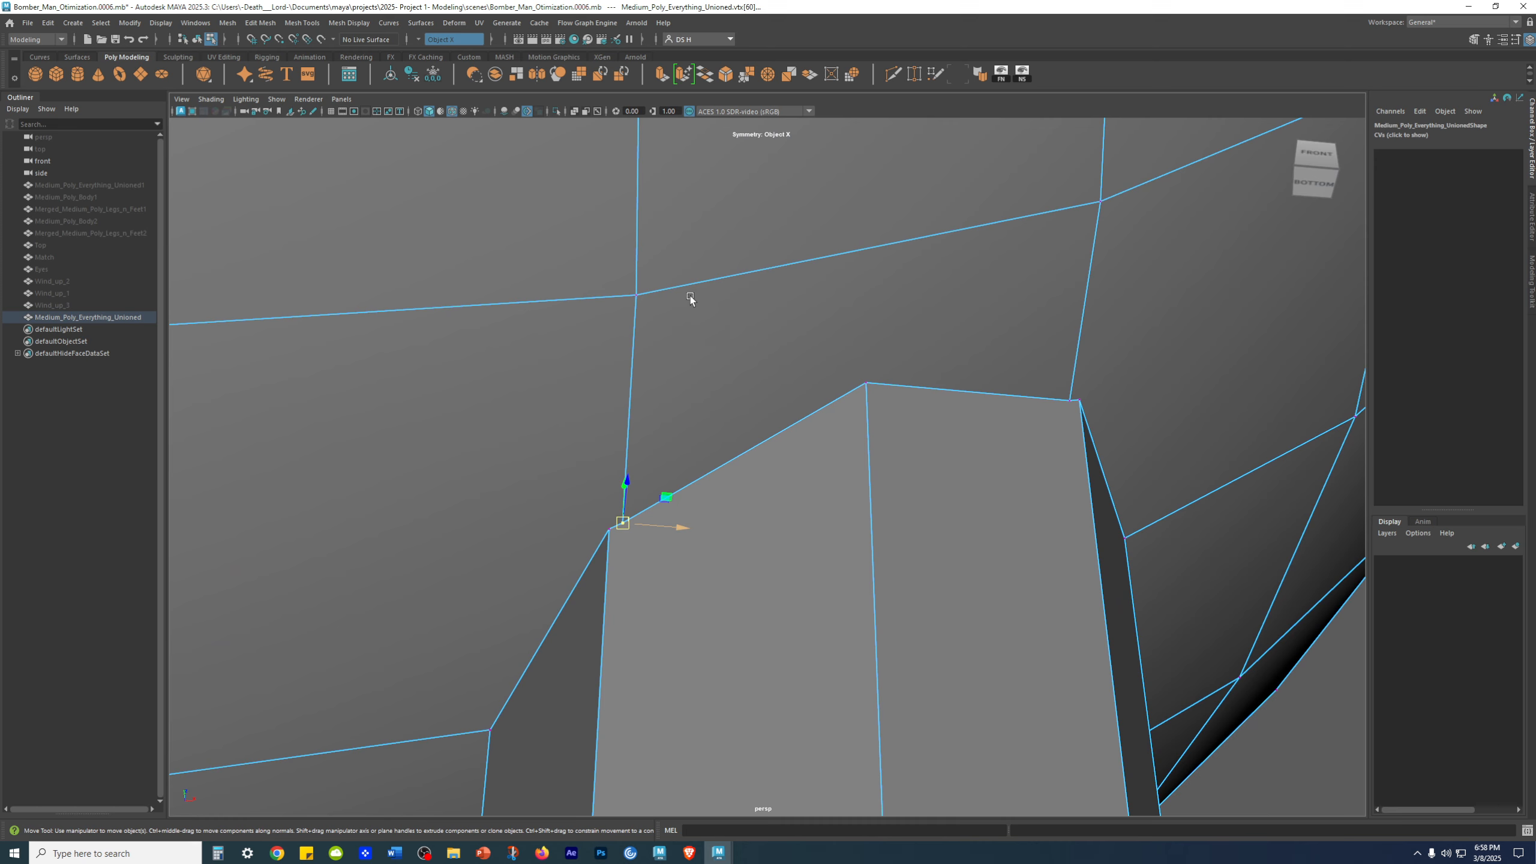
{"action": "scroll", "coordinate": [627, 412], "scroll_direction": "up", "scroll_amount": 3}
{"action": "middle_click_drag", "start_coordinate": [614, 491], "coordinate": [778, 349], "text": "alt"}
{"action": "right_click_drag", "start_coordinate": [787, 255], "coordinate": [781, 287], "text": "shift"}
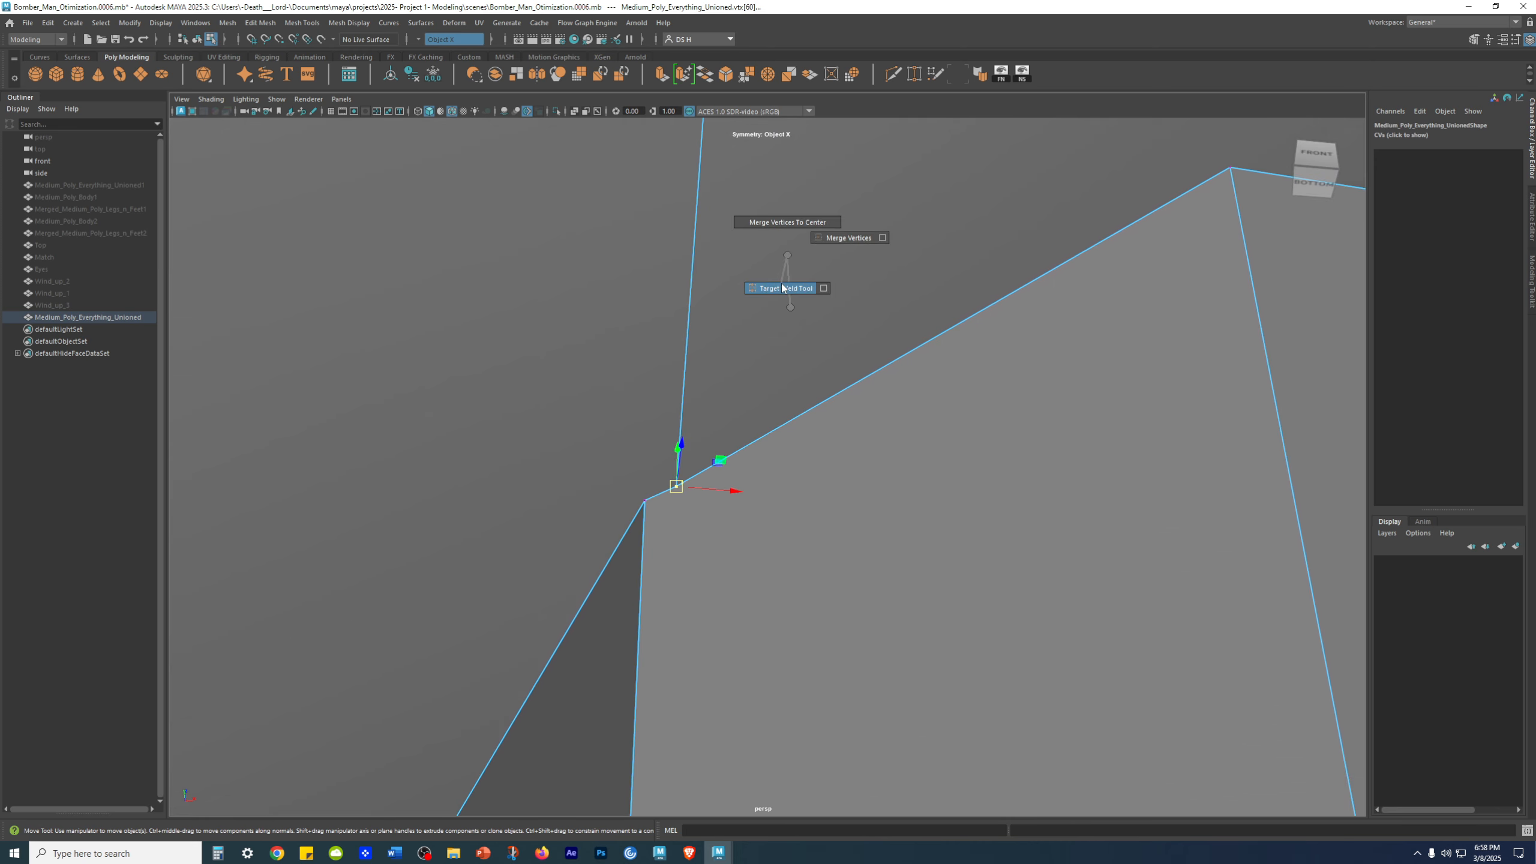
{"action": "mouse_move", "coordinate": [781, 287]}
{"action": "right_mouse_down", "text": "shift"}
{"action": "mouse_move", "coordinate": [787, 308]}
{"action": "mouse_move", "coordinate": [789, 271]}
{"action": "mouse_move", "coordinate": [783, 305]}
{"action": "right_mouse_up", "text": "shift"}
{"action": "left_click_drag", "start_coordinate": [692, 502], "coordinate": [747, 459], "text": "alt"}
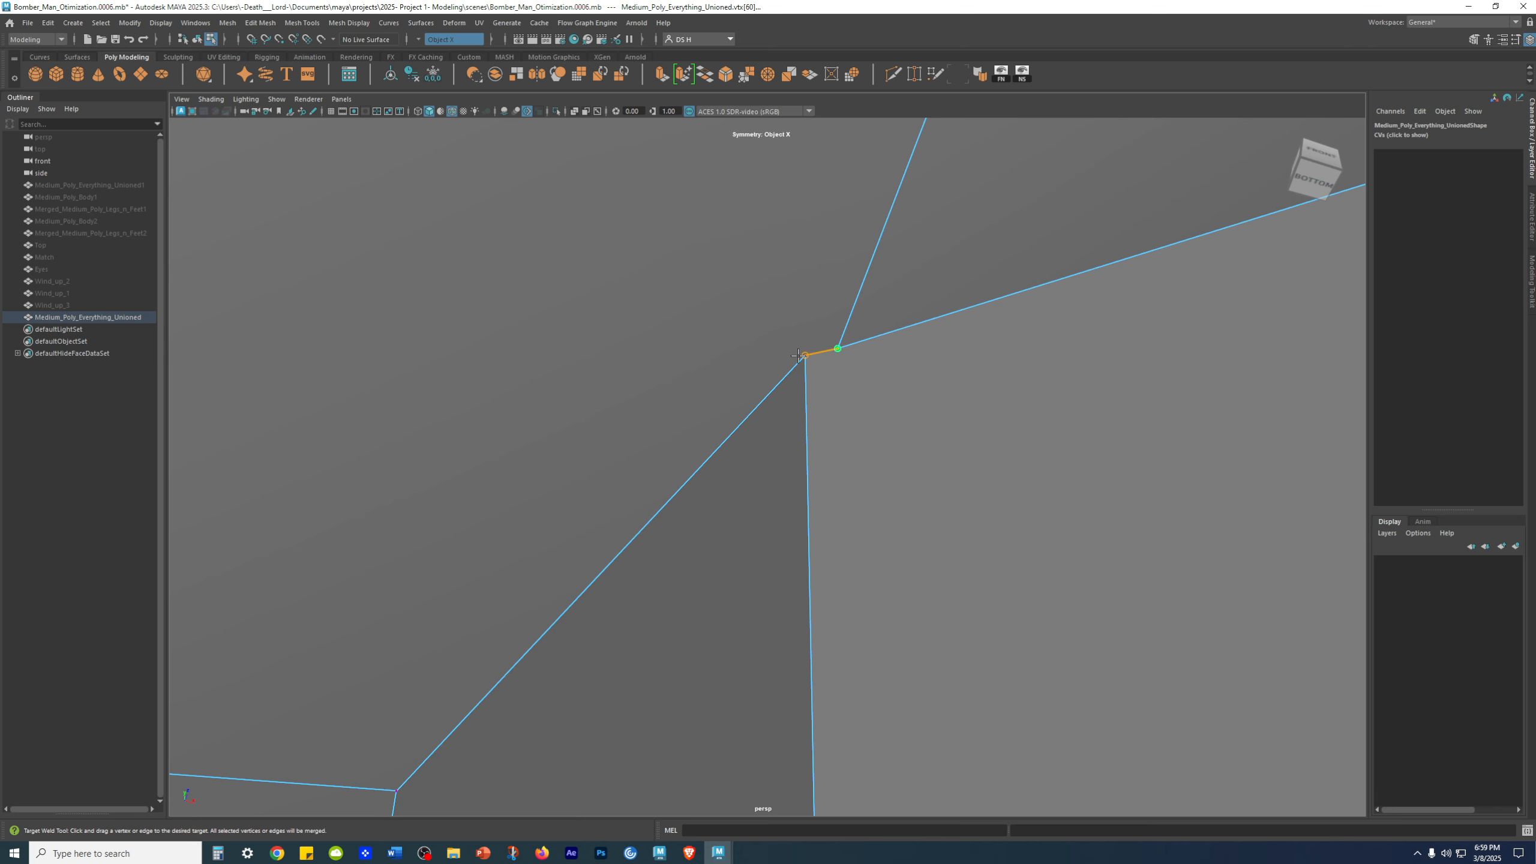
{"action": "left_click_drag", "start_coordinate": [798, 355], "coordinate": [804, 355]}
Target-weld the stray vertex at the joint's front outer corner onto the neighbouring leg corner vertex
{"action": "right_click_drag", "start_coordinate": [1077, 462], "coordinate": [460, 406], "text": "alt"}
{"action": "left_click_drag", "start_coordinate": [786, 439], "coordinate": [755, 484], "text": "alt"}
{"action": "right_click_drag", "start_coordinate": [919, 424], "coordinate": [1229, 497], "text": "alt"}
{"action": "right_click_drag", "start_coordinate": [933, 313], "coordinate": [1052, 296], "text": "alt"}
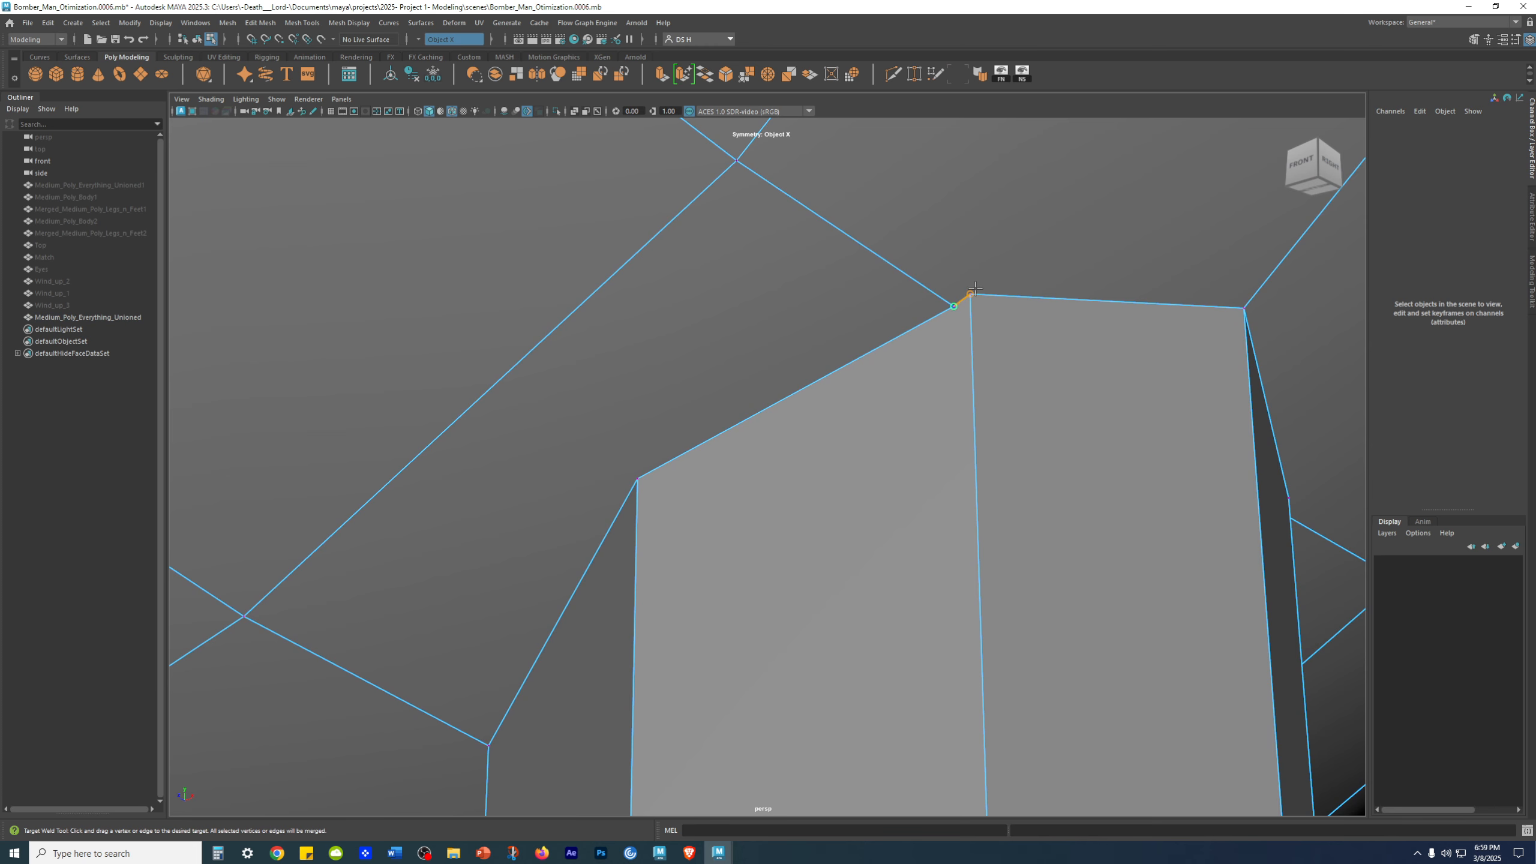
{"action": "left_click_drag", "start_coordinate": [976, 289], "coordinate": [979, 294]}
Target-weld the stray vertex at the joint's back outer corner onto the adjacent leg corner
{"action": "right_click_drag", "start_coordinate": [959, 301], "coordinate": [696, 318], "text": "alt"}
{"action": "left_click_drag", "start_coordinate": [921, 411], "coordinate": [943, 397], "text": "alt"}
{"action": "left_click_drag", "start_coordinate": [834, 441], "coordinate": [768, 469], "text": "alt"}
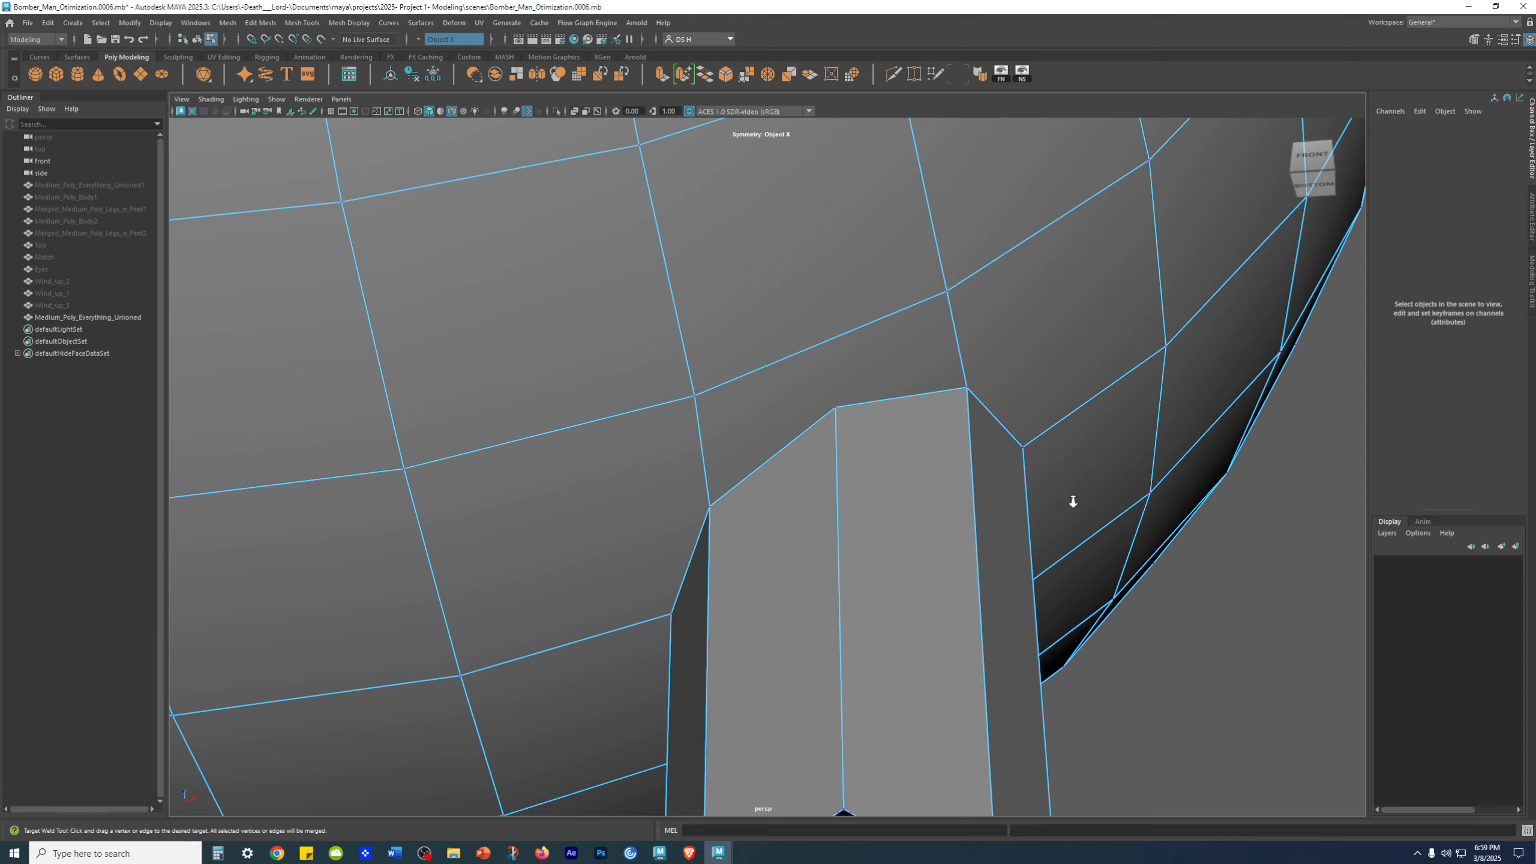
{"action": "right_click_drag", "start_coordinate": [967, 520], "coordinate": [804, 546], "text": "alt"}
{"action": "left_click_drag", "start_coordinate": [880, 557], "coordinate": [835, 531], "text": "alt"}
{"action": "right_click_drag", "start_coordinate": [864, 502], "coordinate": [991, 472], "text": "alt"}
{"action": "left_click_drag", "start_coordinate": [992, 472], "coordinate": [904, 461], "text": "alt"}
{"action": "right_click_drag", "start_coordinate": [763, 426], "coordinate": [871, 411], "text": "alt"}
{"action": "left_click_drag", "start_coordinate": [641, 383], "coordinate": [571, 340], "text": "alt"}
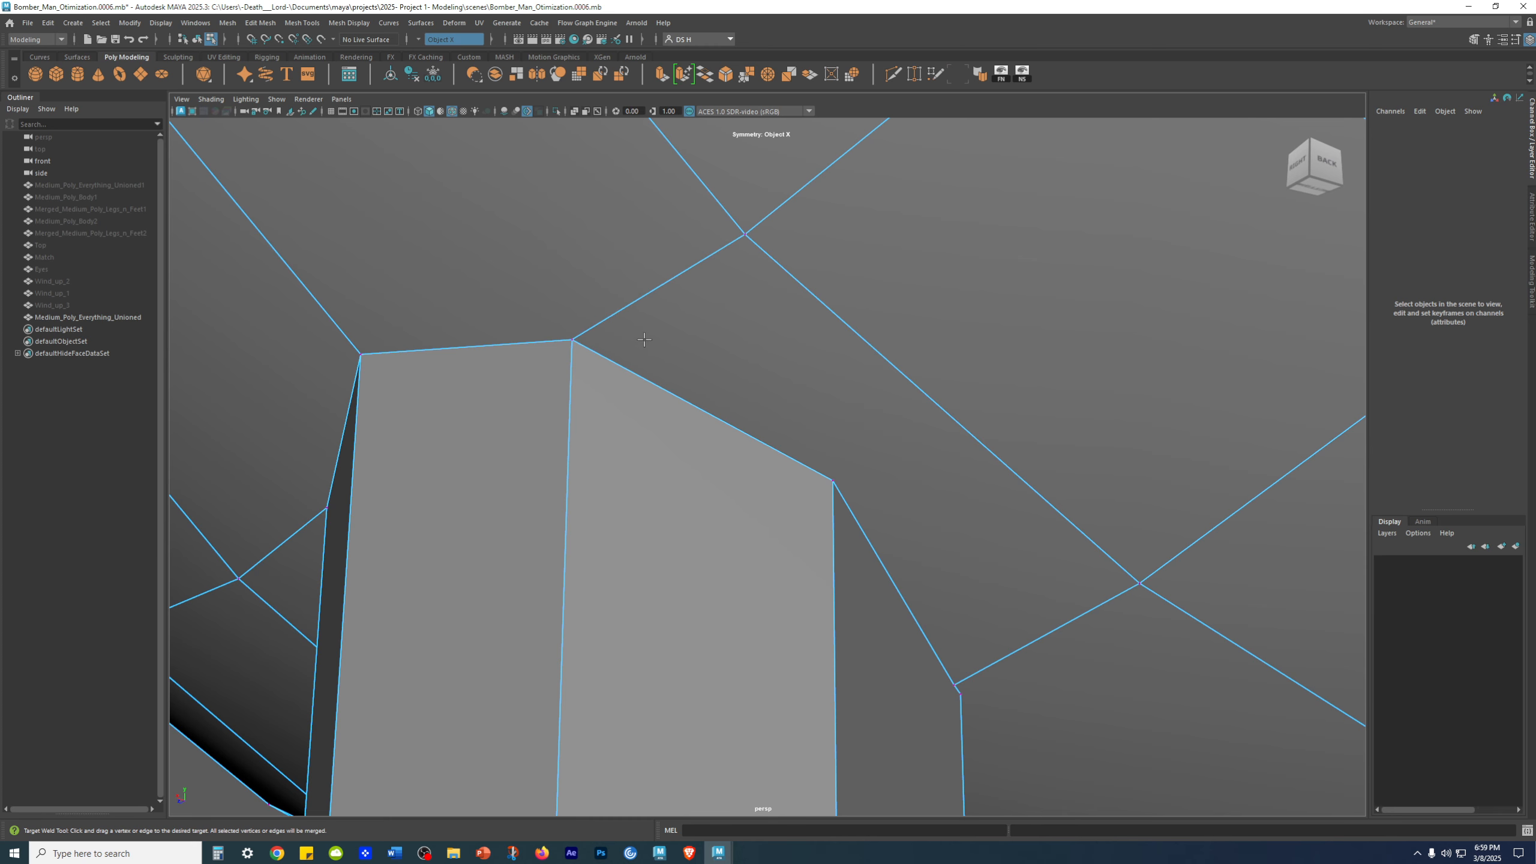
Target-weld the remaining stray vertex at the joint's back inner corner onto the leg corner
{"action": "right_click_drag", "start_coordinate": [688, 330], "coordinate": [532, 463], "text": "alt"}
{"action": "left_click_drag", "start_coordinate": [660, 557], "coordinate": [707, 418], "text": "alt"}
{"action": "right_click_drag", "start_coordinate": [707, 417], "coordinate": [748, 477], "text": "alt"}
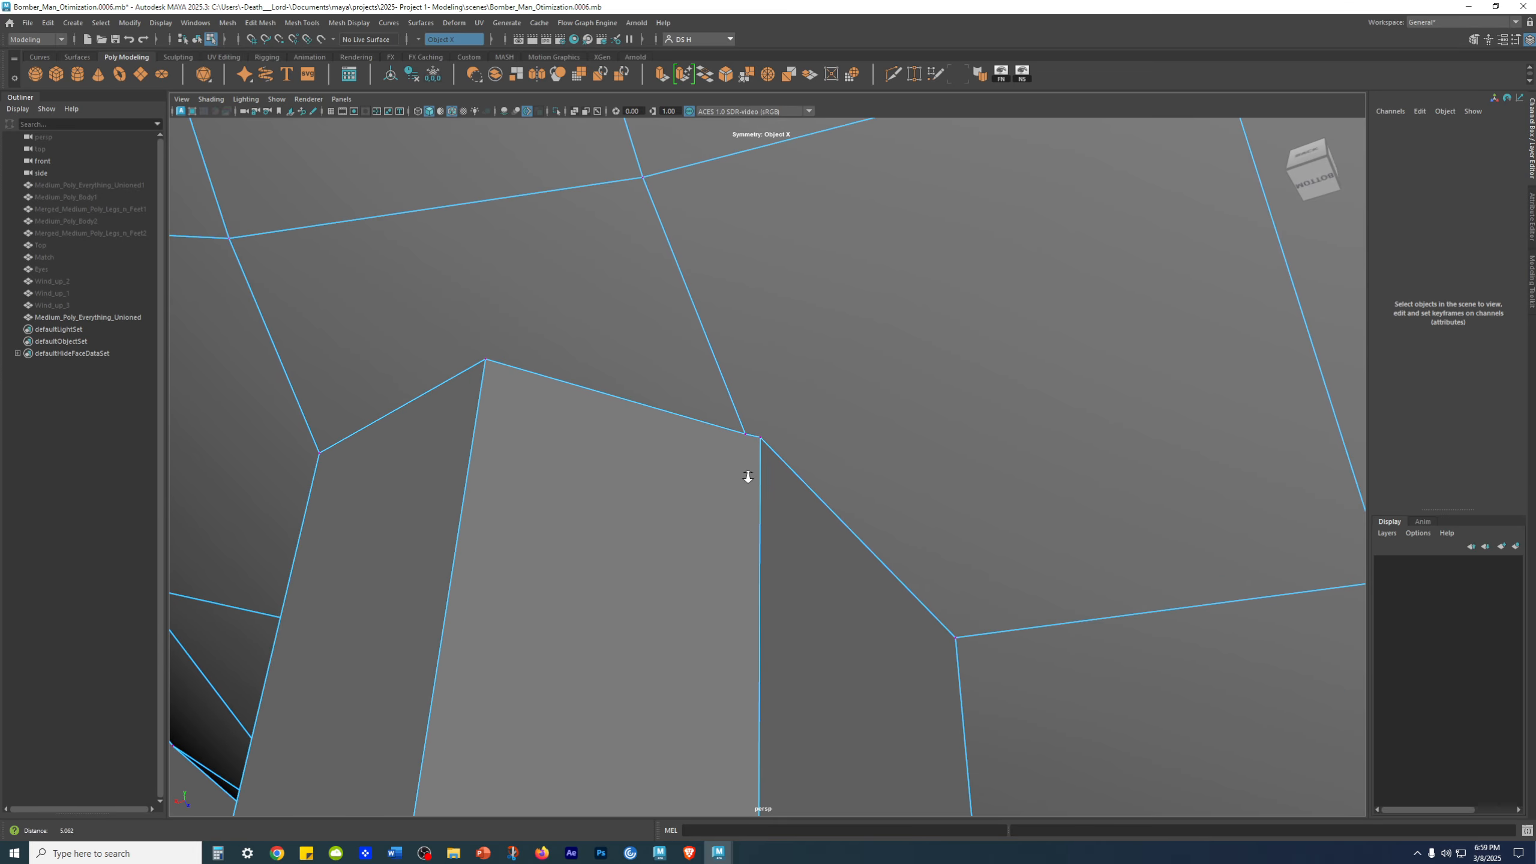
{"action": "left_click_drag", "start_coordinate": [760, 436], "coordinate": [760, 436]}
Target-weld the extra vertex on the front rim of the leg's open lower end onto the nearby corner
{"action": "right_click_drag", "start_coordinate": [1088, 484], "coordinate": [496, 449], "text": "alt"}
{"action": "left_click_drag", "start_coordinate": [496, 449], "coordinate": [528, 451], "text": "alt"}
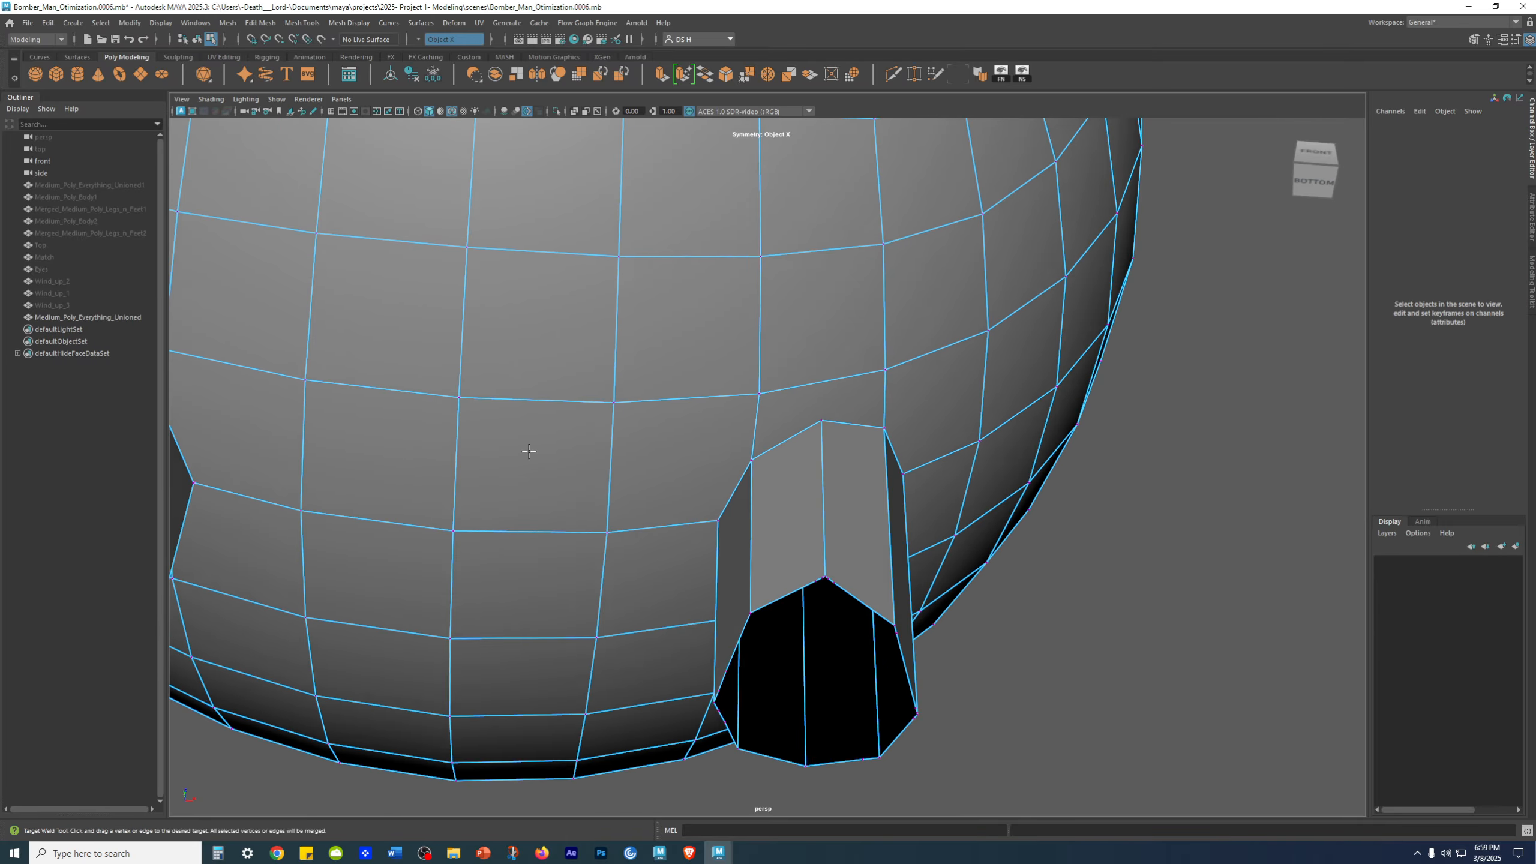
{"action": "right_click_drag", "start_coordinate": [529, 452], "coordinate": [500, 408], "text": "alt"}
{"action": "left_click_drag", "start_coordinate": [562, 406], "coordinate": [524, 458], "text": "alt"}
{"action": "middle_click_drag", "start_coordinate": [525, 459], "coordinate": [525, 318], "text": "alt"}
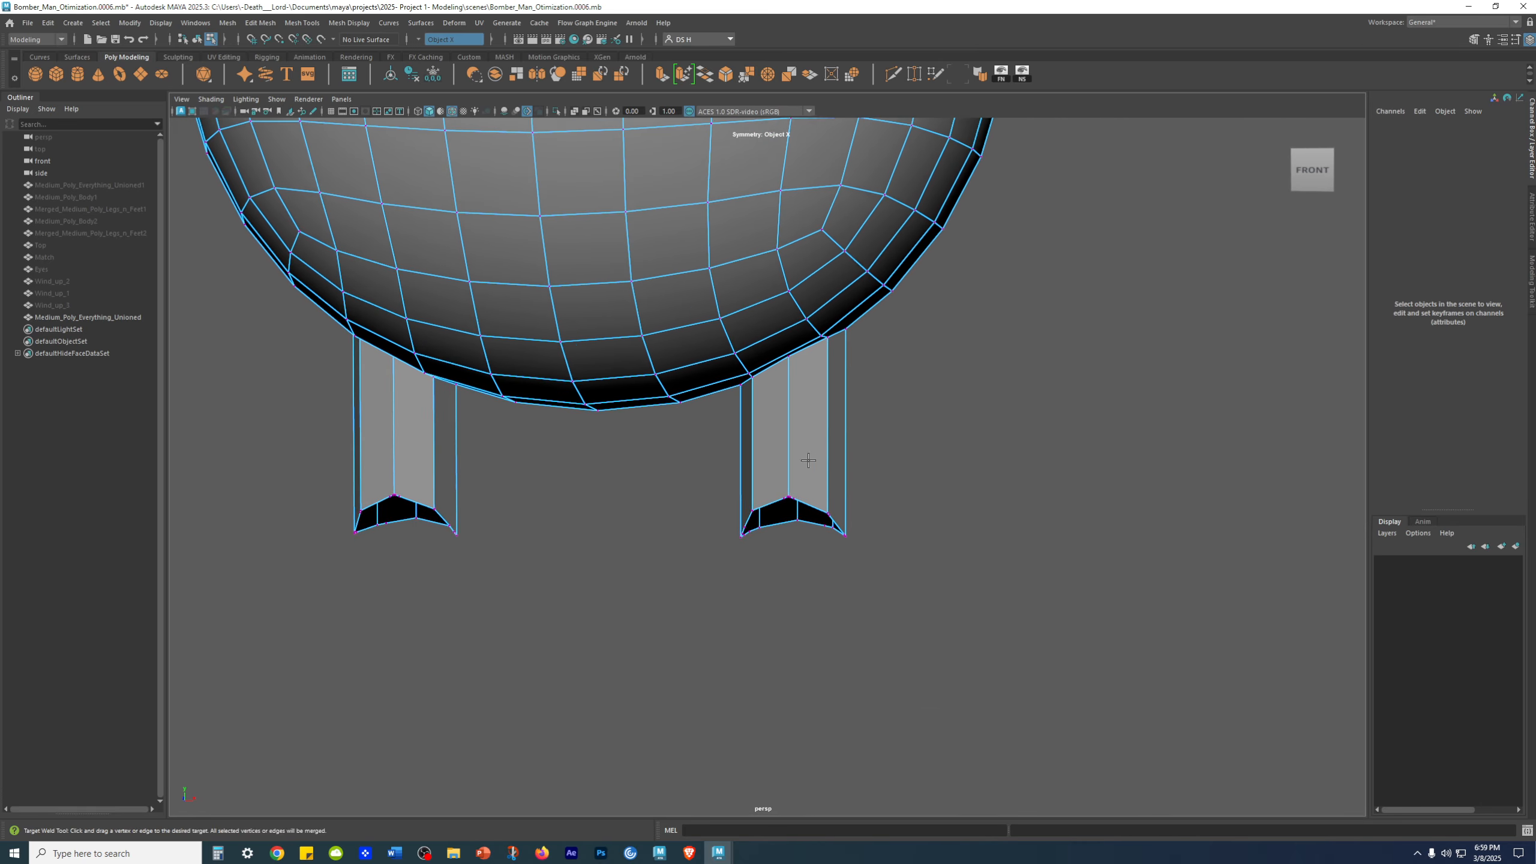
{"action": "right_click_drag", "start_coordinate": [810, 459], "coordinate": [1209, 683], "text": "alt"}
{"action": "middle_click_drag", "start_coordinate": [1081, 663], "coordinate": [712, 353], "text": "alt"}
{"action": "right_click_drag", "start_coordinate": [713, 353], "coordinate": [1114, 559], "text": "alt"}
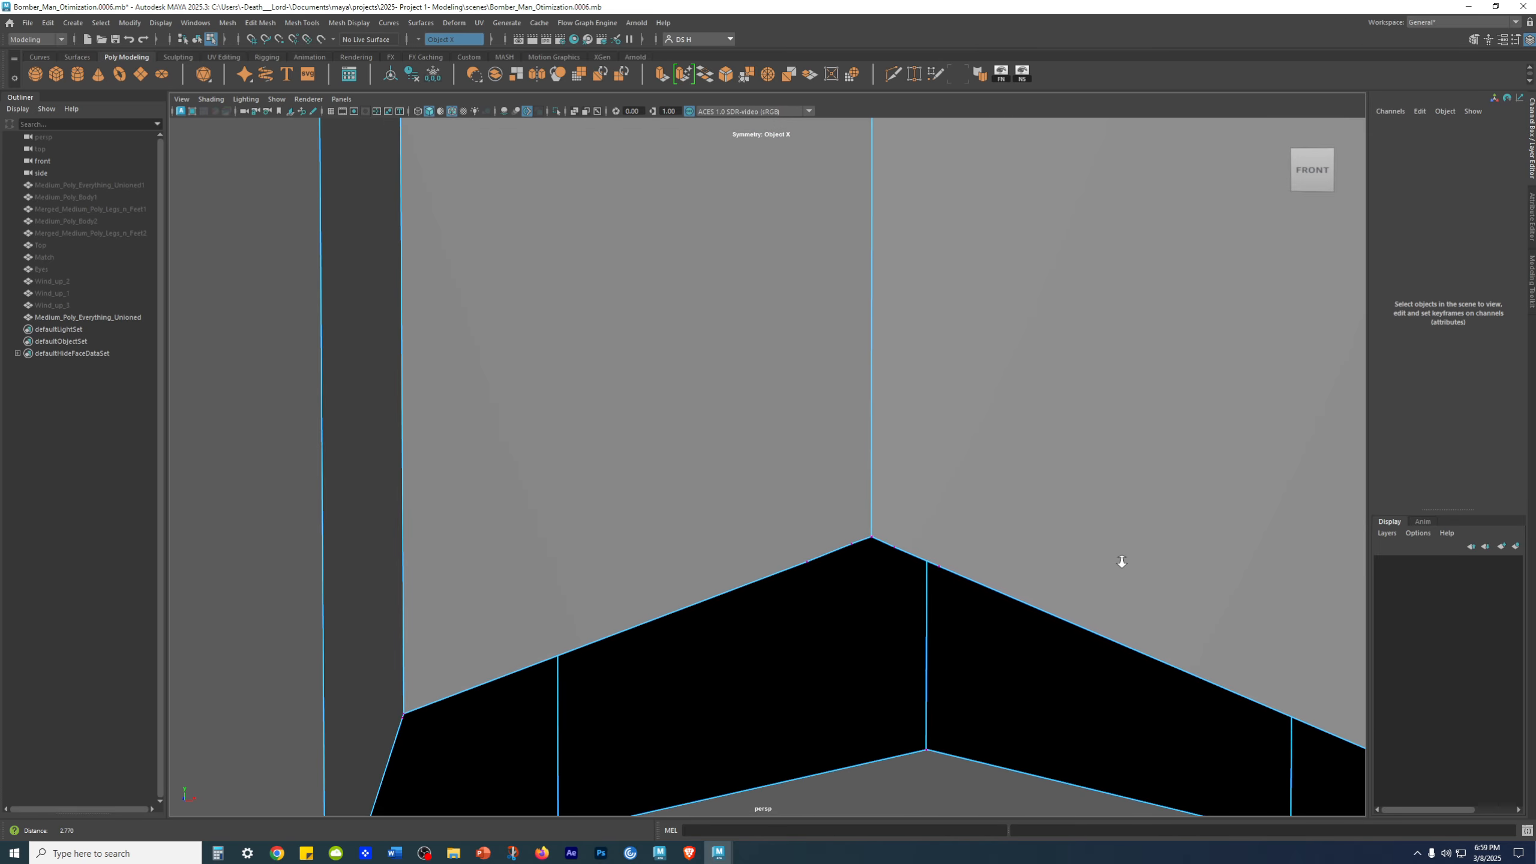
{"action": "left_click_drag", "start_coordinate": [1115, 559], "coordinate": [858, 482], "text": "alt"}
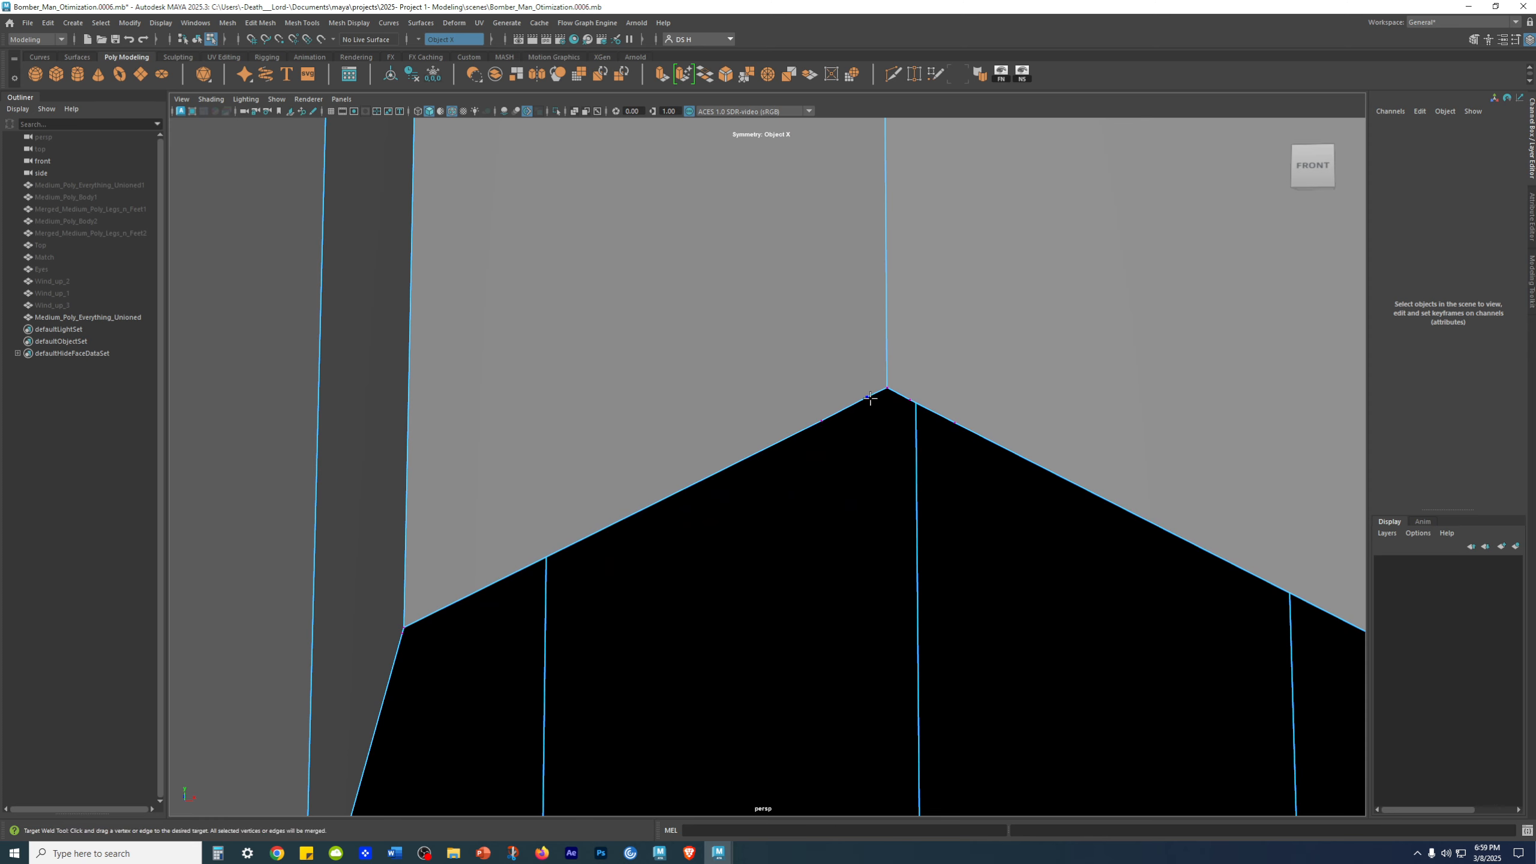
{"action": "right_click_drag", "start_coordinate": [919, 397], "coordinate": [1020, 447], "text": "alt"}
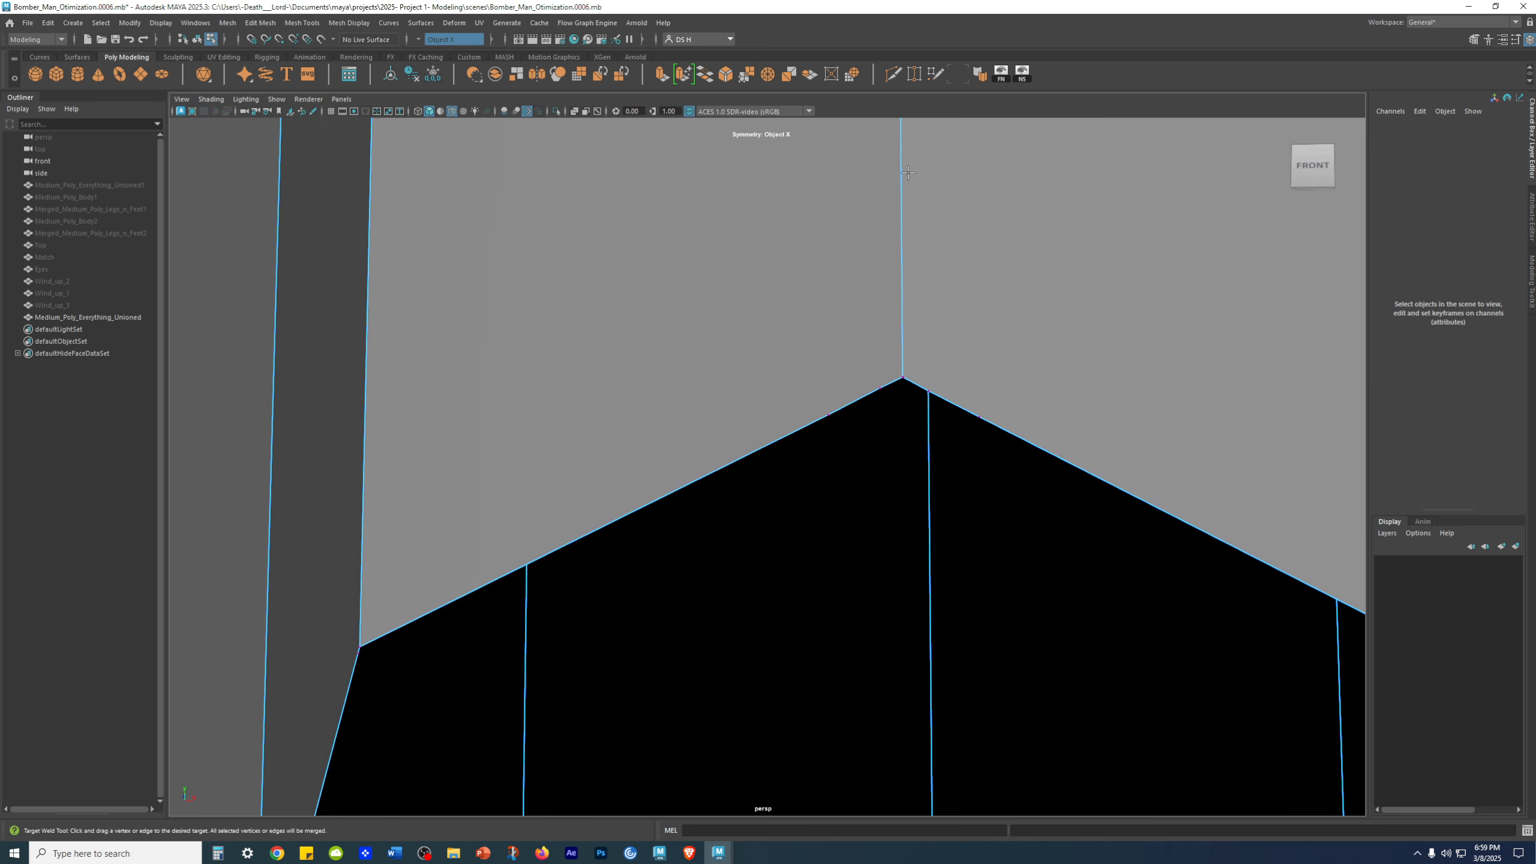
{"action": "right_click_drag", "start_coordinate": [1092, 346], "coordinate": [817, 255], "text": "alt"}
{"action": "right_click_drag", "start_coordinate": [935, 351], "coordinate": [1390, 520], "text": "alt"}
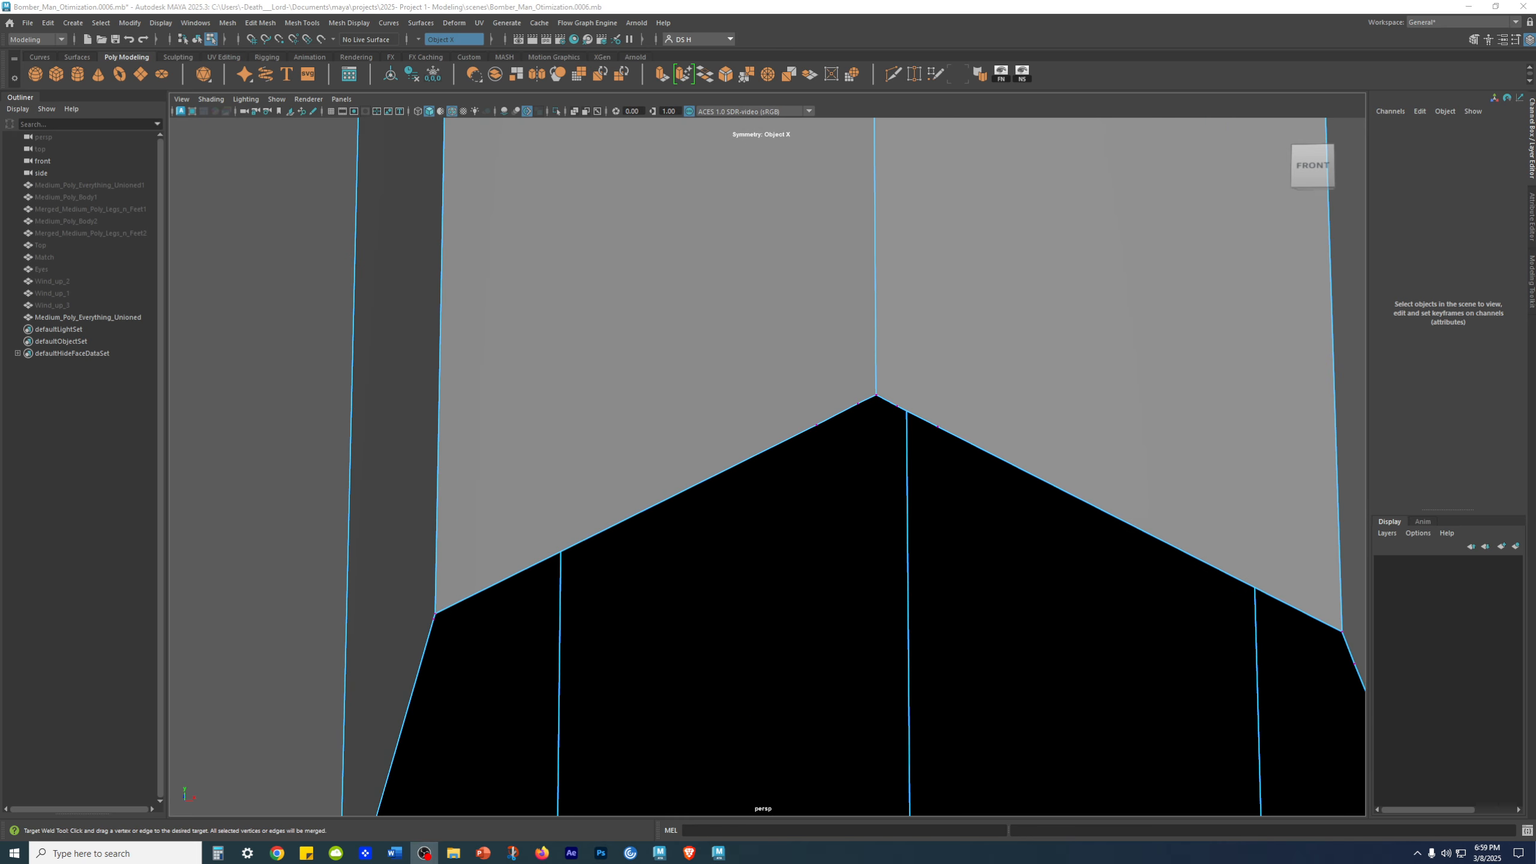
{"action": "right_click_drag", "start_coordinate": [805, 282], "coordinate": [913, 371], "text": "alt"}
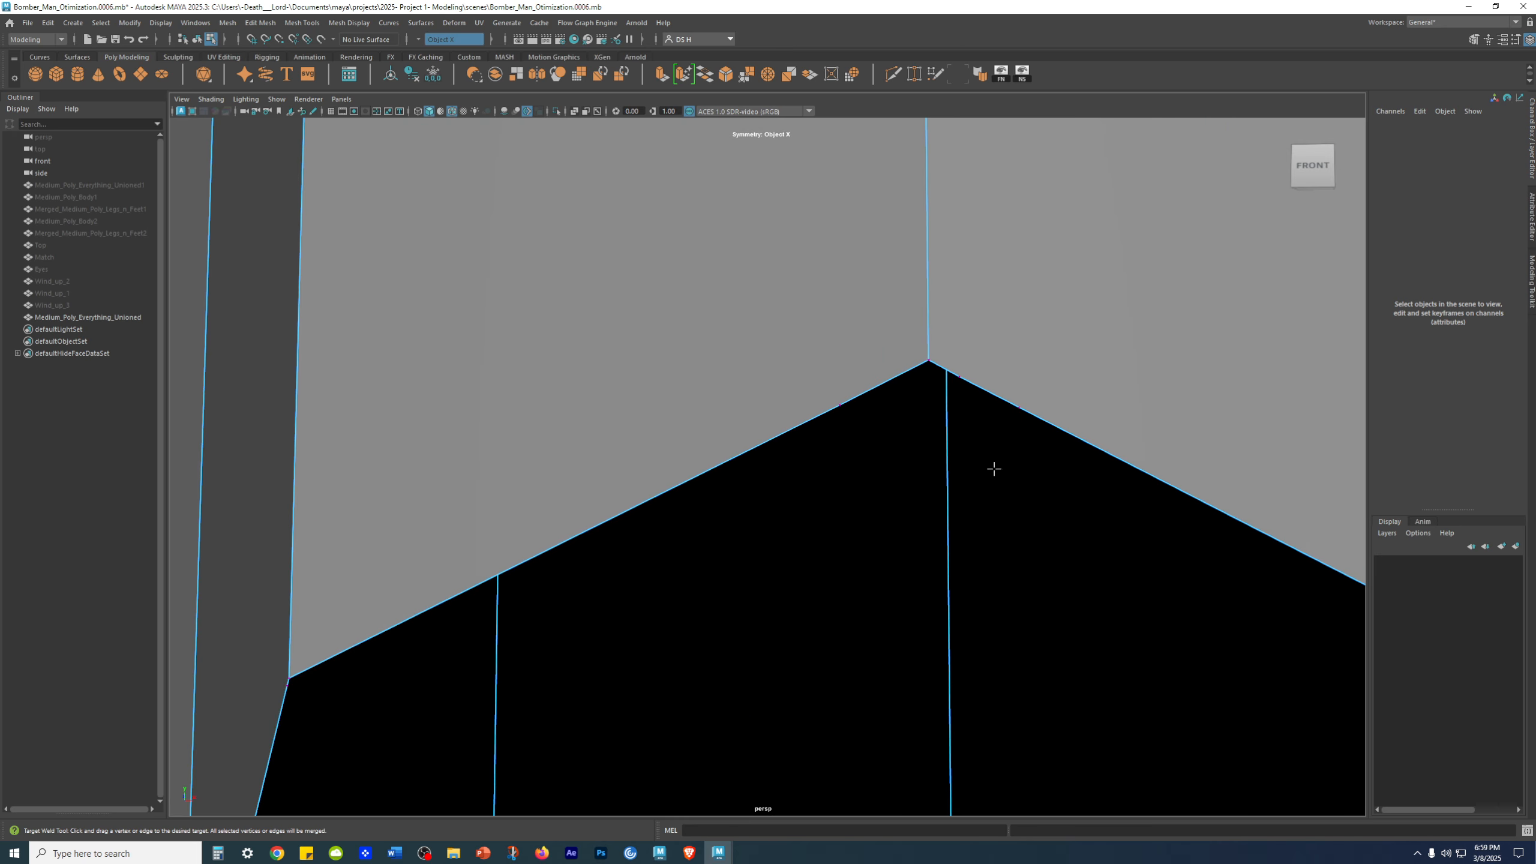
{"action": "left_click_drag", "start_coordinate": [886, 380], "coordinate": [942, 375]}
Target-weld the extra vertices along the outer rim of the leg's open lower end onto their nearest corners
{"action": "right_click_drag", "start_coordinate": [1025, 353], "coordinate": [498, 293], "text": "alt"}
{"action": "left_click_drag", "start_coordinate": [1111, 436], "coordinate": [1009, 415], "text": "alt"}
{"action": "right_click_drag", "start_coordinate": [502, 401], "coordinate": [742, 475], "text": "alt"}
{"action": "left_click_drag", "start_coordinate": [676, 431], "coordinate": [675, 429]}
{"action": "right_click_drag", "start_coordinate": [676, 430], "coordinate": [463, 387], "text": "alt"}
{"action": "left_click_drag", "start_coordinate": [937, 532], "coordinate": [884, 451], "text": "alt"}
{"action": "right_click_drag", "start_coordinate": [907, 459], "coordinate": [1210, 594], "text": "alt"}
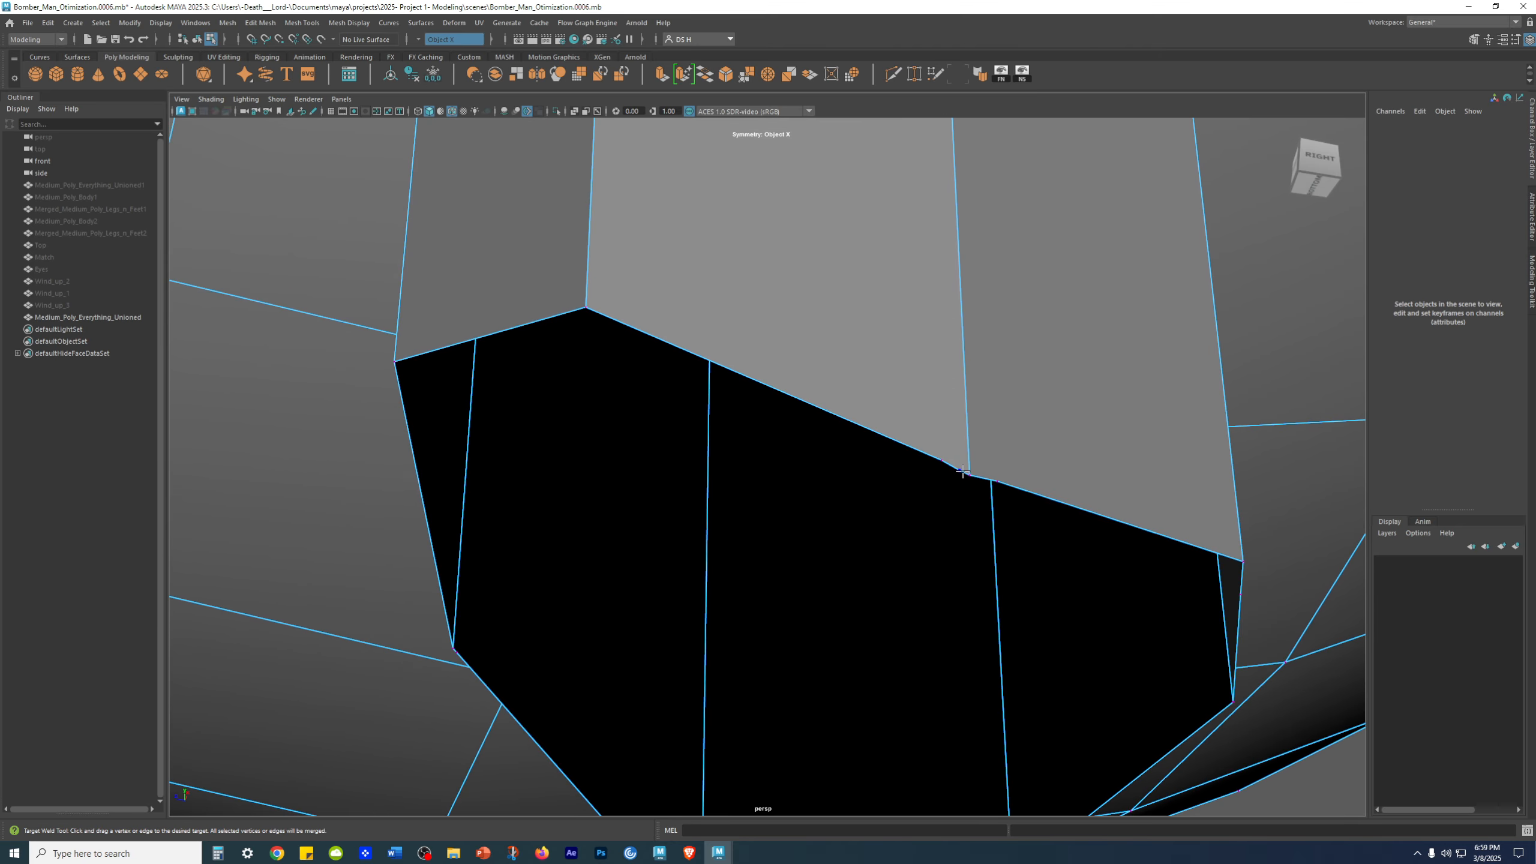
{"action": "left_click_drag", "start_coordinate": [966, 475], "coordinate": [719, 463]}
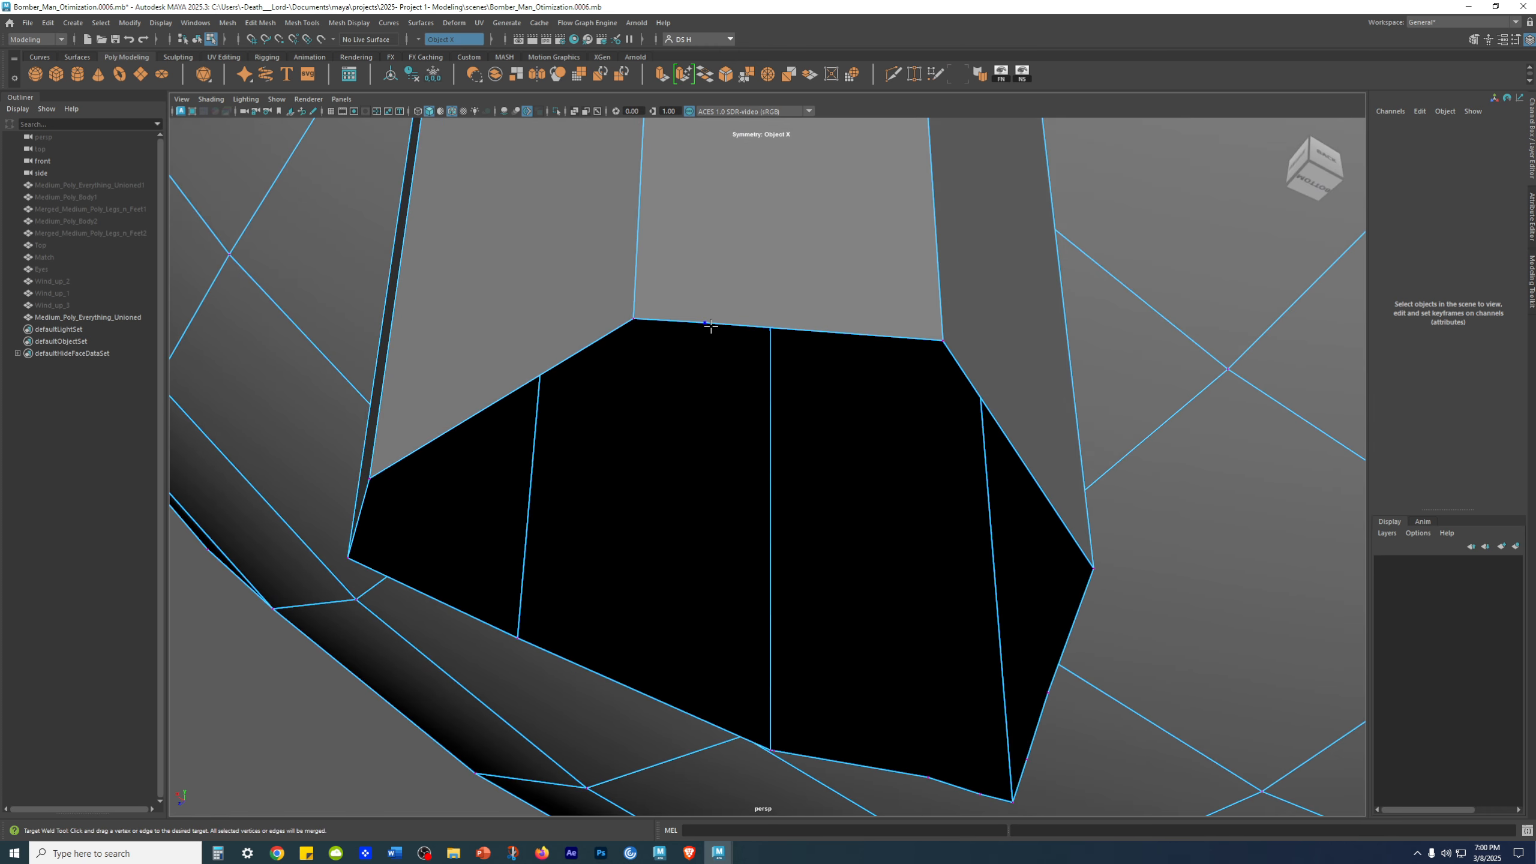
Target-weld the extra vertices on the inner side of the leg's lower rim onto its middle corner
{"action": "mouse_move", "coordinate": [978, 365]}
{"action": "left_mouse_down", "text": "alt"}
{"action": "mouse_move", "coordinate": [984, 401]}
{"action": "mouse_move", "coordinate": [732, 437]}
{"action": "mouse_move", "coordinate": [634, 422]}
{"action": "mouse_move", "coordinate": [723, 439]}
{"action": "mouse_move", "coordinate": [666, 430]}
{"action": "mouse_move", "coordinate": [792, 497]}
{"action": "mouse_move", "coordinate": [908, 503]}
{"action": "mouse_move", "coordinate": [775, 494]}
{"action": "mouse_move", "coordinate": [719, 470]}
{"action": "mouse_move", "coordinate": [977, 637]}
{"action": "mouse_move", "coordinate": [697, 528]}
{"action": "mouse_move", "coordinate": [716, 487]}
{"action": "mouse_move", "coordinate": [717, 524]}
{"action": "mouse_move", "coordinate": [702, 363]}
{"action": "mouse_move", "coordinate": [656, 507]}
{"action": "left_mouse_up", "text": "alt"}
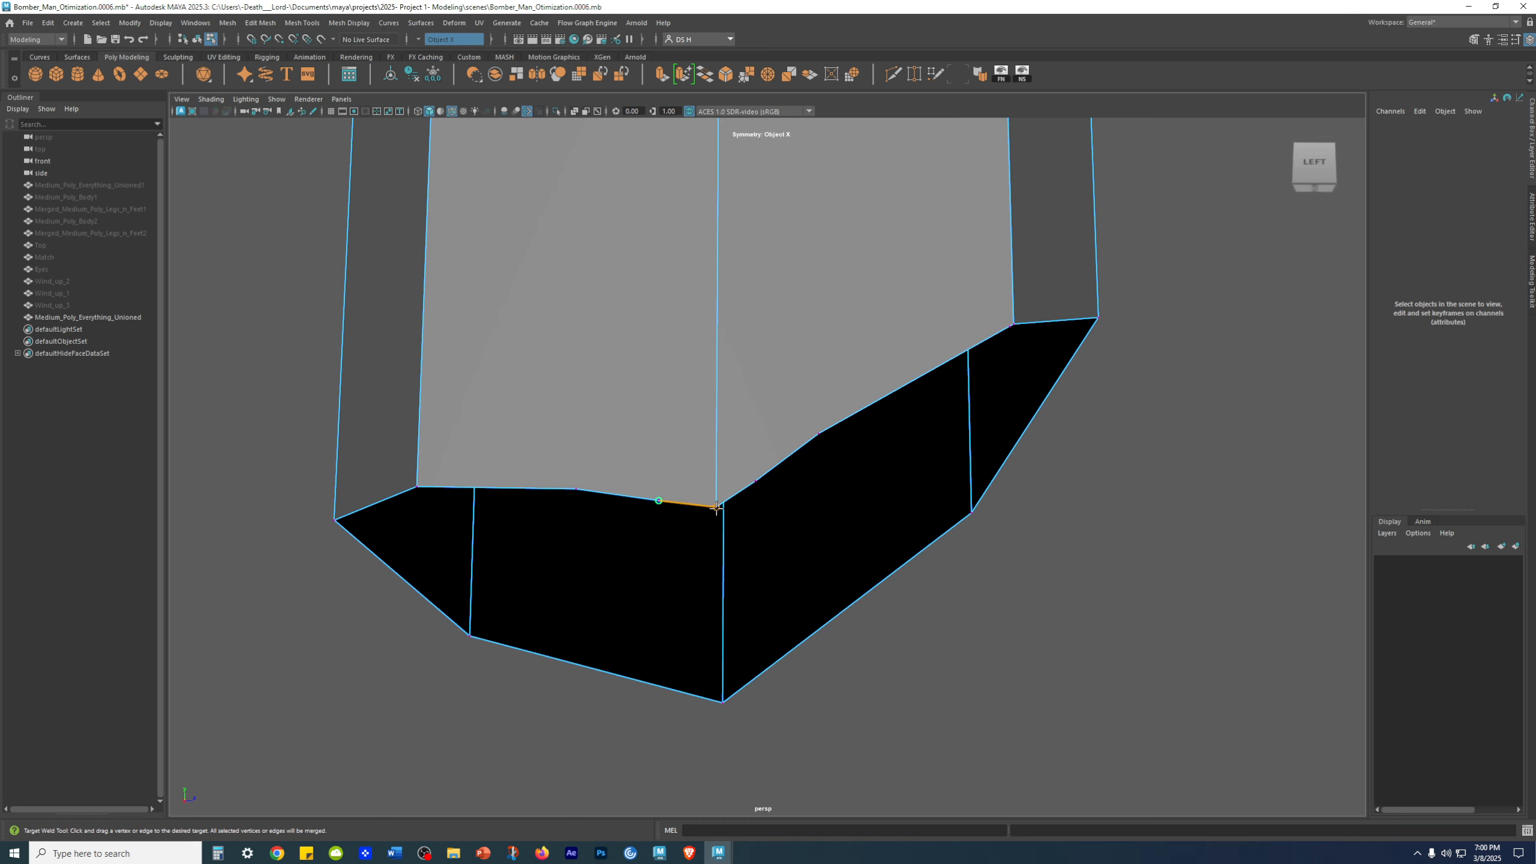
{"action": "left_click_drag", "start_coordinate": [716, 502], "coordinate": [716, 505]}
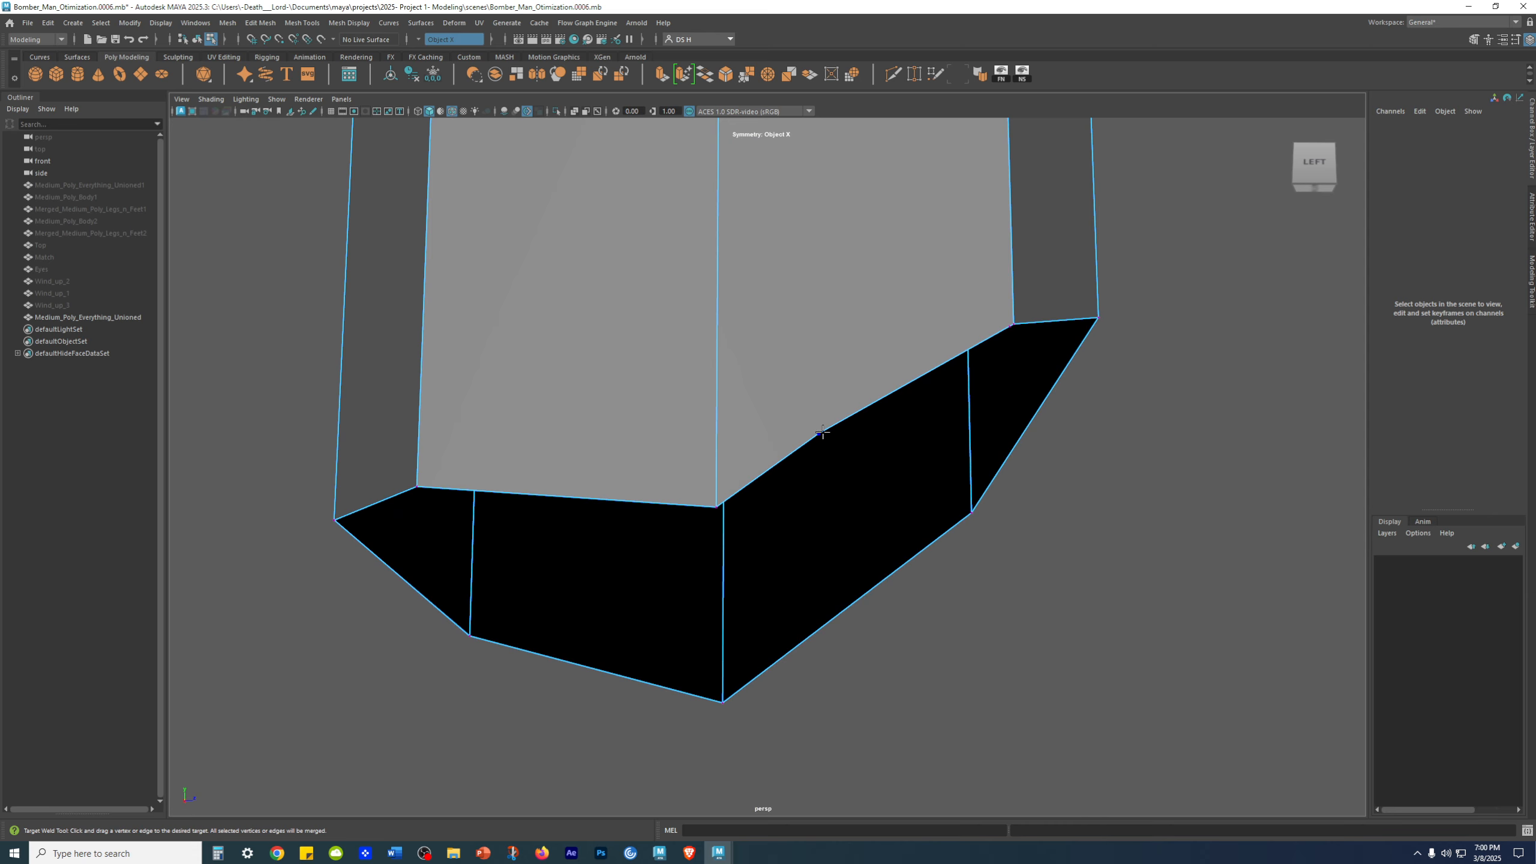
{"action": "left_click_drag", "start_coordinate": [715, 498], "coordinate": [715, 505]}
Leave the Target Weld tool, return to object selection and check both legs from the front
{"action": "right_click_drag", "start_coordinate": [961, 460], "coordinate": [653, 456], "text": "alt"}
{"action": "left_click_drag", "start_coordinate": [653, 457], "coordinate": [538, 455], "text": "alt"}
{"action": "right_click_drag", "start_coordinate": [747, 336], "coordinate": [1088, 396], "text": "alt"}
{"action": "right_click_drag", "start_coordinate": [823, 270], "coordinate": [956, 339], "text": "alt"}
{"action": "left_click_drag", "start_coordinate": [956, 339], "coordinate": [487, 347], "text": "alt"}
{"action": "key", "text": "w"}
{"action": "right_click_drag", "start_coordinate": [744, 357], "coordinate": [990, 247]}
{"action": "left_click", "coordinate": [1186, 299]}
{"action": "right_click_drag", "start_coordinate": [1186, 299], "coordinate": [756, 387], "text": "alt"}
{"action": "left_click_drag", "start_coordinate": [756, 387], "coordinate": [1055, 403], "text": "alt"}
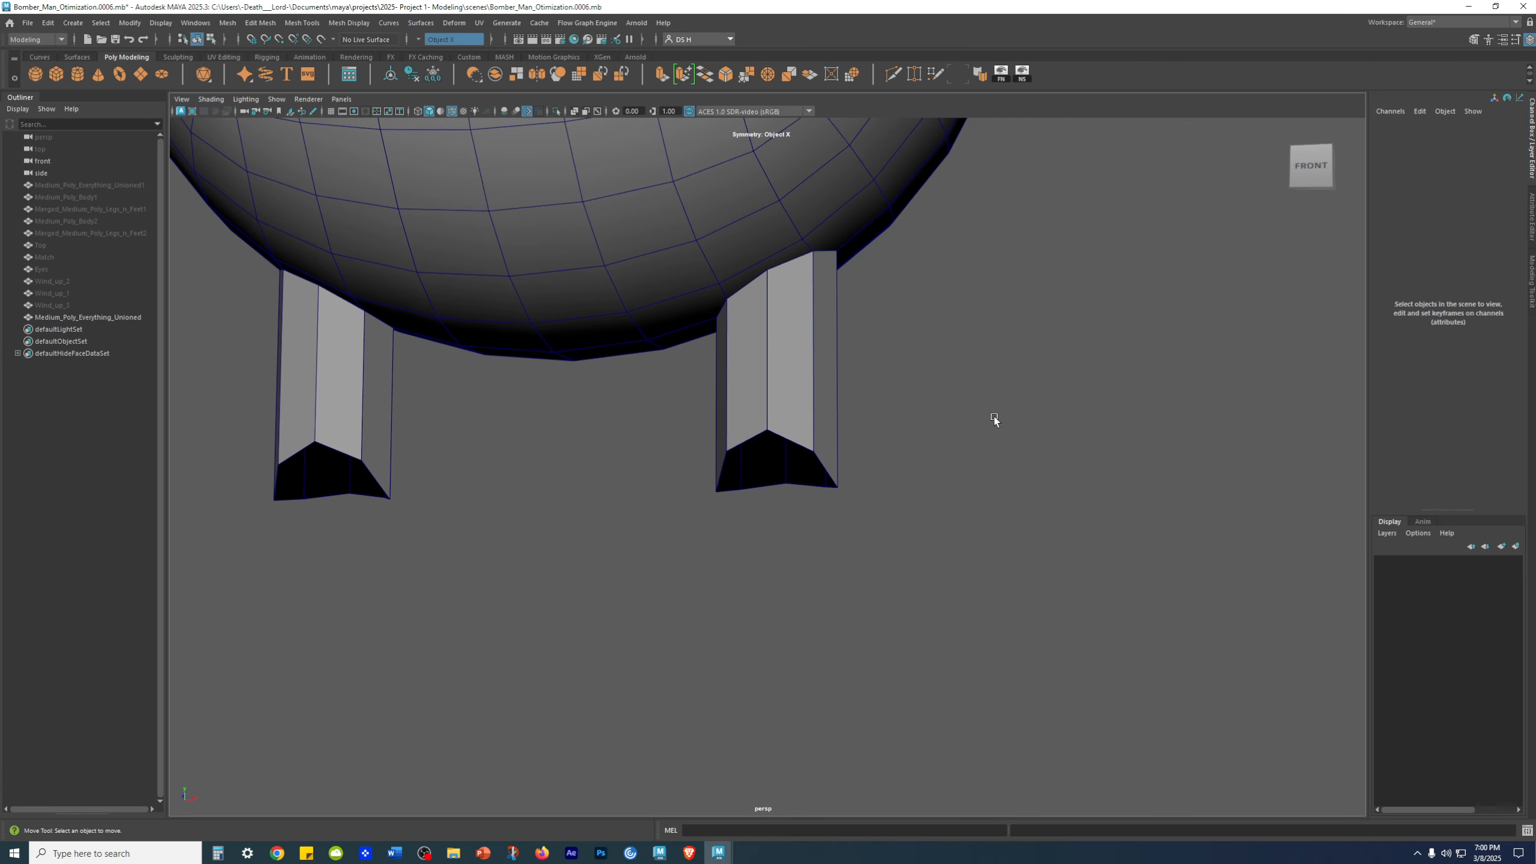
Select all the mesh faces listed in defaultHideFaceDataSet and hide the selection
{"action": "left_click", "coordinate": [132, 318]}
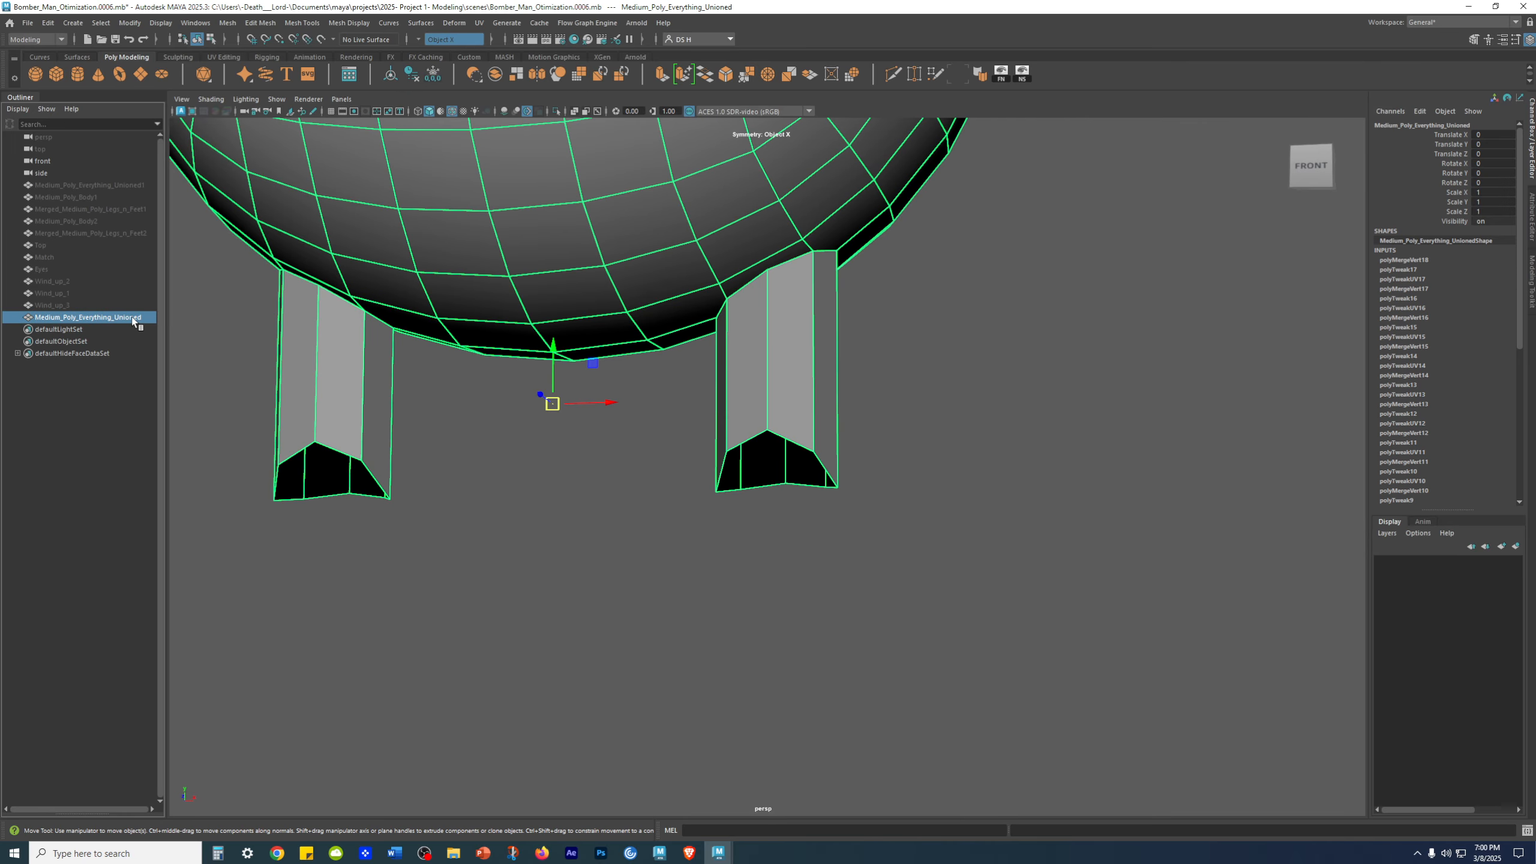
{"action": "left_click", "coordinate": [592, 562]}
{"action": "left_click", "coordinate": [17, 353]}
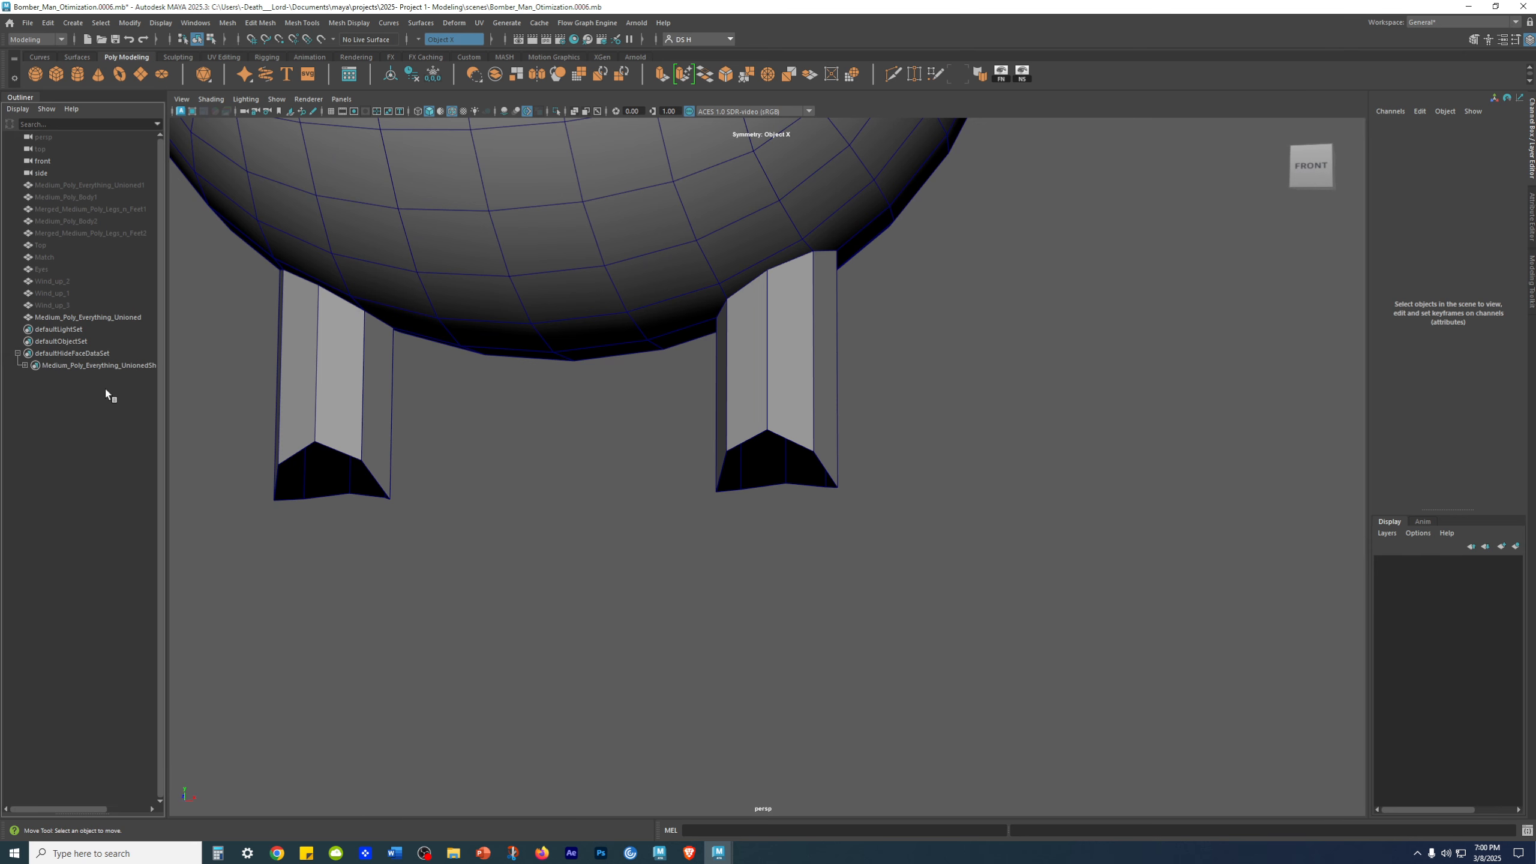
{"action": "left_click", "coordinate": [24, 365]}
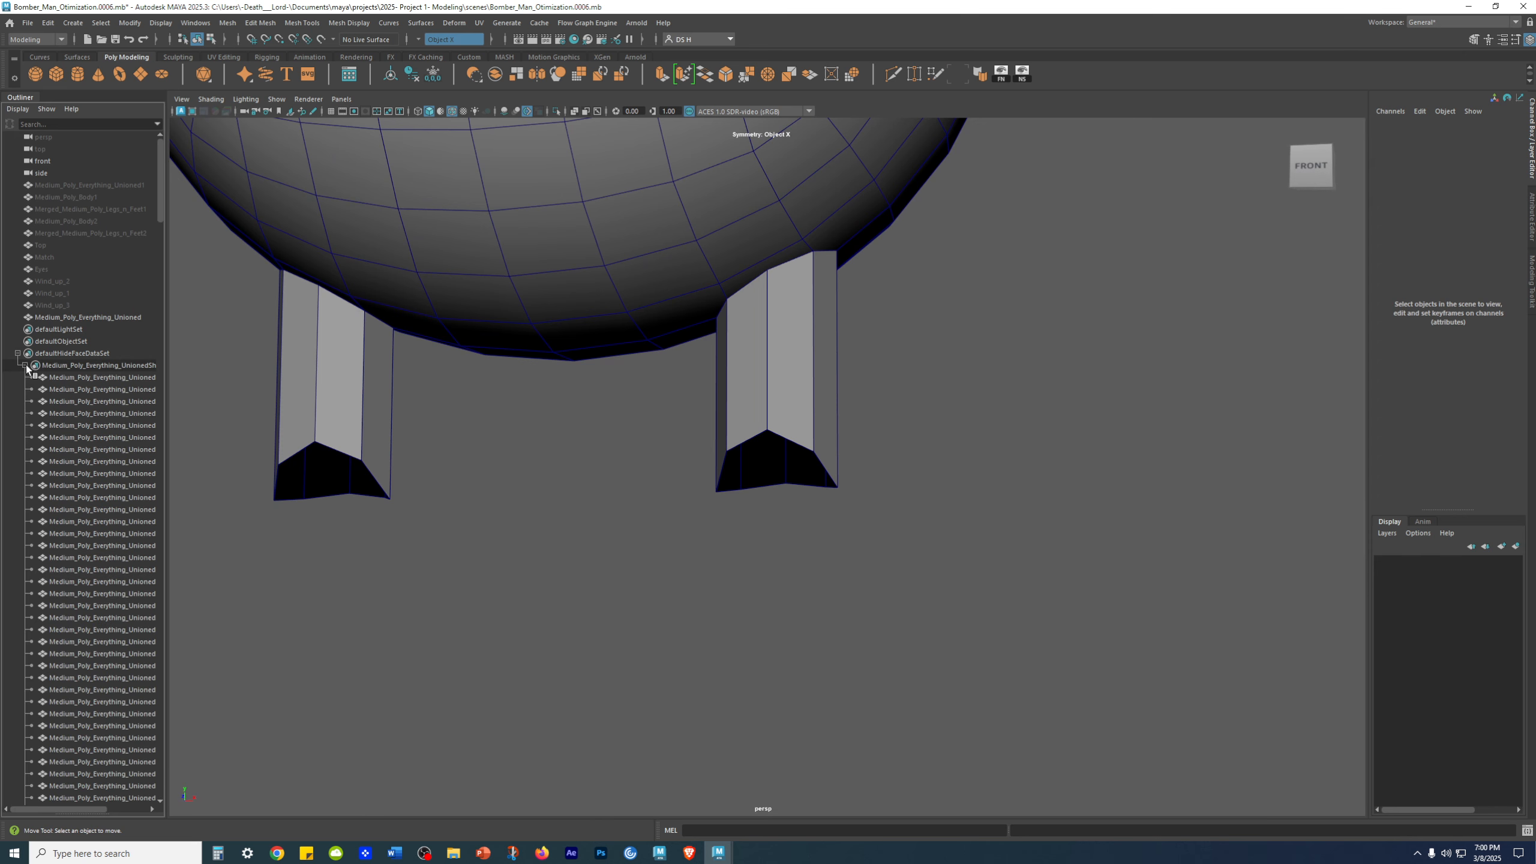
{"action": "left_click", "coordinate": [73, 378]}
{"action": "left_click_drag", "start_coordinate": [162, 206], "coordinate": [147, 796]}
{"action": "left_click", "coordinate": [140, 797], "text": "shift"}
{"action": "left_click_drag", "start_coordinate": [1053, 617], "coordinate": [1226, 620], "text": "alt"}
{"action": "right_click_drag", "start_coordinate": [1066, 555], "coordinate": [1336, 717], "text": "alt"}
{"action": "left_click_drag", "start_coordinate": [1321, 713], "coordinate": [1180, 647], "text": "alt"}
{"action": "right_click_drag", "start_coordinate": [1180, 647], "coordinate": [550, 548], "text": "alt"}
{"action": "key", "text": "ctrl+h"}
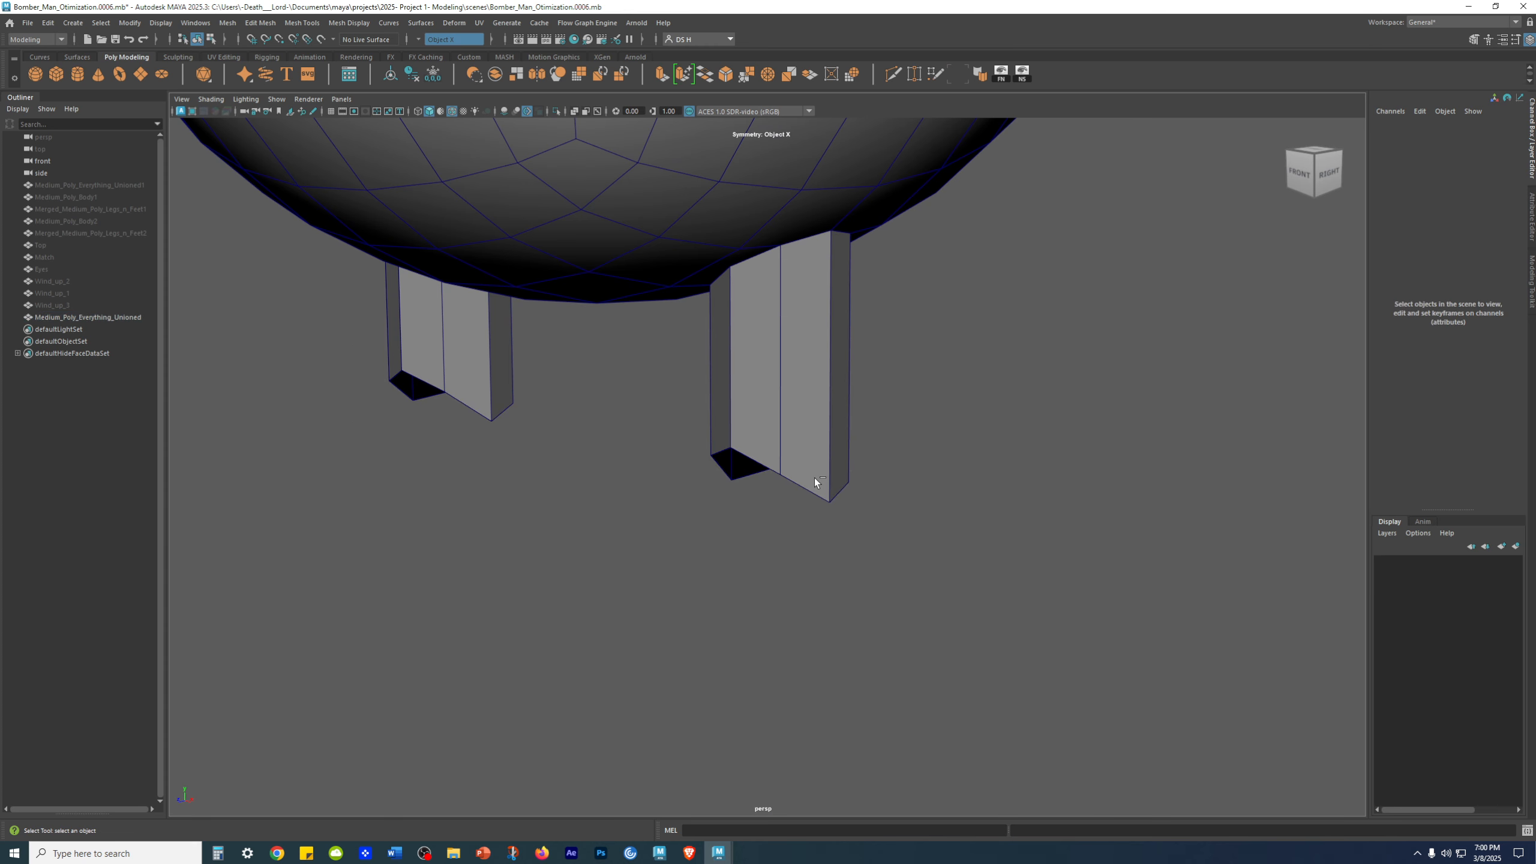
Save the scene incrementally as Bomber_Man_Otimization.0007.mb and view the legs from below
{"action": "key", "text": "ctrl+alt+s"}
{"action": "left_click_drag", "start_coordinate": [765, 469], "coordinate": [819, 264], "text": "alt"}
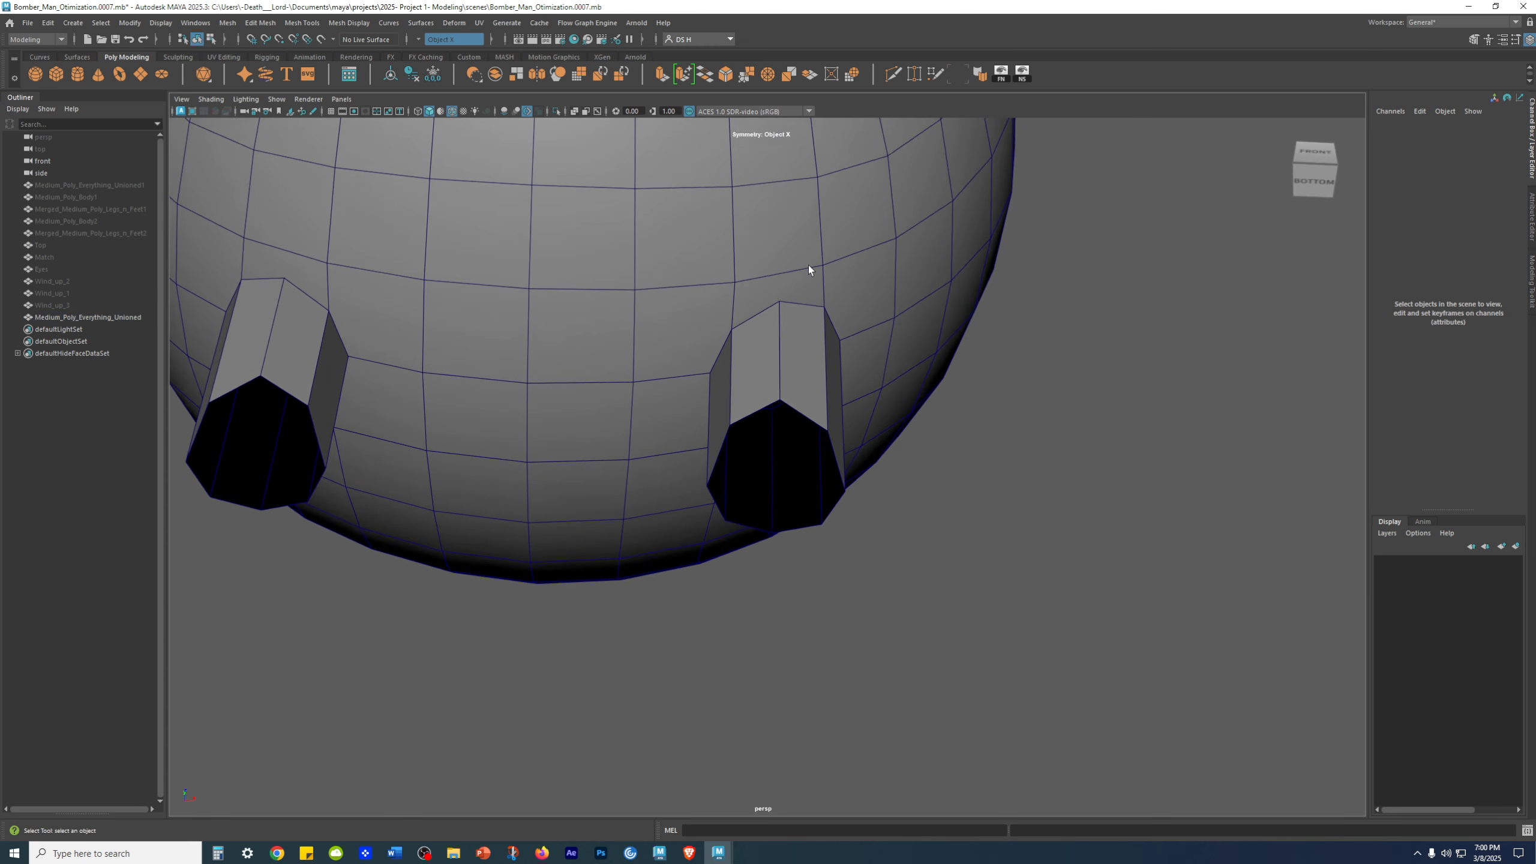
Select the Medium_Poly_Everything_Unioned mesh and delete its construction history
{"action": "middle_click_drag", "start_coordinate": [819, 264], "coordinate": [819, 405], "text": "alt"}
{"action": "right_click_drag", "start_coordinate": [819, 405], "coordinate": [998, 412], "text": "alt"}
{"action": "left_click", "coordinate": [949, 314]}
{"action": "key", "text": "w"}
{"action": "left_click_drag", "start_coordinate": [939, 293], "coordinate": [931, 266], "text": "alt"}
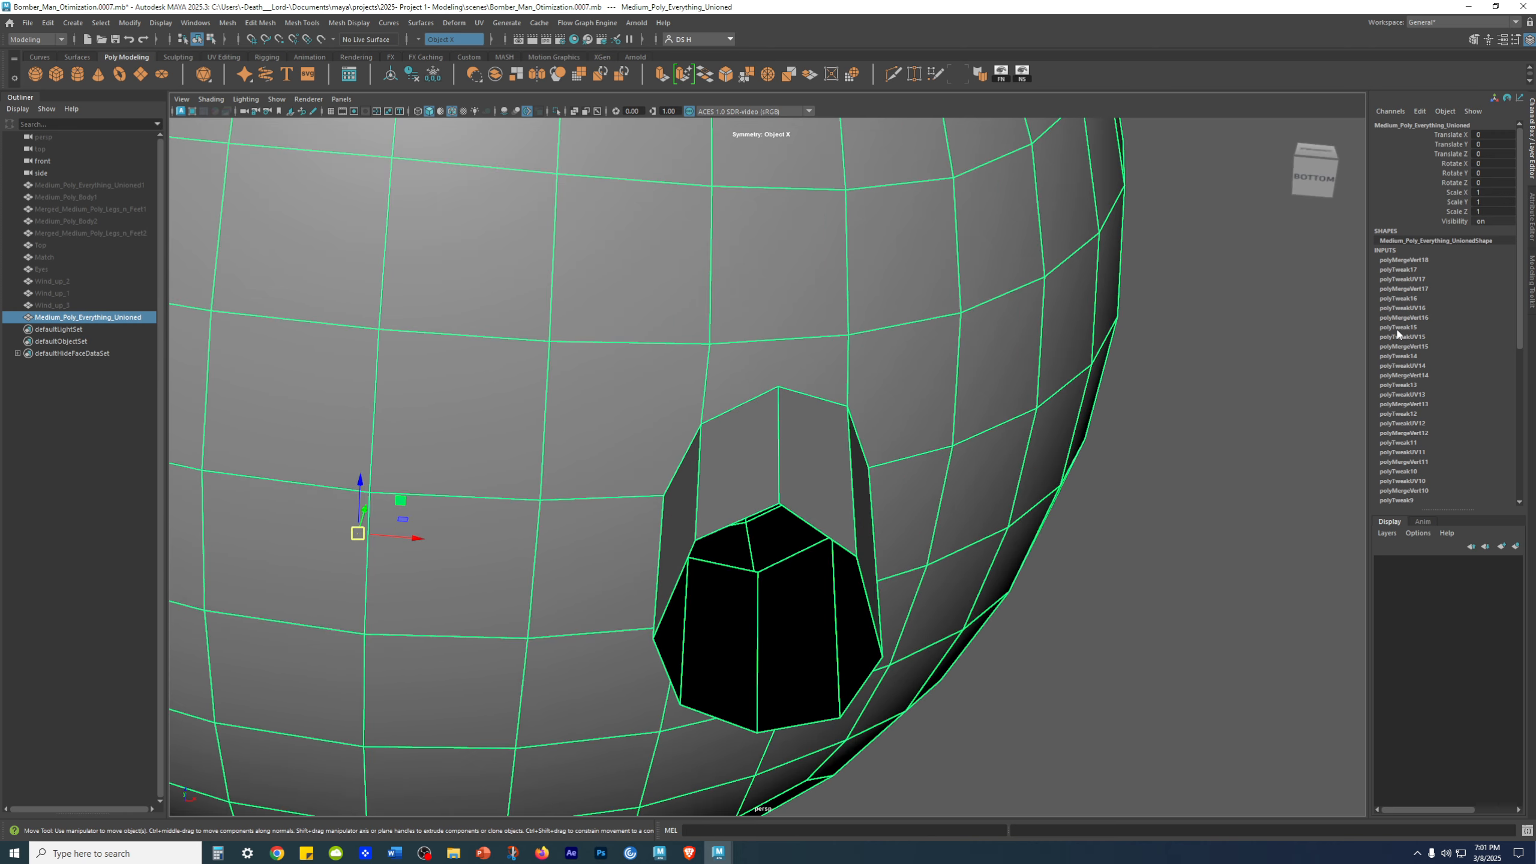
{"action": "left_click", "coordinate": [415, 76]}
{"action": "right_click_drag", "start_coordinate": [1162, 405], "coordinate": [1004, 452], "text": "alt"}
{"action": "left_click", "coordinate": [1001, 451]}
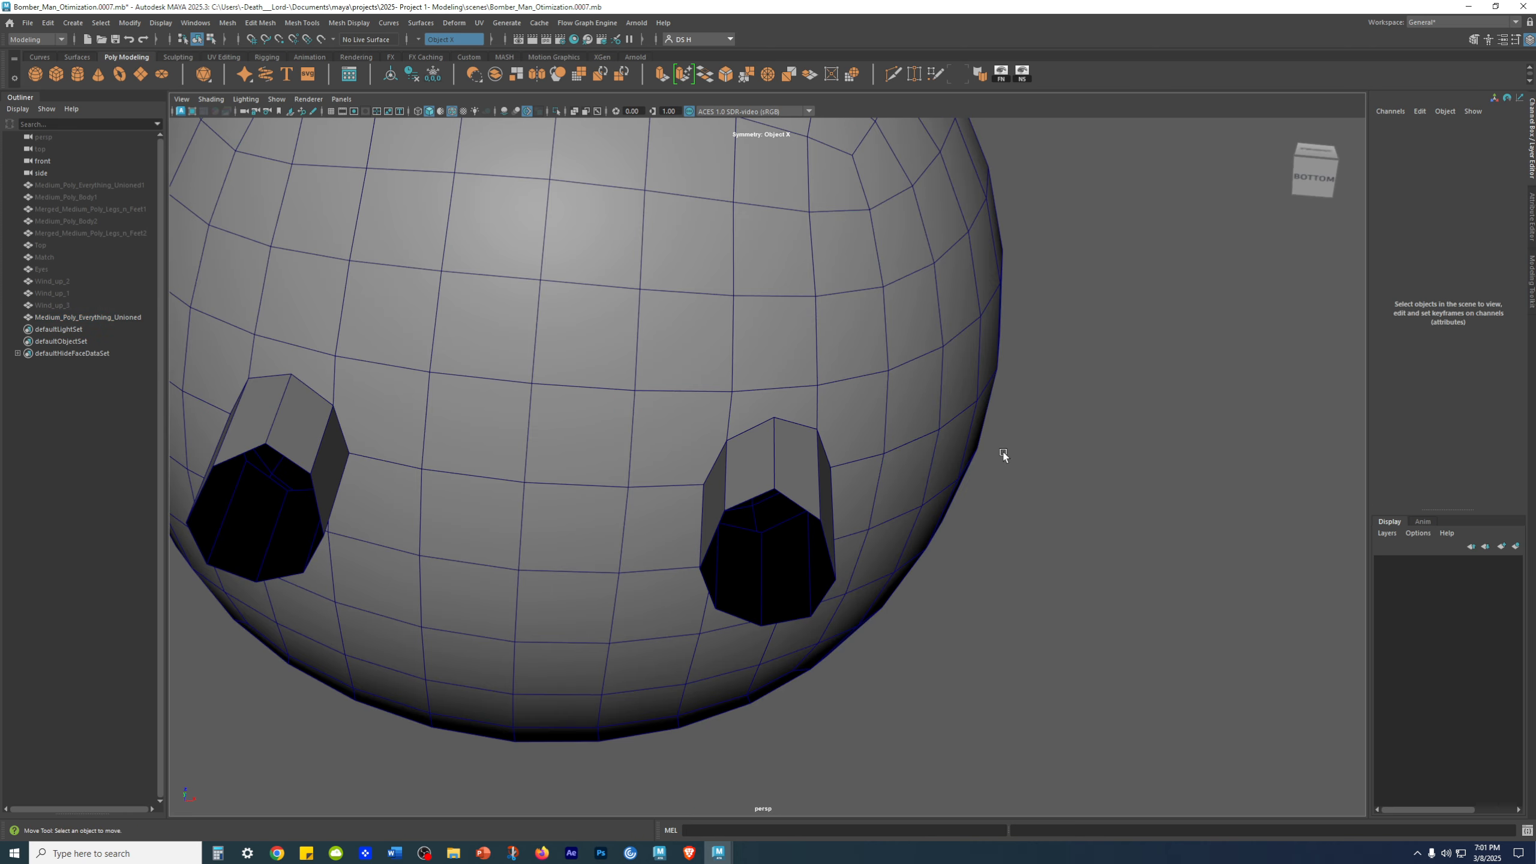
Rename the unioned mesh as Medium_Poly_Everything_Unioned_WIP
{"action": "left_click_drag", "start_coordinate": [786, 248], "coordinate": [772, 322], "text": "alt"}
{"action": "left_click", "coordinate": [768, 319]}
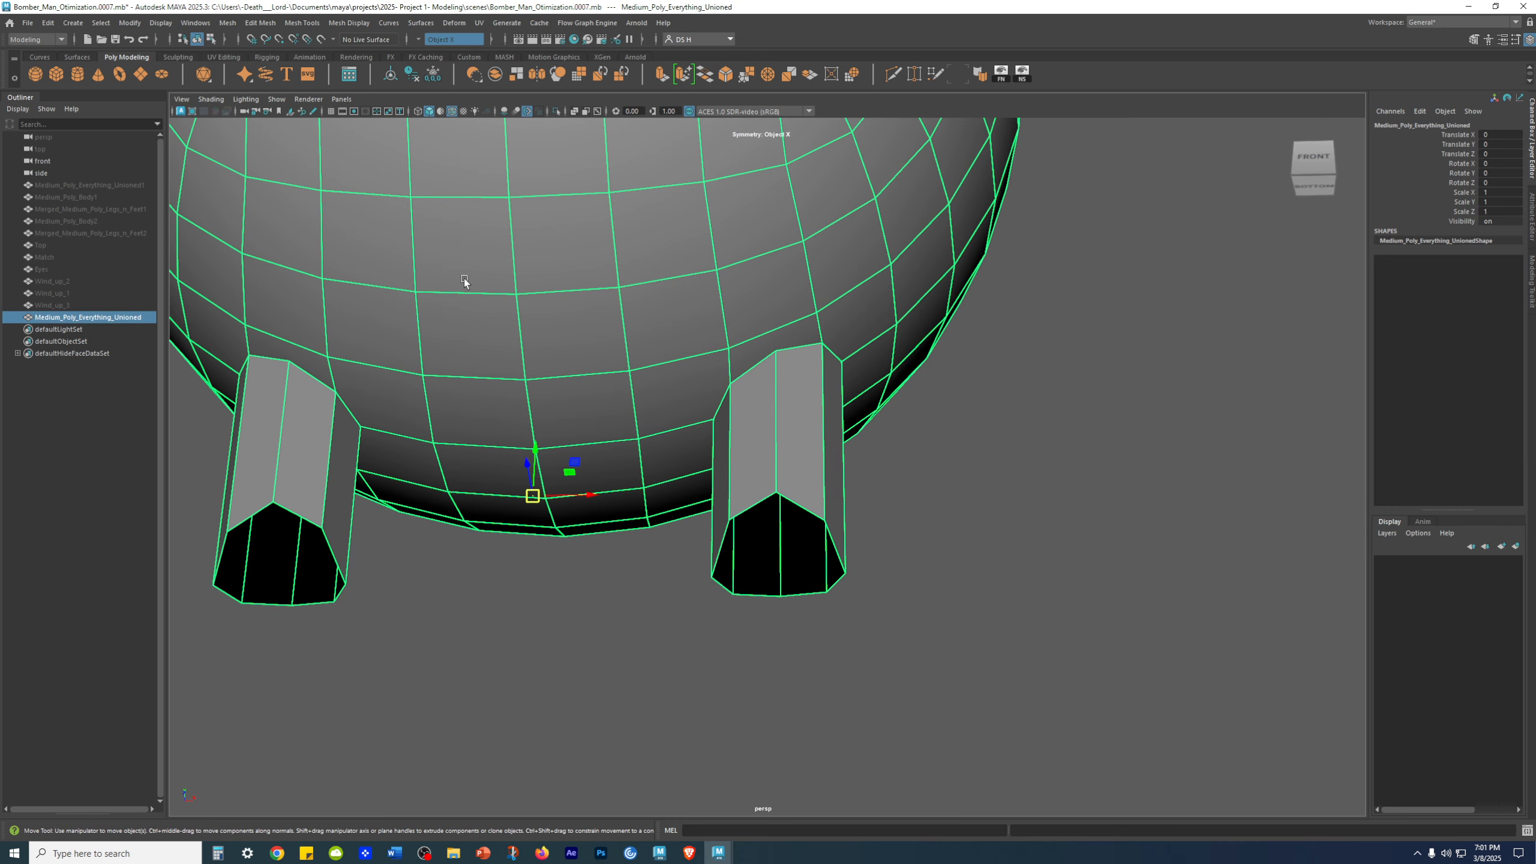
{"action": "double_click", "coordinate": [104, 317]}
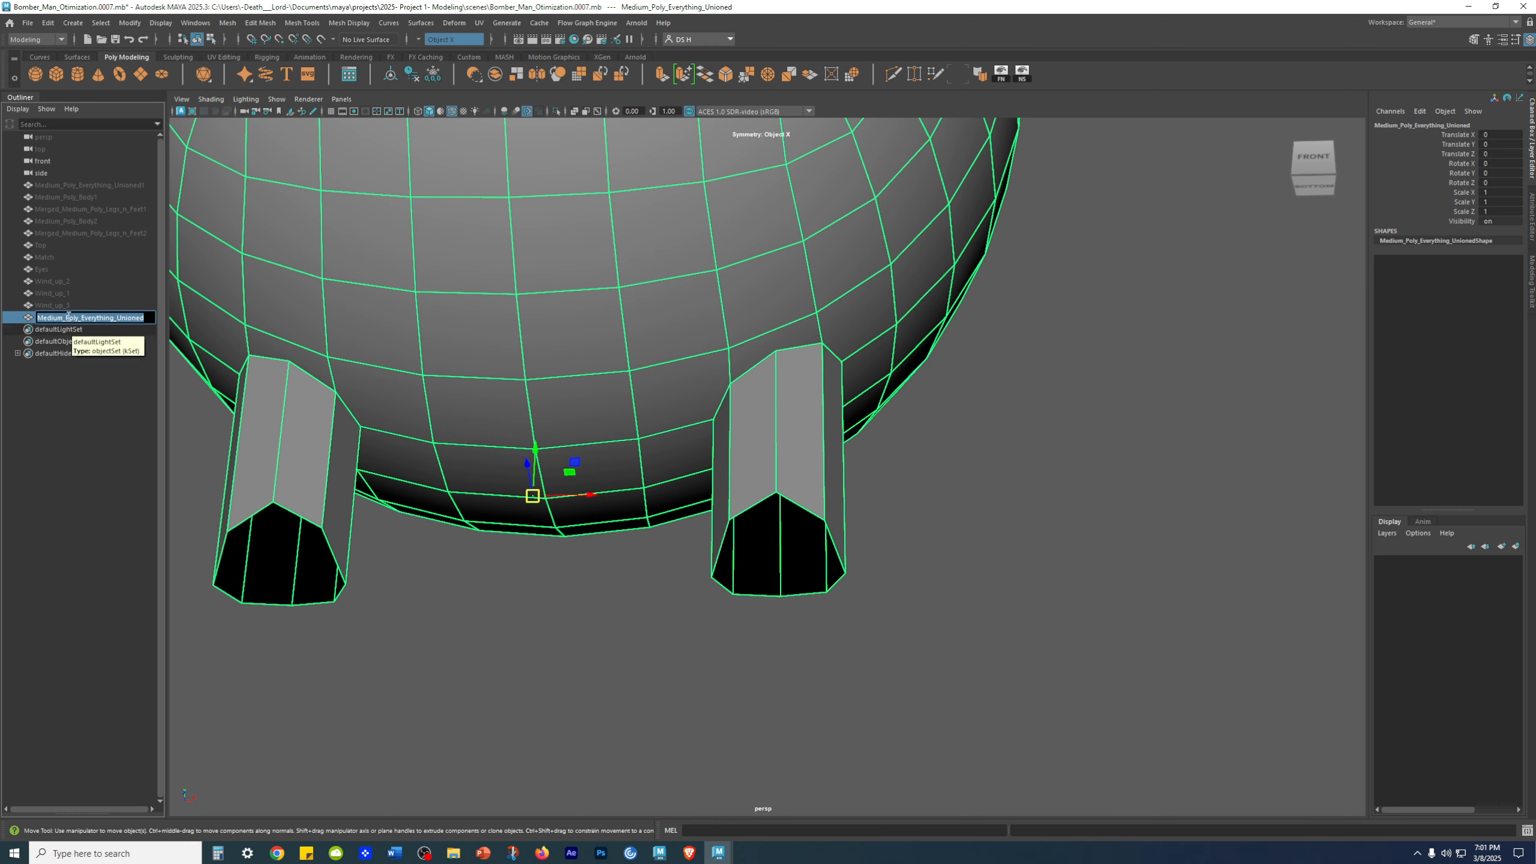
{"action": "left_click", "coordinate": [154, 317]}
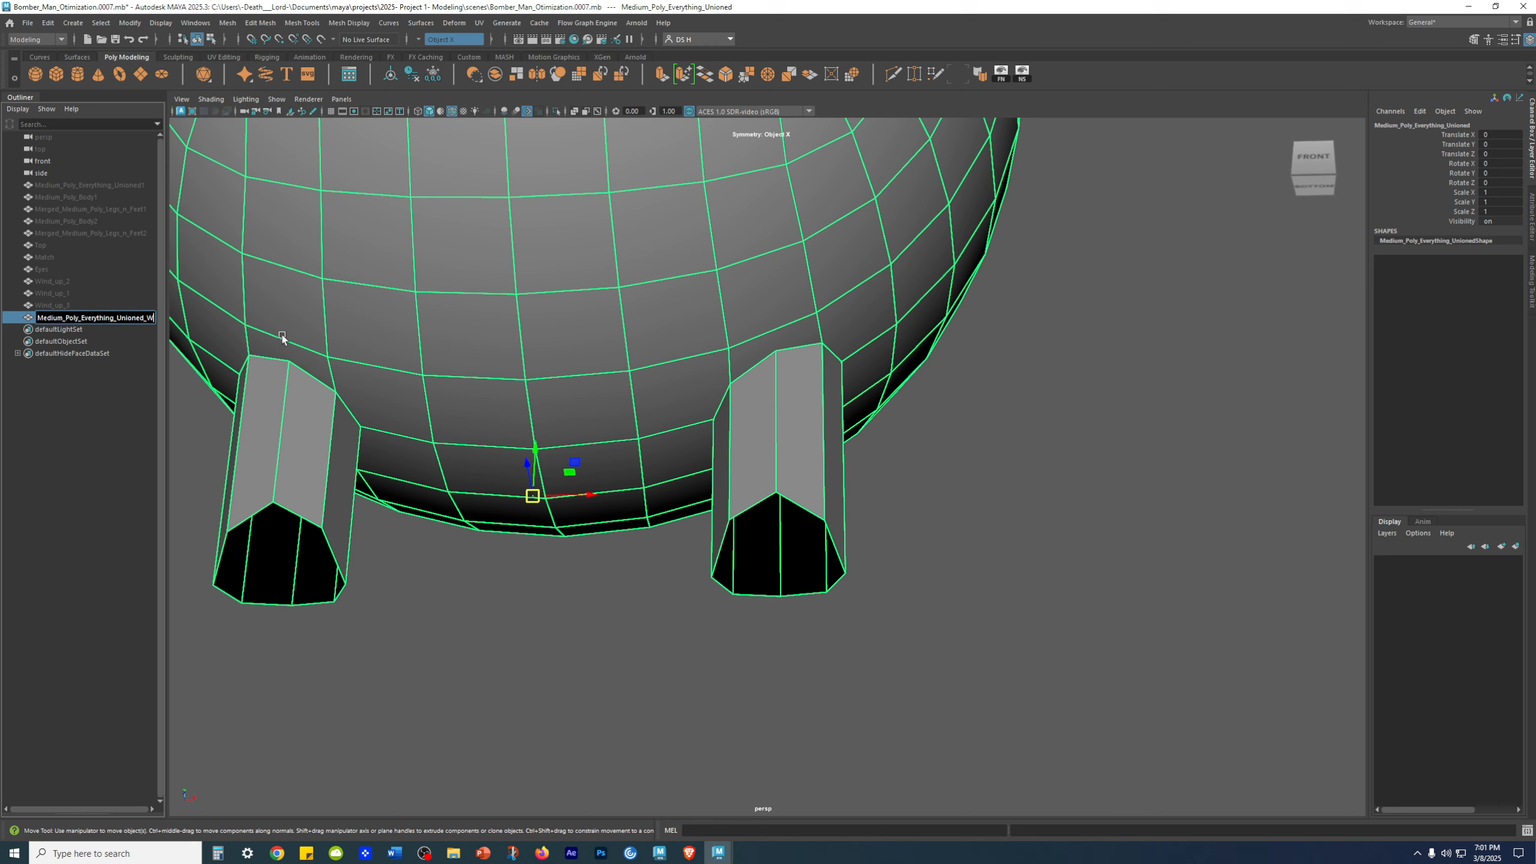
{"action": "type", "text": "_WIP"}
{"action": "key", "text": "Return"}
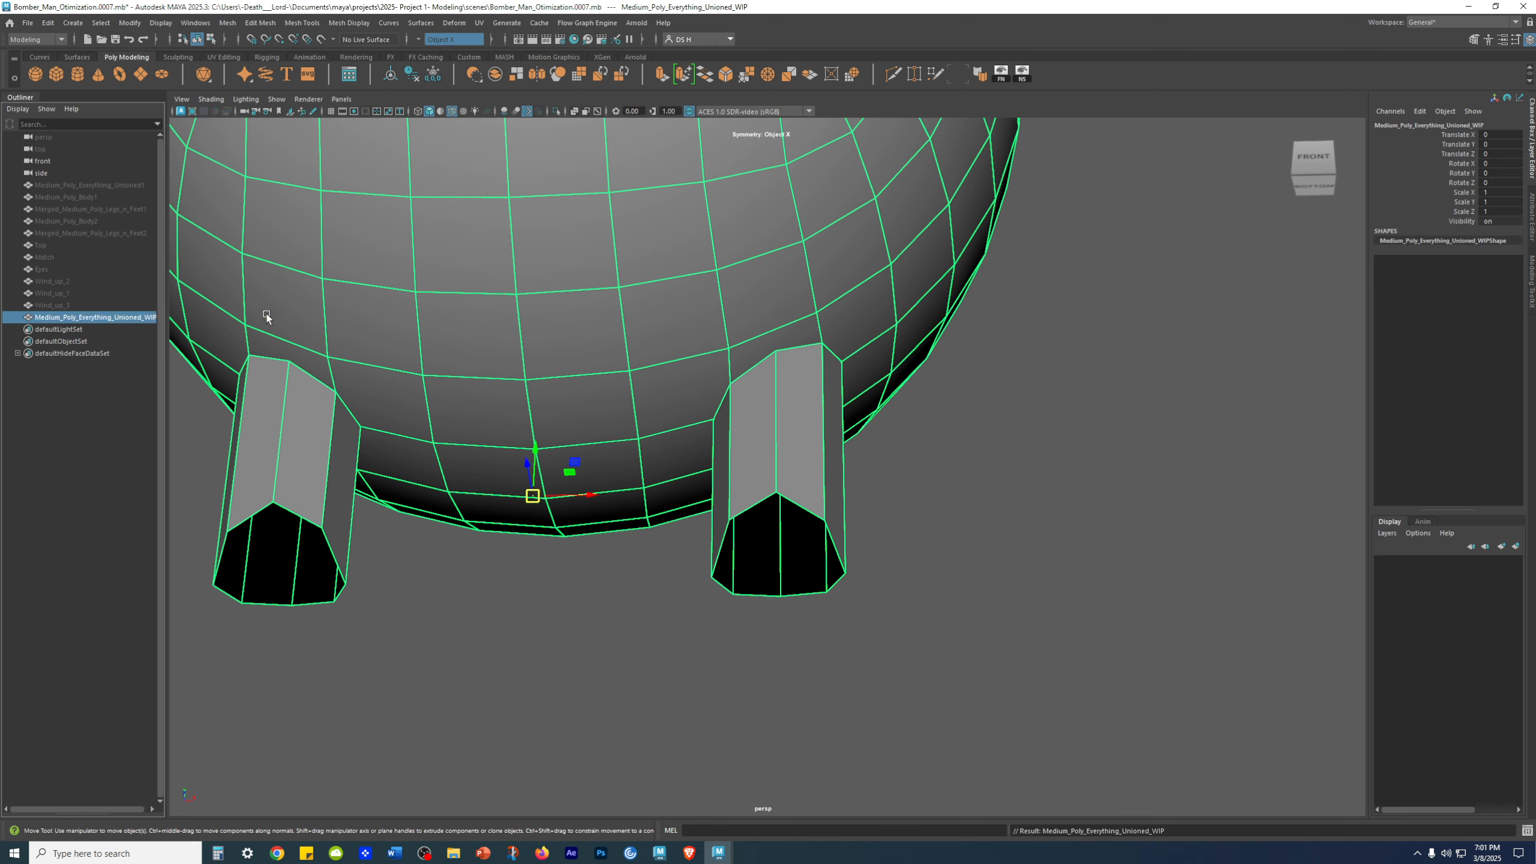
Duplicate Medium_Poly_Everything_Unioned_WIP as a hidden backup and move the copy above the other hidden meshes in the Outliner
{"action": "left_click", "coordinate": [122, 318]}
{"action": "key", "text": "ctrl+d"}
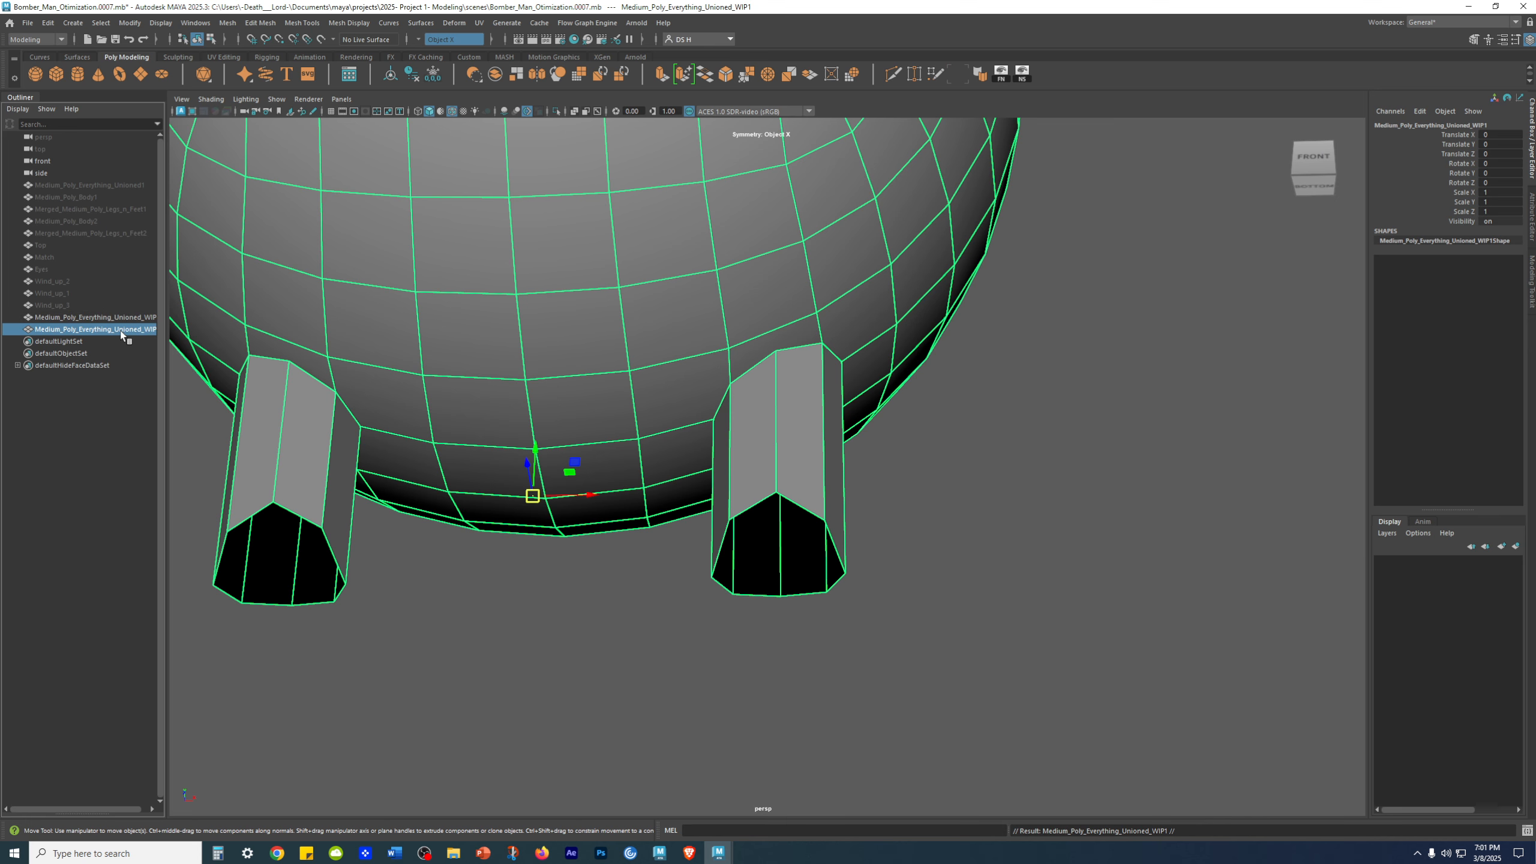
{"action": "key", "text": "ctrl+h"}
{"action": "left_click_drag", "start_coordinate": [117, 322], "coordinate": [100, 180]}
{"action": "left_click", "coordinate": [81, 677]}
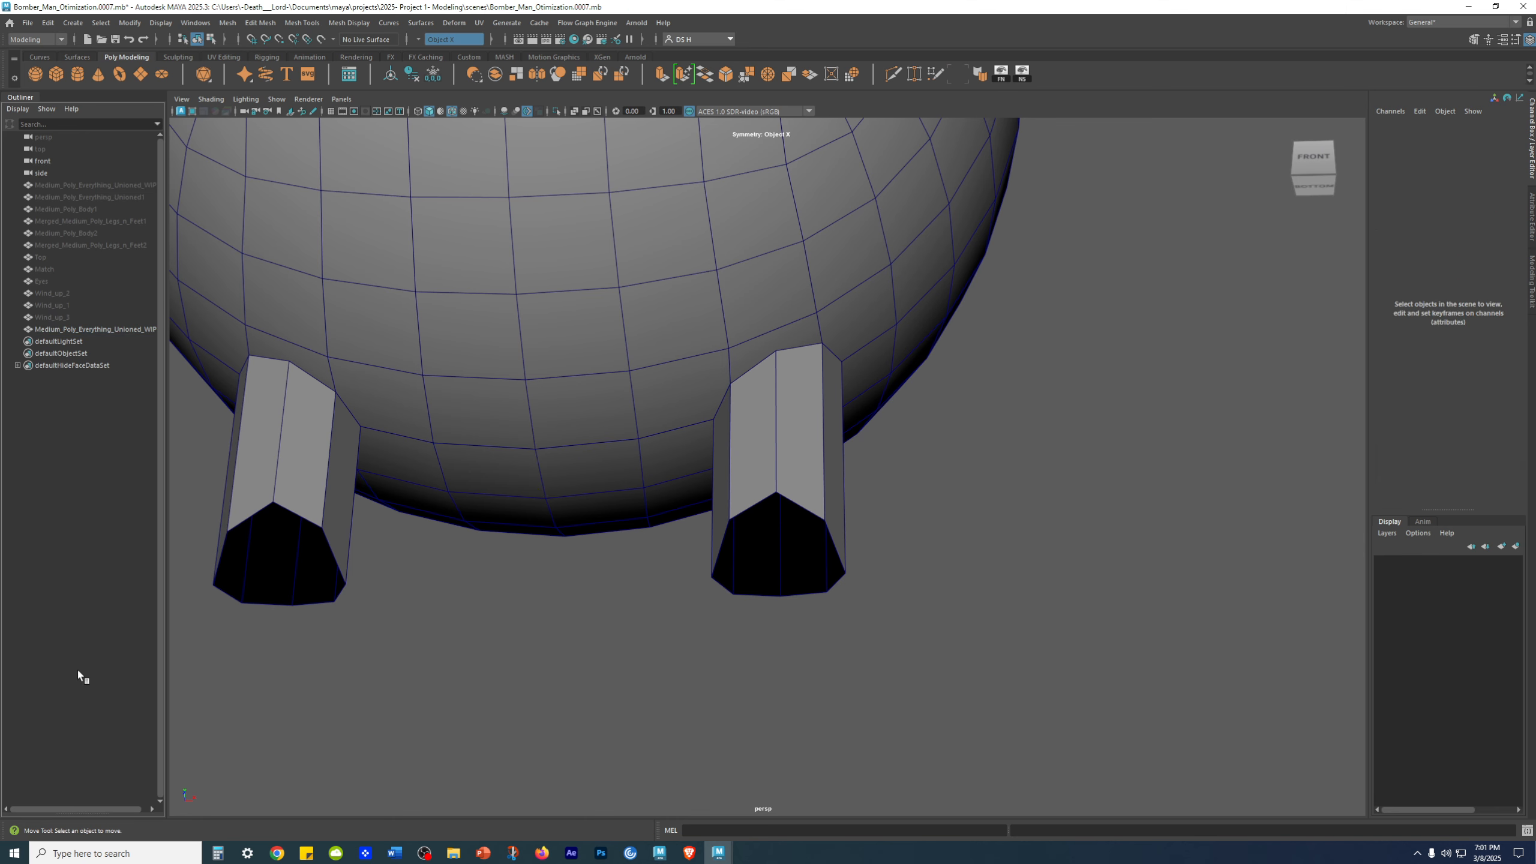
Widen the Outliner to show the full mesh names and save the scene incrementally as Bomber_Man_Otimization.0008.mb
{"action": "left_click", "coordinate": [558, 362]}
{"action": "left_click_drag", "start_coordinate": [825, 497], "coordinate": [820, 511], "text": "alt"}
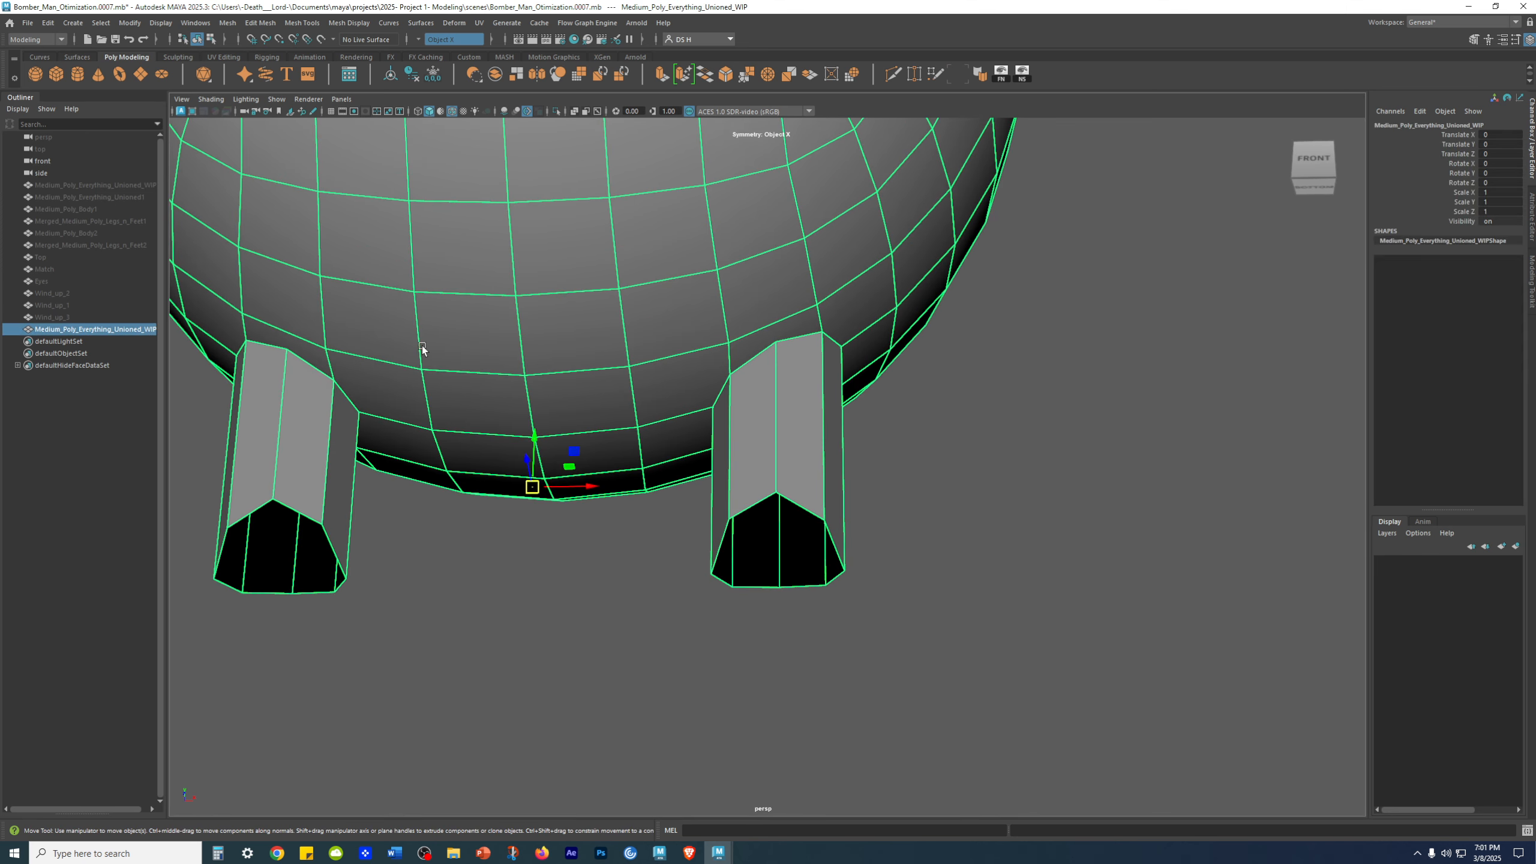
{"action": "mouse_move", "coordinate": [165, 218]}
{"action": "left_mouse_down"}
{"action": "mouse_move", "coordinate": [191, 219]}
{"action": "mouse_move", "coordinate": [178, 217]}
{"action": "left_mouse_up"}
{"action": "left_click_drag", "start_coordinate": [1021, 403], "coordinate": [893, 352], "text": "alt"}
{"action": "right_click_drag", "start_coordinate": [892, 353], "coordinate": [1188, 501], "text": "alt"}
{"action": "left_click", "coordinate": [1188, 501]}
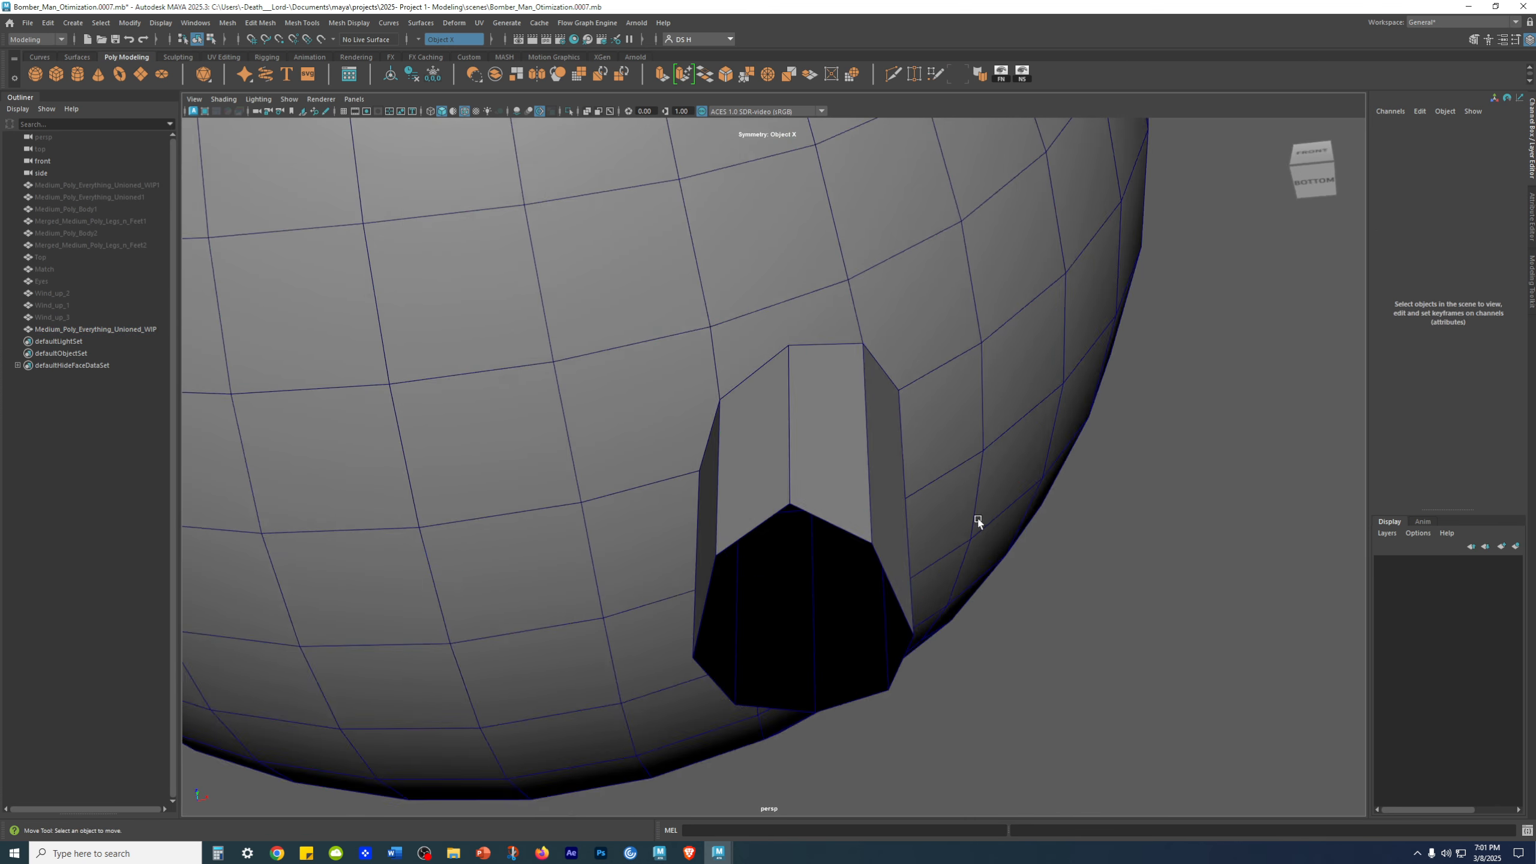
{"action": "key", "text": "ctrl+alt+s"}
Multi-Cut the body face beside the leg joint, from the inner body edge through a point offset from the joint to the leg's front corner
{"action": "right_click_drag", "start_coordinate": [946, 483], "coordinate": [903, 252], "text": "alt"}
{"action": "left_click", "coordinate": [918, 258]}
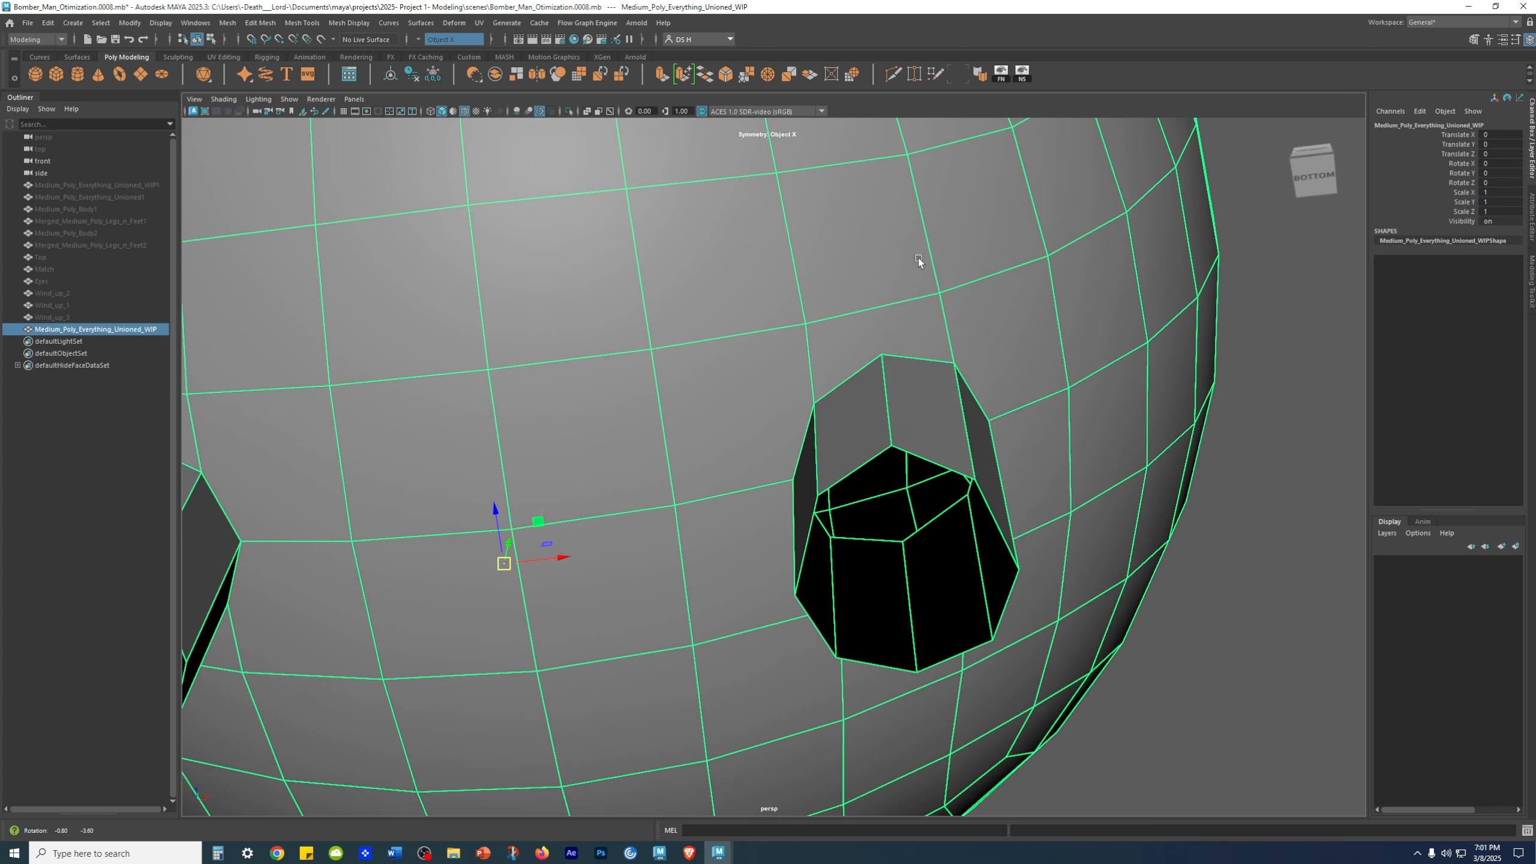
{"action": "right_click", "coordinate": [952, 240], "text": "shift"}
{"action": "left_click", "coordinate": [906, 258]}
{"action": "left_click_drag", "start_coordinate": [953, 308], "coordinate": [900, 363], "text": "alt"}
{"action": "right_click_drag", "start_coordinate": [896, 361], "coordinate": [1006, 433], "text": "alt"}
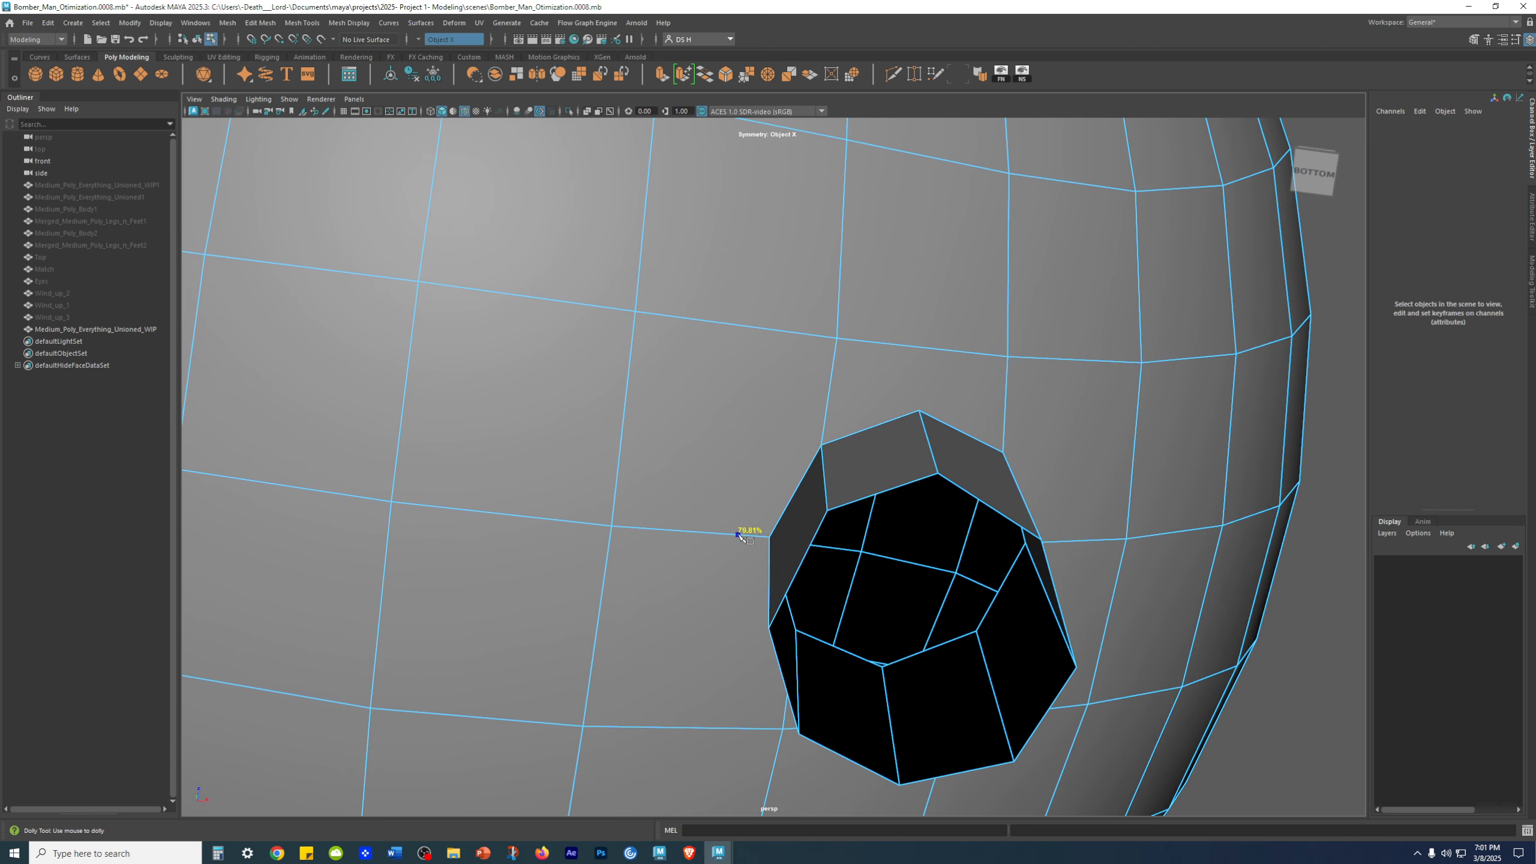
{"action": "left_click_drag", "start_coordinate": [738, 536], "coordinate": [735, 563], "text": "alt"}
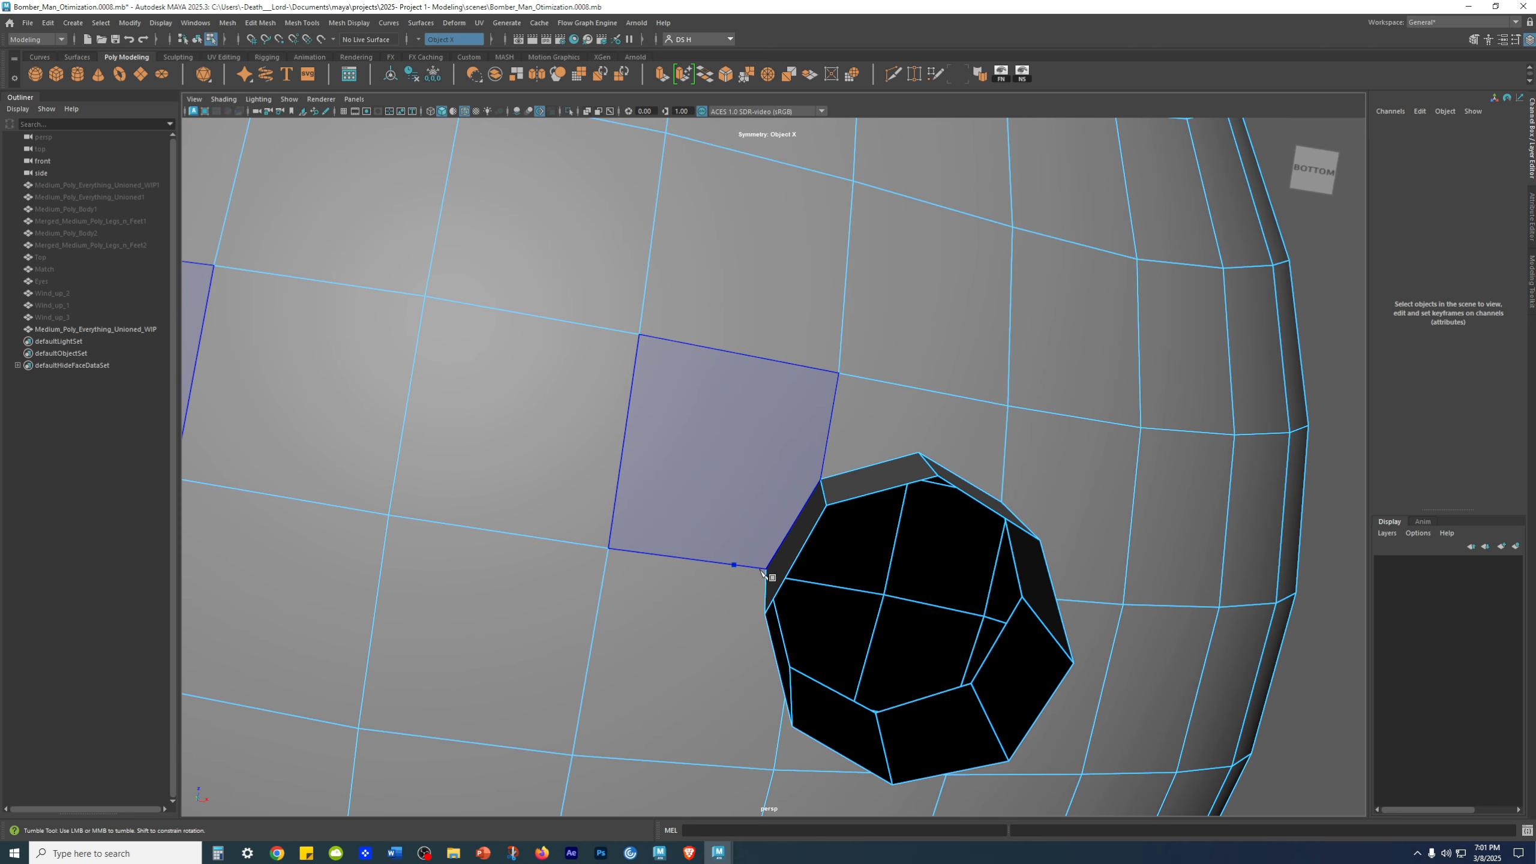
{"action": "right_click_drag", "start_coordinate": [733, 567], "coordinate": [1064, 723], "text": "alt"}
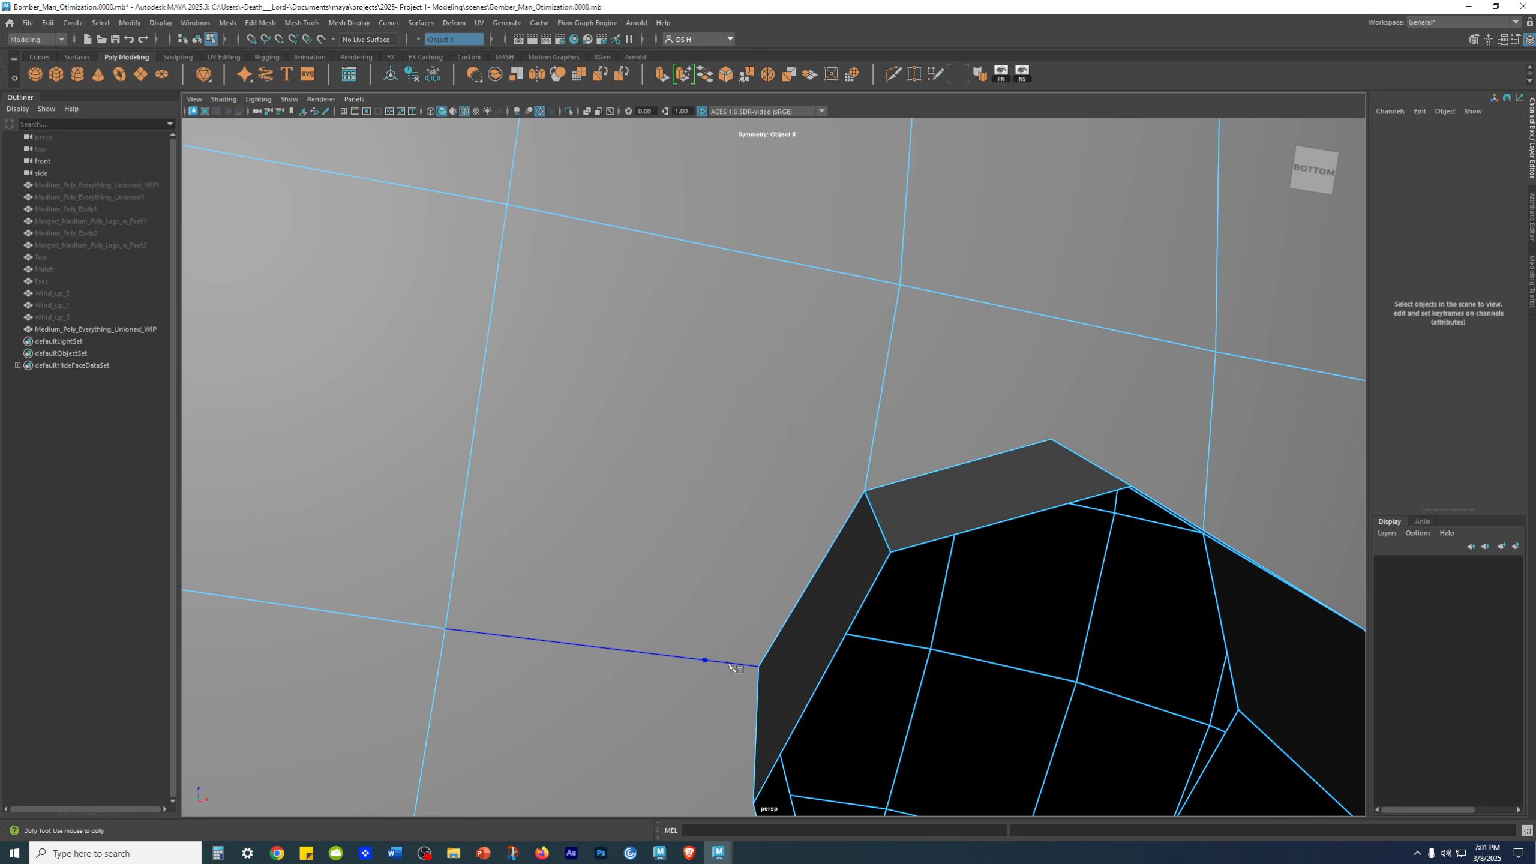
{"action": "left_click_drag", "start_coordinate": [702, 662], "coordinate": [621, 503], "text": "alt"}
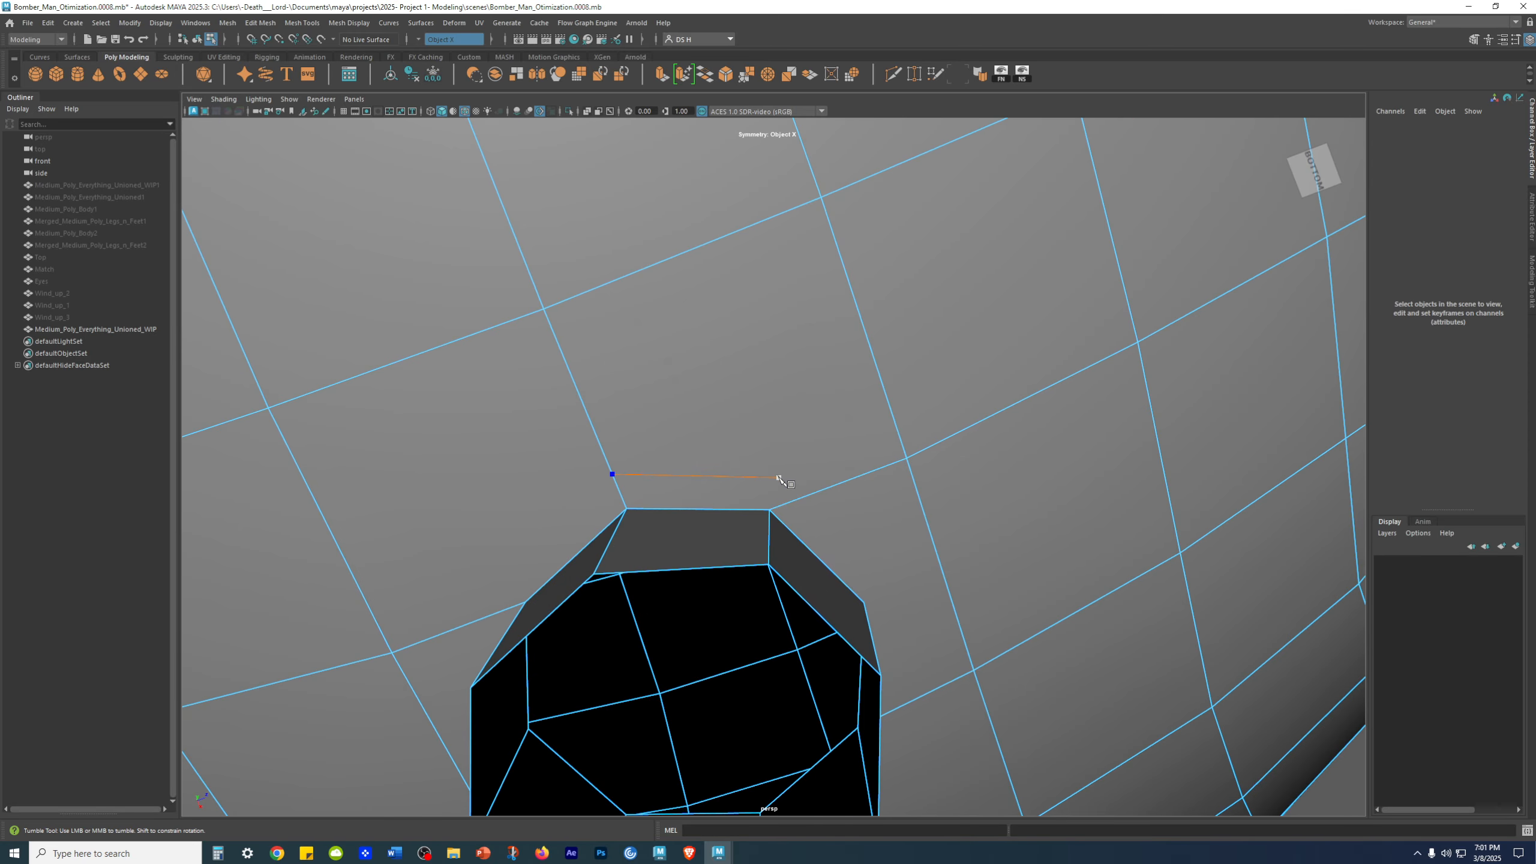
{"action": "mouse_move", "coordinate": [778, 476]}
{"action": "left_mouse_down", "text": "alt"}
{"action": "mouse_move", "coordinate": [925, 500]}
{"action": "mouse_move", "coordinate": [786, 505]}
{"action": "mouse_move", "coordinate": [802, 460]}
{"action": "left_mouse_up", "text": "alt"}
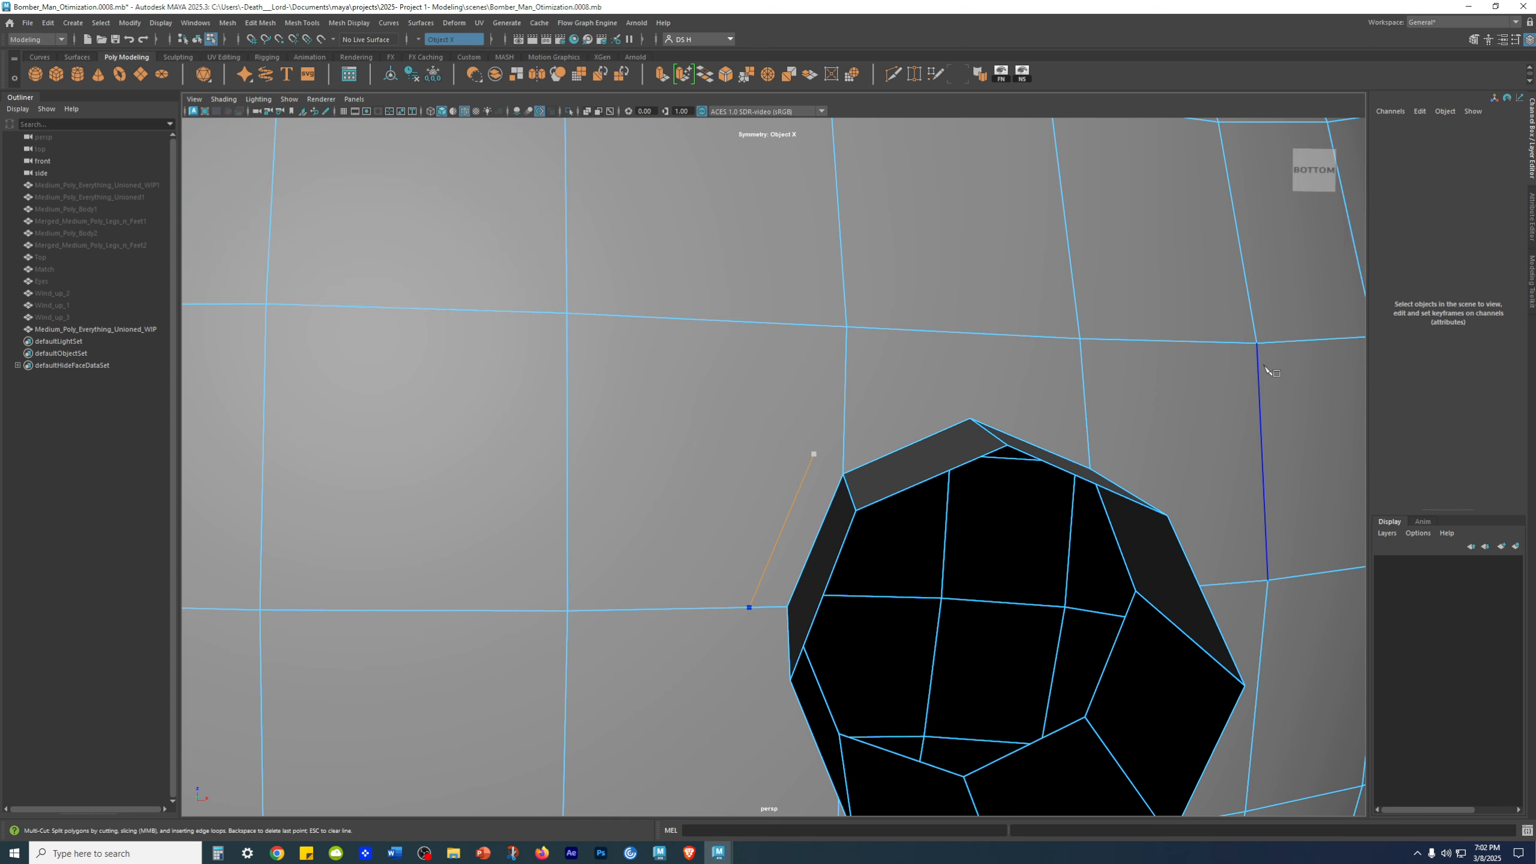
{"action": "left_click_drag", "start_coordinate": [813, 449], "coordinate": [809, 357], "text": "alt"}
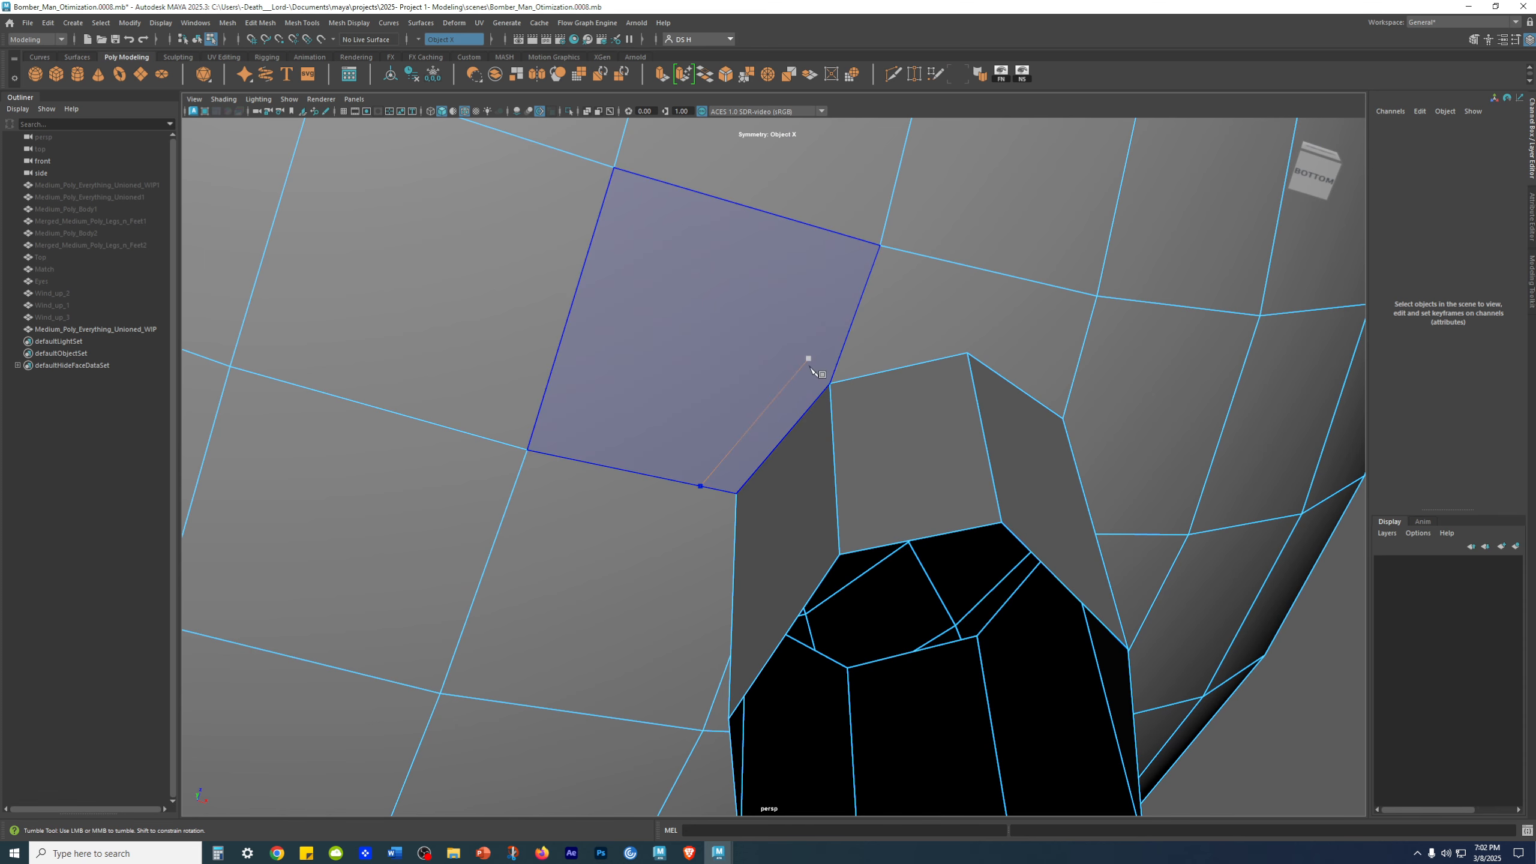
{"action": "left_click", "coordinate": [854, 315]}
{"action": "key", "text": "Return"}
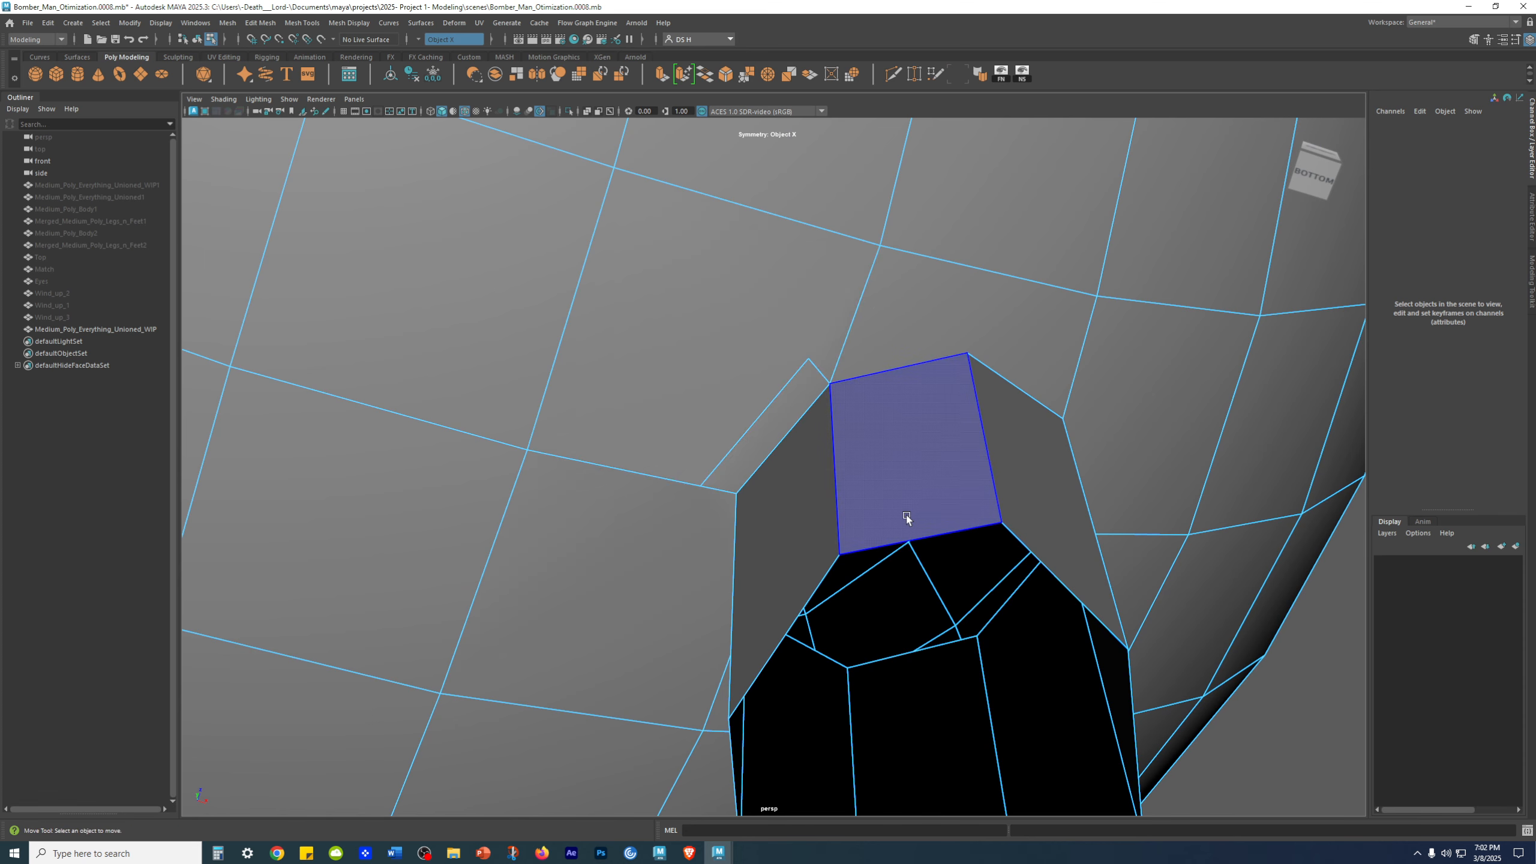
Continue the Multi-Cut outward from the first cut's offset point, past the next leg corner, to the body edge at the leg's outer middle
{"action": "mouse_move", "coordinate": [906, 515]}
{"action": "left_mouse_down", "text": "alt"}
{"action": "mouse_move", "coordinate": [1030, 493]}
{"action": "mouse_move", "coordinate": [918, 497]}
{"action": "left_mouse_up", "text": "alt"}
{"action": "left_click", "coordinate": [841, 423]}
{"action": "middle_click_drag", "start_coordinate": [890, 370], "coordinate": [706, 430], "text": "alt"}
{"action": "left_click_drag", "start_coordinate": [706, 431], "coordinate": [739, 432], "text": "alt"}
{"action": "middle_click_drag", "start_coordinate": [711, 324], "coordinate": [708, 368], "text": "alt"}
{"action": "right_click_drag", "start_coordinate": [708, 367], "coordinate": [802, 403], "text": "alt"}
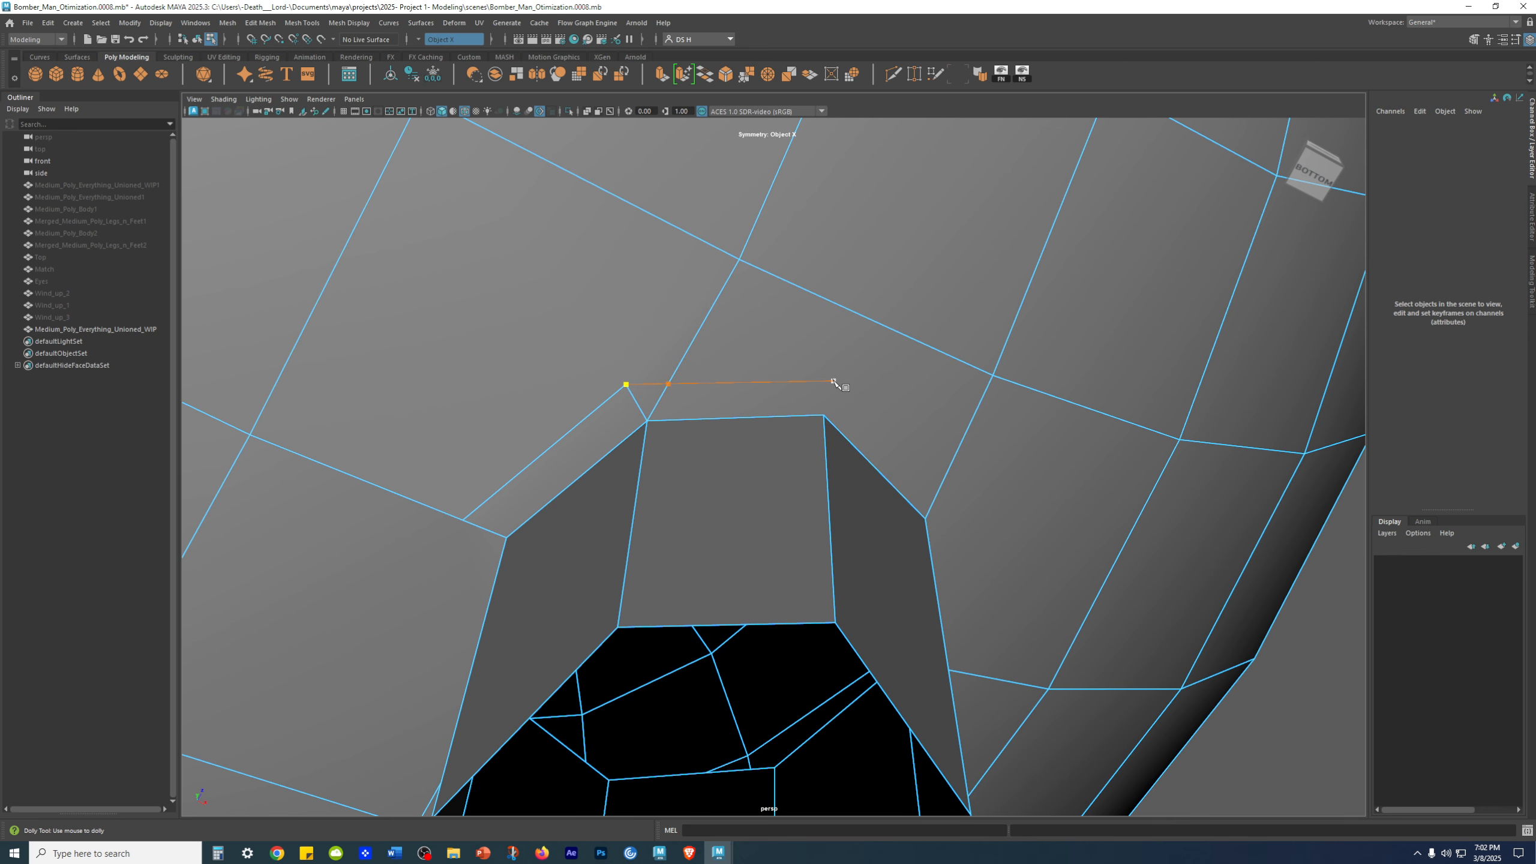
{"action": "left_click_drag", "start_coordinate": [862, 424], "coordinate": [897, 403], "text": "alt"}
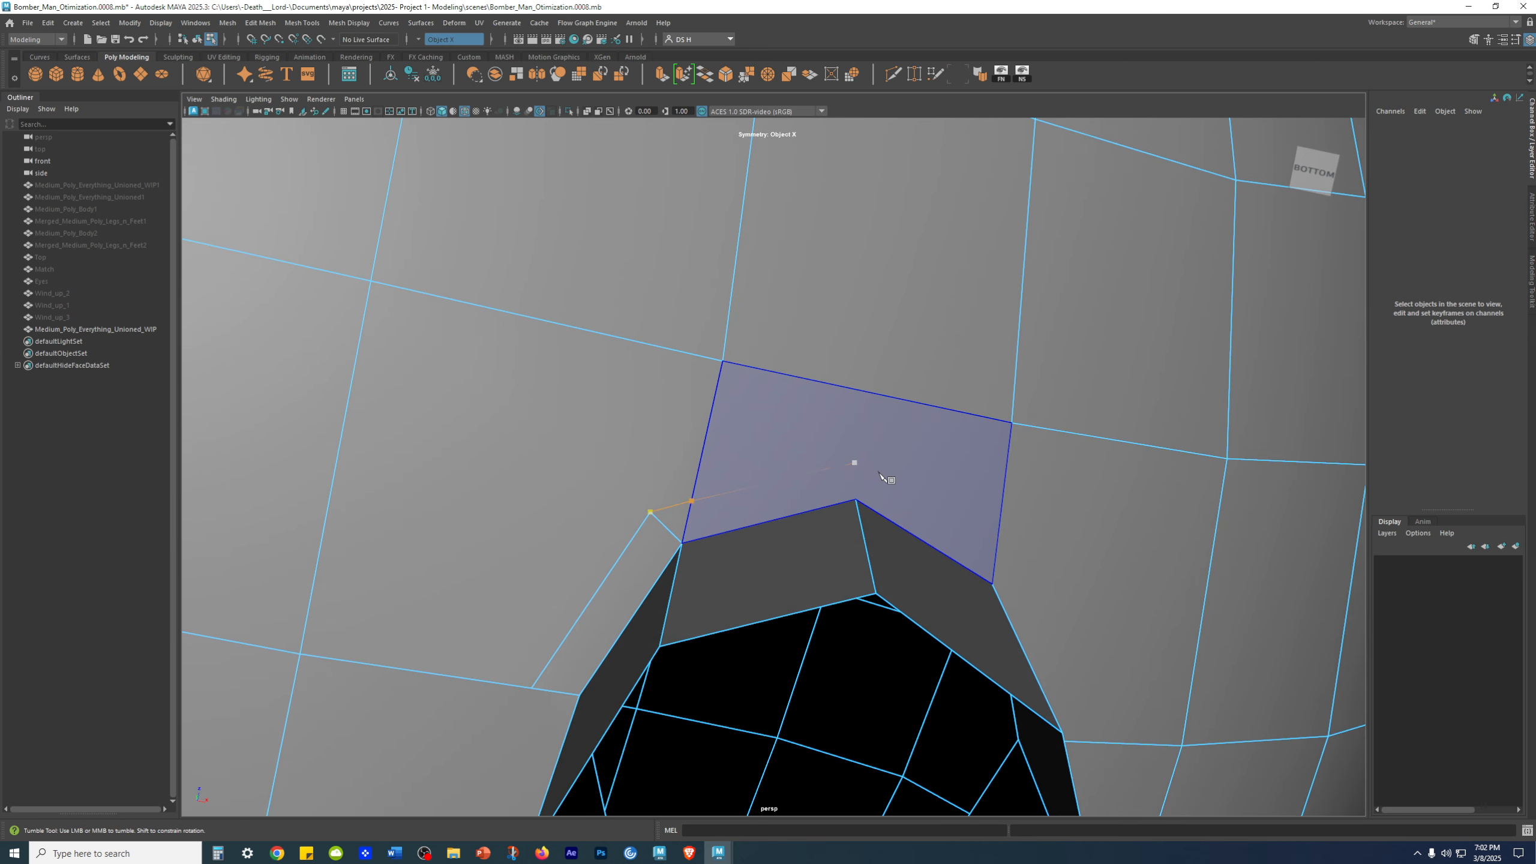
{"action": "left_click_drag", "start_coordinate": [844, 465], "coordinate": [864, 454], "text": "alt"}
{"action": "middle_click_drag", "start_coordinate": [863, 453], "coordinate": [764, 381], "text": "alt"}
{"action": "left_click_drag", "start_coordinate": [984, 602], "coordinate": [1039, 612], "text": "alt"}
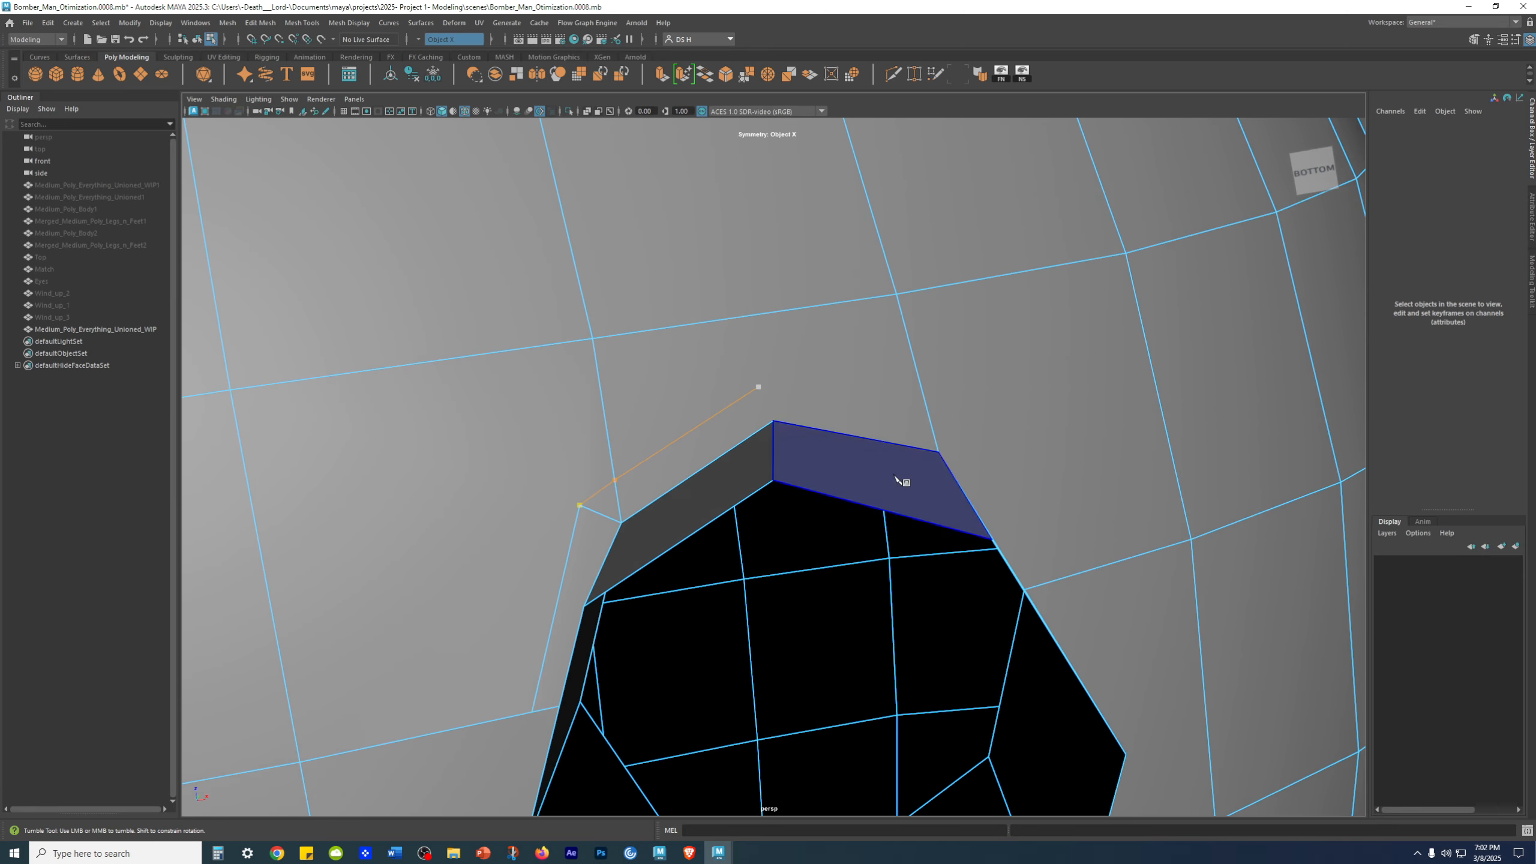
{"action": "left_click", "coordinate": [769, 381]}
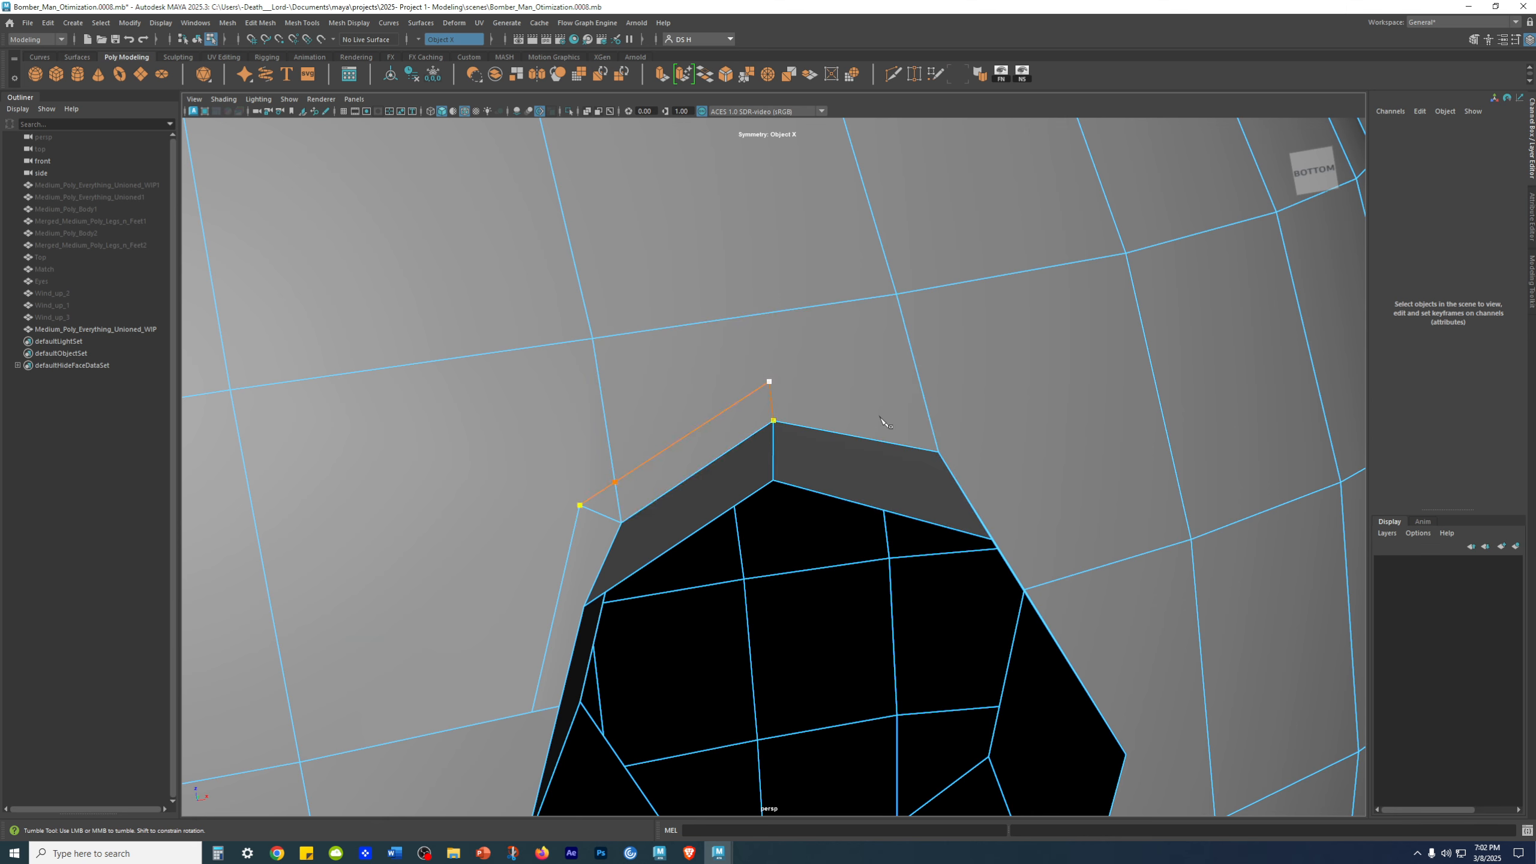
{"action": "mouse_move", "coordinate": [886, 402]}
{"action": "left_mouse_down", "text": "alt"}
{"action": "mouse_move", "coordinate": [919, 363]}
{"action": "mouse_move", "coordinate": [970, 360]}
{"action": "mouse_move", "coordinate": [884, 427]}
{"action": "left_mouse_up", "text": "alt"}
{"action": "key", "text": "w"}
Select the vertical edge loop running down the outer middle of the body and leg on the character's first side
{"action": "left_click_drag", "start_coordinate": [715, 361], "coordinate": [786, 308], "text": "alt"}
{"action": "left_click_drag", "start_coordinate": [691, 237], "coordinate": [679, 401], "text": "alt"}
{"action": "left_click", "coordinate": [679, 401]}
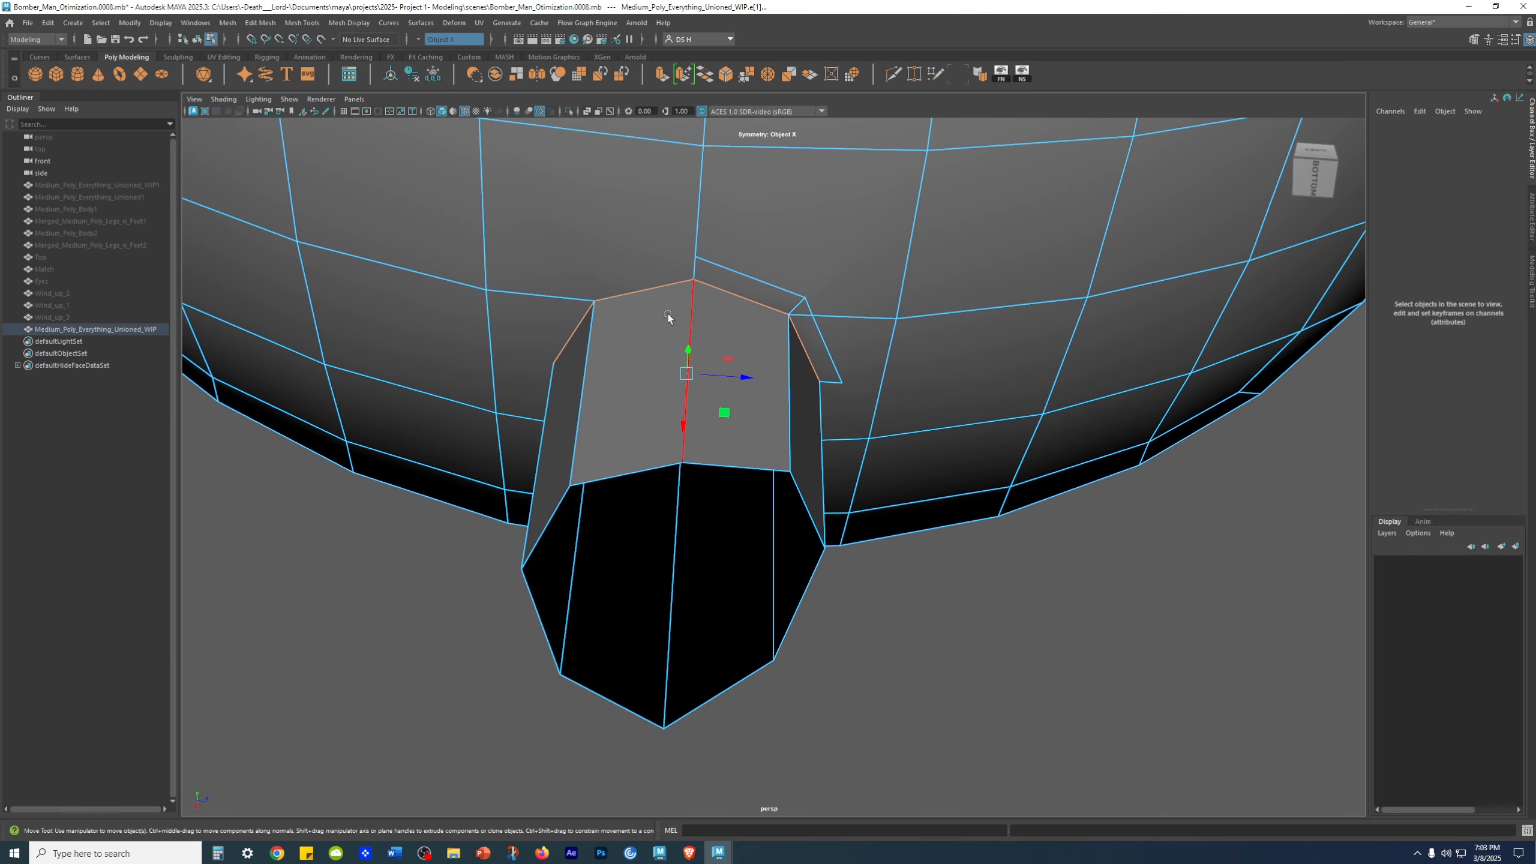
{"action": "left_click", "coordinate": [700, 301]}
{"action": "right_click_drag", "start_coordinate": [1128, 333], "coordinate": [747, 294], "text": "alt"}
{"action": "double_click", "coordinate": [728, 283], "text": "shift"}
{"action": "left_click_drag", "start_coordinate": [943, 459], "coordinate": [963, 347], "text": "alt"}
{"action": "key", "text": "q"}
{"action": "left_click_drag", "start_coordinate": [727, 317], "coordinate": [742, 240], "text": "alt"}
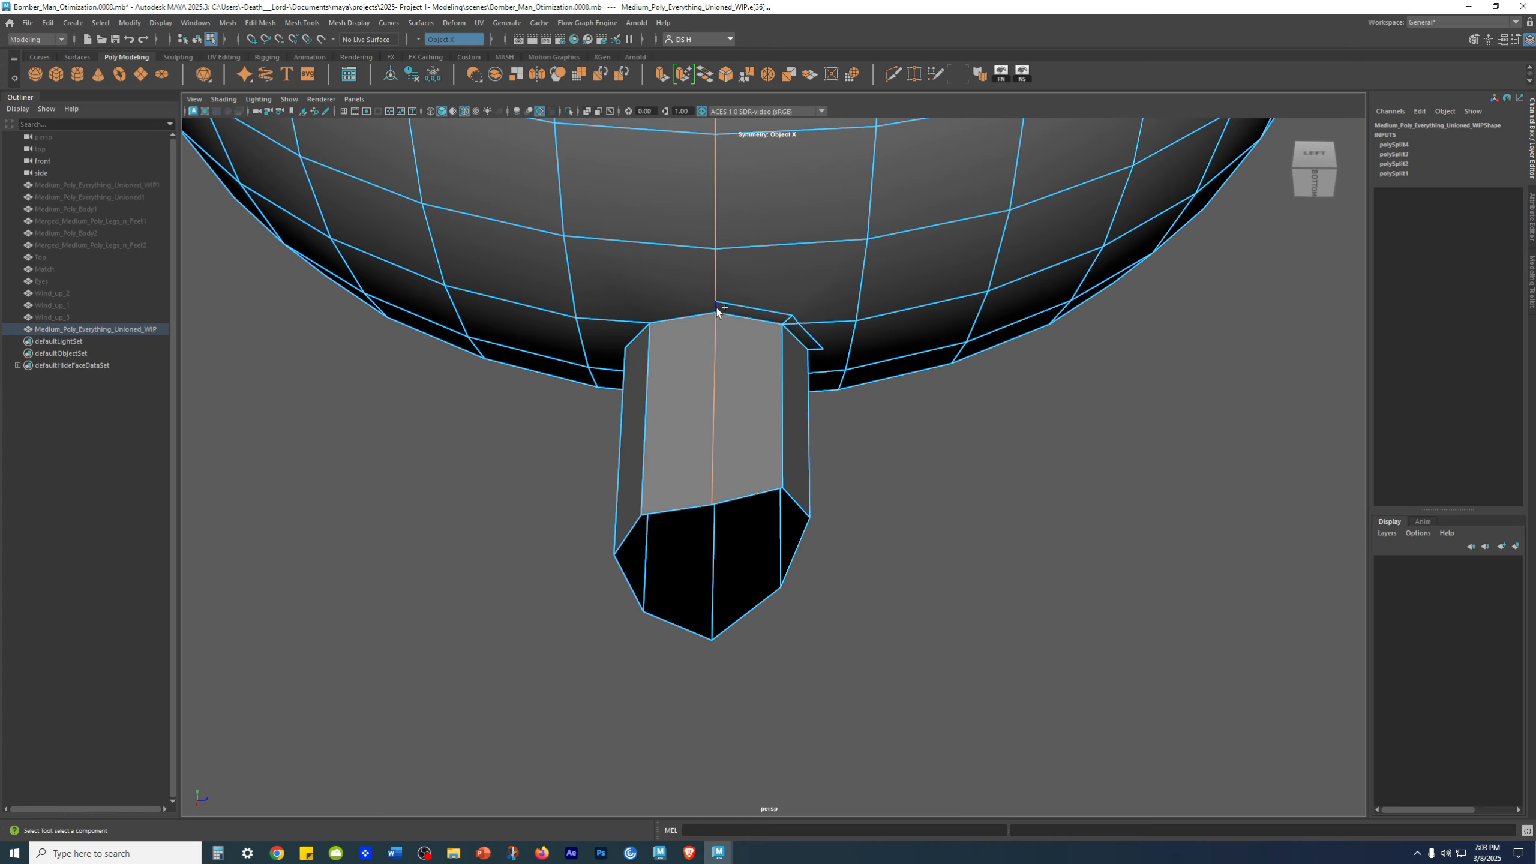
Add the matching vertical edge loop down the outer middle of the opposite leg and body to the selection
{"action": "left_click_drag", "start_coordinate": [714, 380], "coordinate": [908, 384], "text": "alt"}
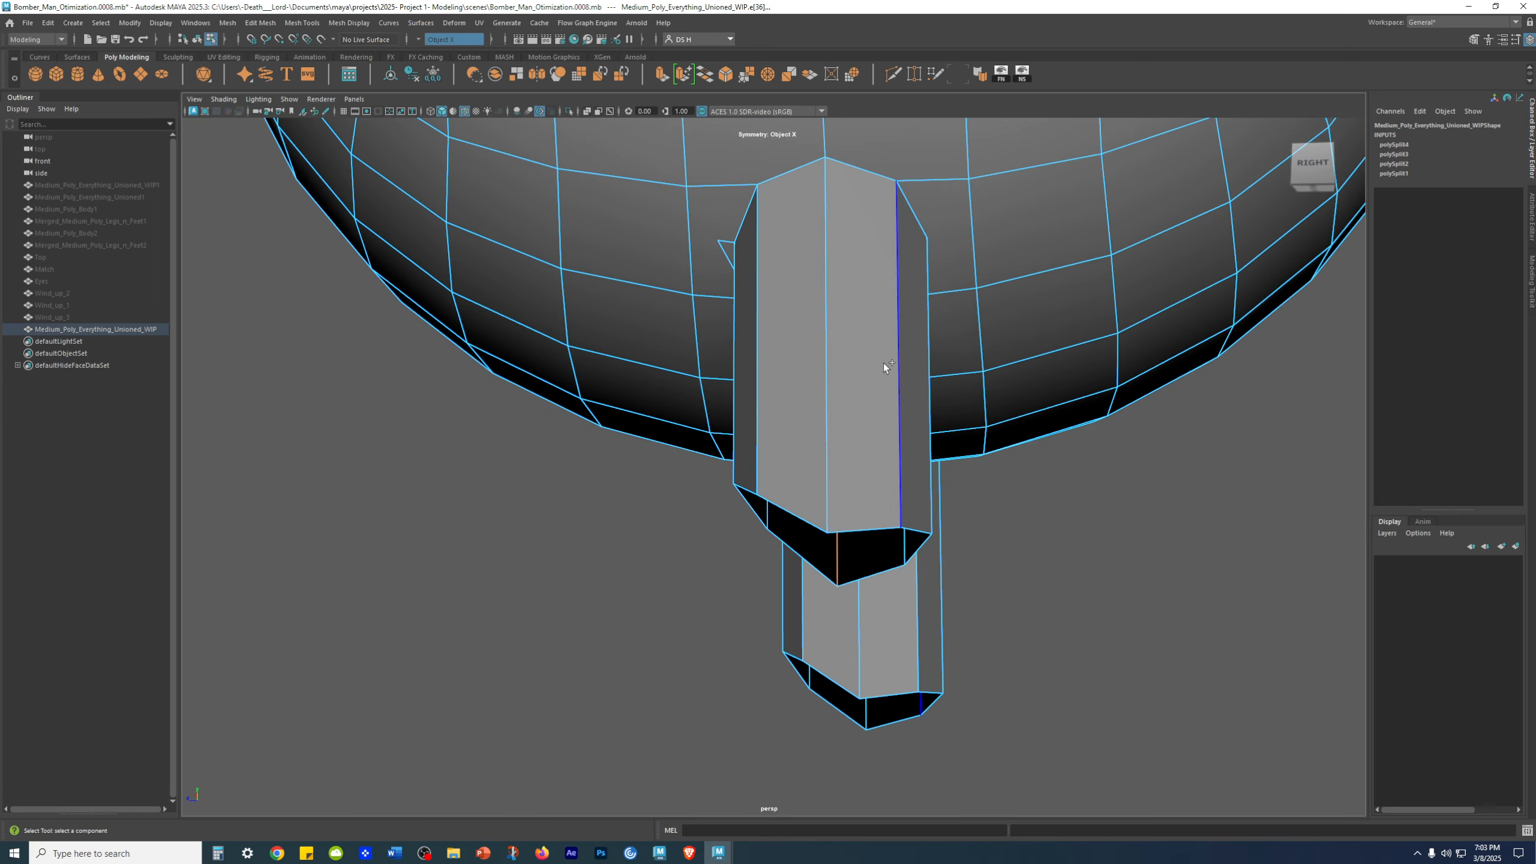
{"action": "left_click", "coordinate": [830, 333], "text": "shift"}
{"action": "right_click_drag", "start_coordinate": [949, 336], "coordinate": [813, 327], "text": "alt"}
{"action": "double_click", "coordinate": [807, 237], "text": "shift"}
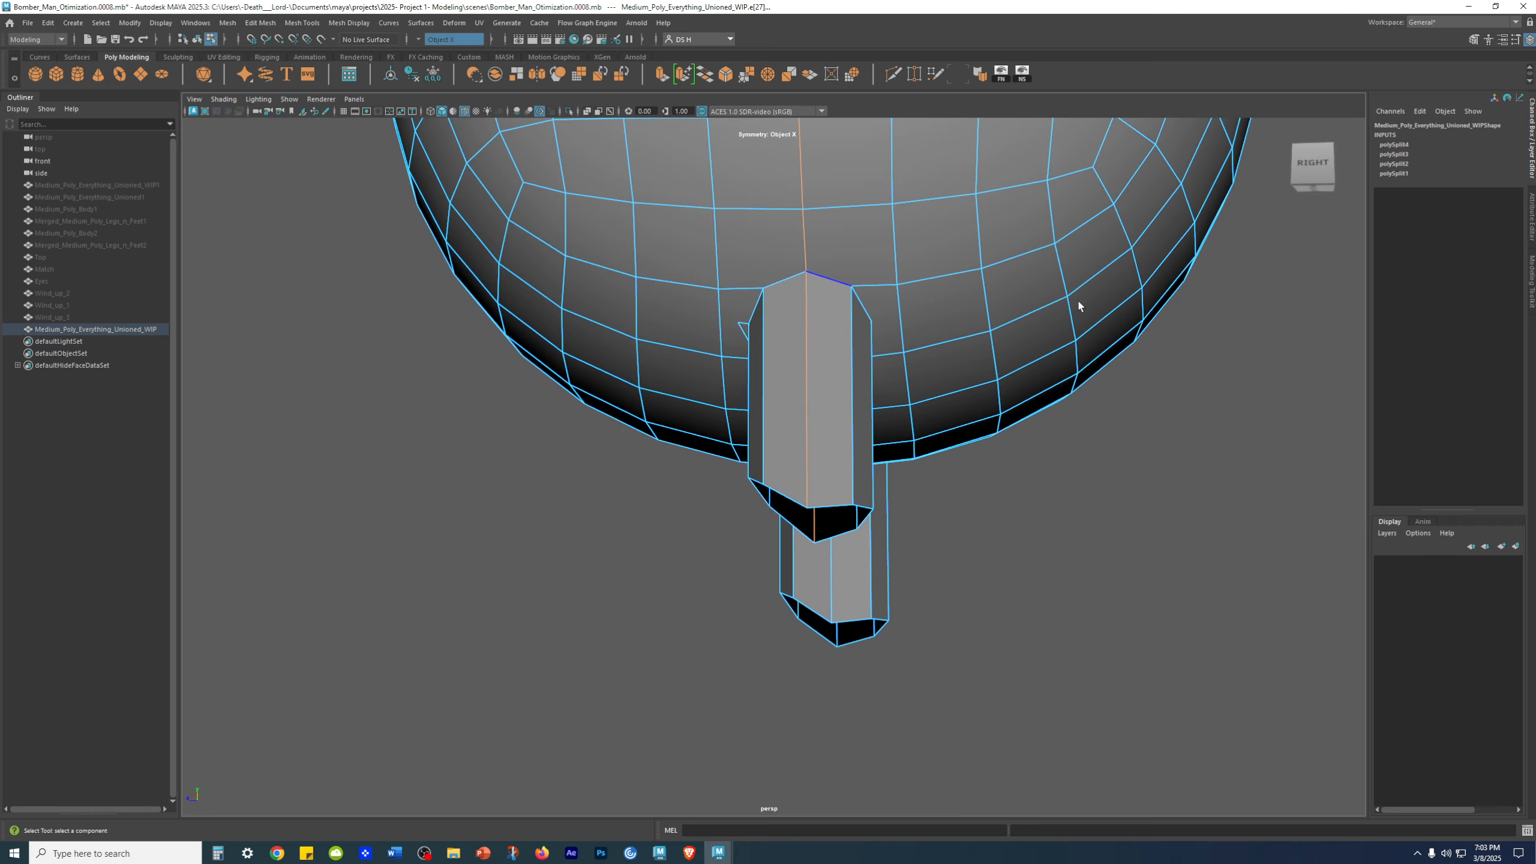